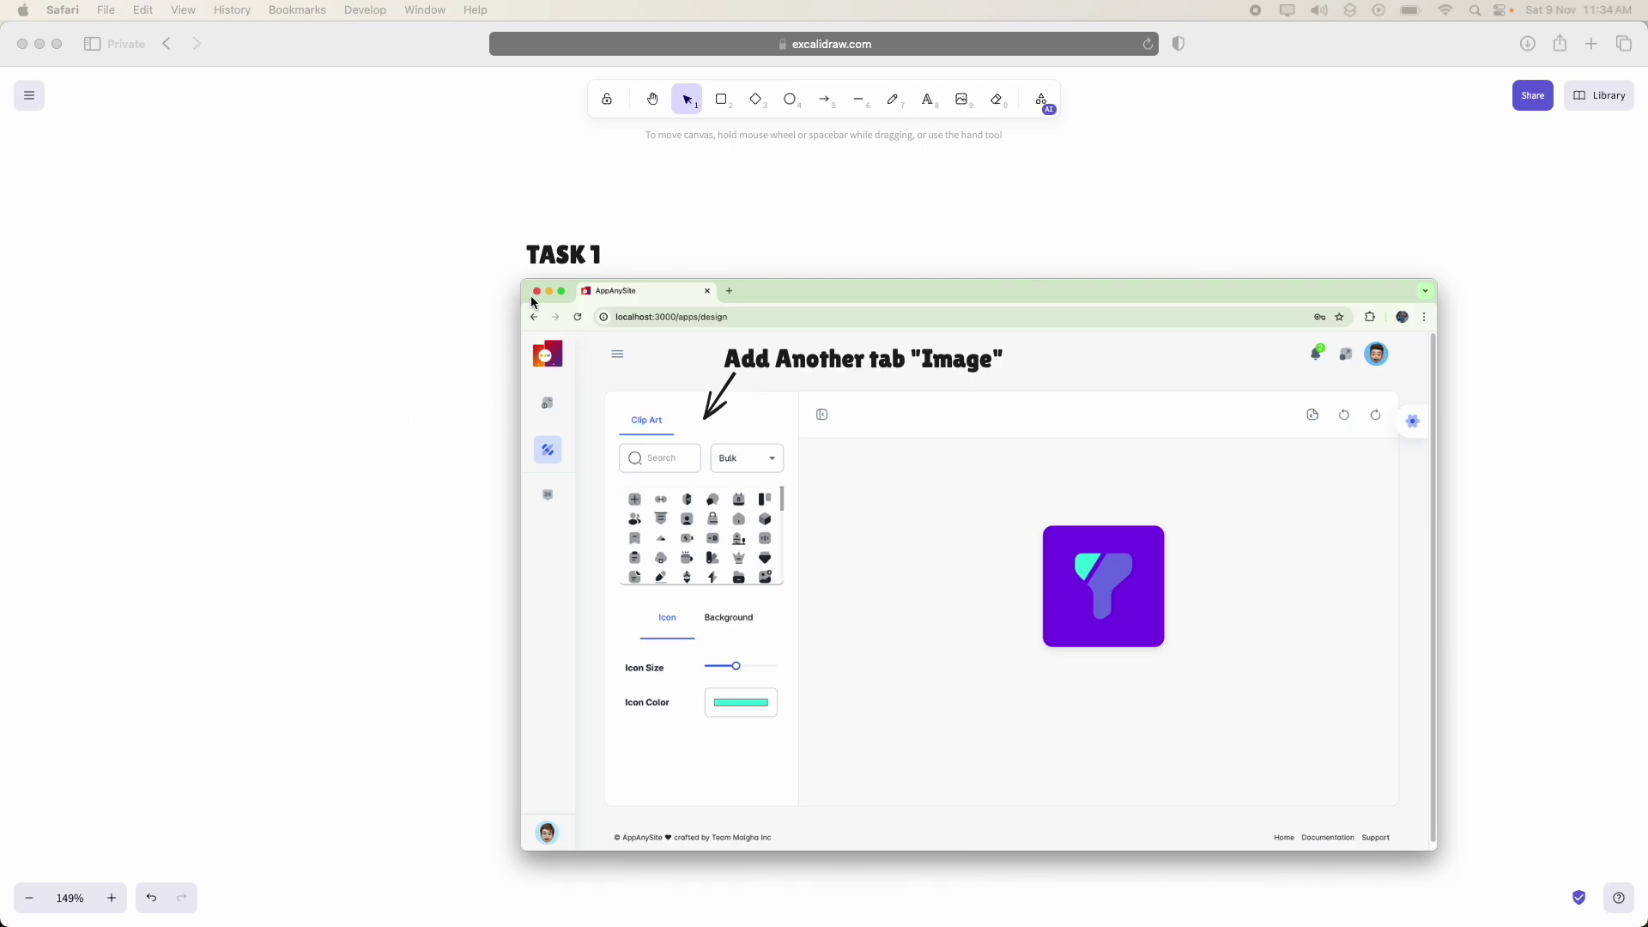
# - Handwrite the title 'ACM-Asset Customization Module' in black above TASK 1
pyautogui.click(652, 99)
pyautogui.click(651, 100)
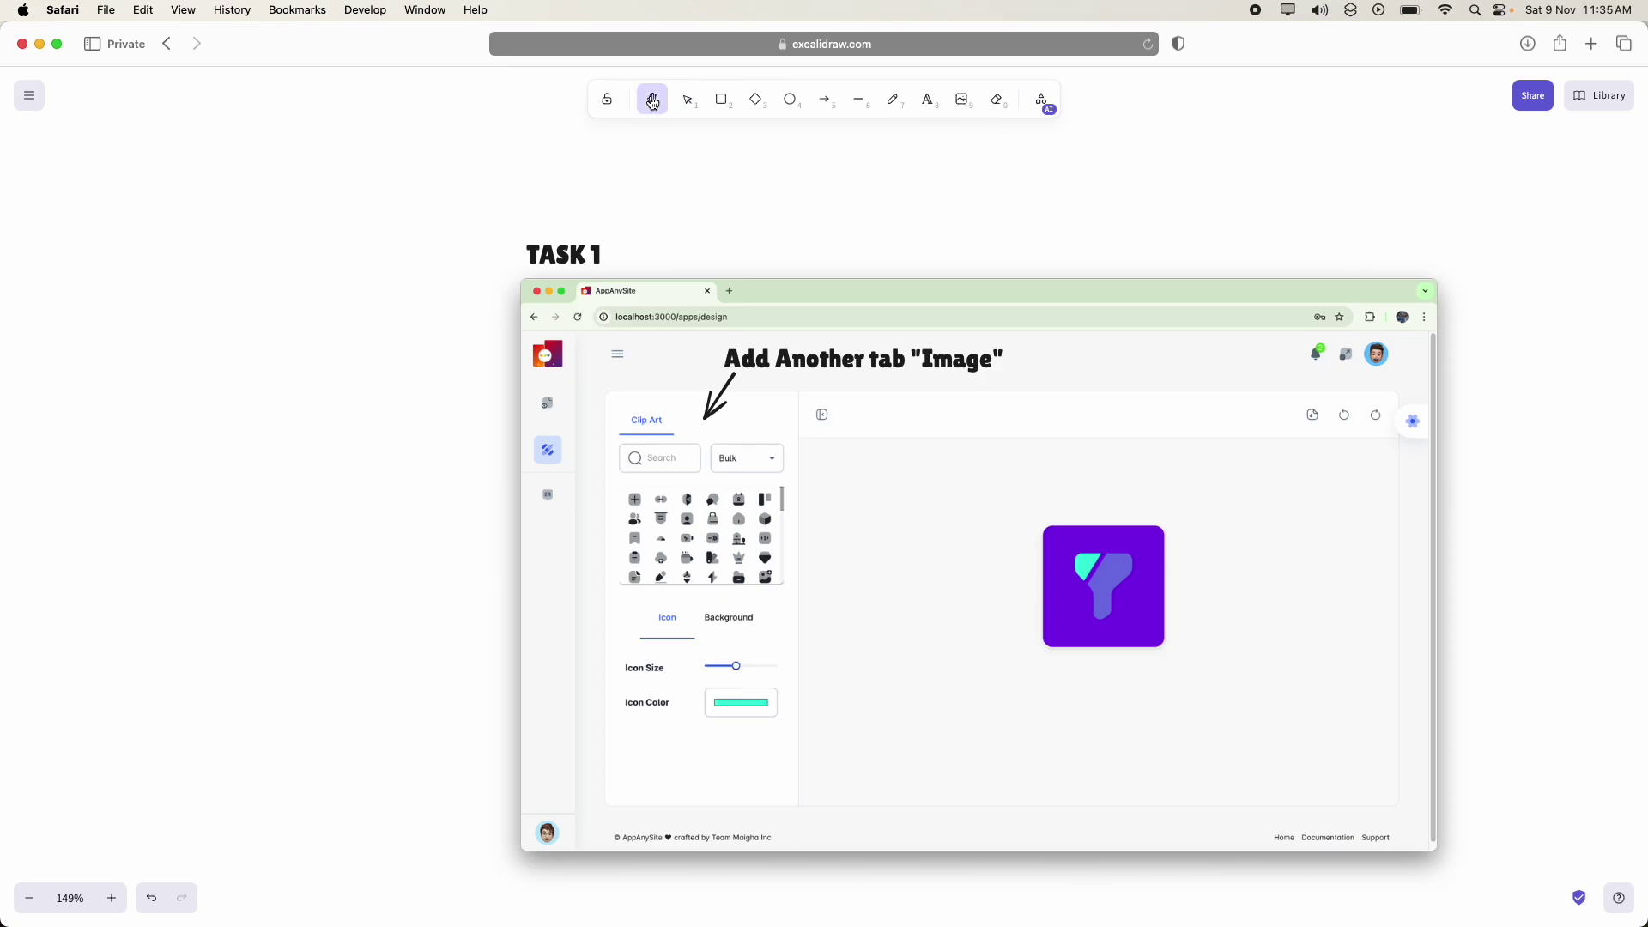
pyautogui.moveTo(749, 265); pyautogui.dragTo(609, 270)
pyautogui.scroll(3, 609, 269)
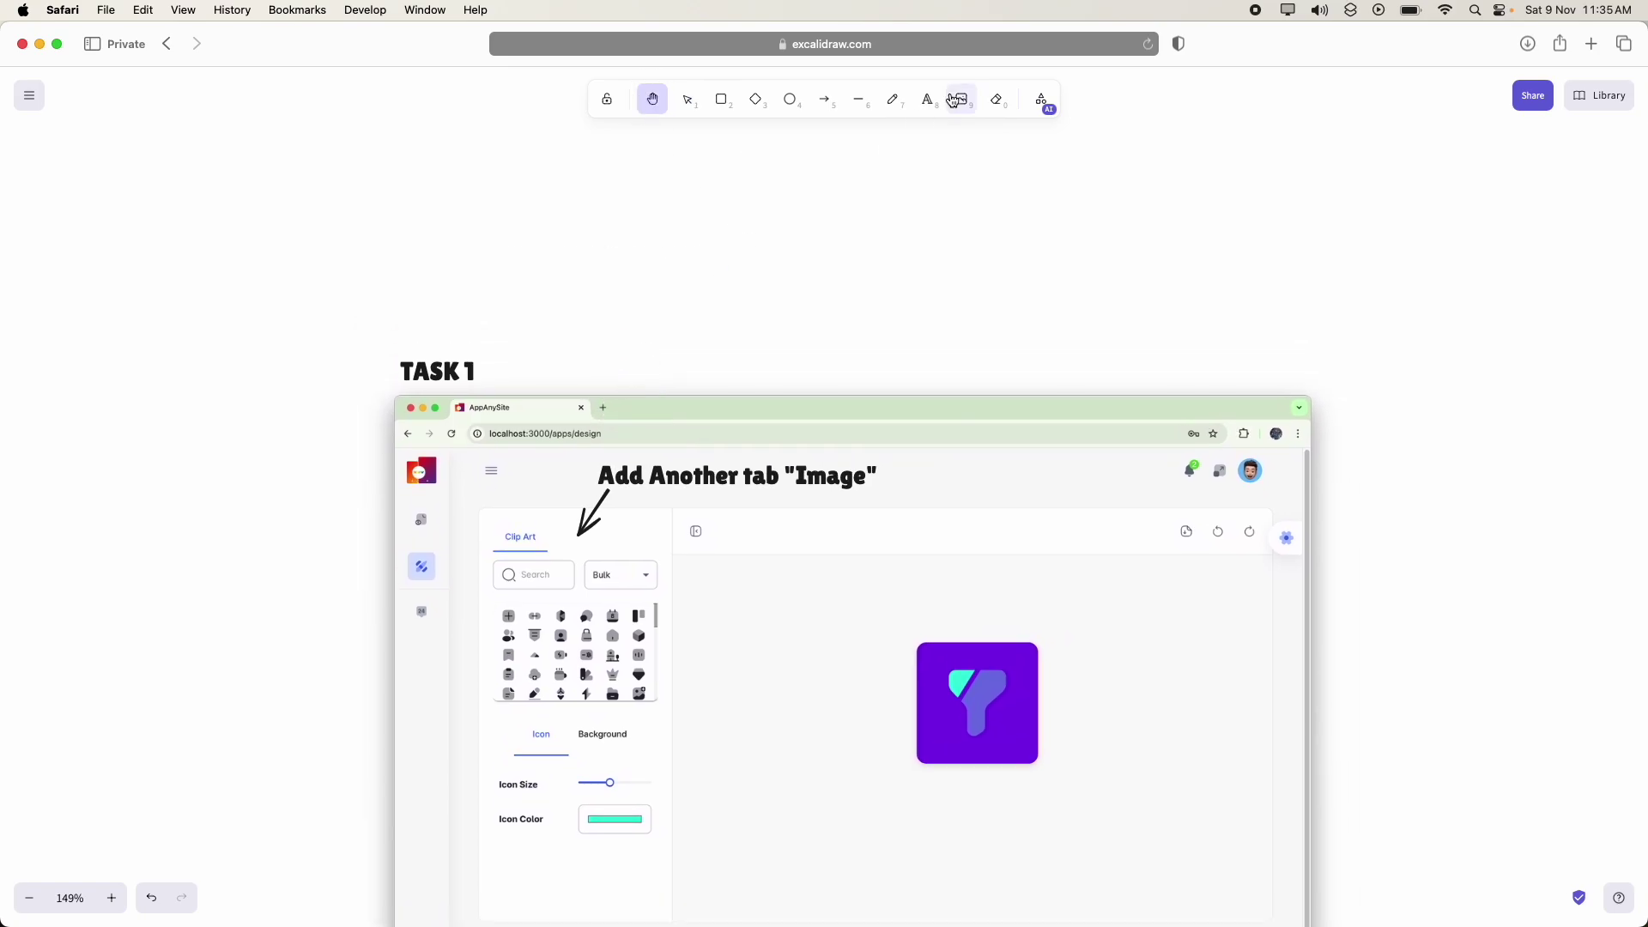
pyautogui.click(893, 99)
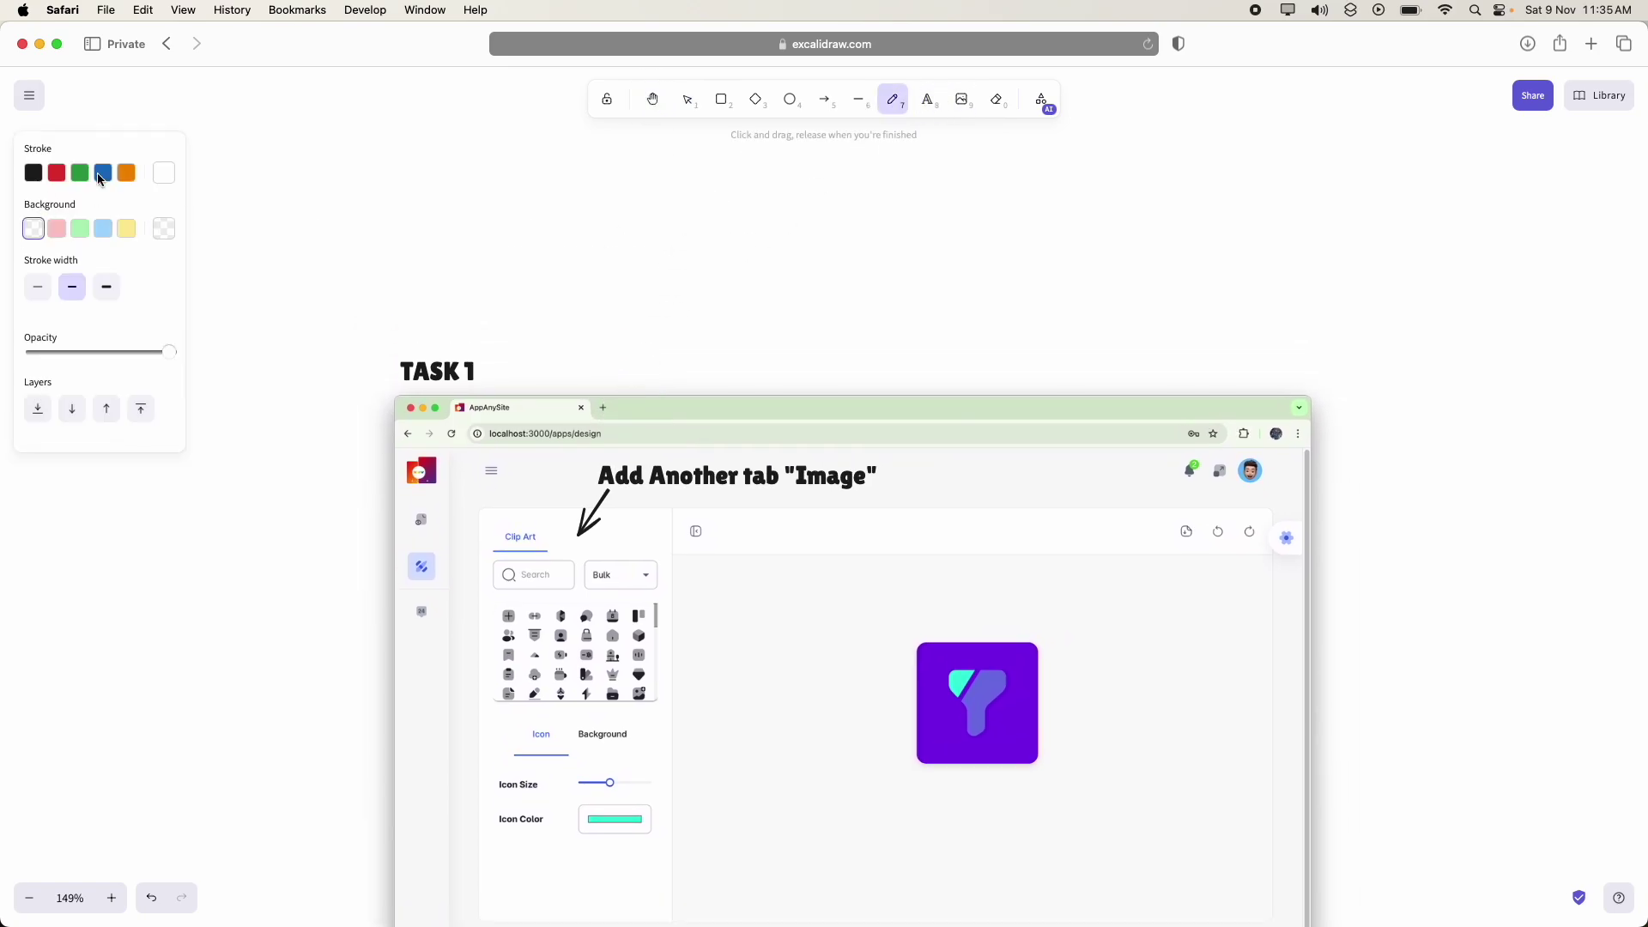
pyautogui.moveTo(519, 323); pyautogui.dragTo(565, 310)
pyautogui.moveTo(474, 260)
pyautogui.mouseDown()
pyautogui.moveTo(571, 300)
pyautogui.moveTo(673, 287)
pyautogui.moveTo(708, 300)
pyautogui.mouseUp()
pyautogui.moveTo(726, 269)
pyautogui.mouseDown()
pyautogui.moveTo(909, 239)
pyautogui.moveTo(981, 265)
pyautogui.moveTo(1030, 230)
pyautogui.moveTo(1192, 269)
pyautogui.moveTo(1232, 235)
pyautogui.moveTo(1305, 232)
pyautogui.moveTo(1325, 255)
pyautogui.moveTo(1419, 265)
pyautogui.mouseUp()
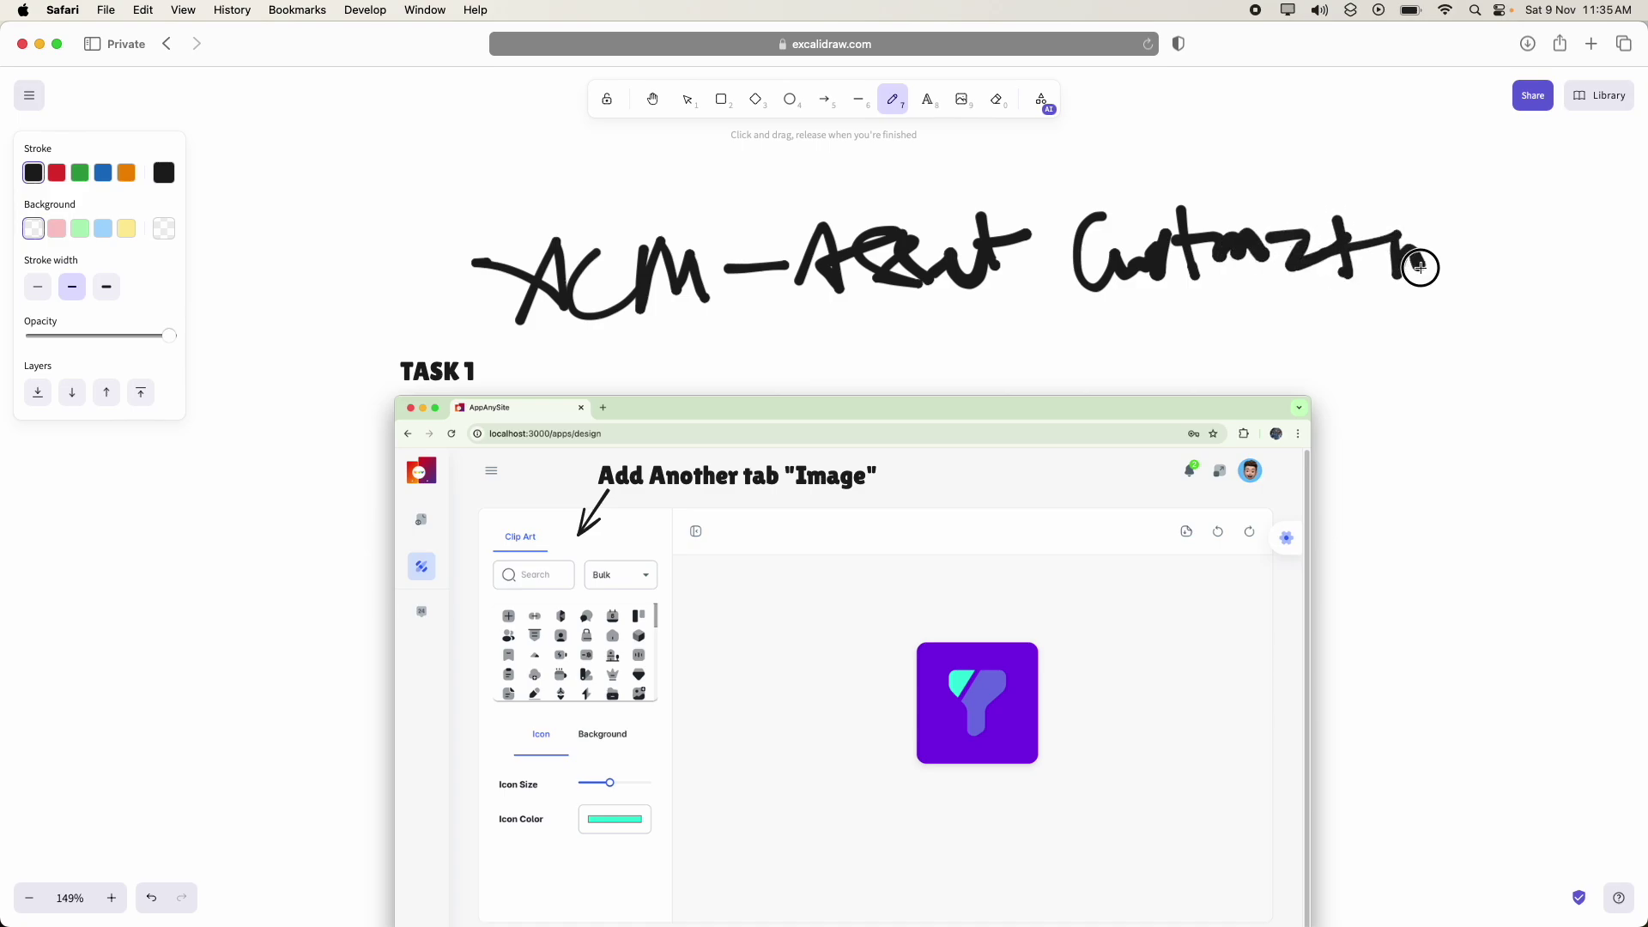
pyautogui.click(653, 99)
pyautogui.moveTo(858, 177); pyautogui.dragTo(574, 204)
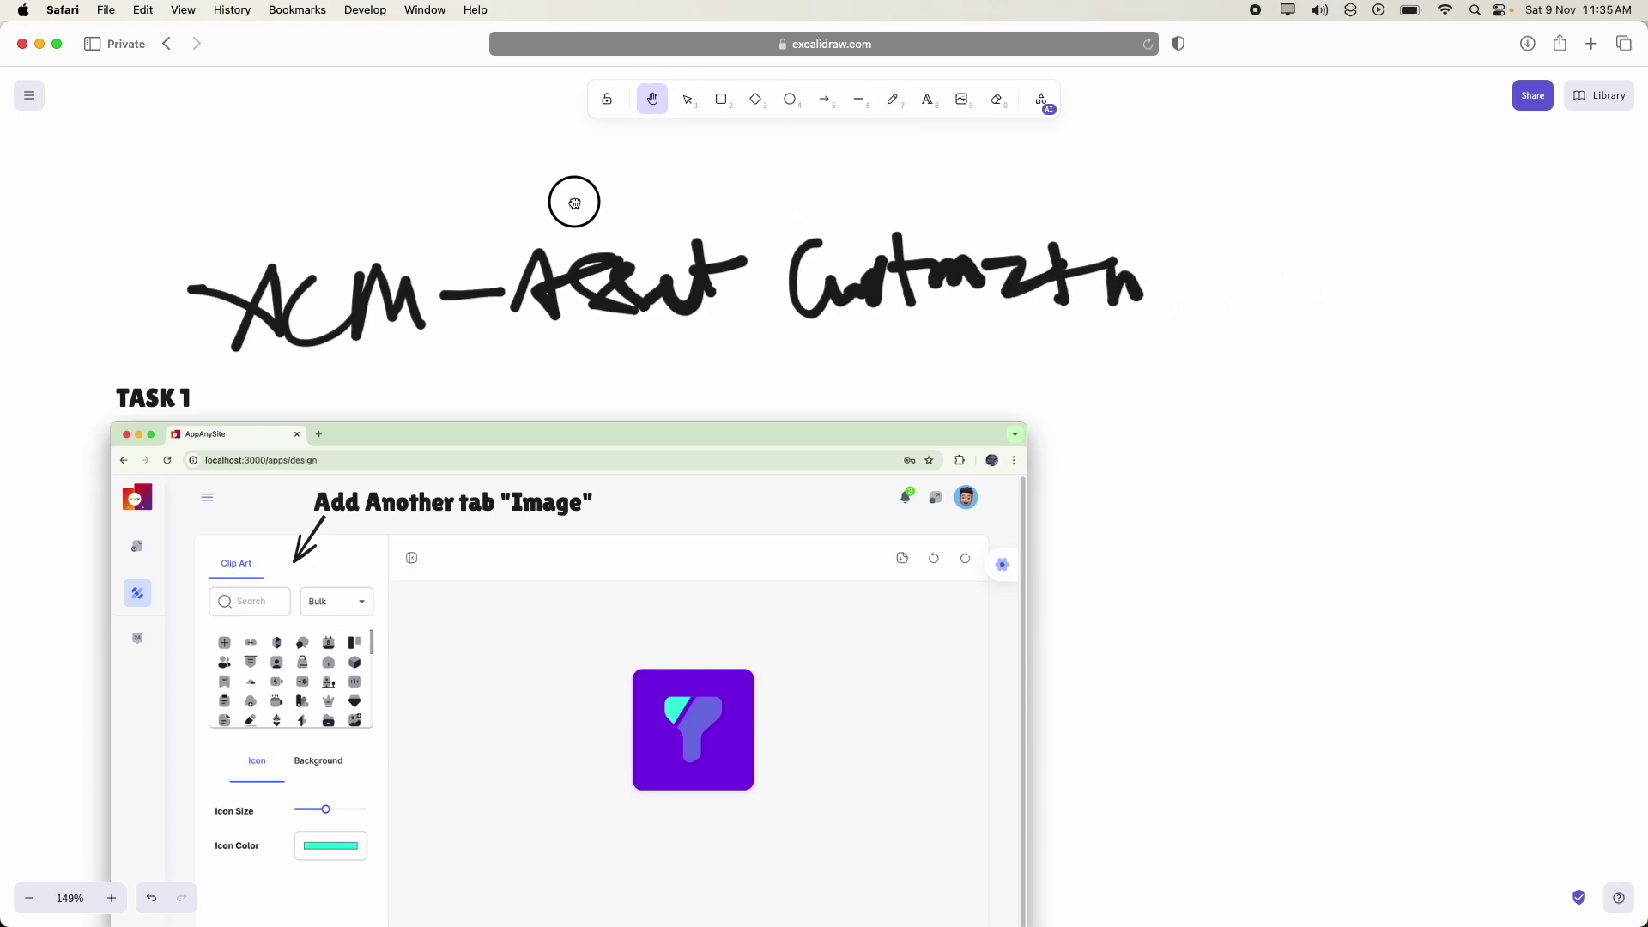
pyautogui.click(892, 99)
pyautogui.moveTo(1184, 211)
pyautogui.mouseDown()
pyautogui.moveTo(1193, 273)
pyautogui.moveTo(1236, 282)
pyautogui.moveTo(1304, 255)
pyautogui.moveTo(1507, 276)
pyautogui.mouseUp()
# - Circle the arrow pointing at Clip Art and underline Image in TASK 1's heading
pyautogui.click(642, 112)
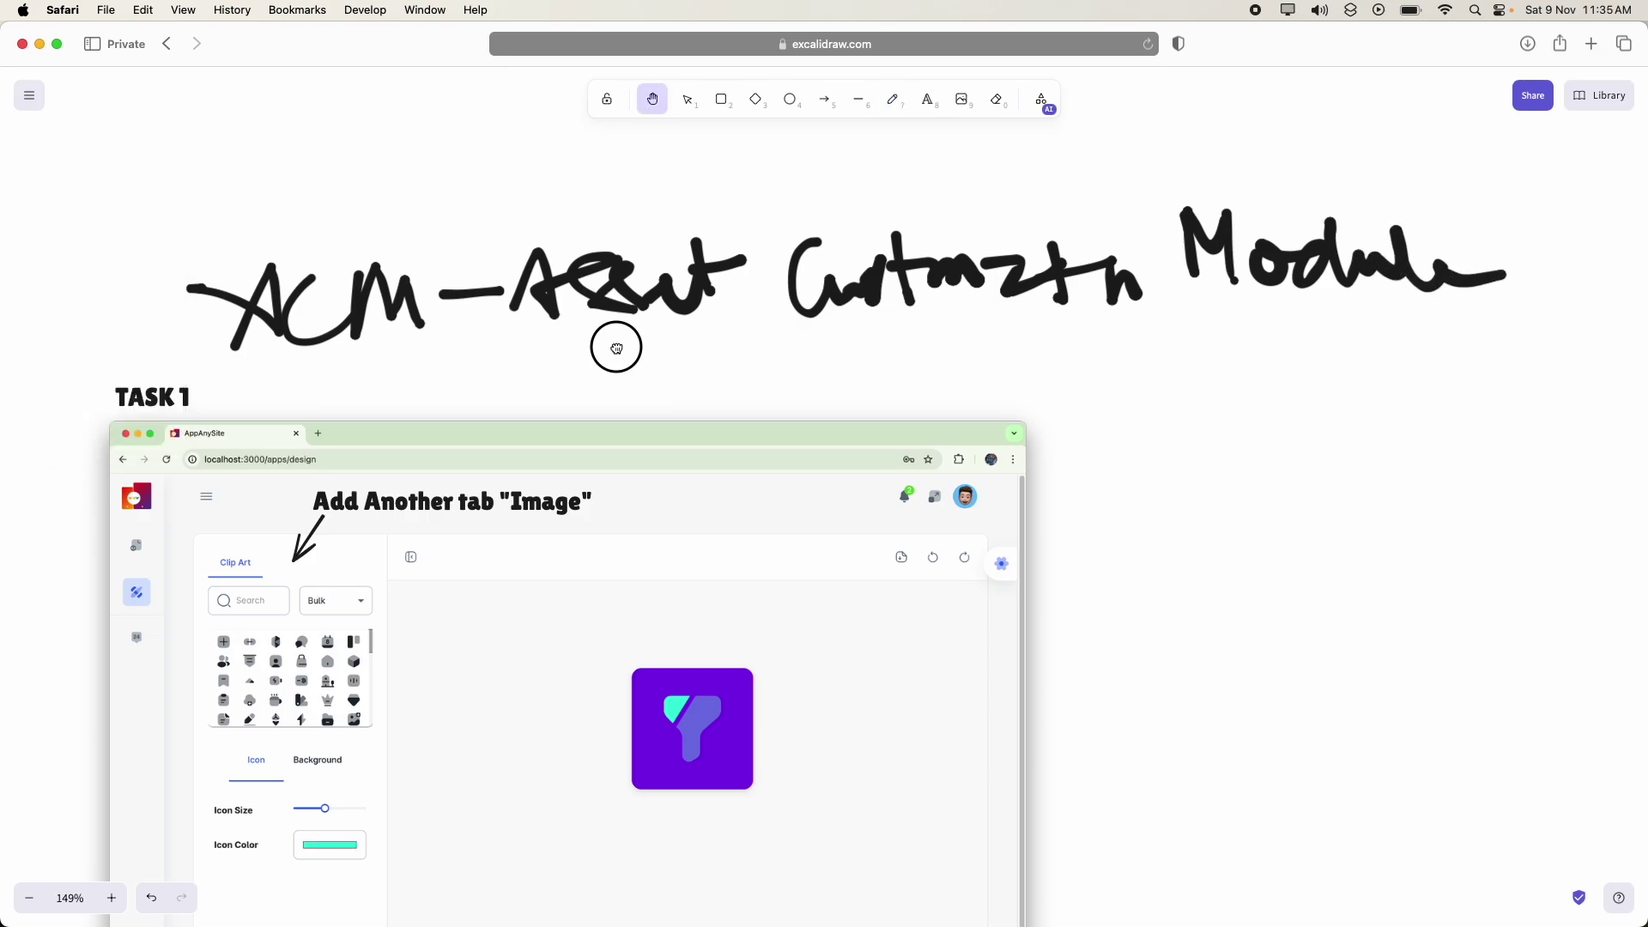
pyautogui.moveTo(610, 349); pyautogui.dragTo(936, 132)
pyautogui.moveTo(885, 245); pyautogui.dragTo(863, 293)
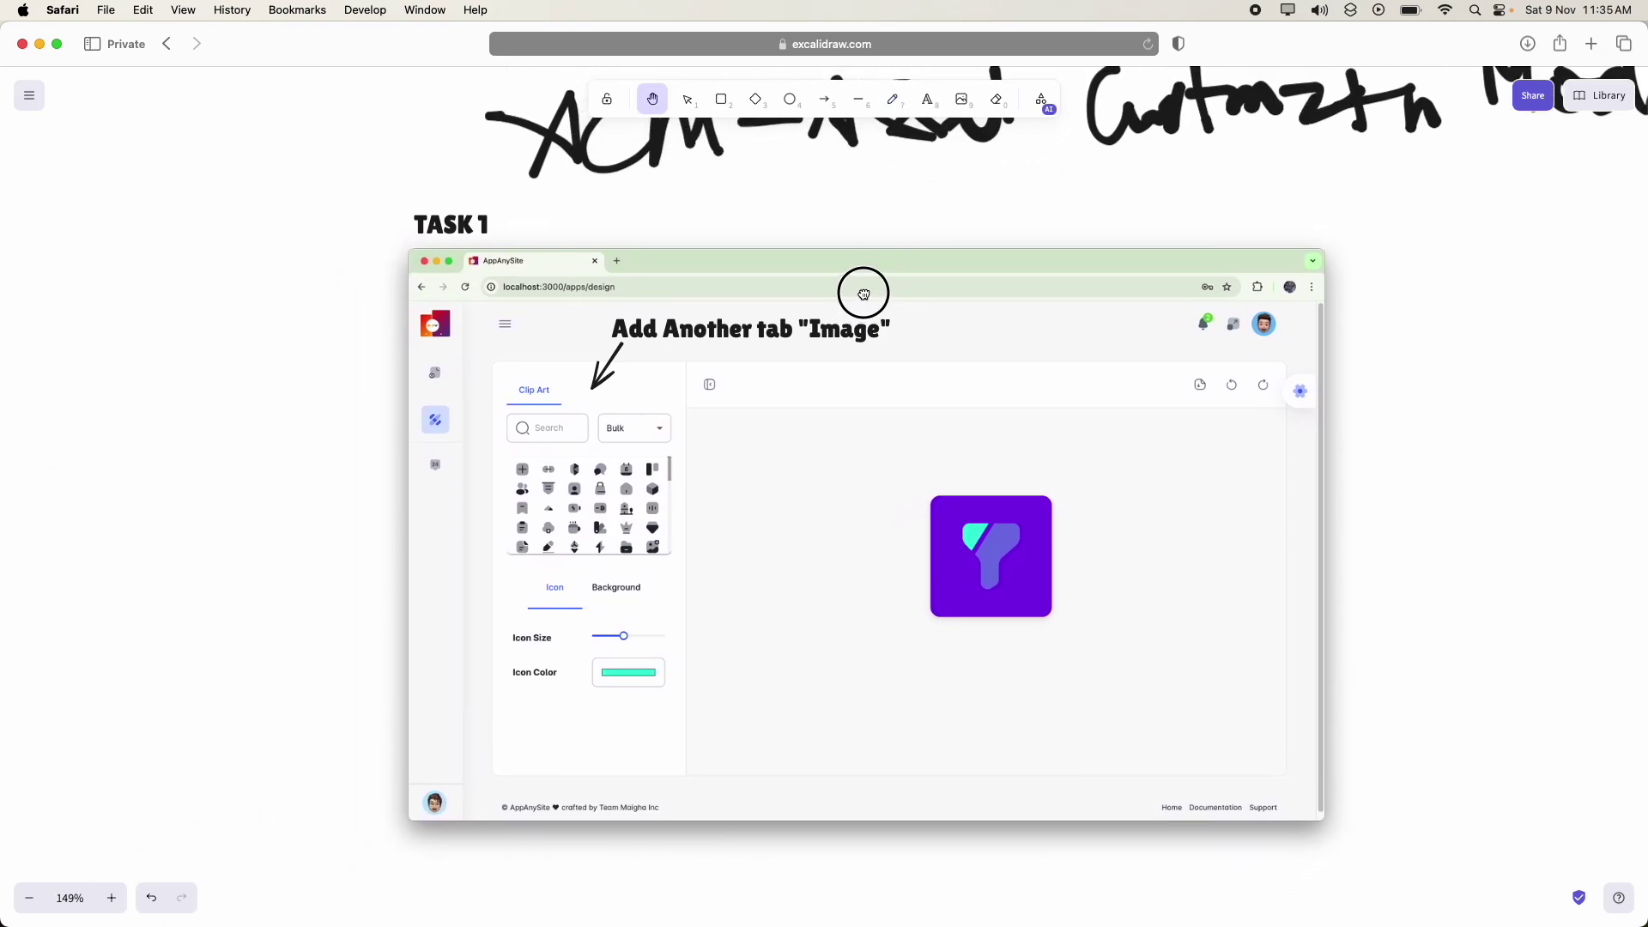
pyautogui.click(893, 99)
pyautogui.moveTo(643, 364)
pyautogui.mouseDown()
pyautogui.moveTo(601, 343)
pyautogui.moveTo(556, 395)
pyautogui.moveTo(662, 399)
pyautogui.moveTo(648, 367)
pyautogui.mouseUp()
pyautogui.moveTo(812, 353); pyautogui.dragTo(891, 352)
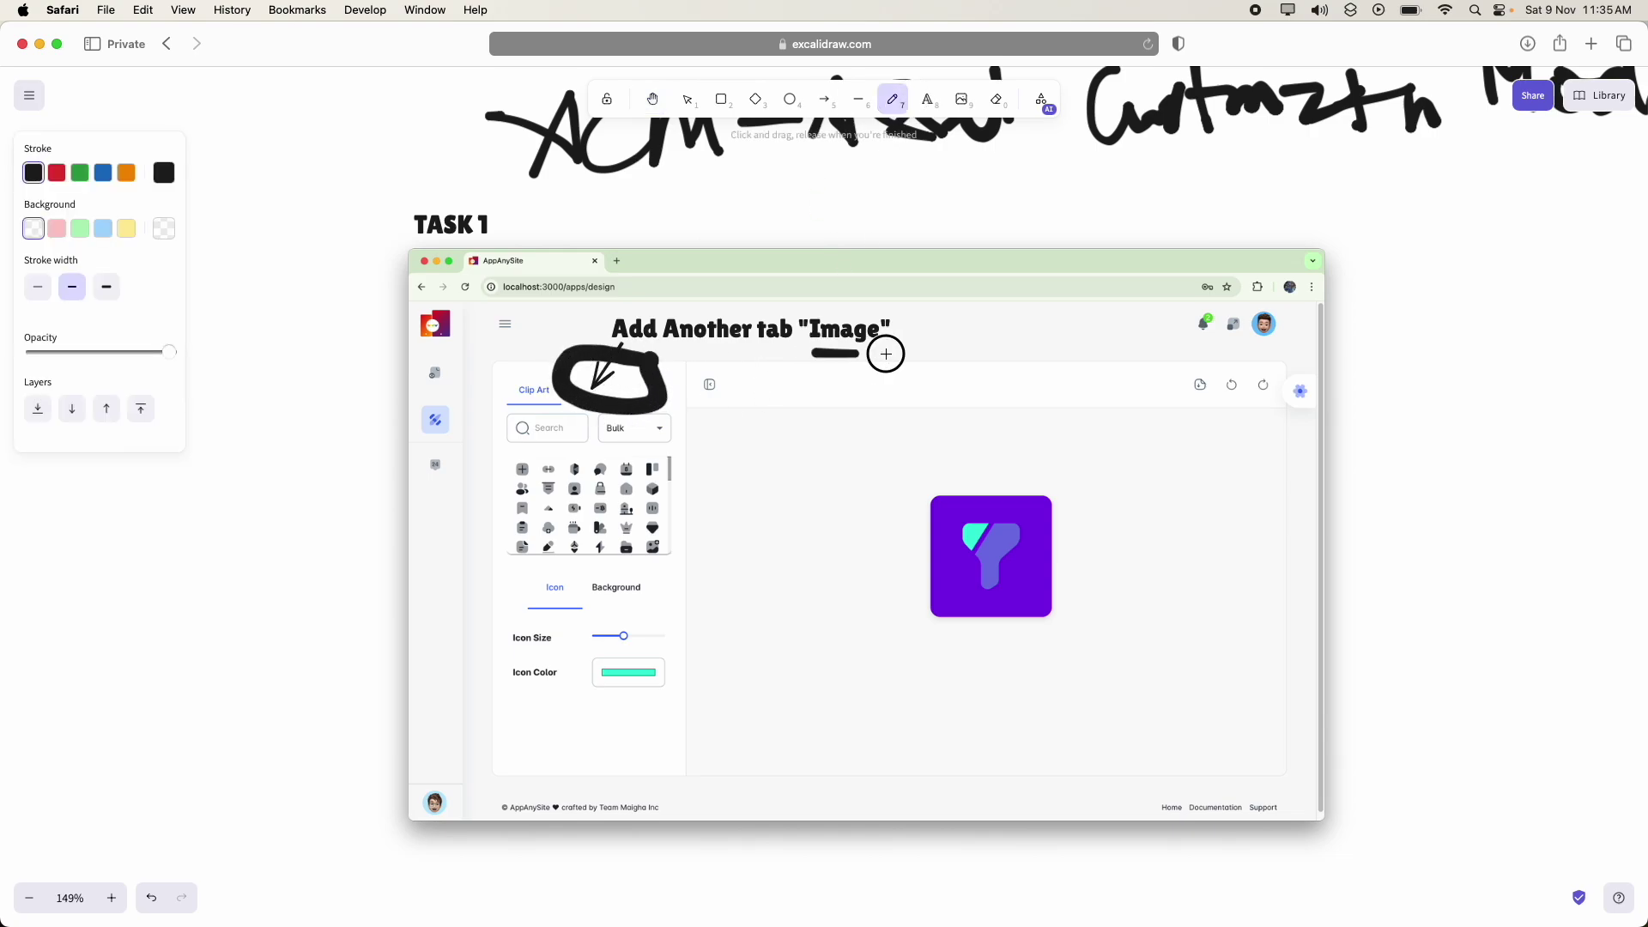
pyautogui.scroll(-15, 766, 508)
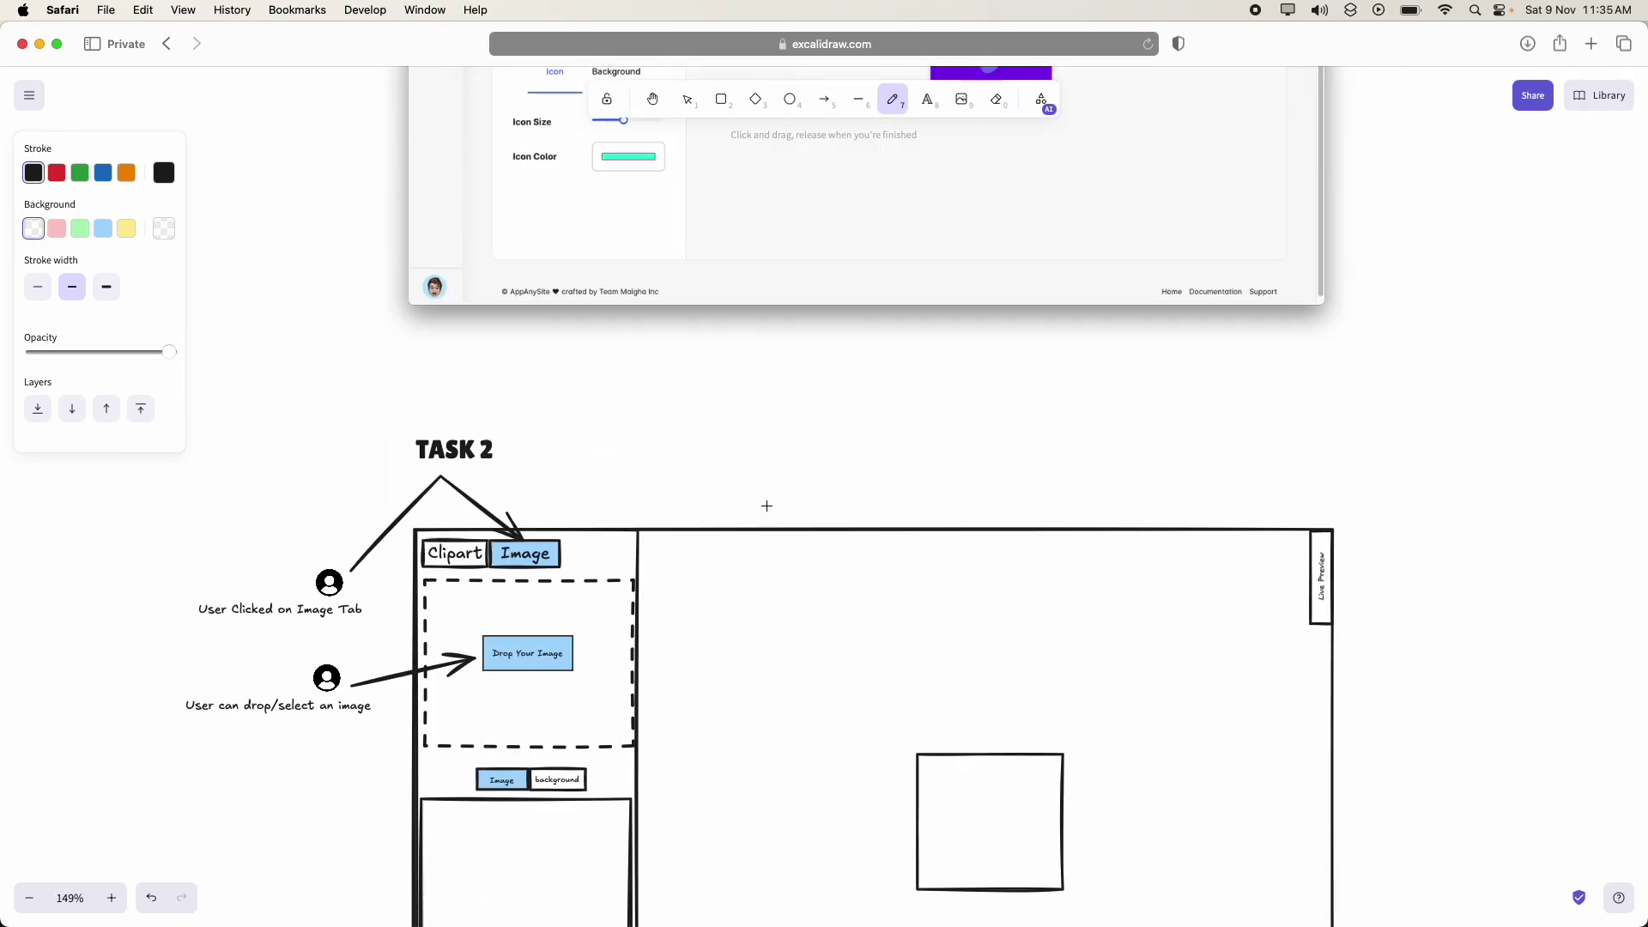
# - Draw a thick arrow onto TASK 2's Image tab and trace the dashed drop area
pyautogui.scroll(-1, 760, 498)
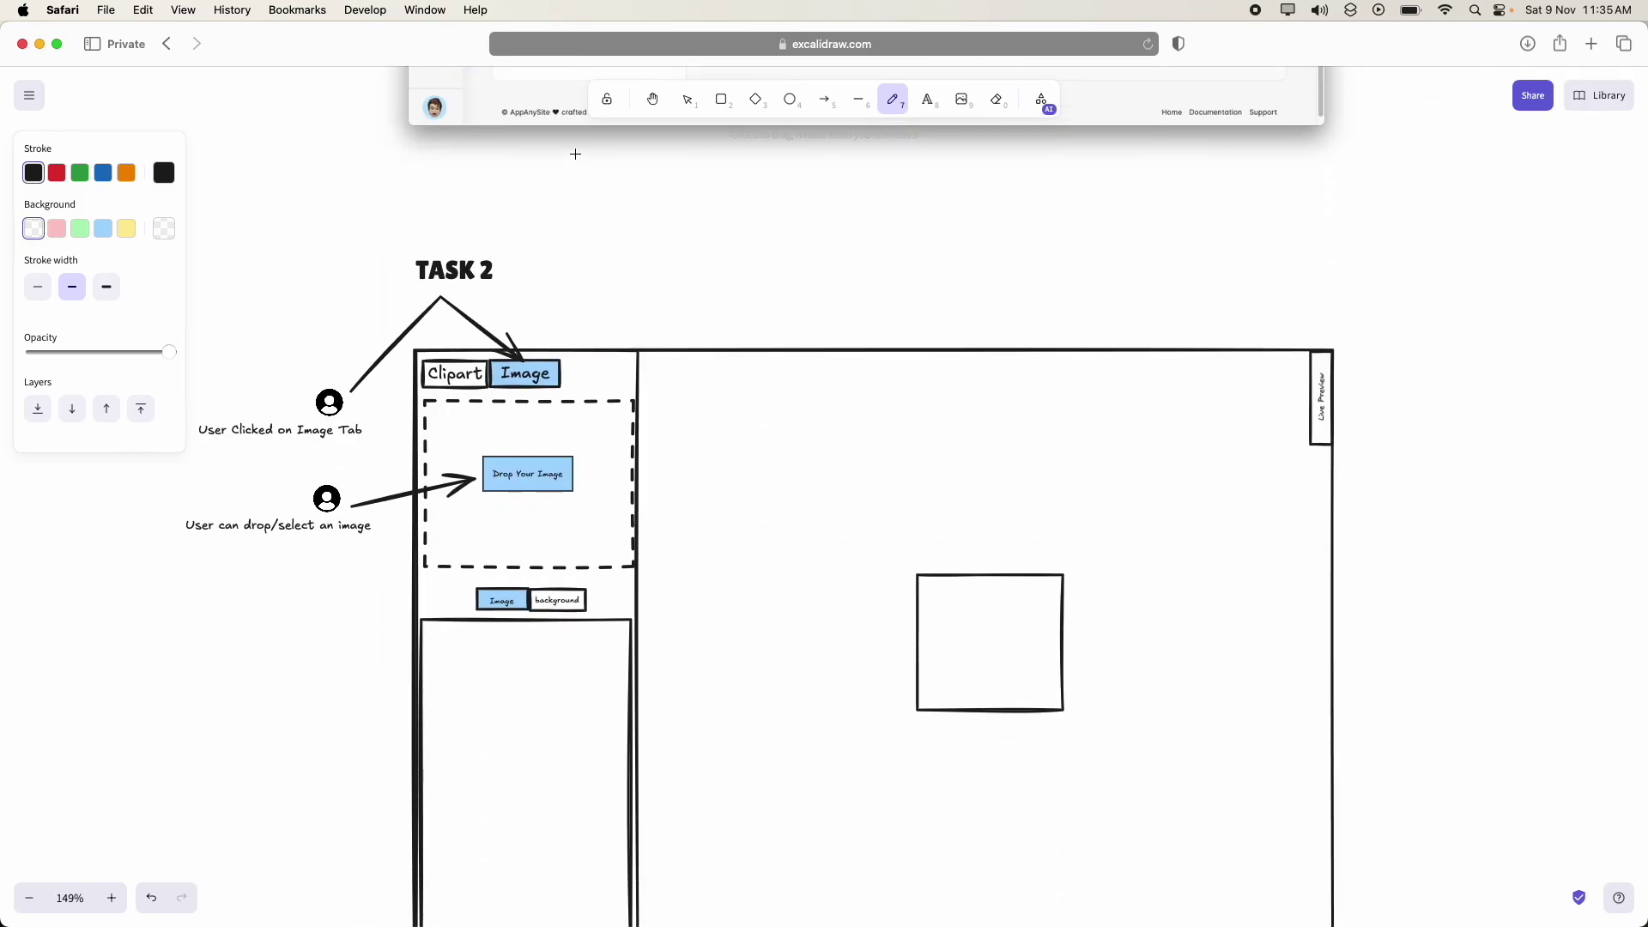
pyautogui.scroll(-1, 651, 298)
pyautogui.hscroll(-2, 651, 298)
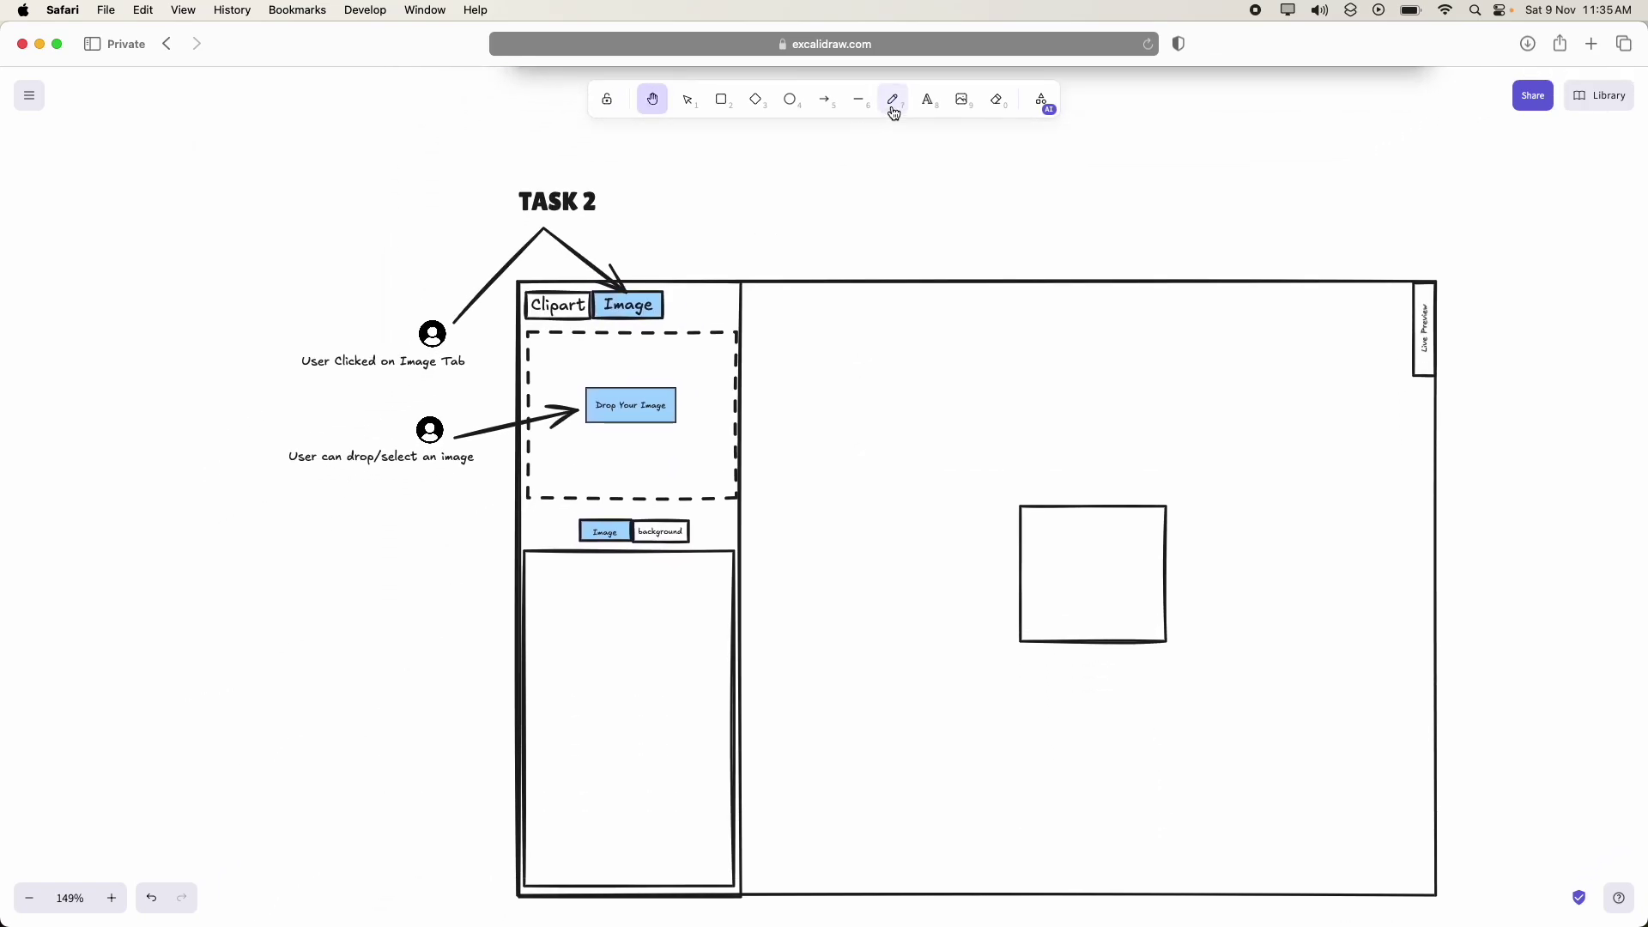
pyautogui.moveTo(665, 213); pyautogui.dragTo(631, 305)
pyautogui.moveTo(686, 255); pyautogui.dragTo(637, 296)
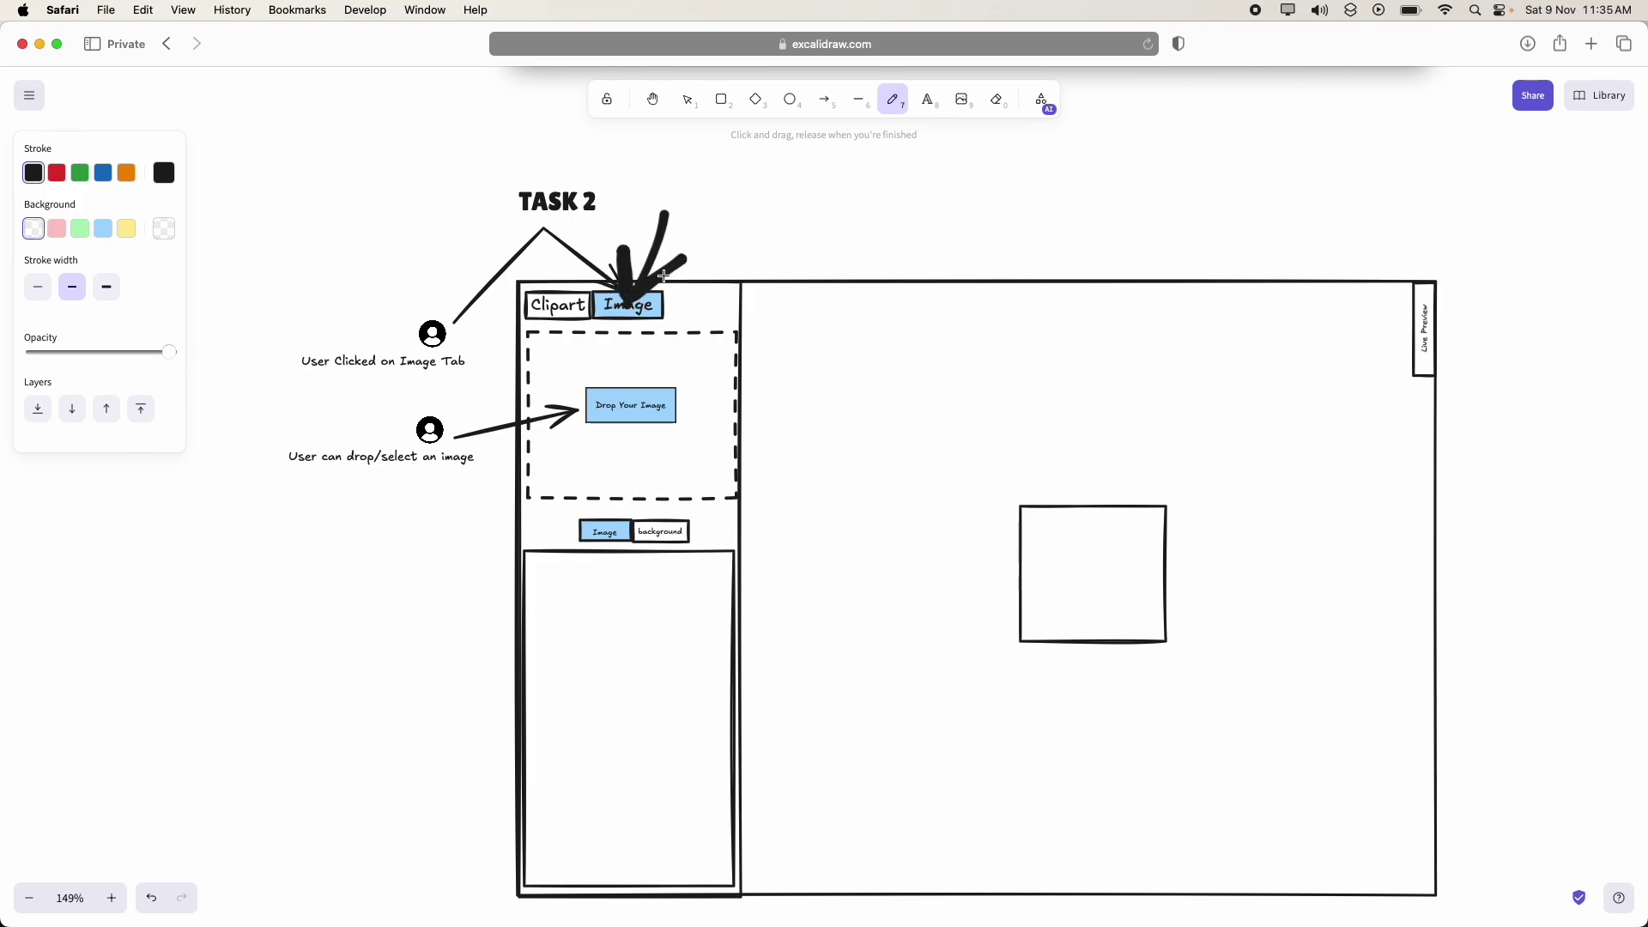
pyautogui.moveTo(526, 332)
pyautogui.mouseDown()
pyautogui.moveTo(732, 332)
pyautogui.moveTo(736, 490)
pyautogui.moveTo(519, 508)
pyautogui.moveTo(525, 331)
pyautogui.mouseUp()
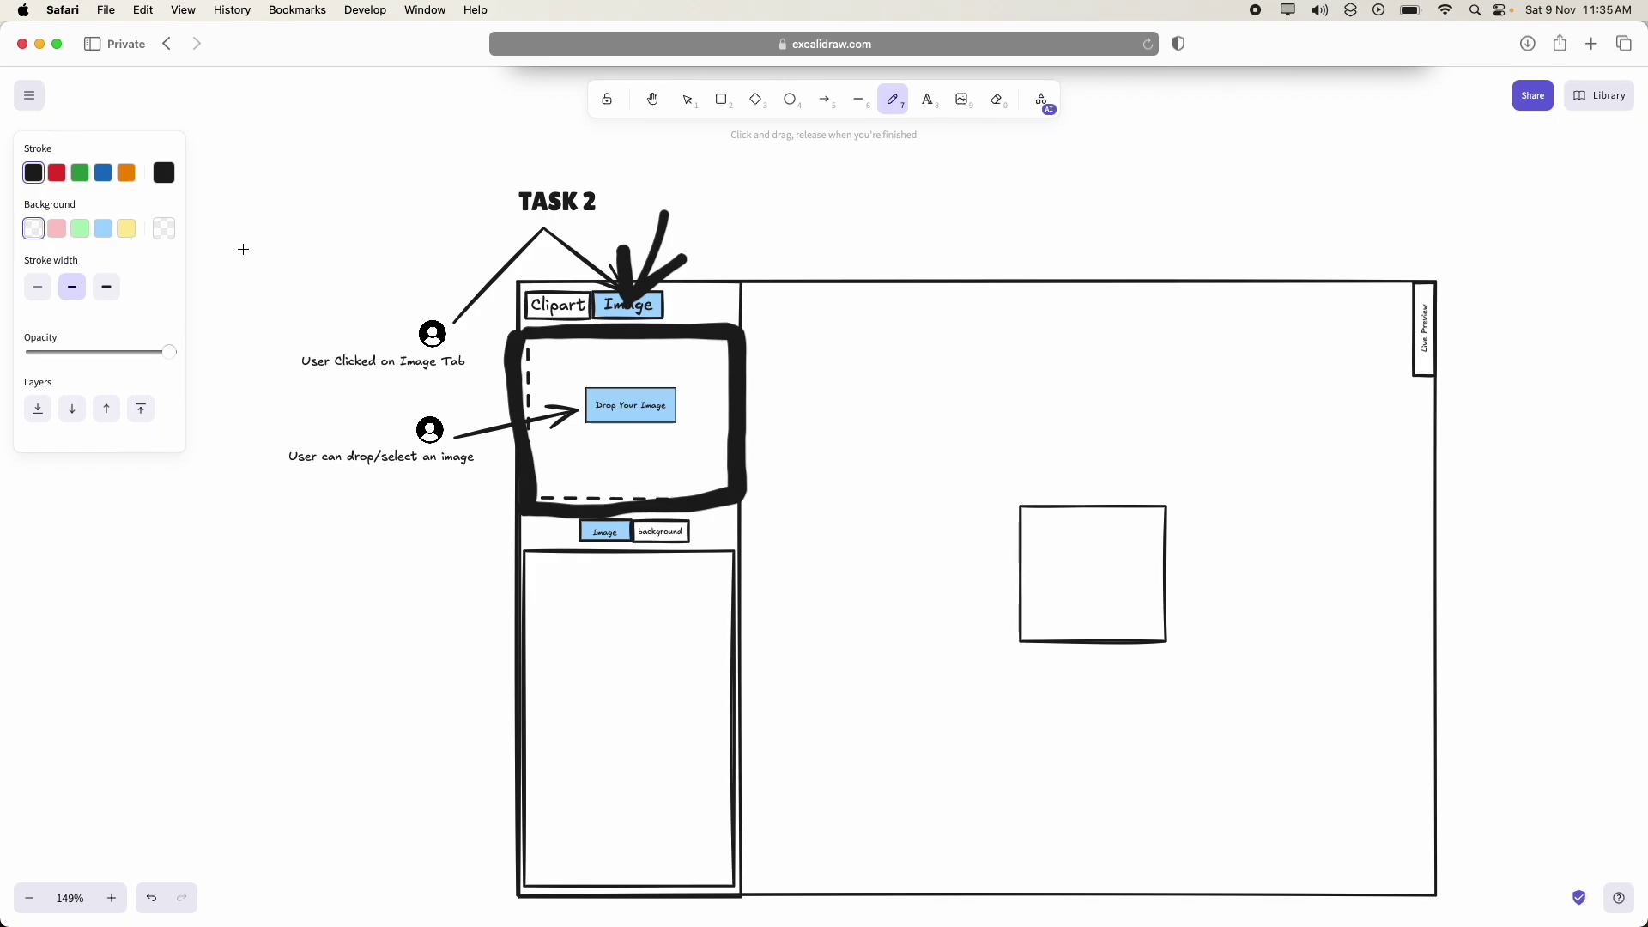
# - Sketch a mountain picture left of TASK 2 with an arrow into 'Drop Your Image'
pyautogui.moveTo(242, 217)
pyautogui.mouseDown()
pyautogui.moveTo(248, 292)
pyautogui.moveTo(238, 189)
pyautogui.mouseUp()
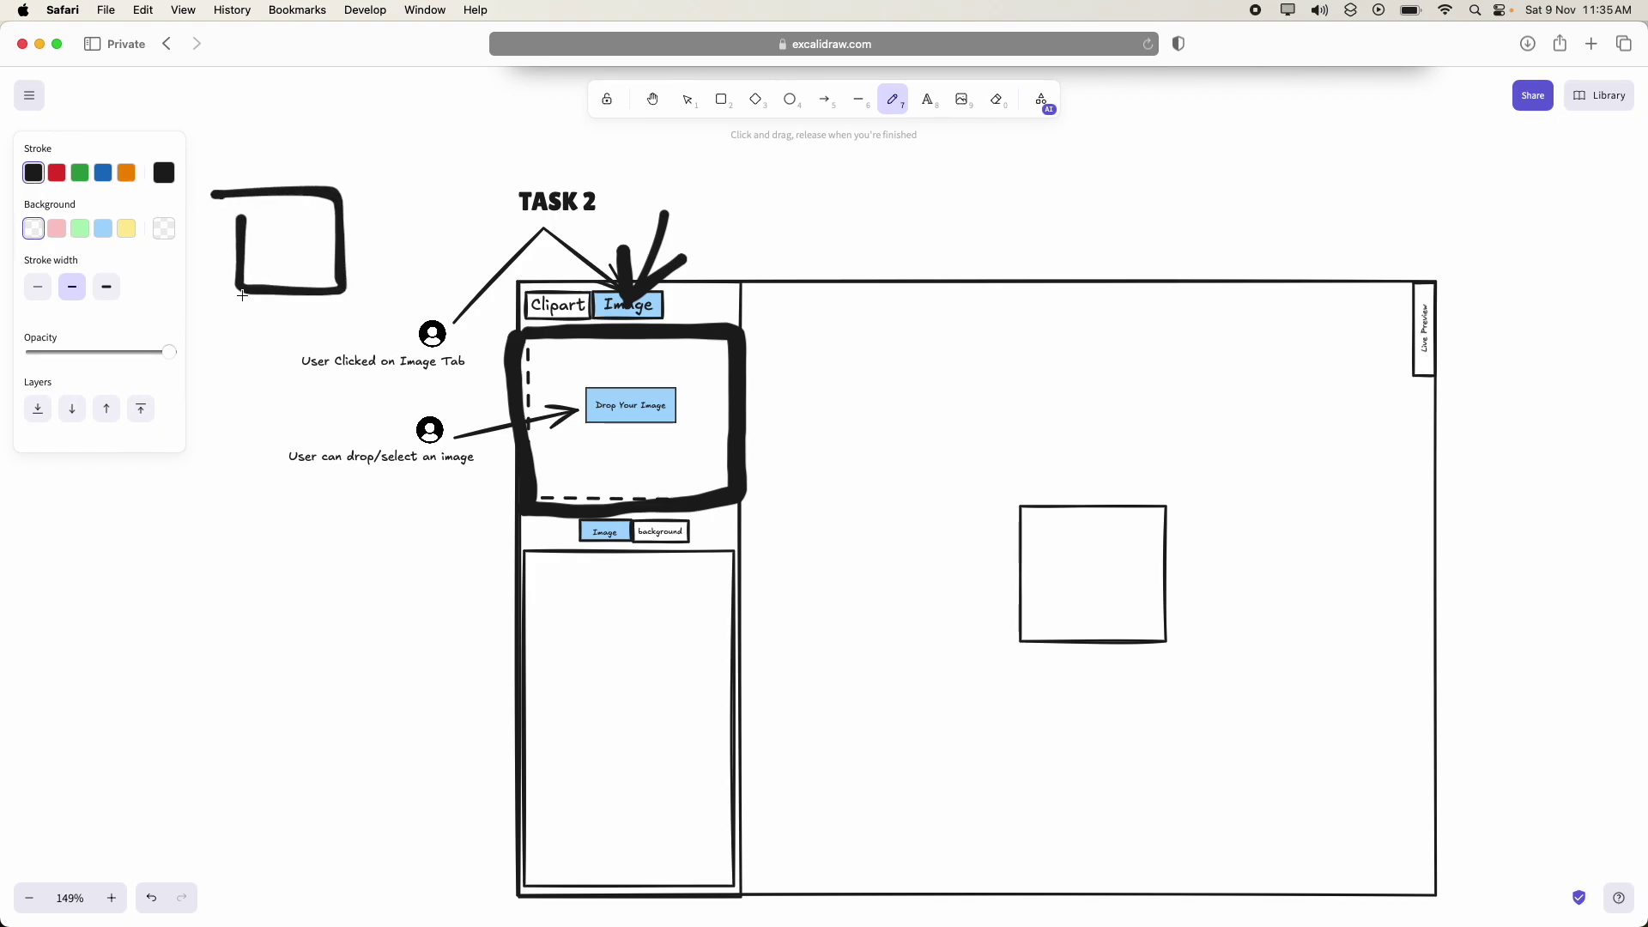
pyautogui.moveTo(244, 272)
pyautogui.mouseDown()
pyautogui.moveTo(302, 215)
pyautogui.moveTo(333, 259)
pyautogui.moveTo(515, 397)
pyautogui.moveTo(605, 396)
pyautogui.moveTo(549, 428)
pyautogui.mouseUp()
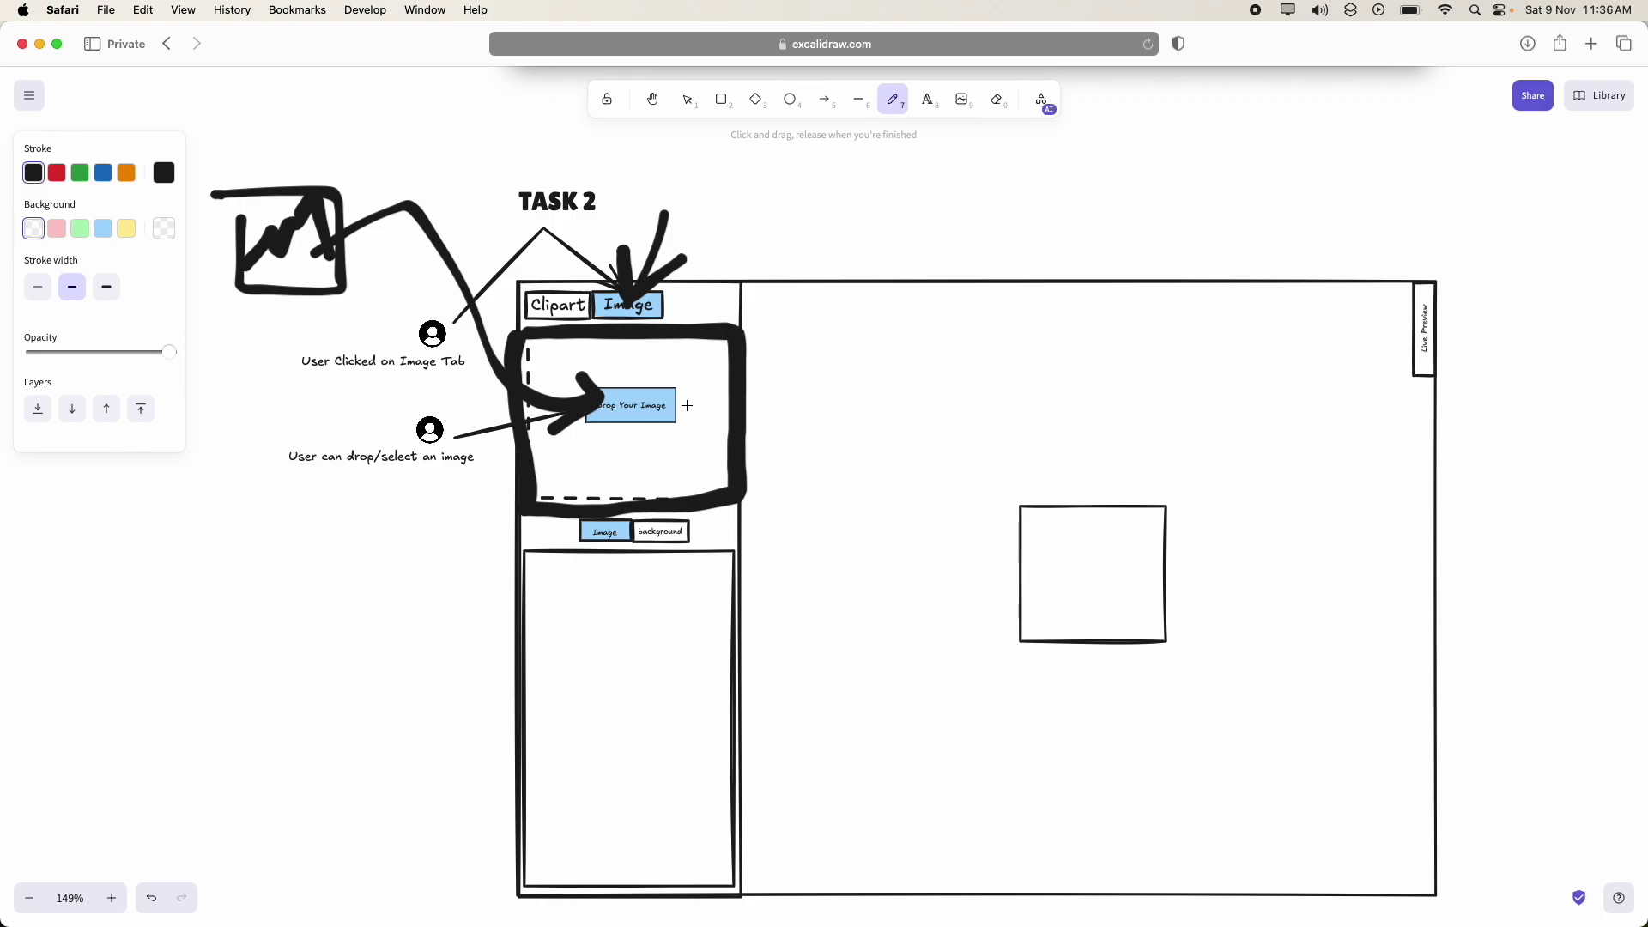
pyautogui.scroll(5, 687, 404)
pyautogui.scroll(-6, 849, 392)
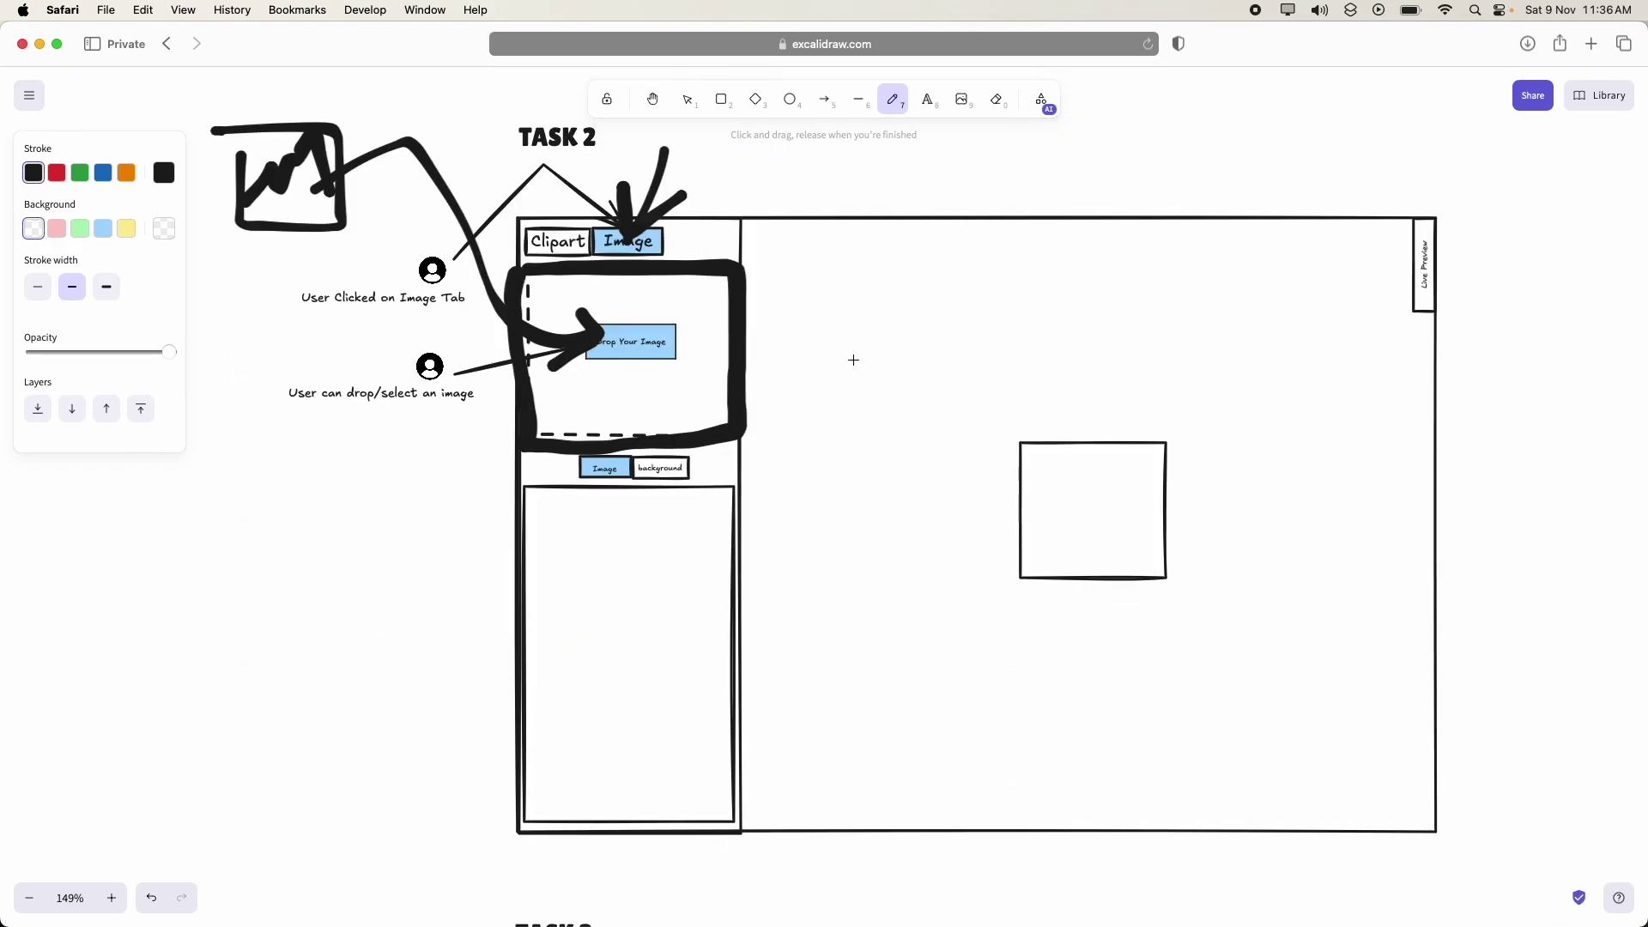
# - Outline the TASK 1 clip-art icon grid and mark the Icon tab area with a stroke
pyautogui.scroll(10, 851, 360)
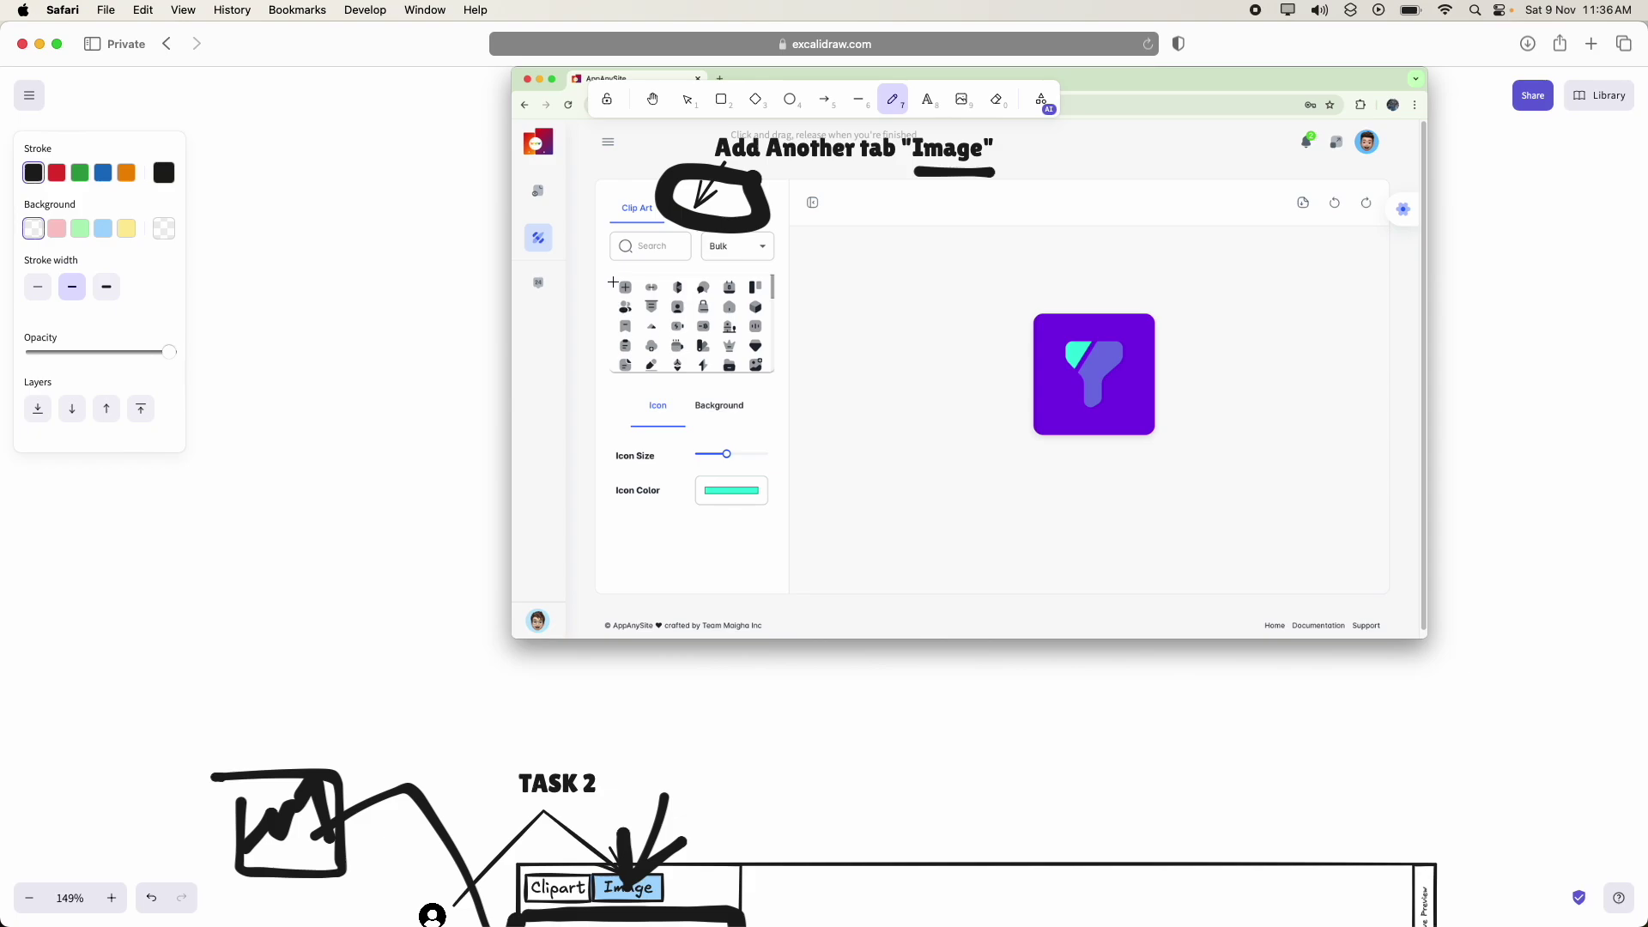
pyautogui.moveTo(611, 278)
pyautogui.mouseDown()
pyautogui.moveTo(606, 356)
pyautogui.moveTo(777, 371)
pyautogui.moveTo(785, 288)
pyautogui.moveTo(603, 268)
pyautogui.mouseUp()
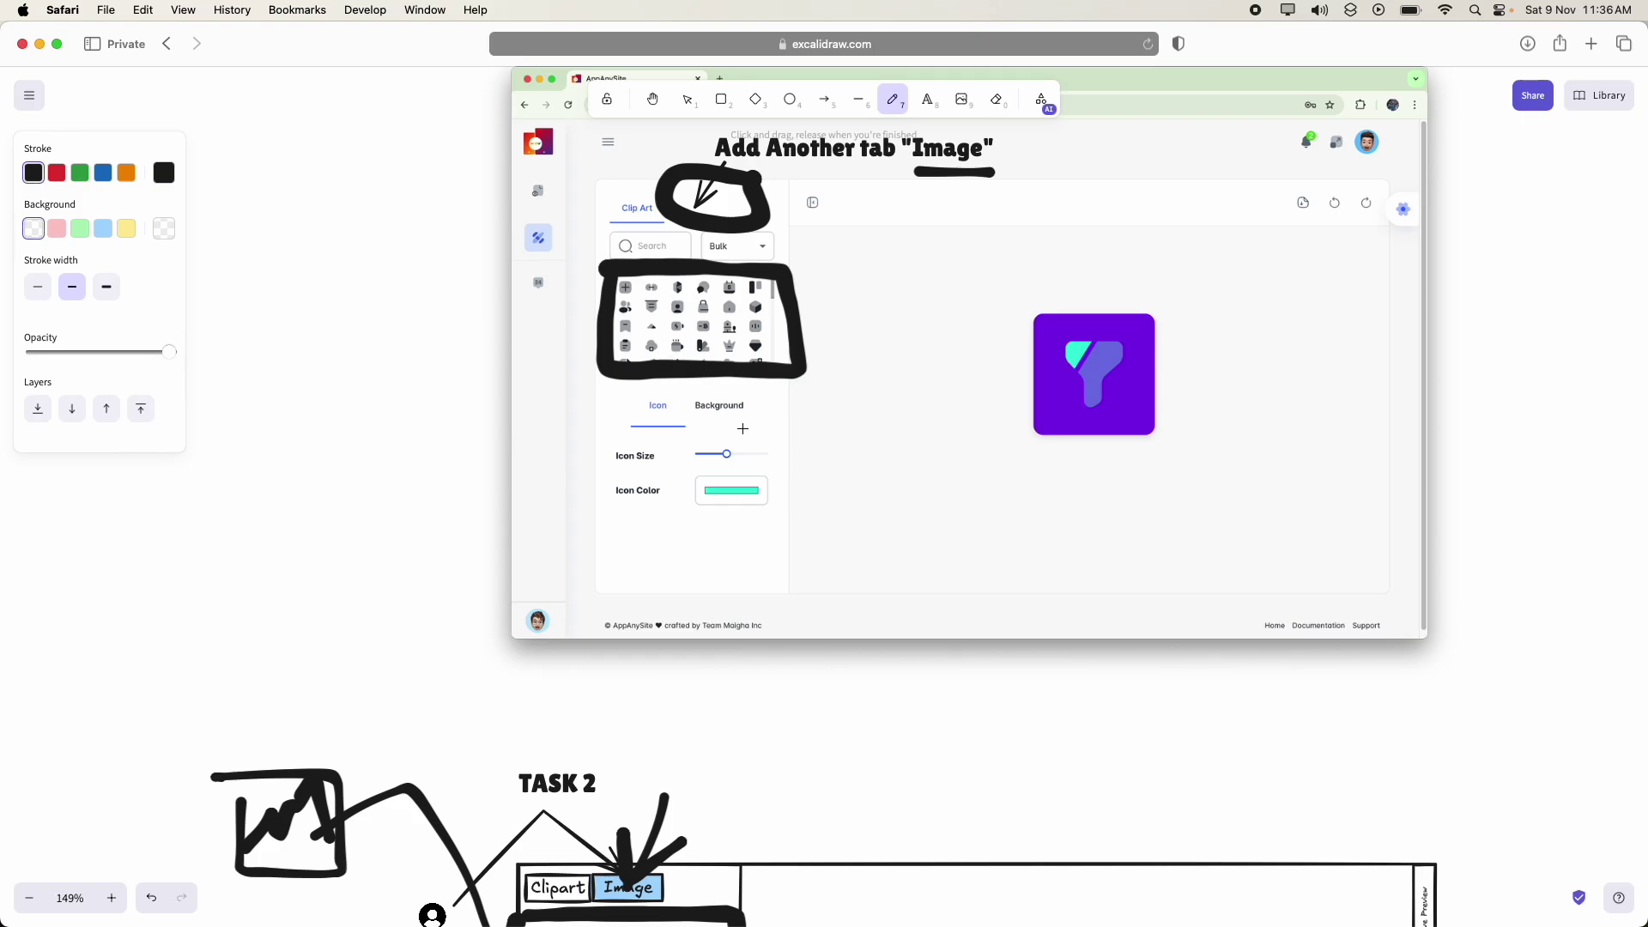
pyautogui.scroll(-10, 835, 440)
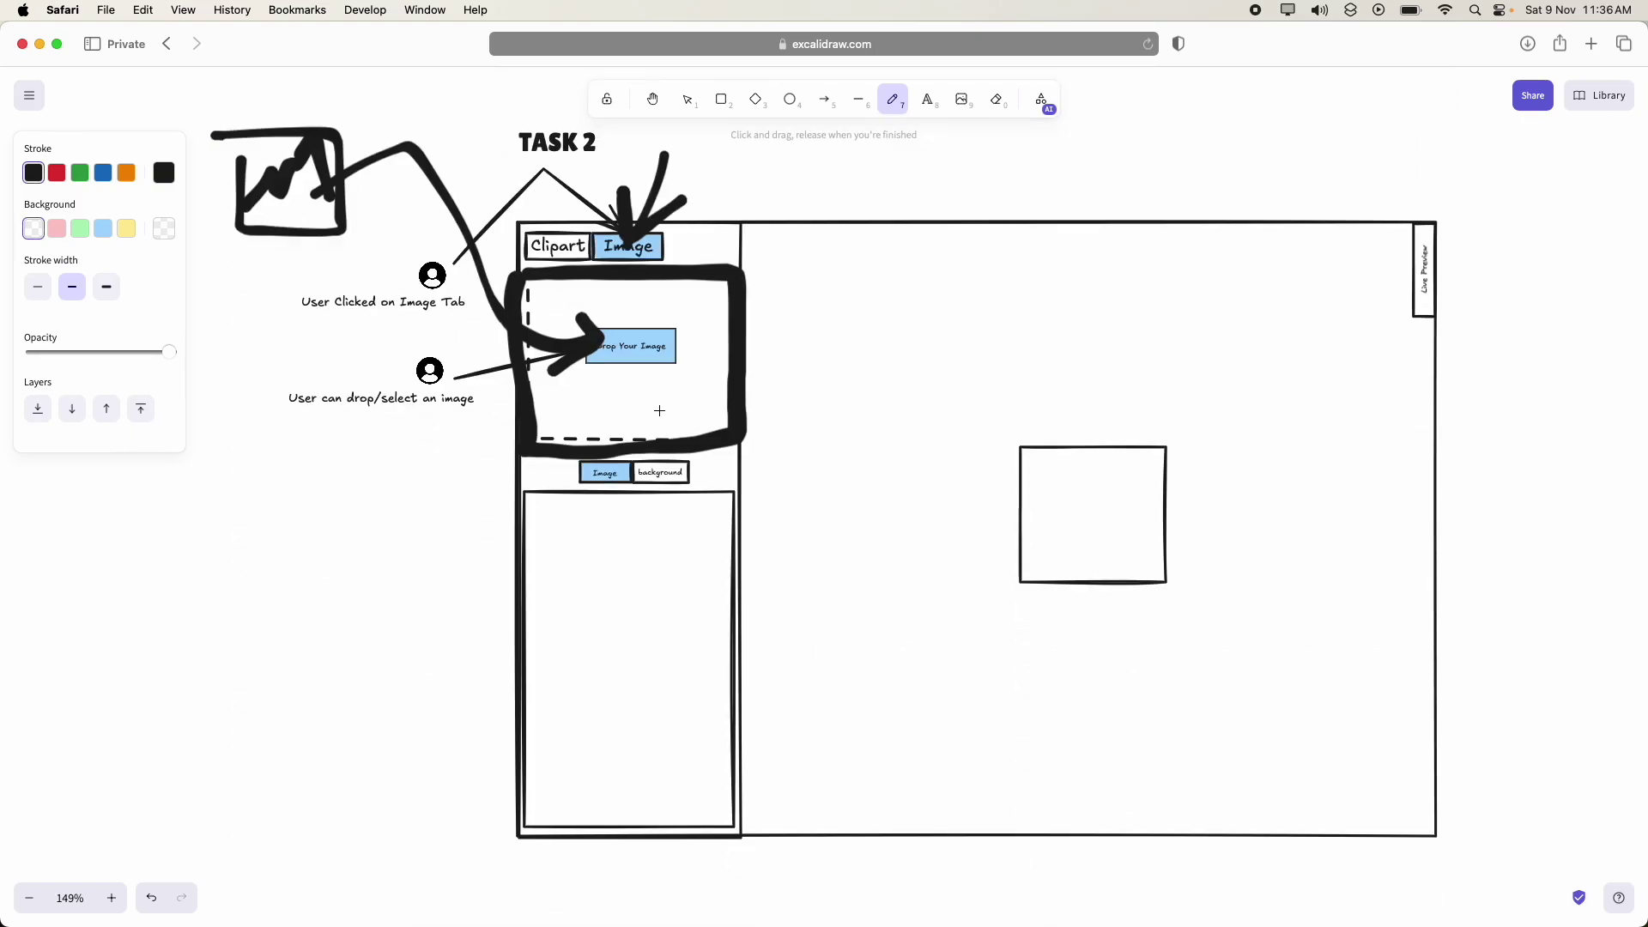
pyautogui.scroll(9, 659, 410)
pyautogui.moveTo(411, 367)
pyautogui.mouseDown()
pyautogui.moveTo(616, 362)
pyautogui.moveTo(601, 352)
pyautogui.moveTo(591, 390)
pyautogui.mouseUp()
# - Draw an arrow at TASK 2's Image tab row and sketch five text lines in the panel below
pyautogui.scroll(-8, 591, 390)
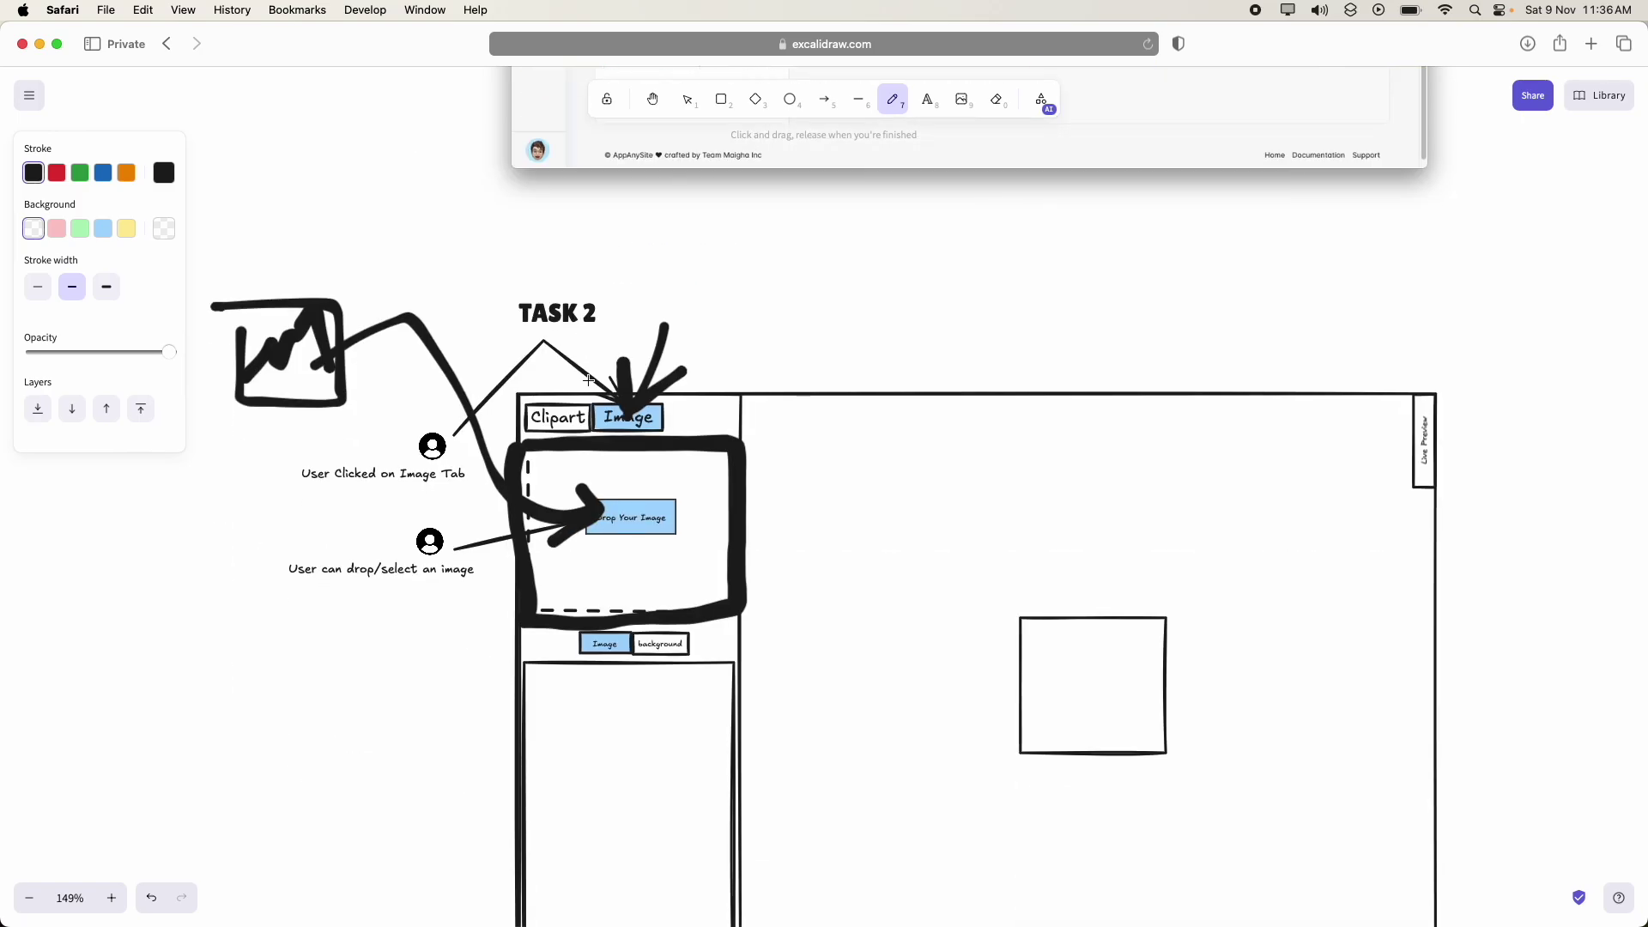
pyautogui.moveTo(461, 513)
pyautogui.mouseDown()
pyautogui.moveTo(544, 511)
pyautogui.moveTo(533, 496)
pyautogui.moveTo(519, 548)
pyautogui.mouseUp()
pyautogui.scroll(-2, 864, 489)
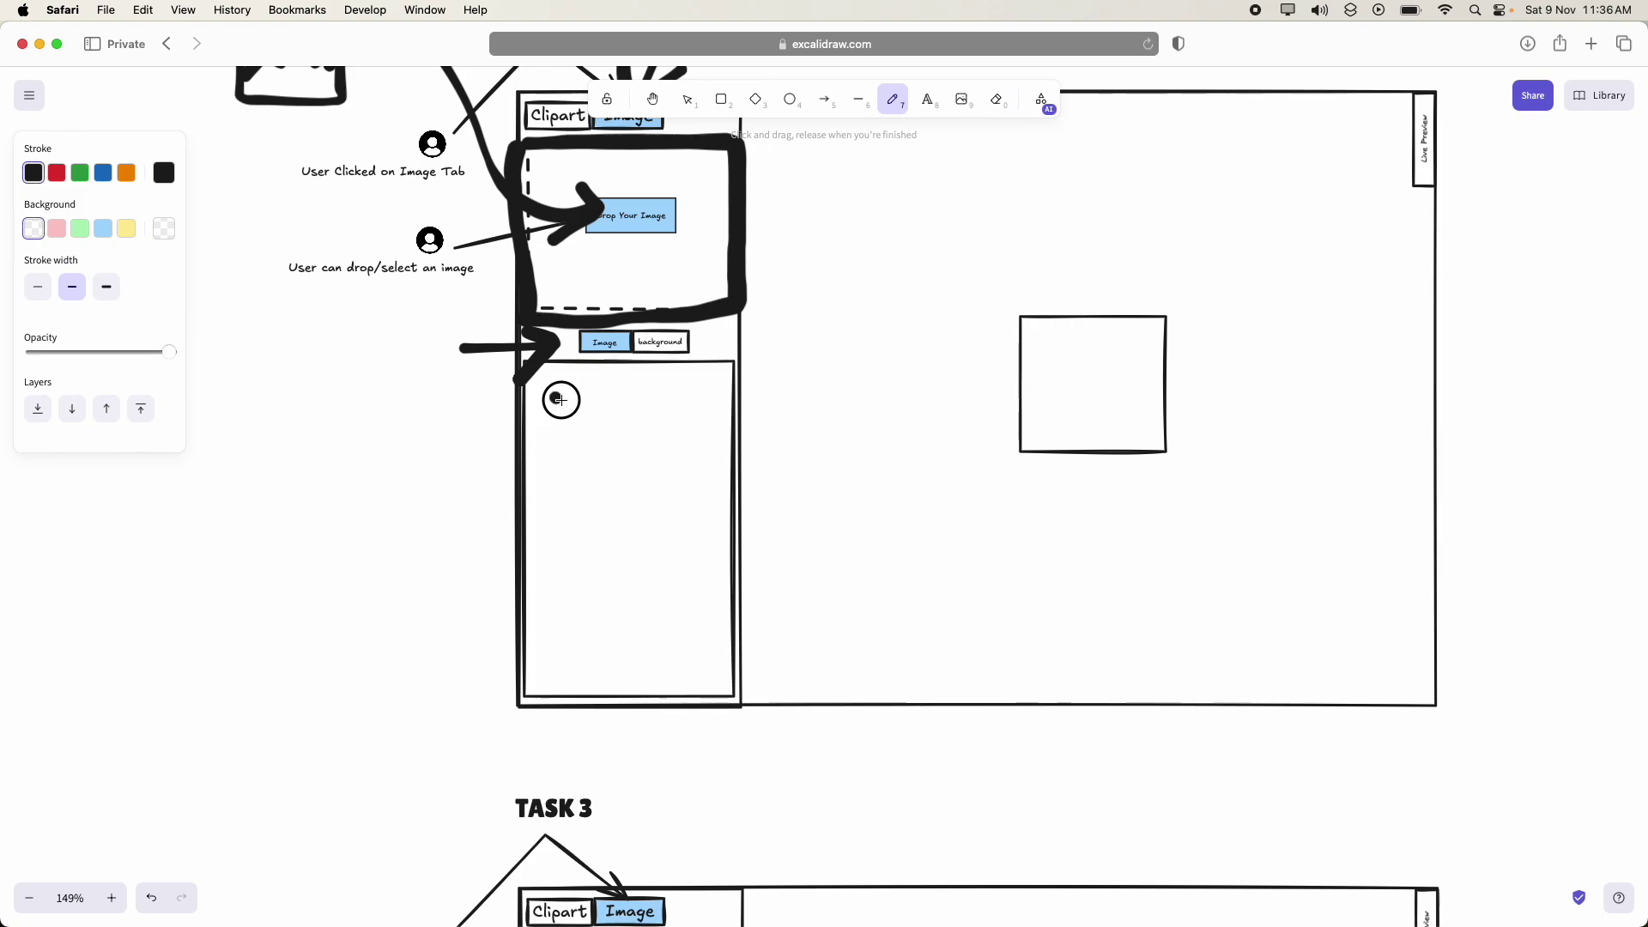
pyautogui.moveTo(551, 398); pyautogui.dragTo(696, 398)
pyautogui.moveTo(556, 429); pyautogui.dragTo(704, 429)
pyautogui.moveTo(550, 467); pyautogui.dragTo(702, 467)
pyautogui.moveTo(572, 503); pyautogui.dragTo(693, 503)
pyautogui.moveTo(534, 568); pyautogui.dragTo(743, 569)
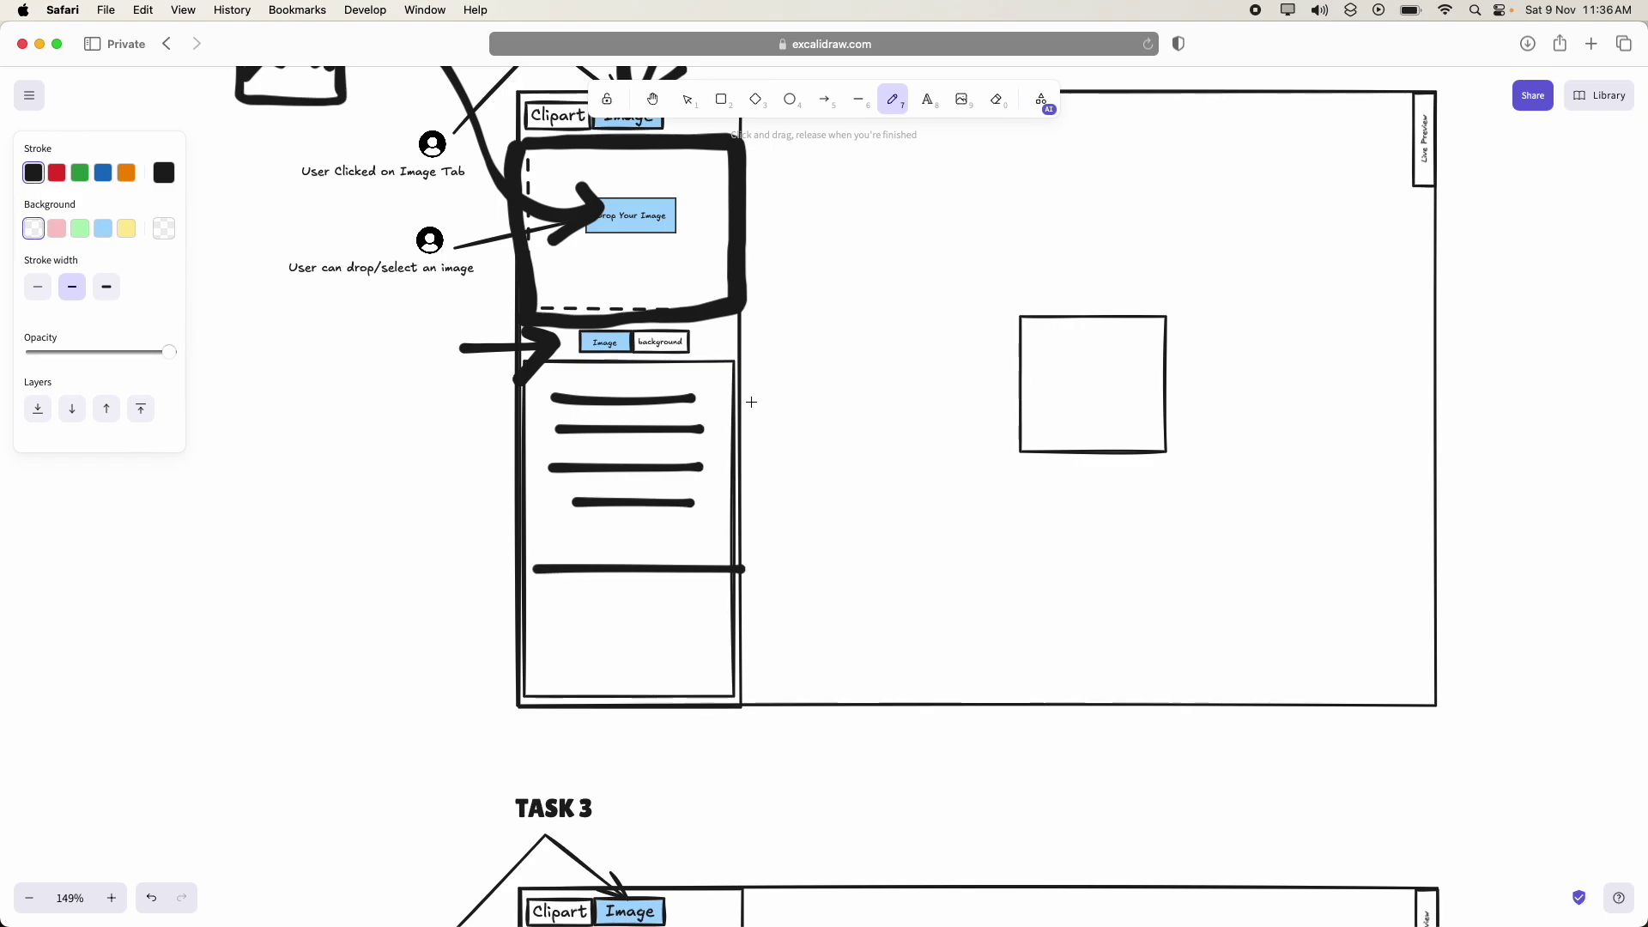
# - Underline the TASK 3 heading and Size, and add a curved stroke beside the panel
pyautogui.scroll(-8, 750, 402)
pyautogui.scroll(2, 750, 401)
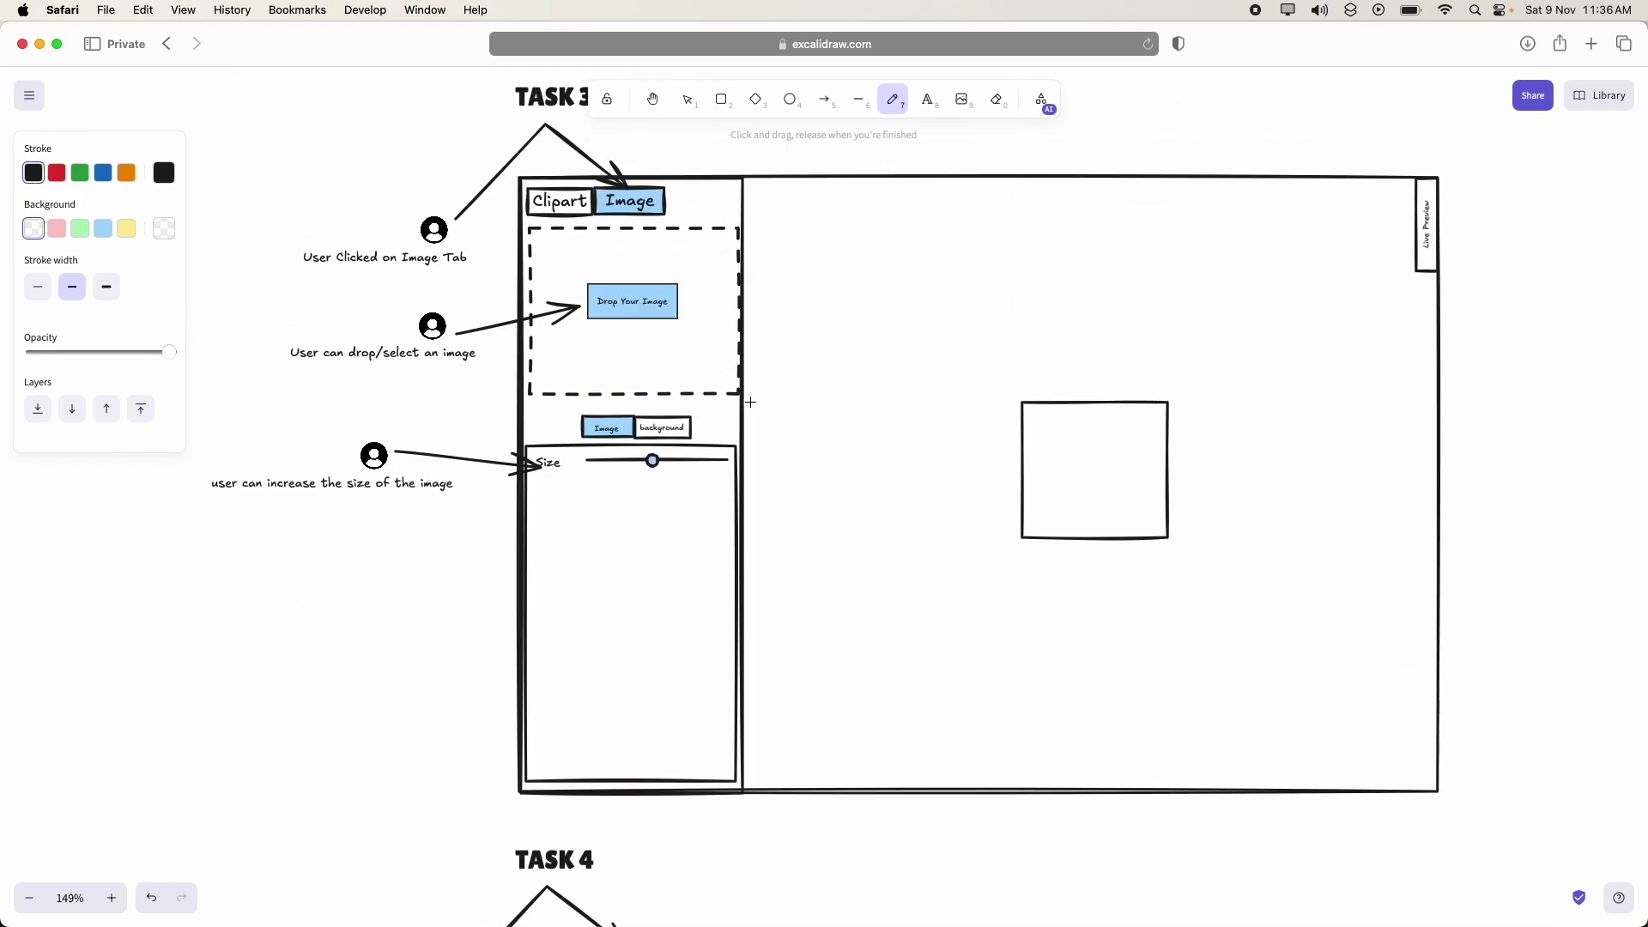
pyautogui.moveTo(497, 198); pyautogui.dragTo(652, 196)
pyautogui.scroll(-3, 688, 370)
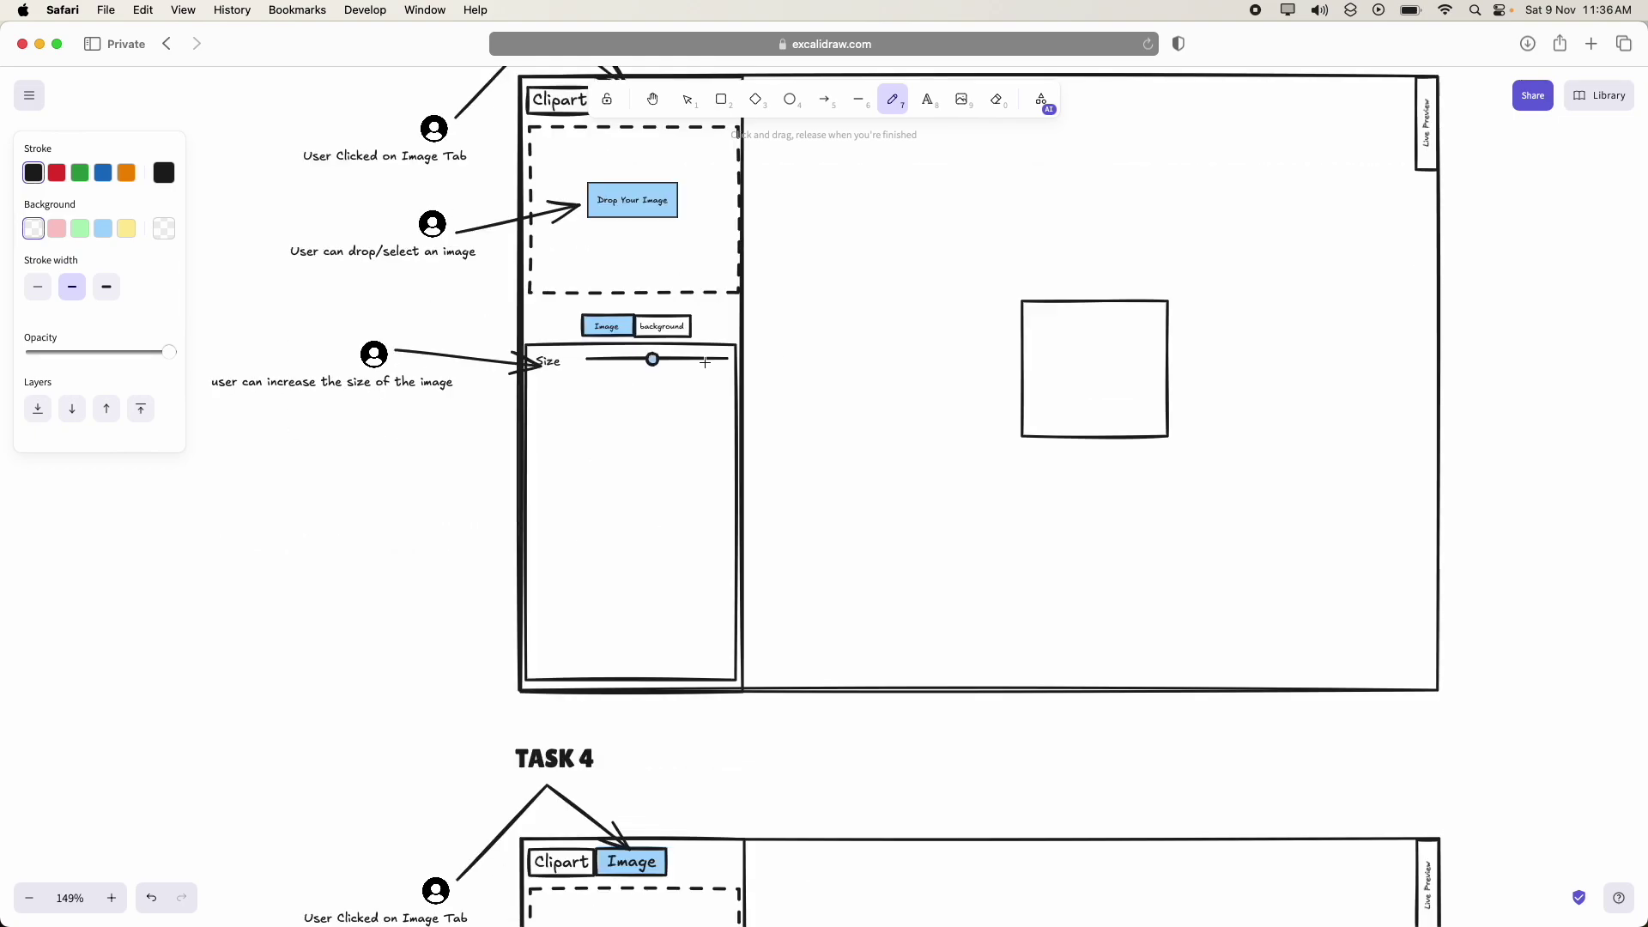
pyautogui.scroll(1, 644, 349)
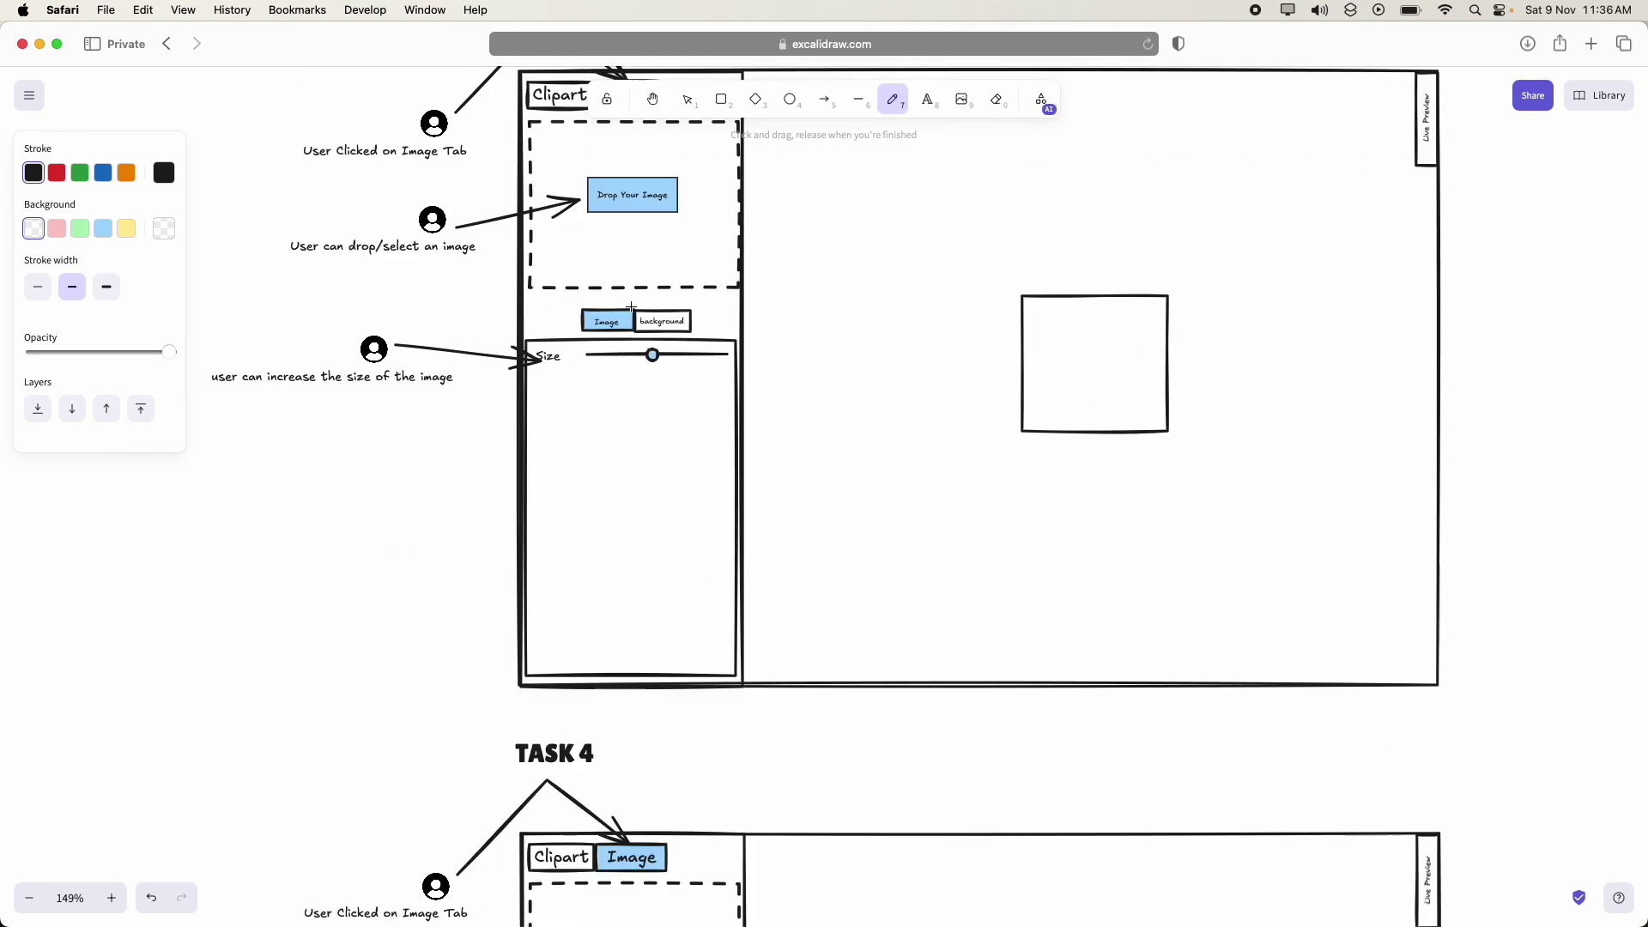
pyautogui.moveTo(540, 381); pyautogui.dragTo(694, 381)
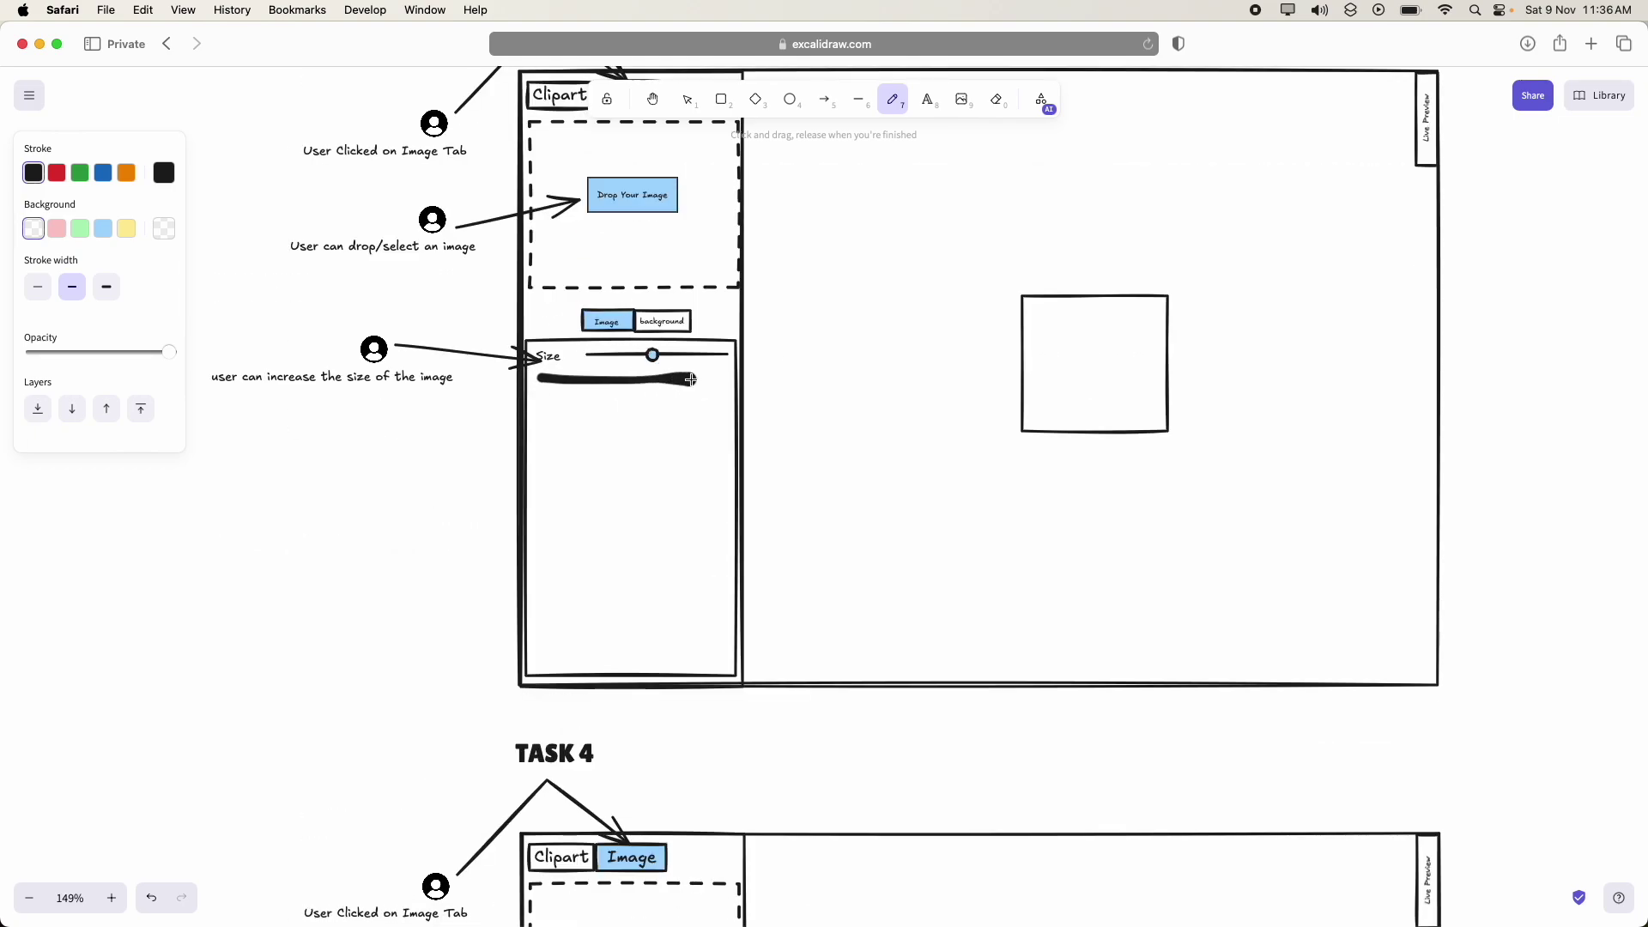
pyautogui.moveTo(798, 331)
pyautogui.mouseDown()
pyautogui.moveTo(802, 375)
pyautogui.moveTo(828, 346)
pyautogui.moveTo(920, 369)
pyautogui.mouseUp()
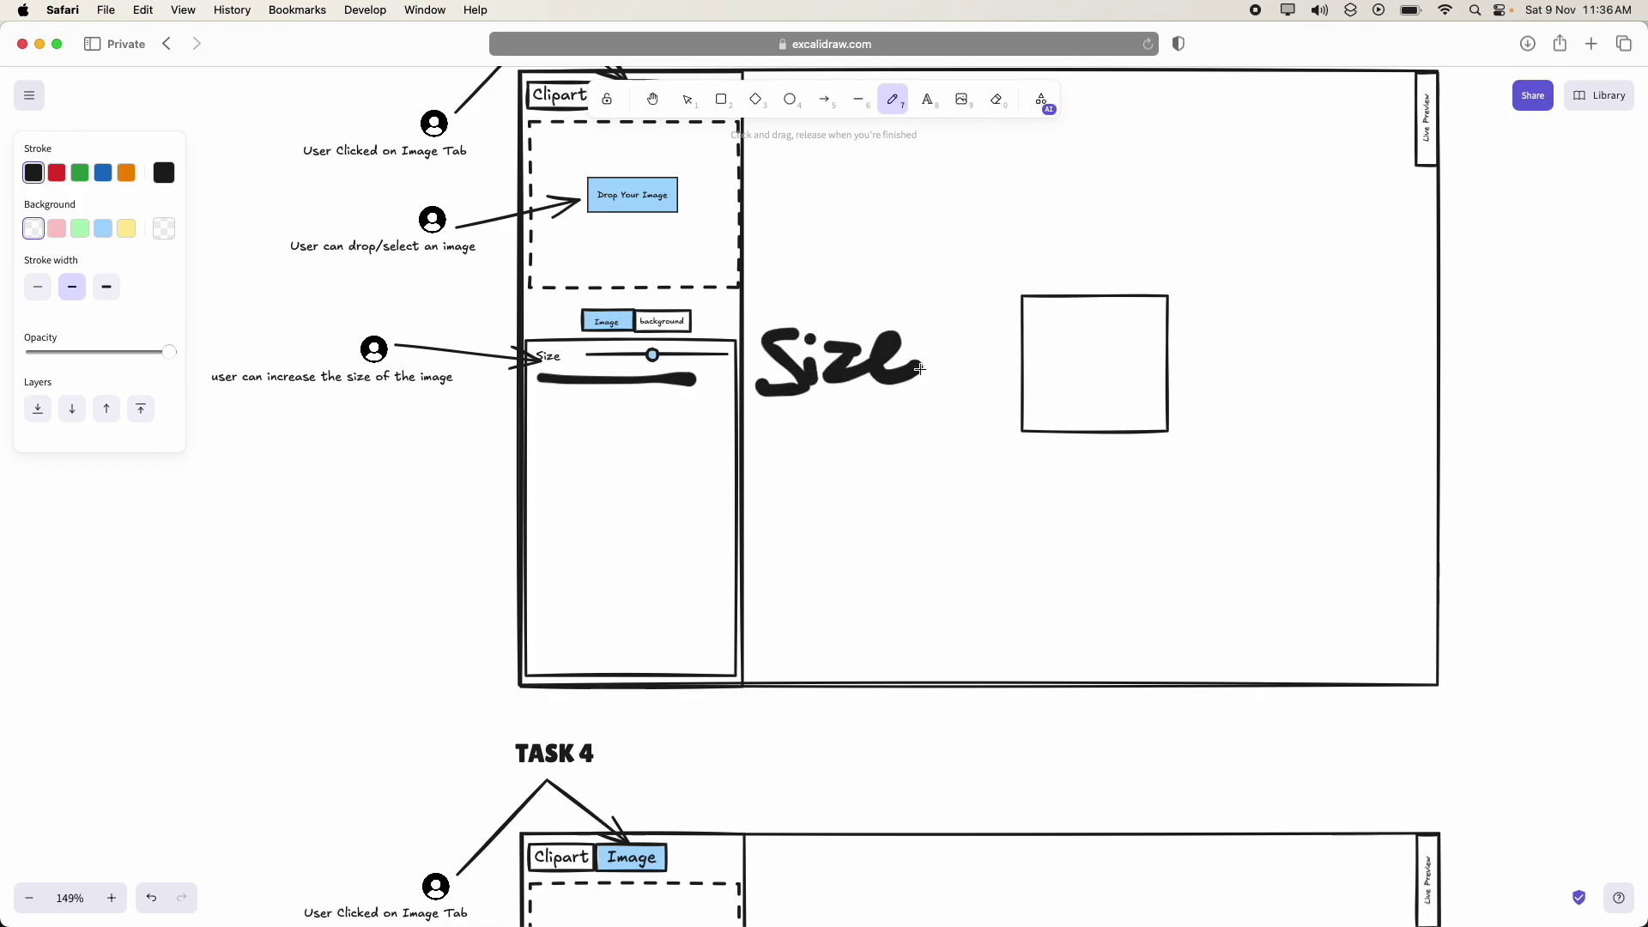
# - Sketch a picture icon with a sun dot in the preview square and undo the stray strokes
pyautogui.moveTo(1060, 336)
pyautogui.mouseDown()
pyautogui.moveTo(1059, 383)
pyautogui.moveTo(1131, 415)
pyautogui.moveTo(1064, 339)
pyautogui.moveTo(1073, 382)
pyautogui.moveTo(1100, 358)
pyautogui.moveTo(1121, 383)
pyautogui.moveTo(1113, 408)
pyautogui.mouseUp()
pyautogui.click(1078, 352)
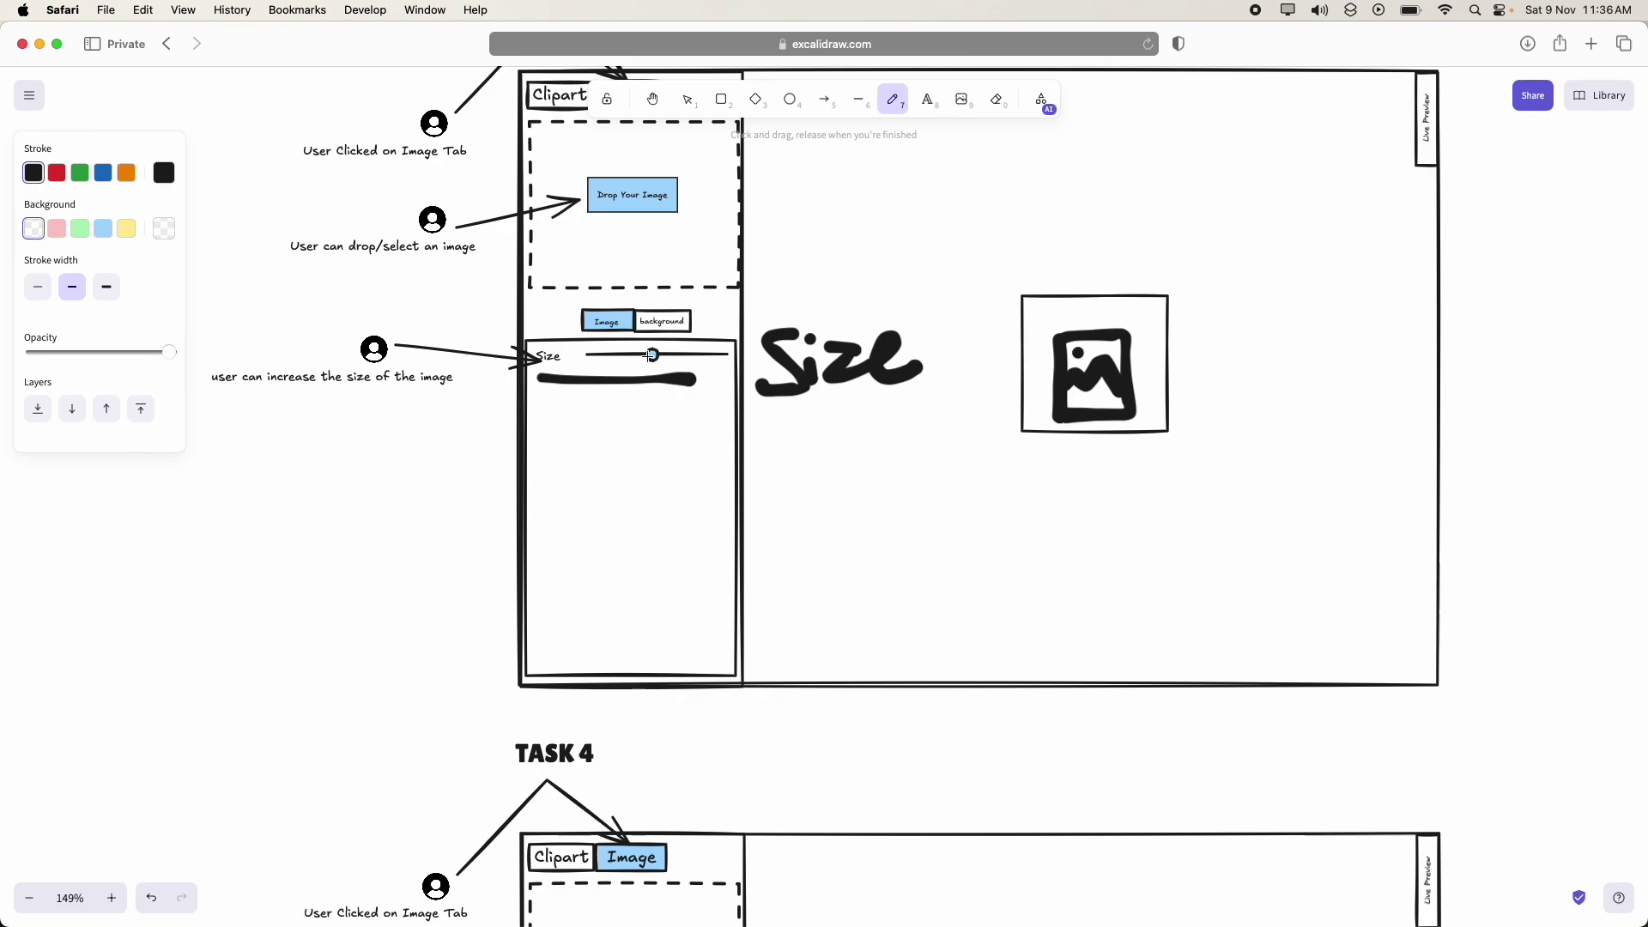
pyautogui.moveTo(653, 354)
pyautogui.mouseDown()
pyautogui.moveTo(725, 346)
pyautogui.moveTo(587, 366)
pyautogui.moveTo(601, 363)
pyautogui.mouseUp()
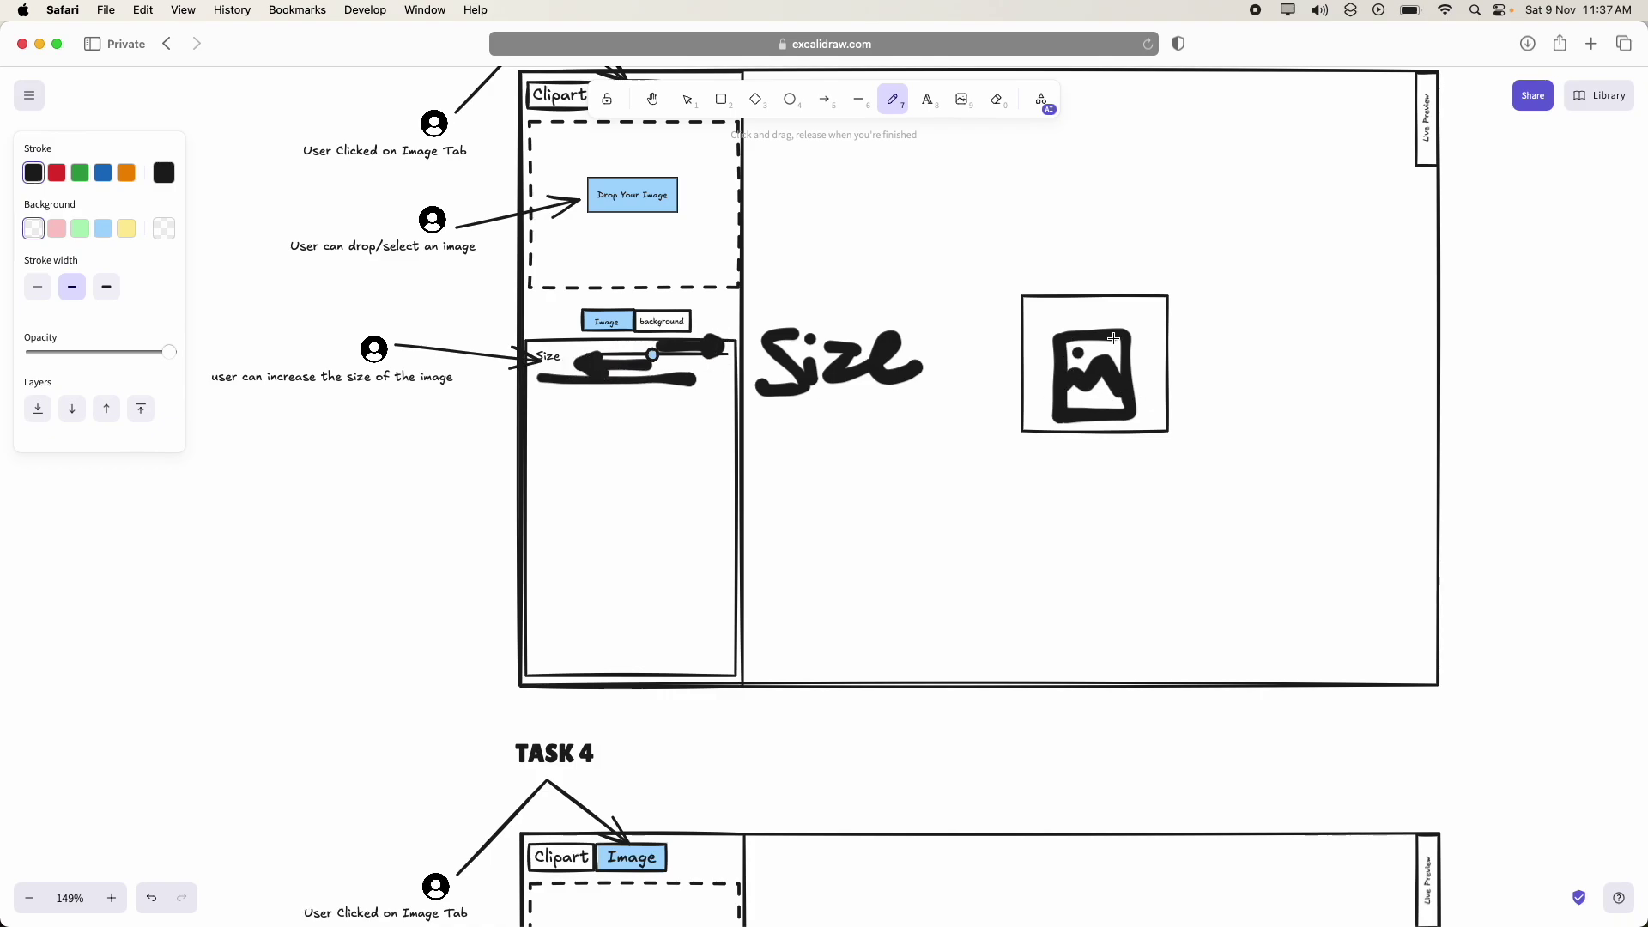
pyautogui.moveTo(1219, 345)
pyautogui.mouseDown()
pyautogui.moveTo(1151, 342)
pyautogui.moveTo(1167, 384)
pyautogui.mouseUp()
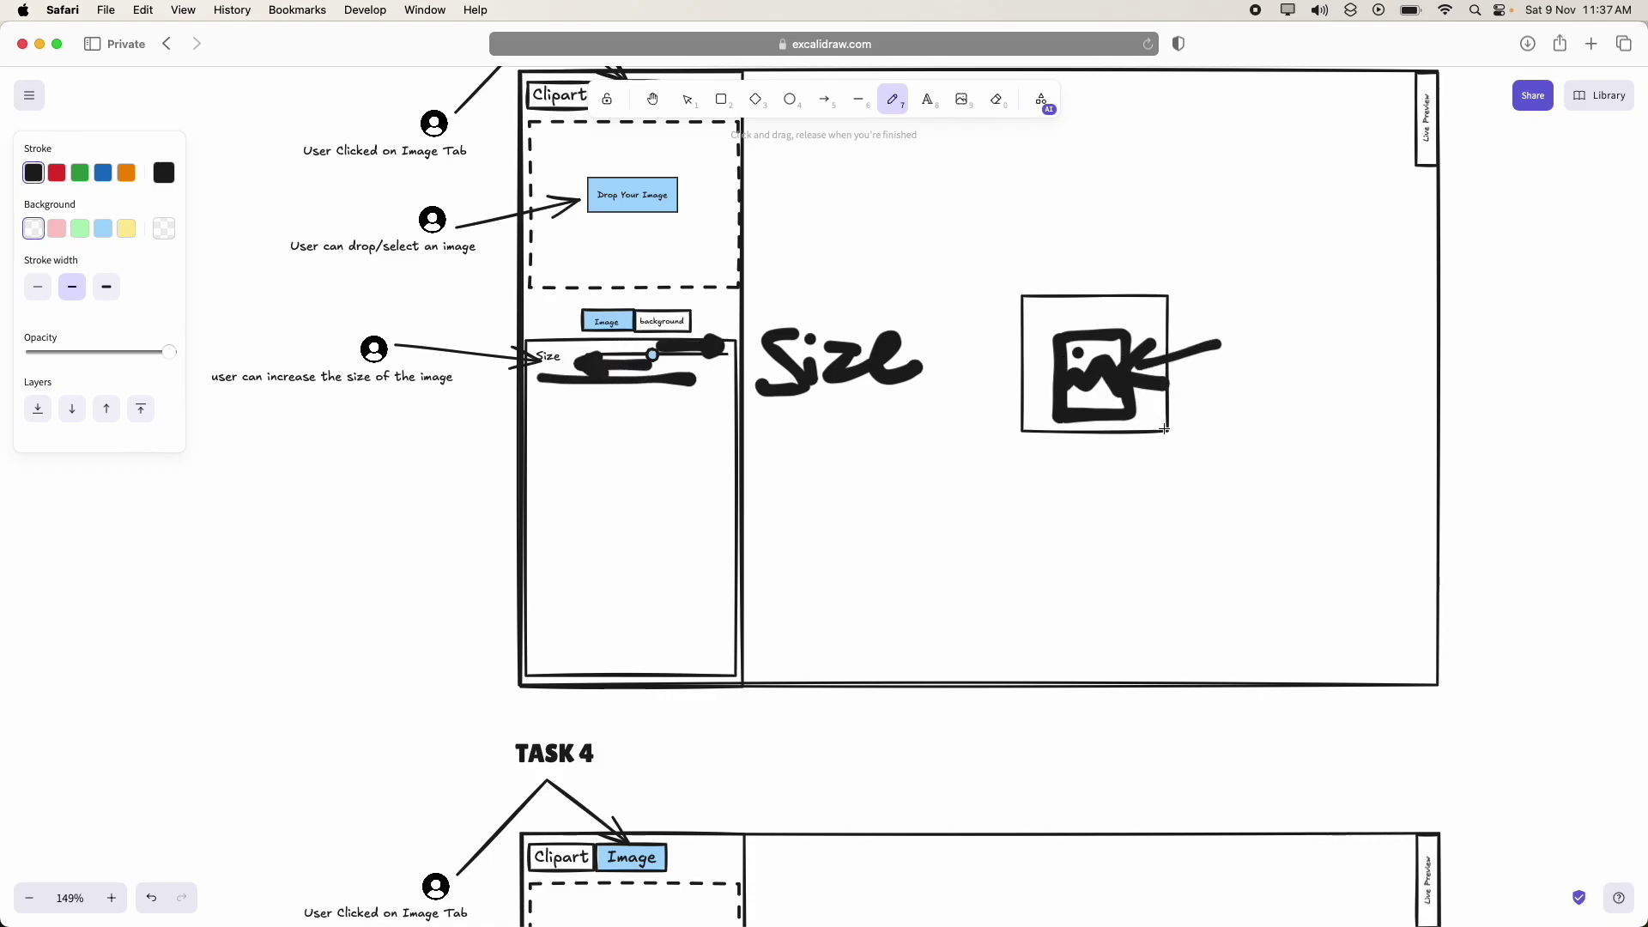
pyautogui.click(1134, 368)
pyautogui.scroll(-1, 544, 434)
pyautogui.moveTo(652, 351)
pyautogui.mouseDown()
pyautogui.moveTo(649, 430)
pyautogui.moveTo(654, 354)
pyautogui.moveTo(690, 393)
pyautogui.mouseUp()
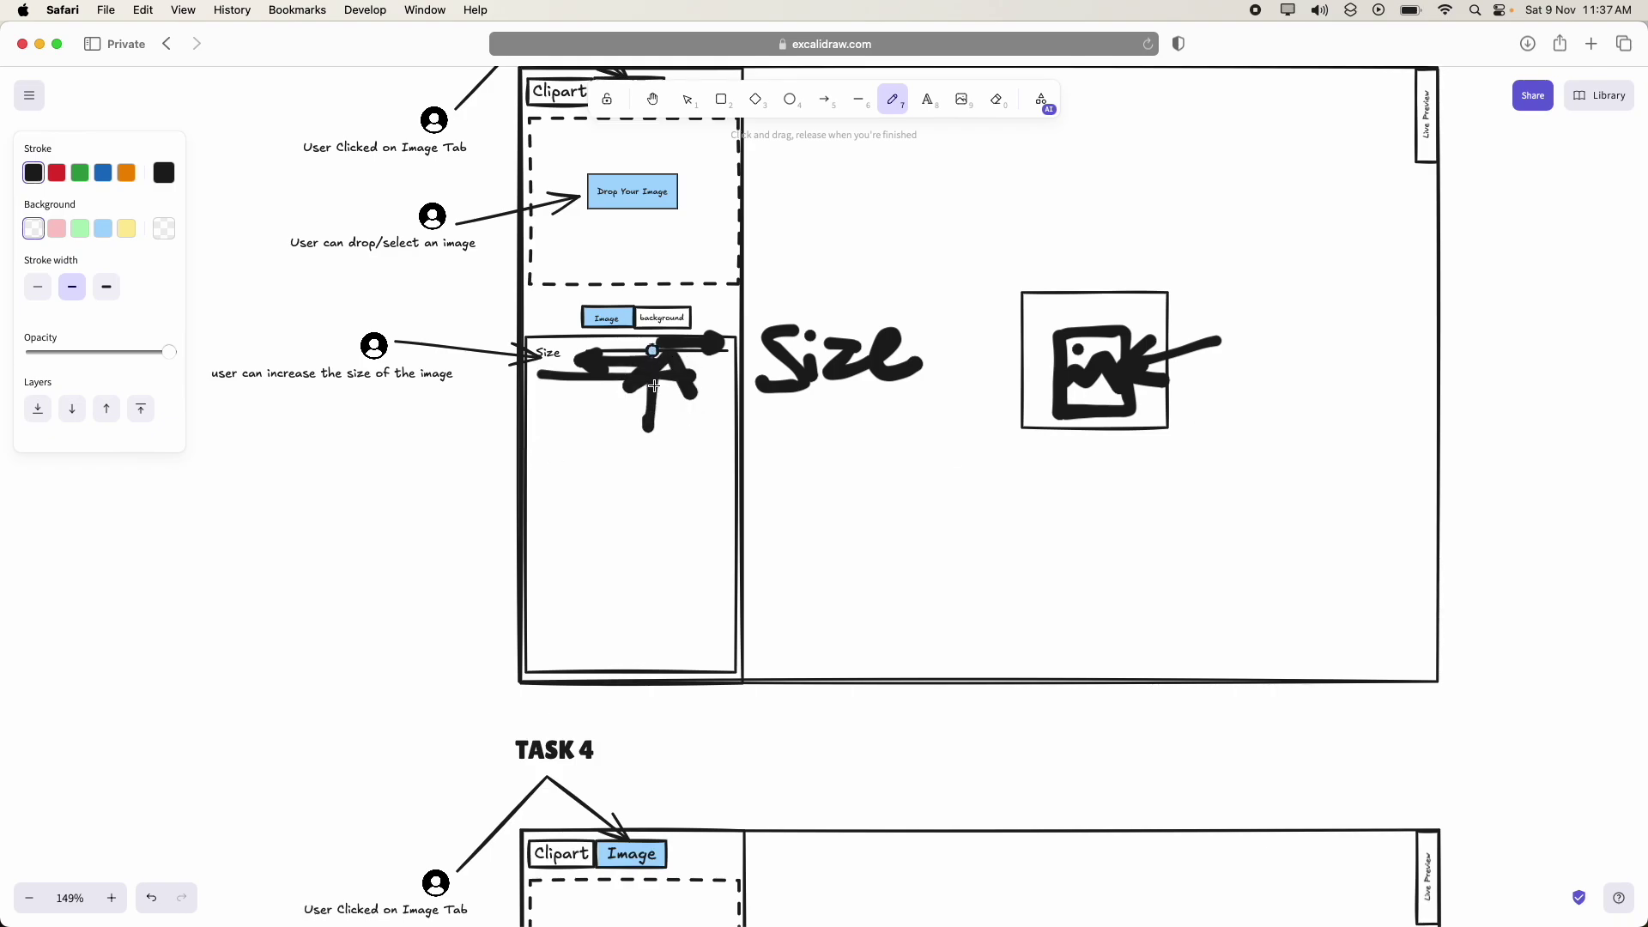
pyautogui.press('super+z')
pyautogui.press('super+z')
pyautogui.press('super+z')
pyautogui.press('super+z')
pyautogui.press('super+z')
pyautogui.press('super+z')
pyautogui.press('super+z')
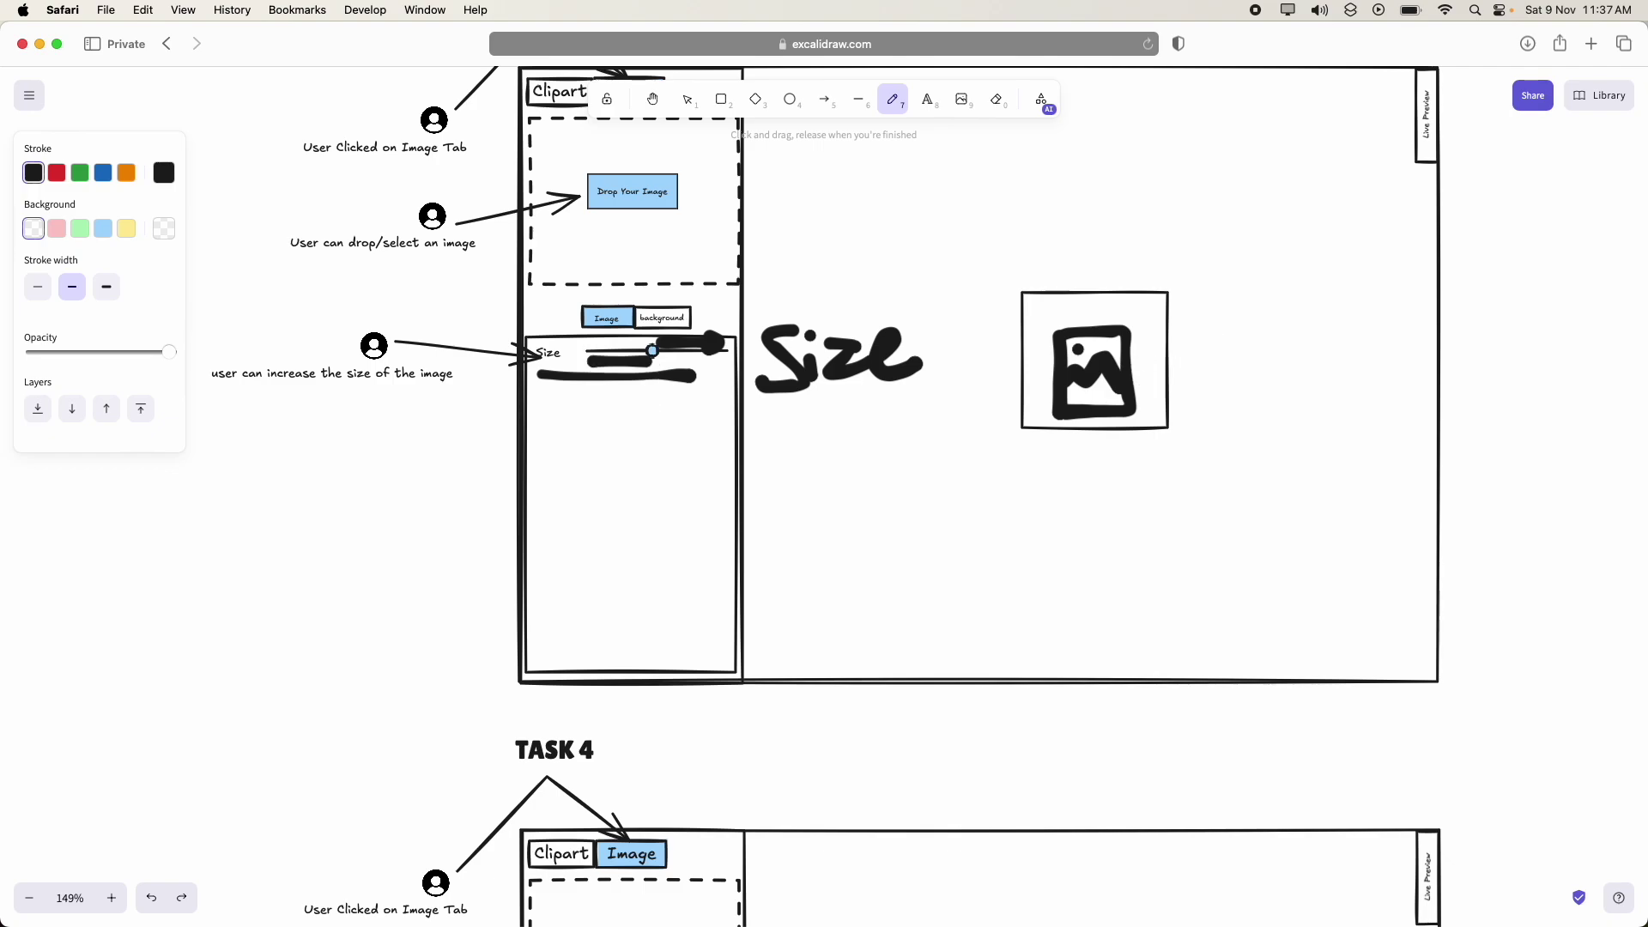
# - Draw a loop around the Size slider knob, plus a dot, hammer stroke and spiral below
pyautogui.moveTo(636, 343)
pyautogui.mouseDown()
pyautogui.moveTo(691, 365)
pyautogui.moveTo(618, 365)
pyautogui.moveTo(655, 400)
pyautogui.moveTo(726, 412)
pyautogui.mouseUp()
pyautogui.moveTo(563, 447); pyautogui.dragTo(570, 448)
pyautogui.moveTo(743, 455)
pyautogui.mouseDown()
pyautogui.moveTo(823, 431)
pyautogui.moveTo(829, 448)
pyautogui.mouseUp()
pyautogui.moveTo(626, 473)
pyautogui.mouseDown()
pyautogui.moveTo(661, 502)
pyautogui.moveTo(652, 515)
pyautogui.moveTo(611, 480)
pyautogui.mouseUp()
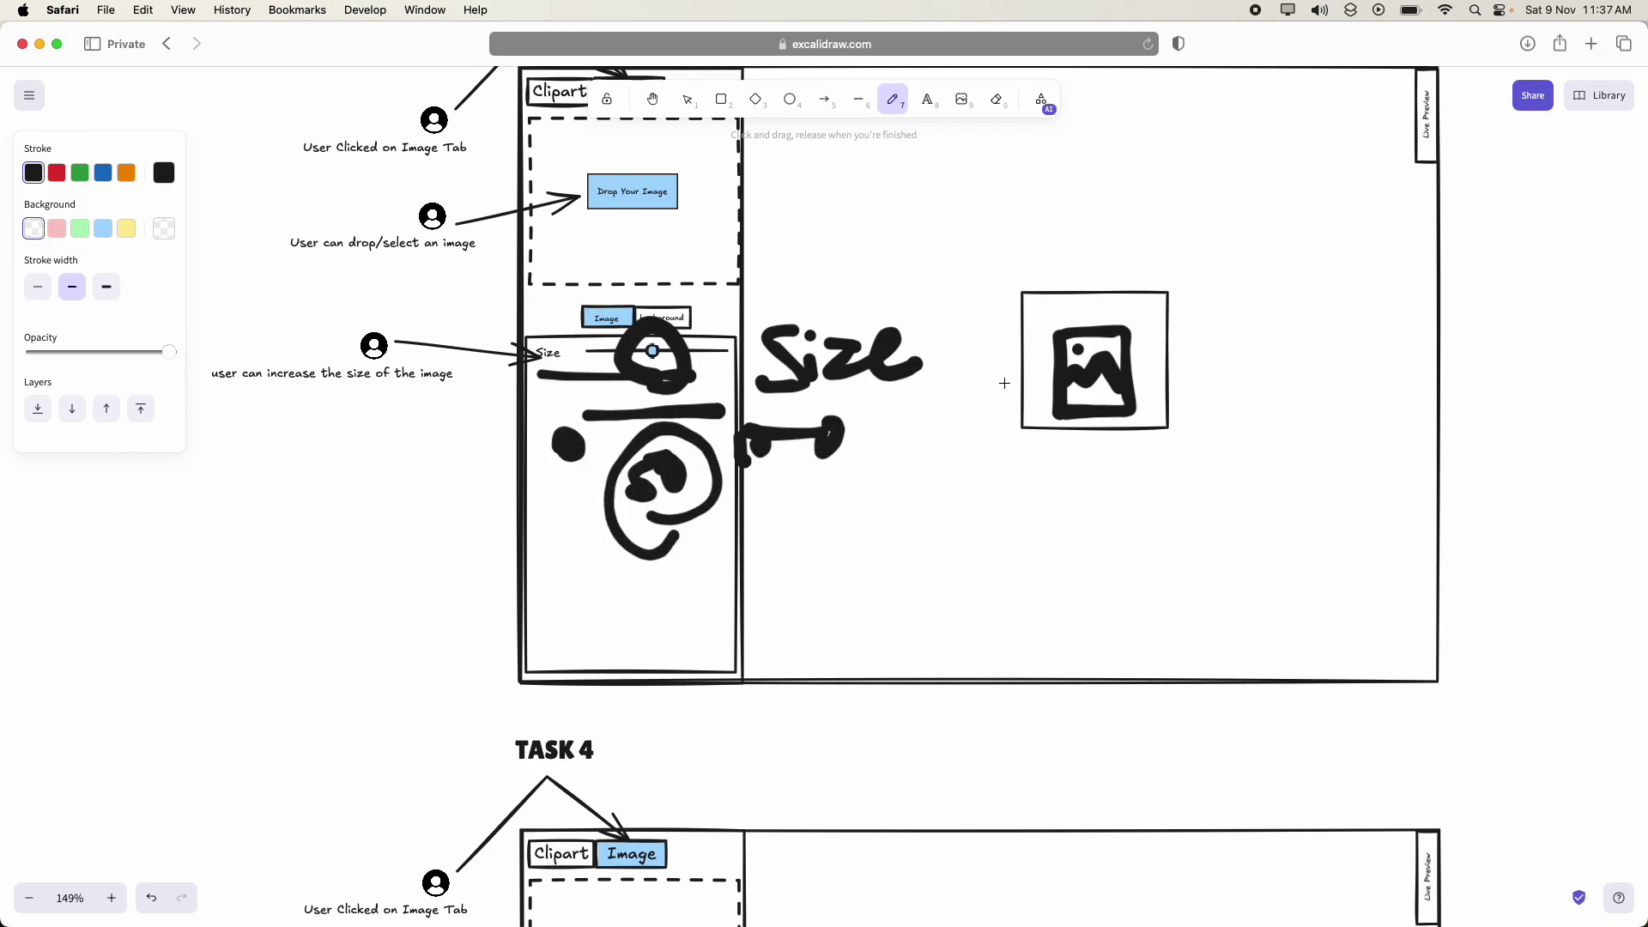
pyautogui.scroll(-10, 1000, 379)
# - Draw a thick square frame with a filled black blob in Task 4's preview
pyautogui.scroll(-1, 1000, 379)
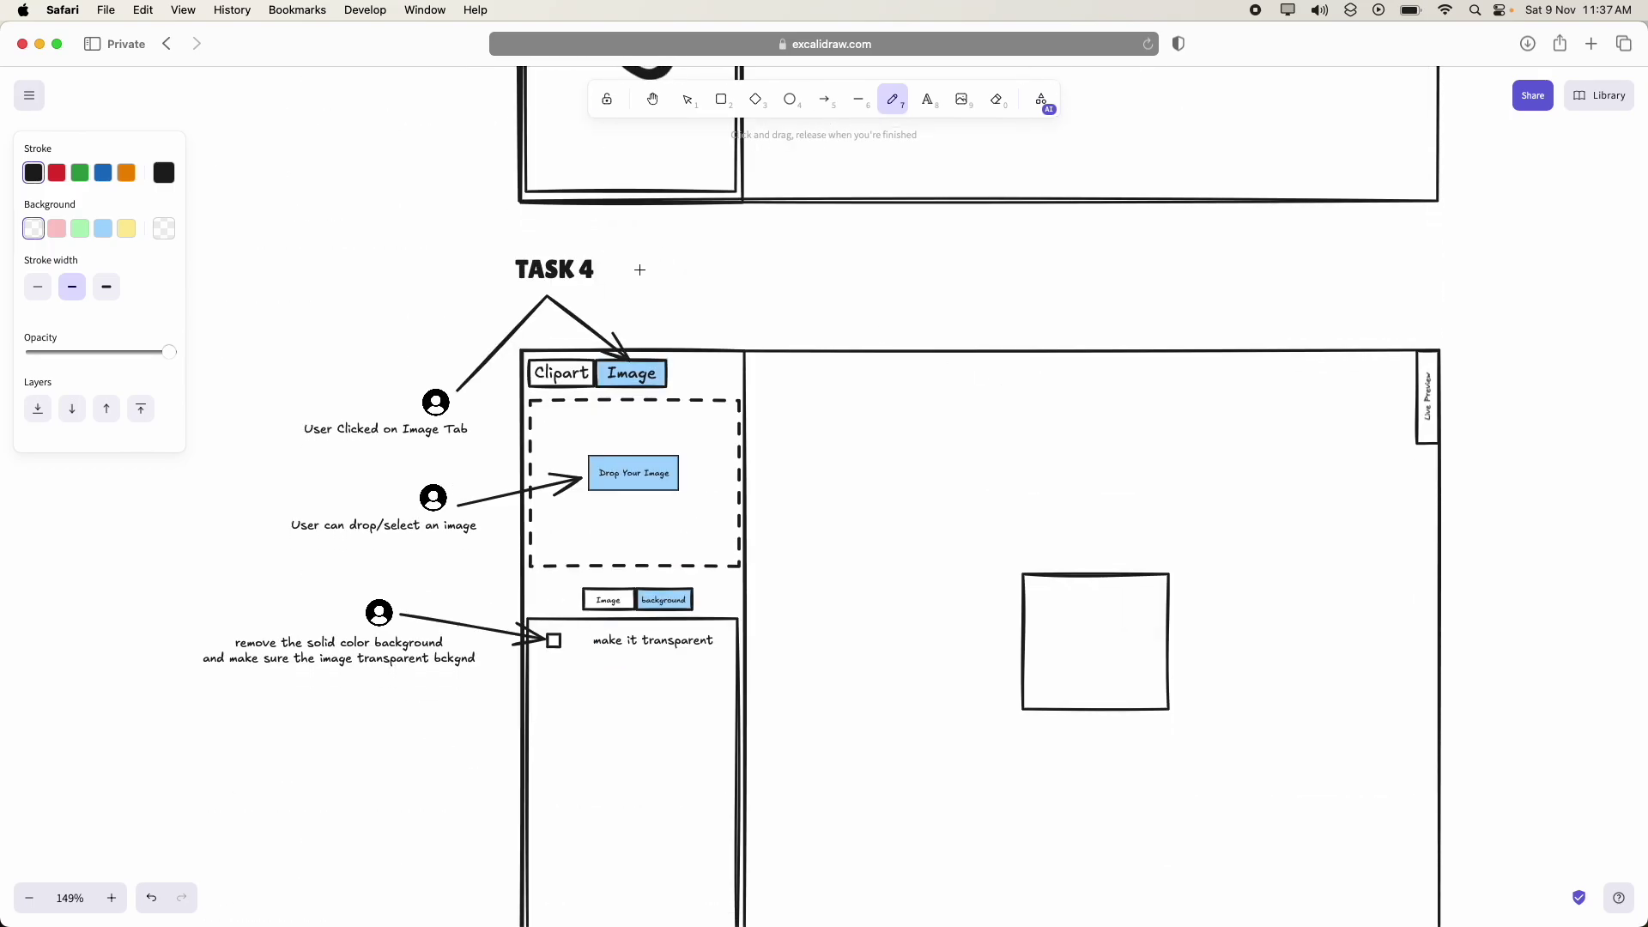
pyautogui.moveTo(644, 267)
pyautogui.mouseDown()
pyautogui.moveTo(736, 267)
pyautogui.moveTo(659, 299)
pyautogui.mouseUp()
pyautogui.scroll(-5, 767, 332)
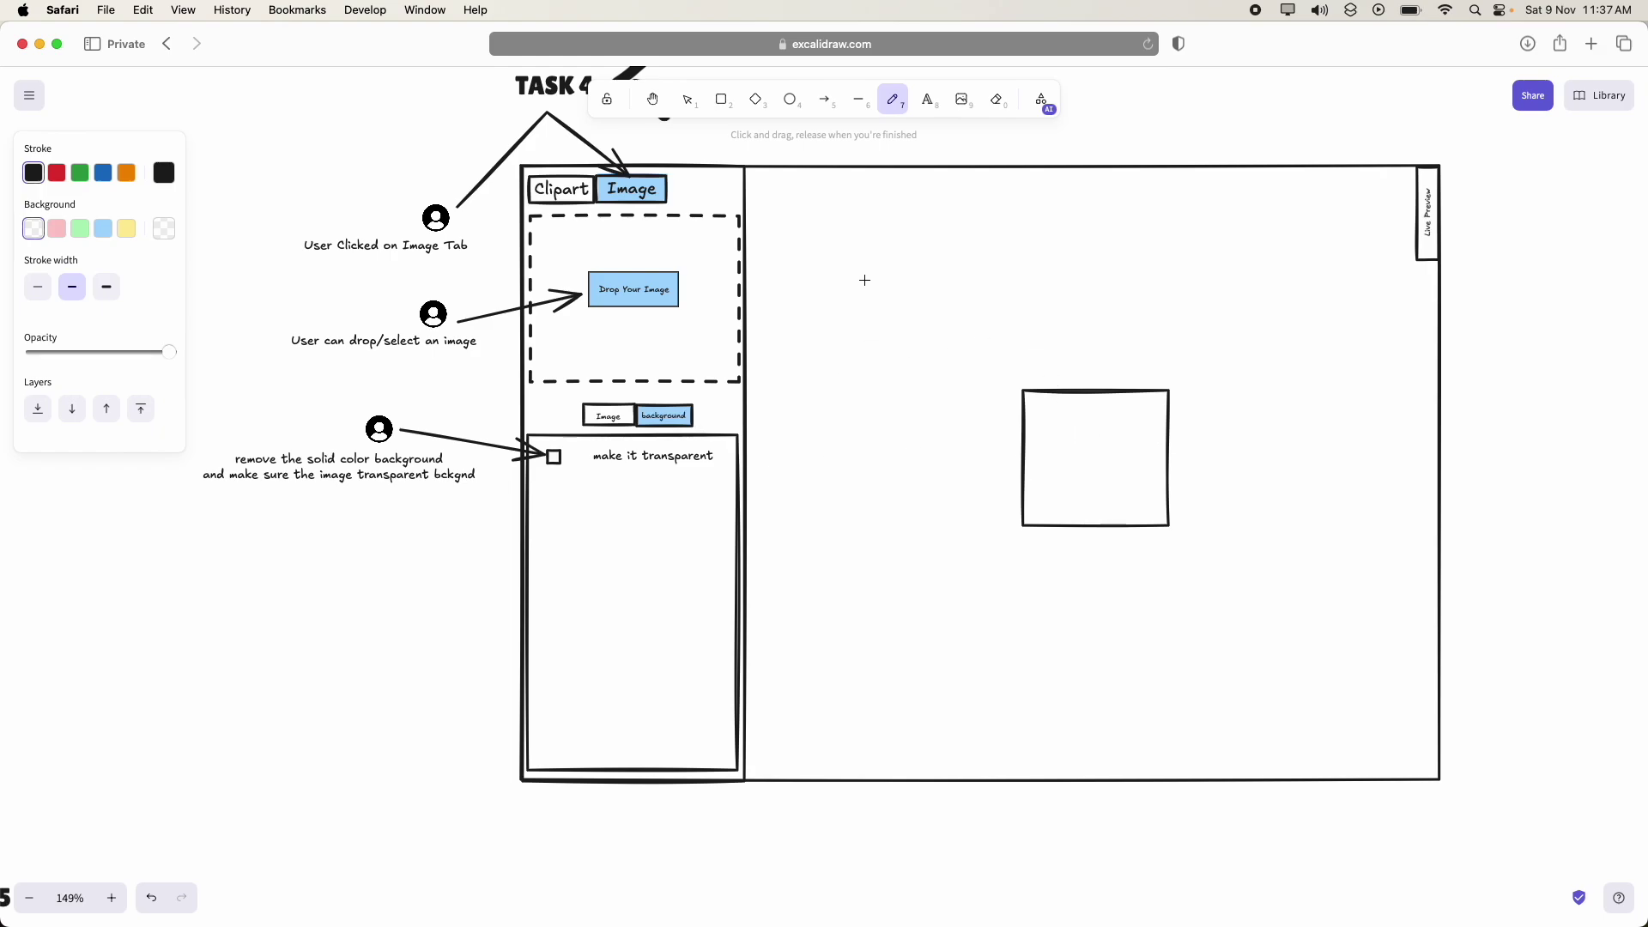
pyautogui.moveTo(848, 249)
pyautogui.mouseDown()
pyautogui.moveTo(827, 383)
pyautogui.moveTo(990, 320)
pyautogui.moveTo(909, 250)
pyautogui.moveTo(846, 251)
pyautogui.mouseUp()
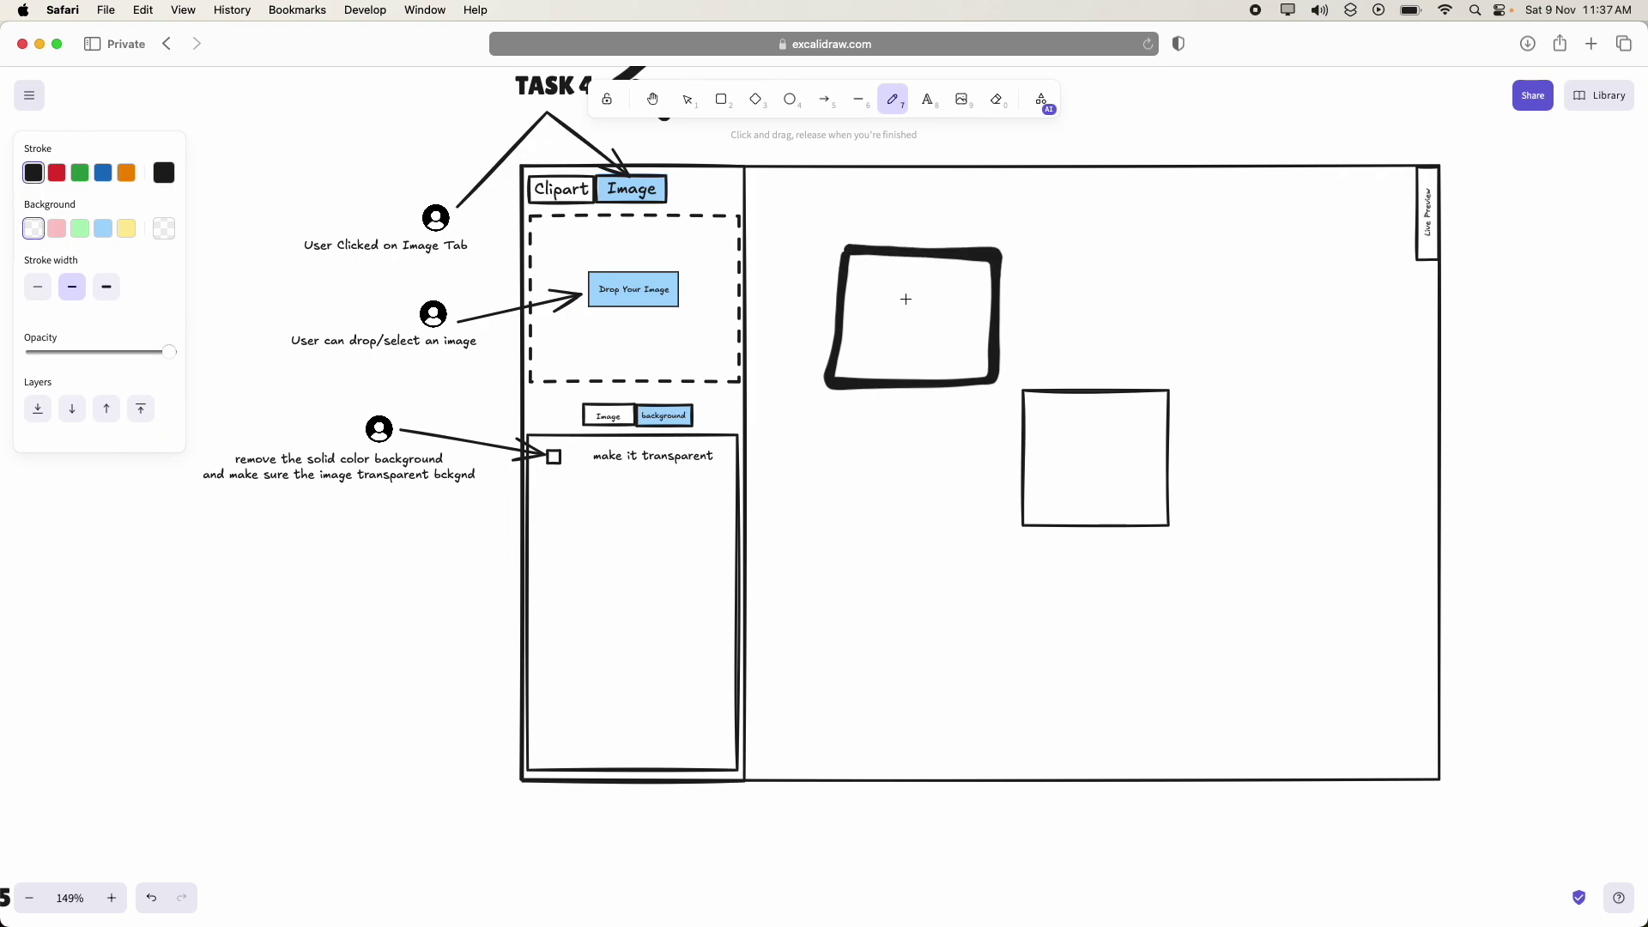
pyautogui.moveTo(906, 298)
pyautogui.mouseDown()
pyautogui.moveTo(904, 342)
pyautogui.moveTo(899, 319)
pyautogui.moveTo(884, 335)
pyautogui.moveTo(931, 322)
pyautogui.moveTo(887, 327)
pyautogui.mouseUp()
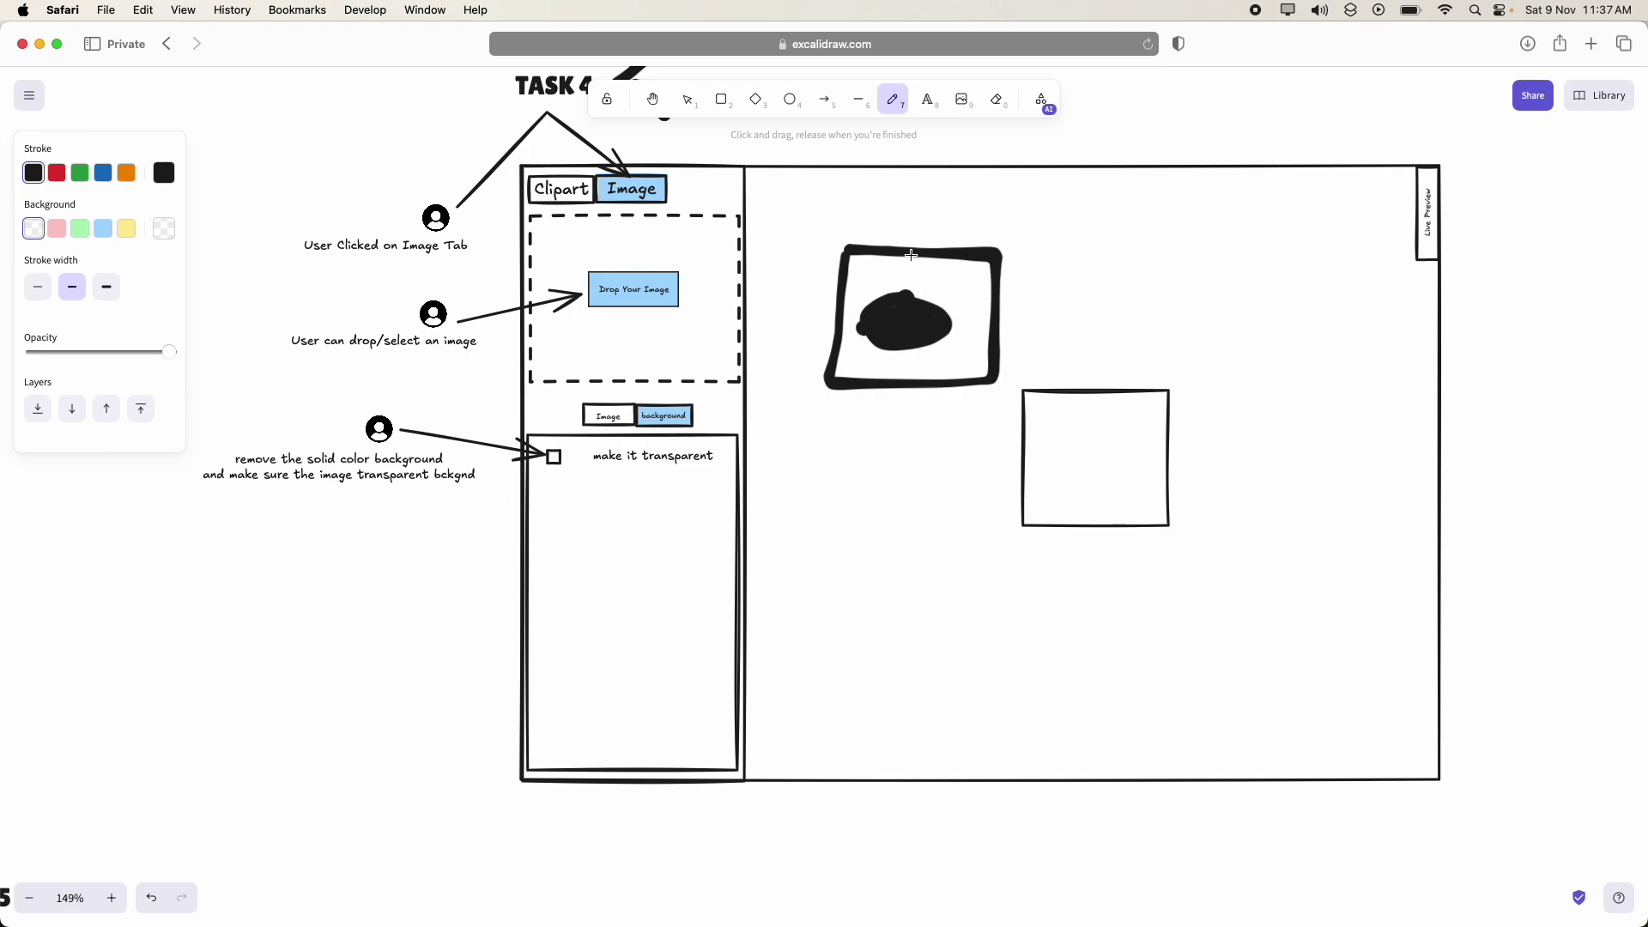
pyautogui.press('1')
# - Set the pen to orange with a yellow background and scribble over the framed image
pyautogui.click(893, 100)
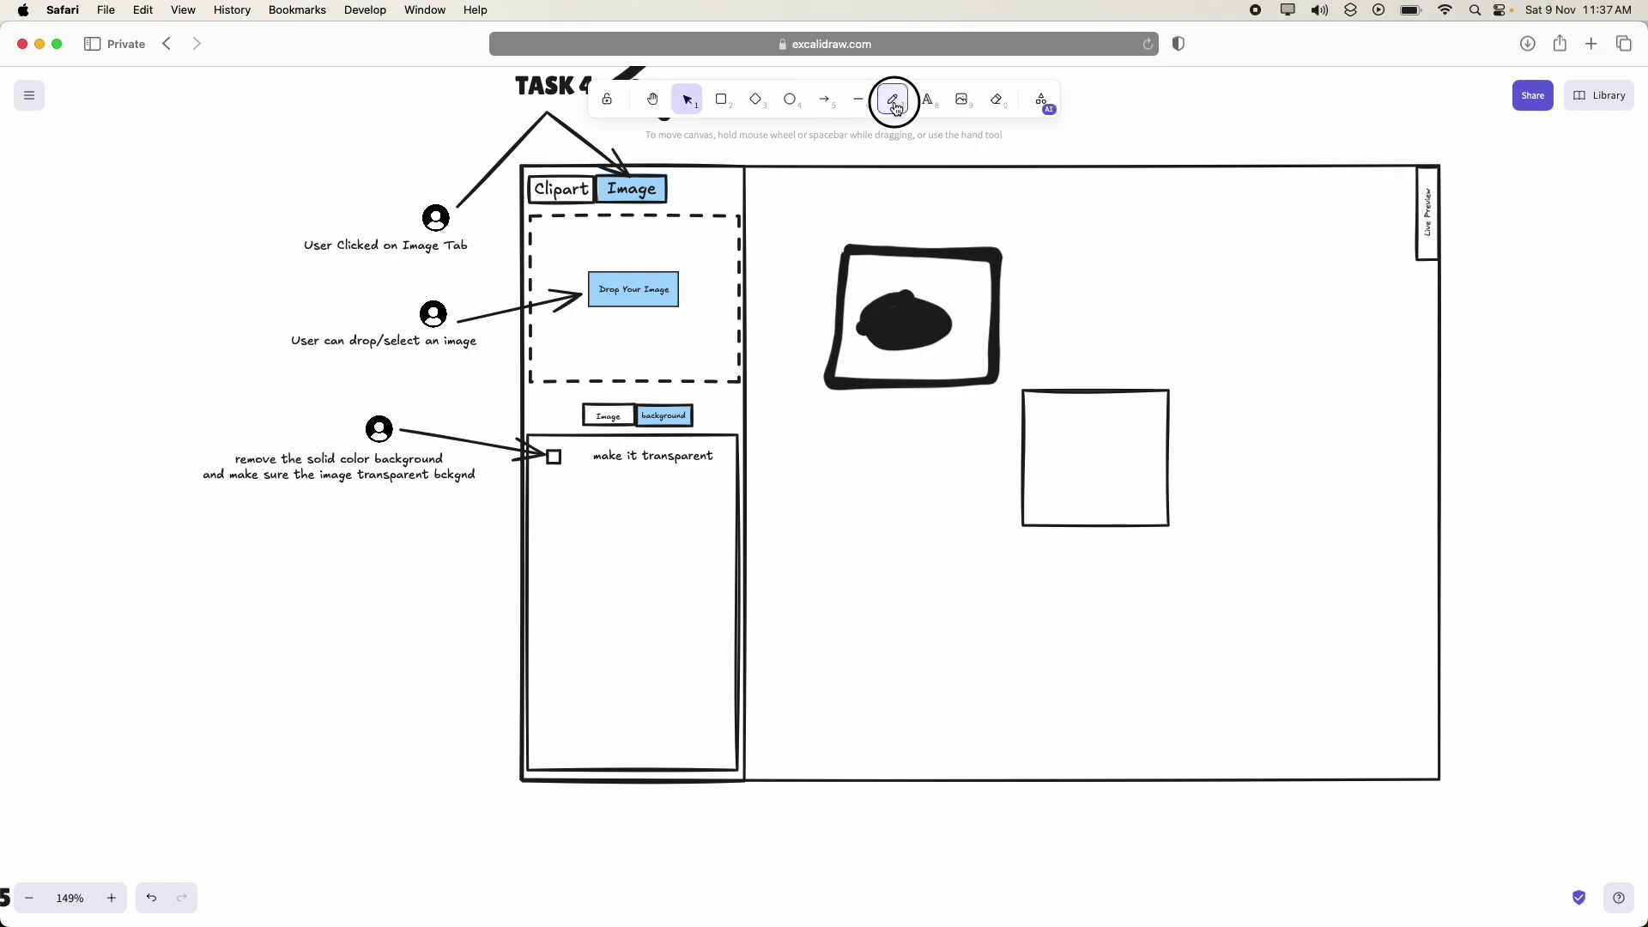
pyautogui.click(129, 231)
pyautogui.click(163, 172)
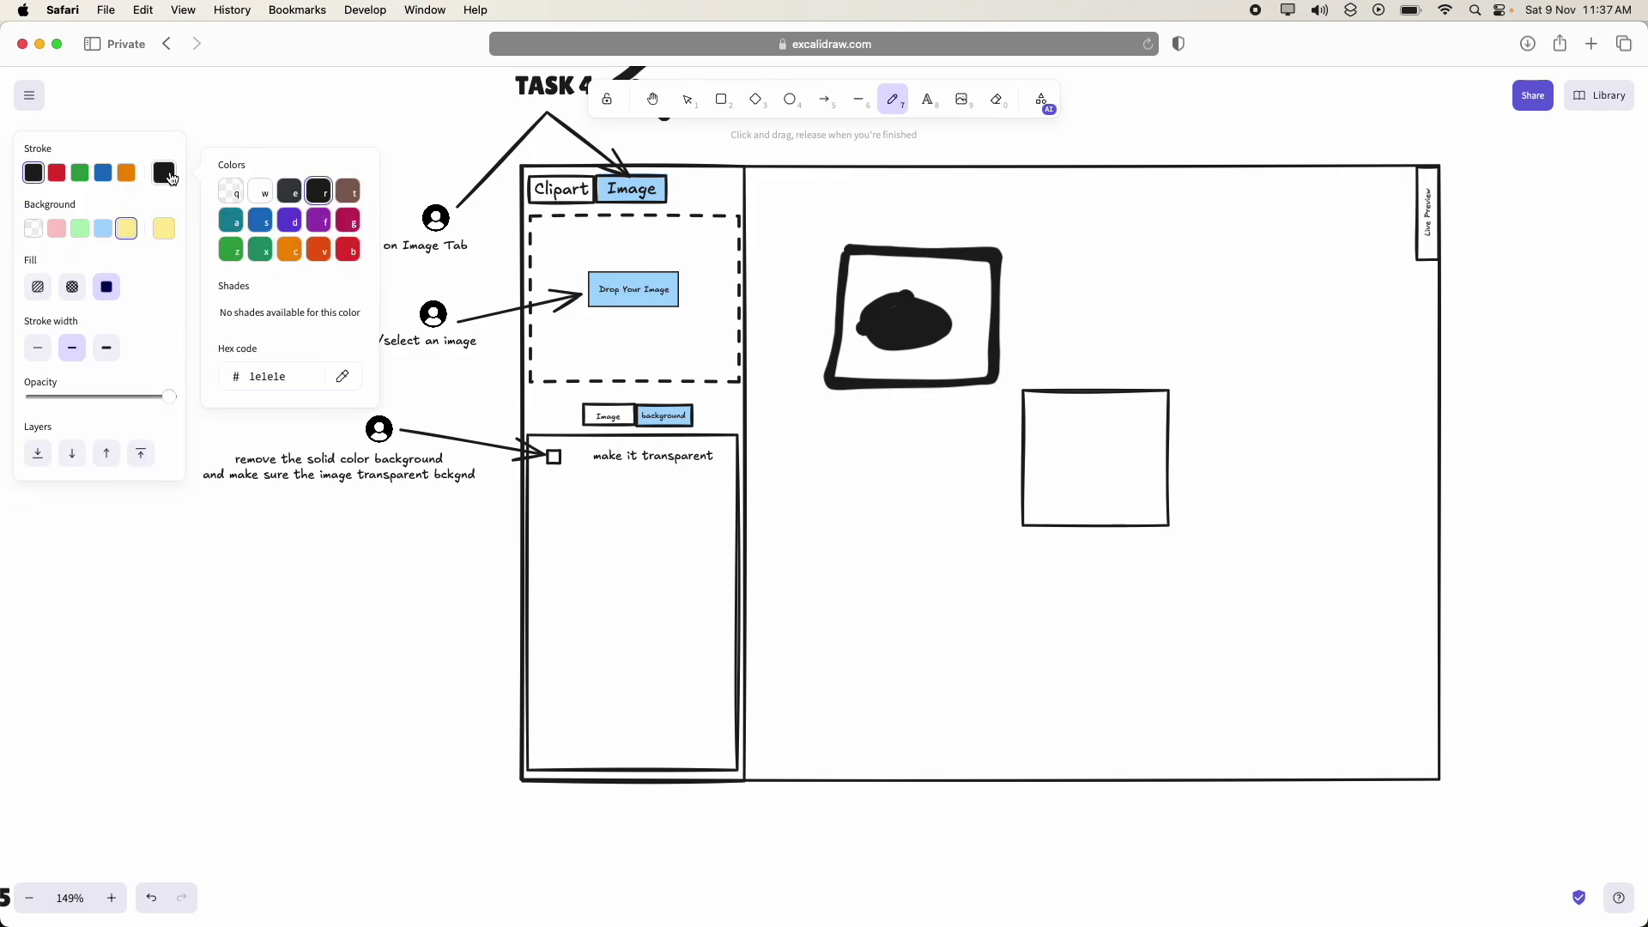
pyautogui.click(289, 249)
pyautogui.moveTo(870, 262)
pyautogui.mouseDown()
pyautogui.moveTo(849, 268)
pyautogui.moveTo(897, 259)
pyautogui.moveTo(895, 282)
pyautogui.moveTo(862, 296)
pyautogui.moveTo(848, 339)
pyautogui.moveTo(931, 351)
pyautogui.moveTo(964, 268)
pyautogui.moveTo(923, 265)
pyautogui.moveTo(980, 364)
pyautogui.moveTo(831, 371)
pyautogui.moveTo(970, 373)
pyautogui.moveTo(974, 321)
pyautogui.moveTo(960, 344)
pyautogui.moveTo(940, 296)
pyautogui.moveTo(956, 361)
pyautogui.mouseUp()
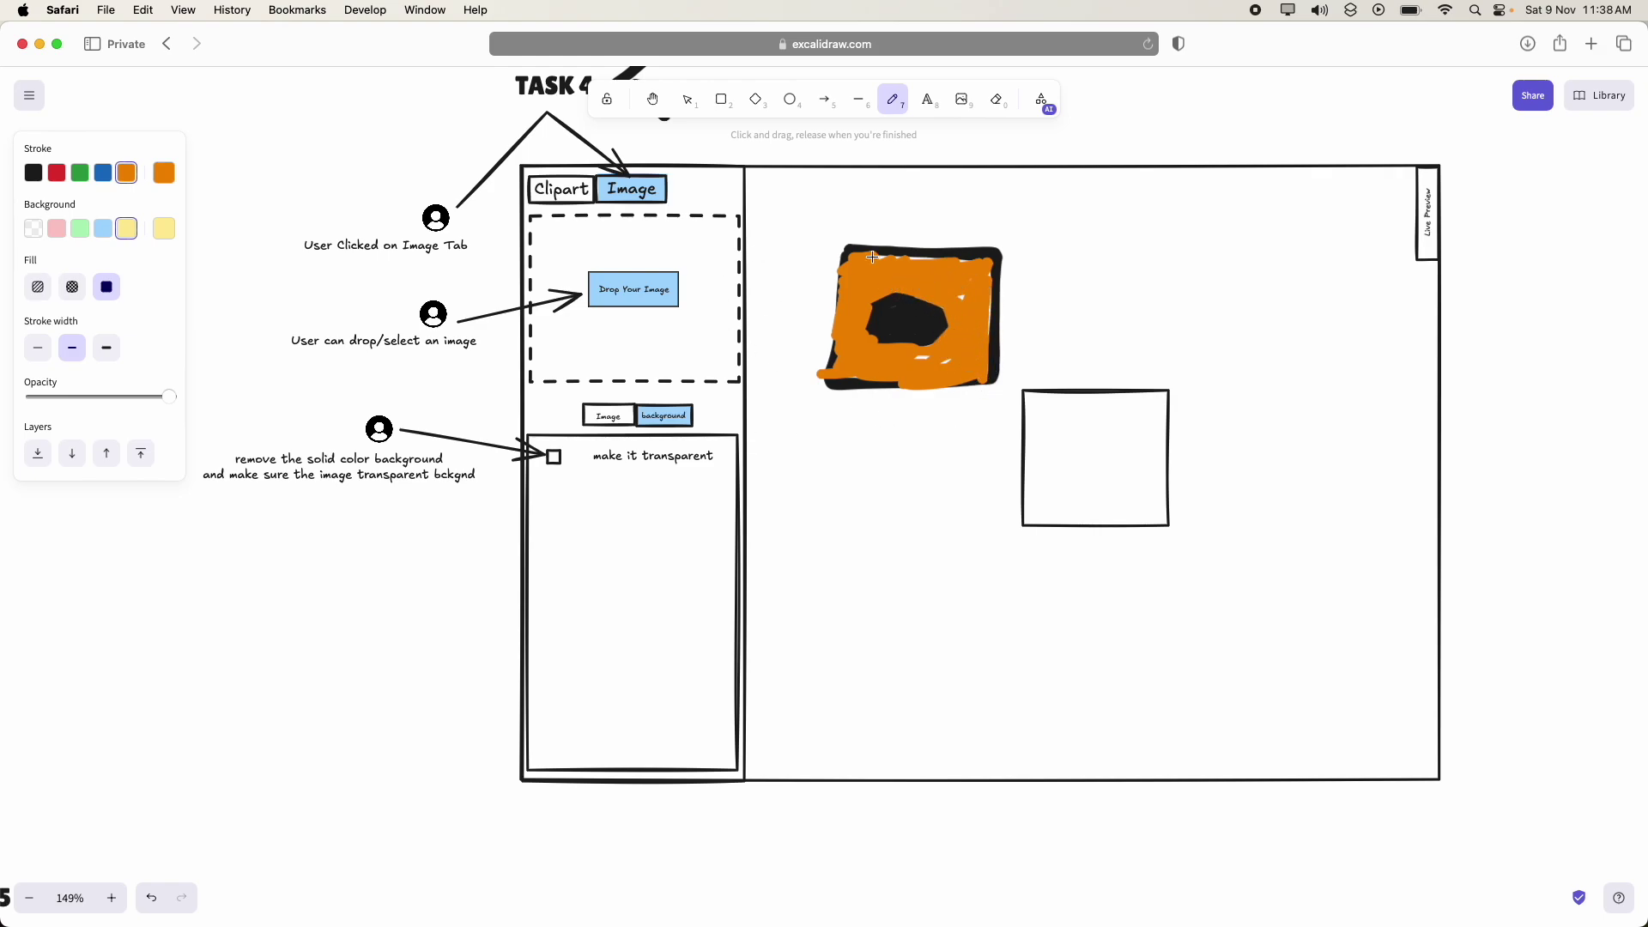
# - Erase the orange scribble and pan the view toward the Task 5 section
pyautogui.click(997, 100)
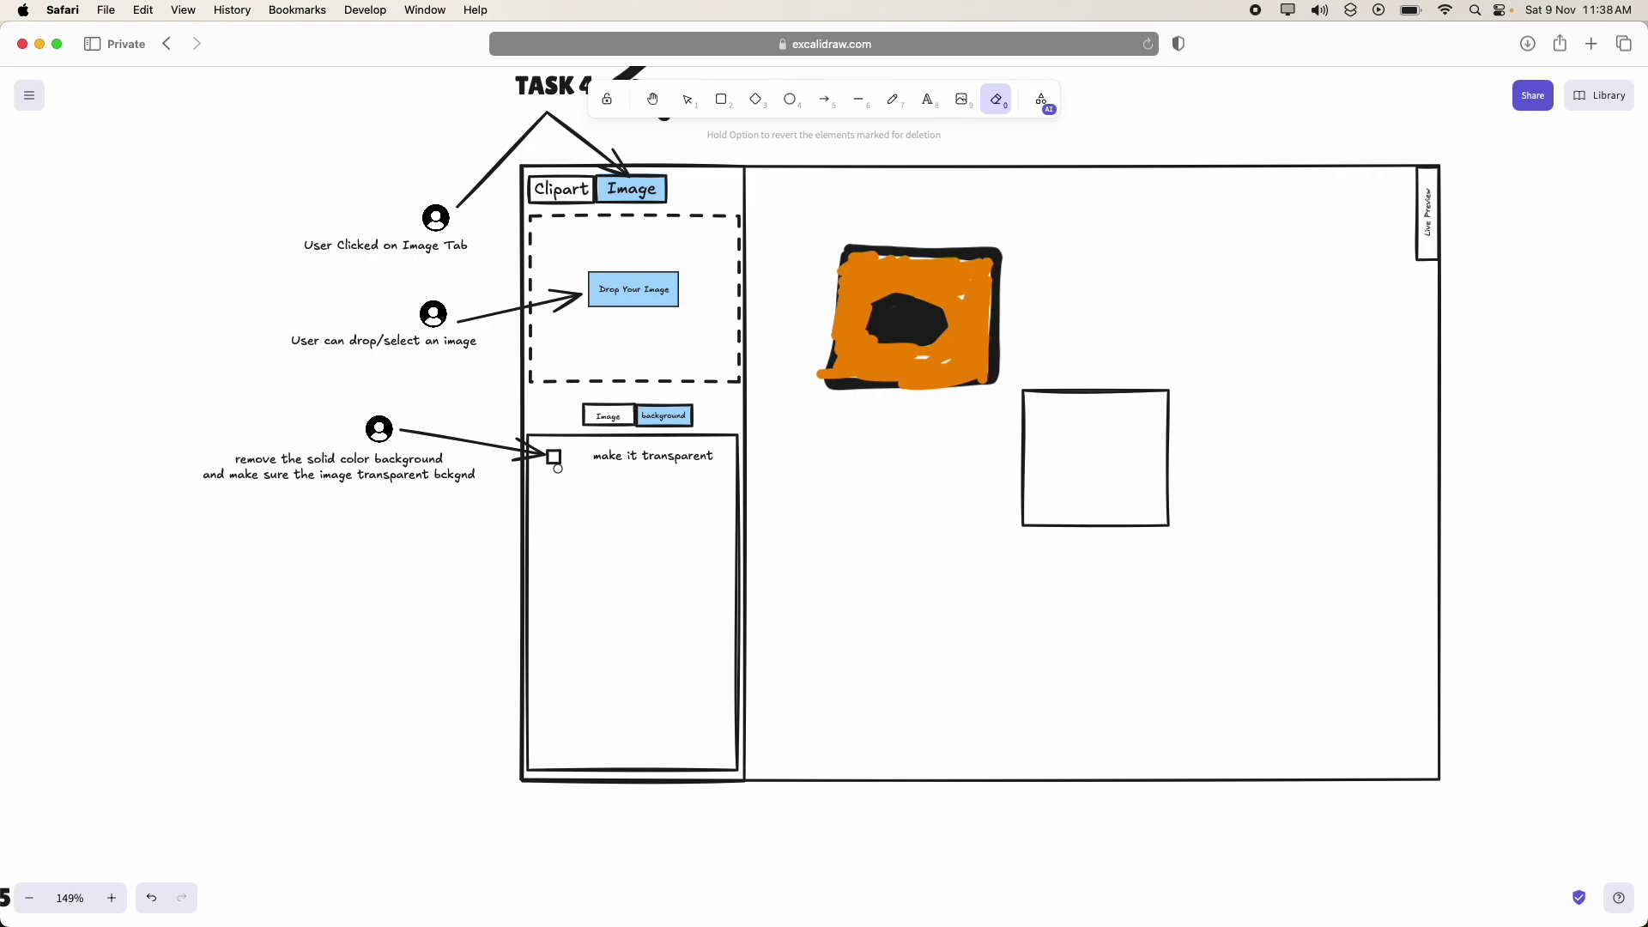
pyautogui.click(962, 298)
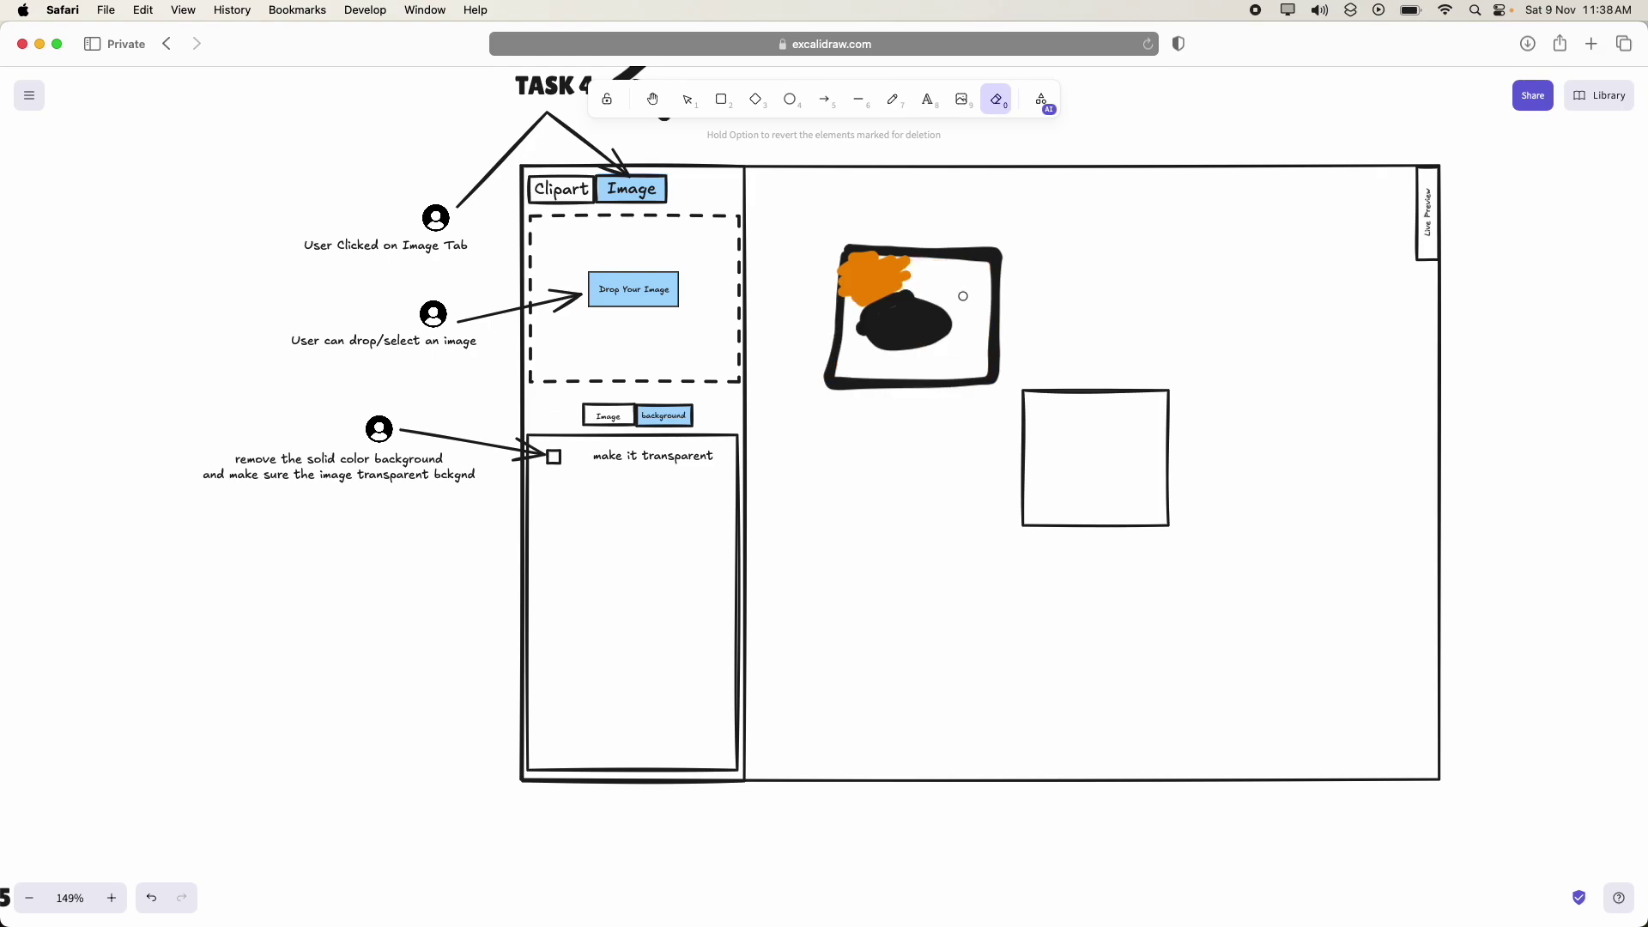
pyautogui.moveTo(941, 286); pyautogui.dragTo(899, 277)
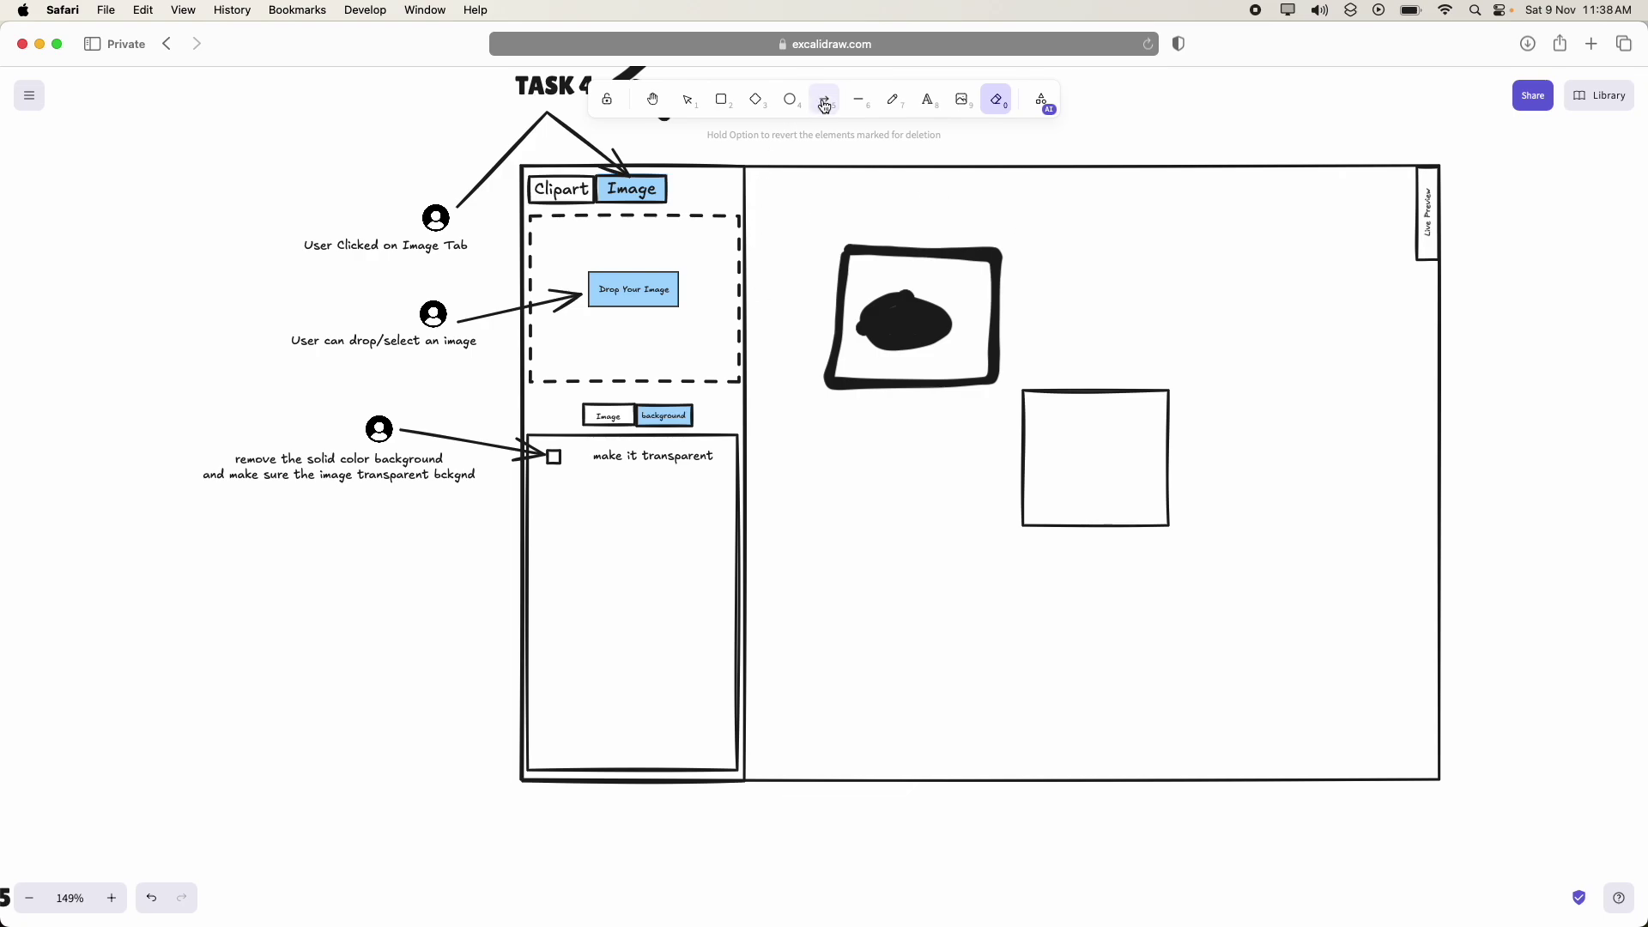
pyautogui.click(653, 99)
pyautogui.moveTo(840, 391); pyautogui.dragTo(837, 352)
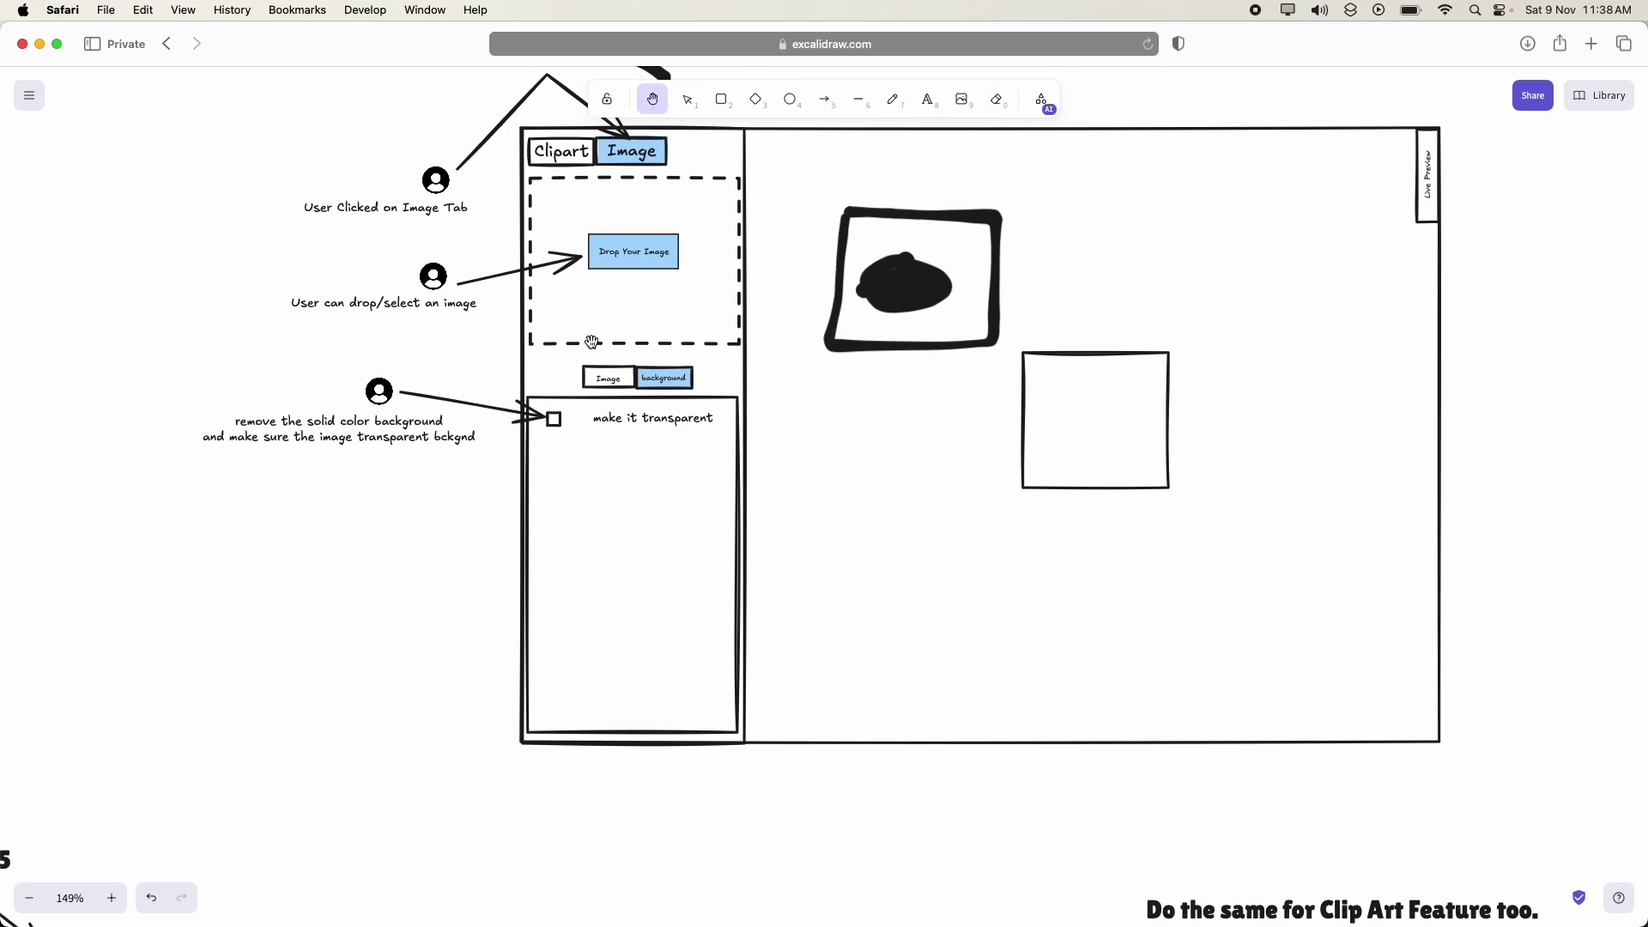
pyautogui.scroll(5, 716, 260)
pyautogui.scroll(-12, 713, 258)
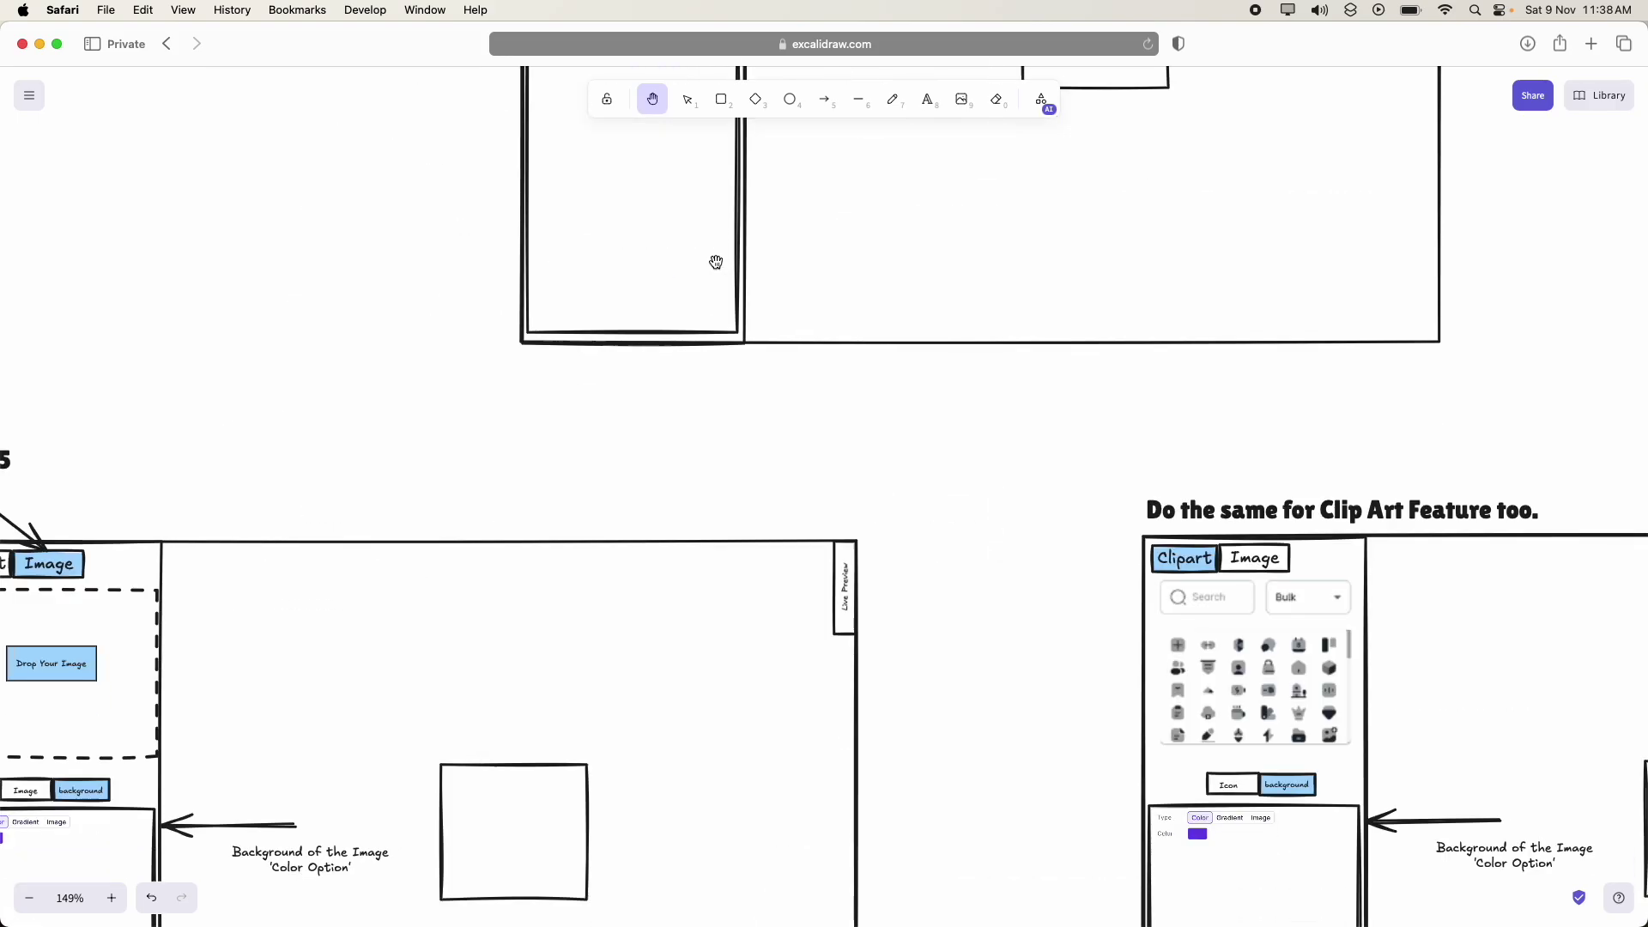
# - Underline the TASK 5 heading in orange
pyautogui.moveTo(629, 378); pyautogui.dragTo(1185, 225)
pyautogui.hscroll(-3, 939, 302)
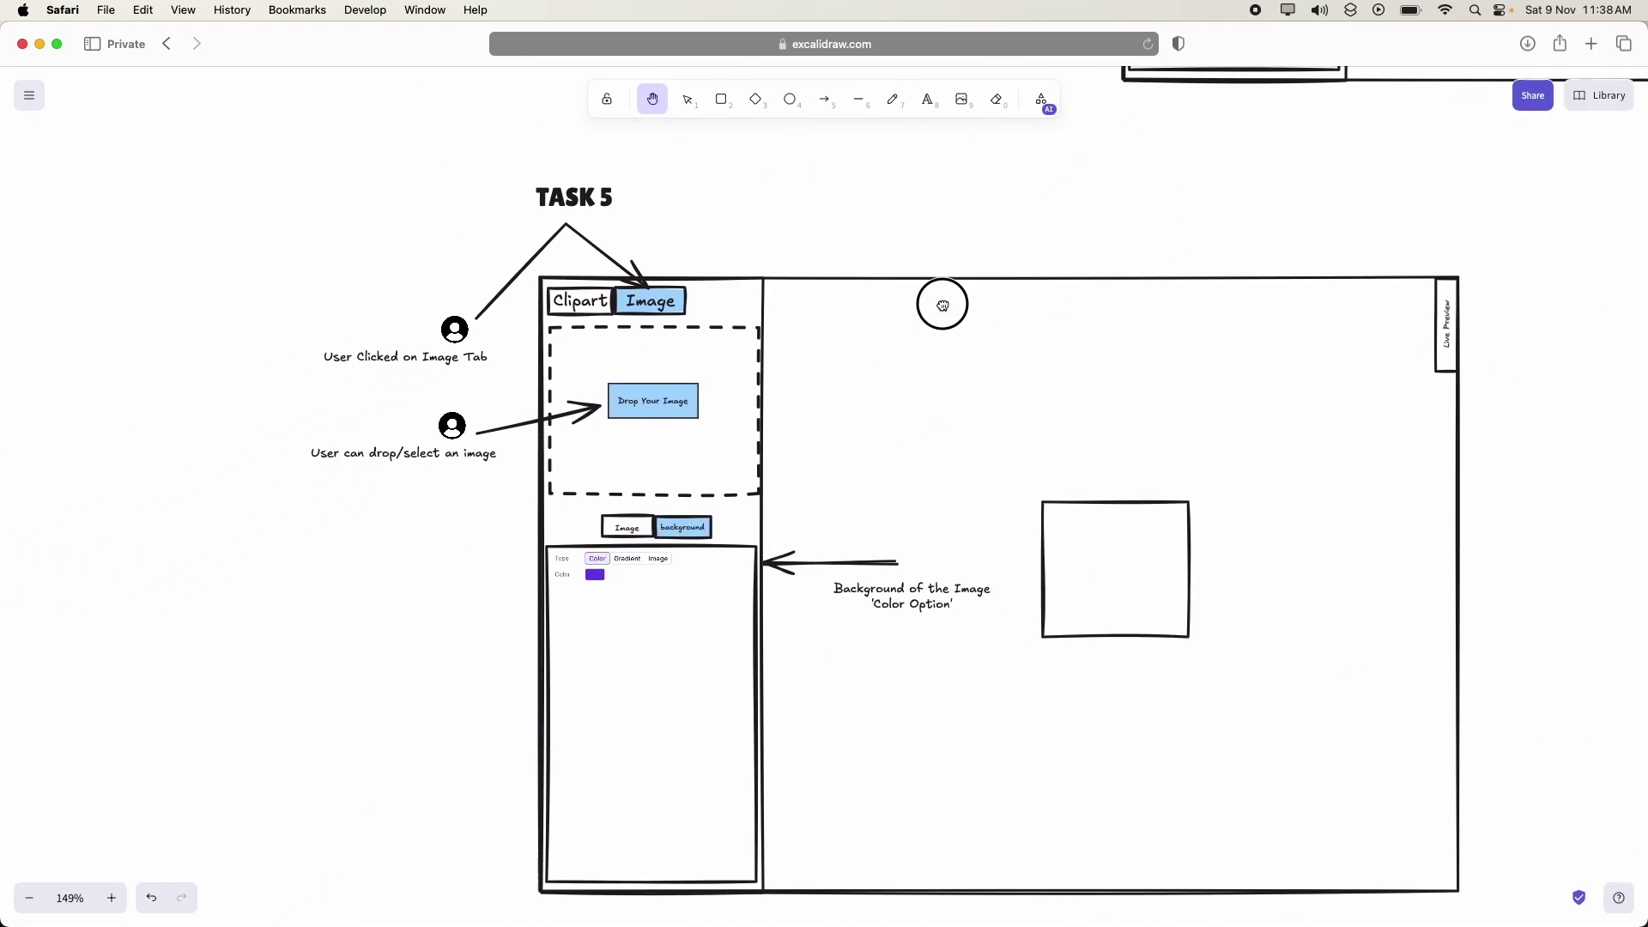
pyautogui.click(893, 100)
pyautogui.moveTo(592, 182); pyautogui.dragTo(725, 170)
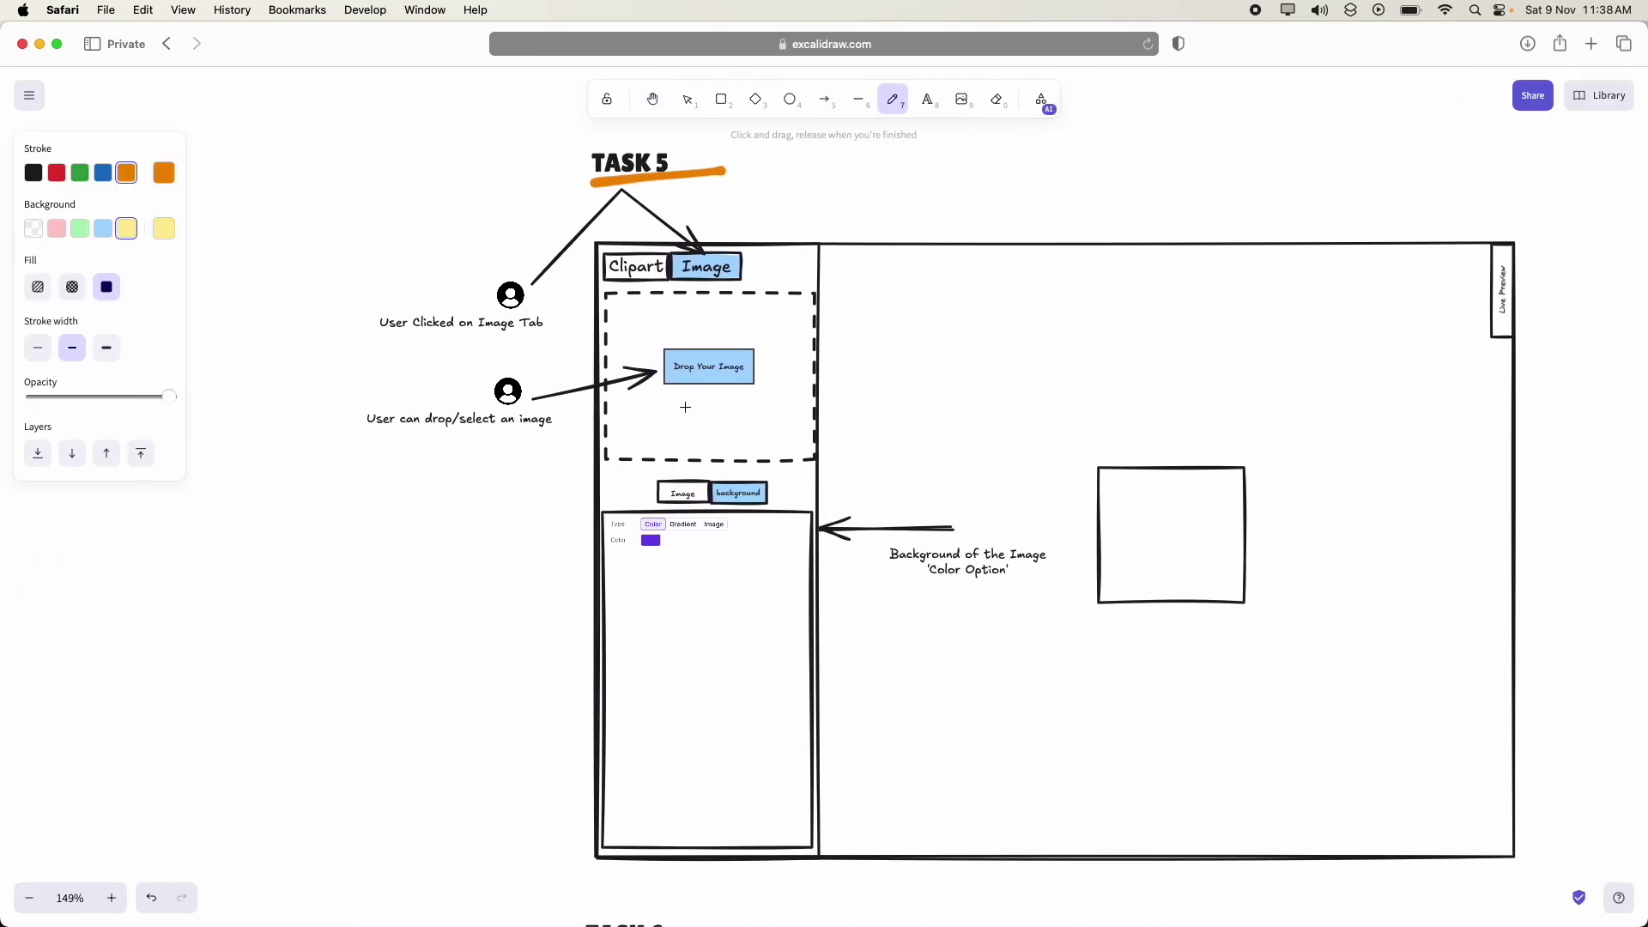
pyautogui.scroll(-2, 759, 486)
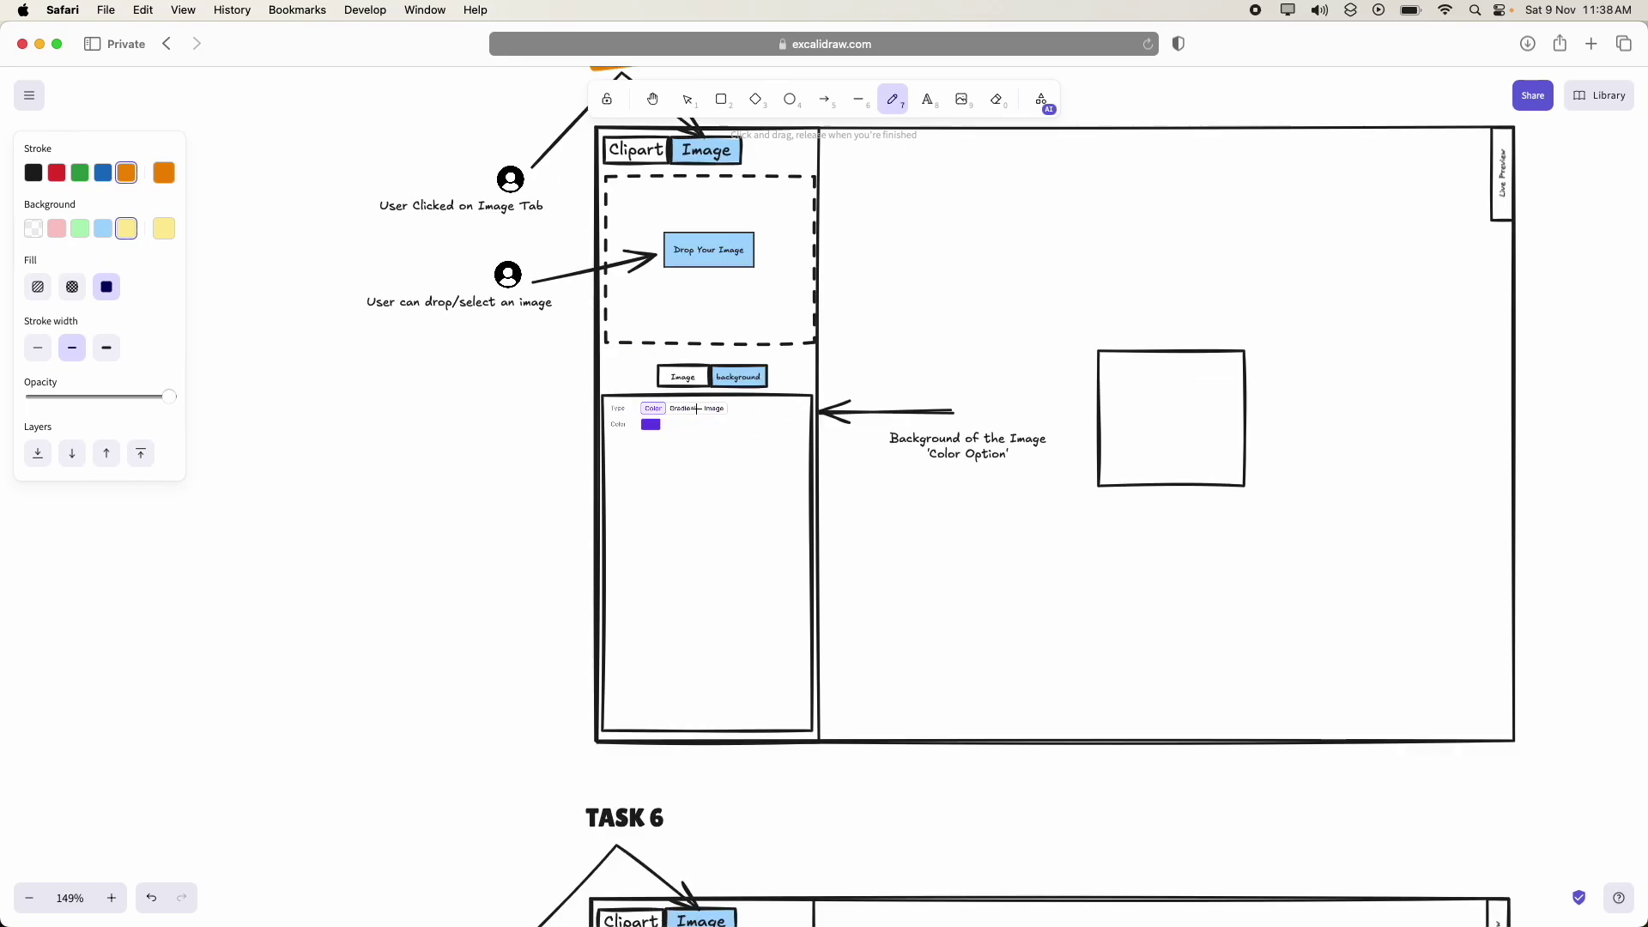
pyautogui.scroll(5, 696, 408)
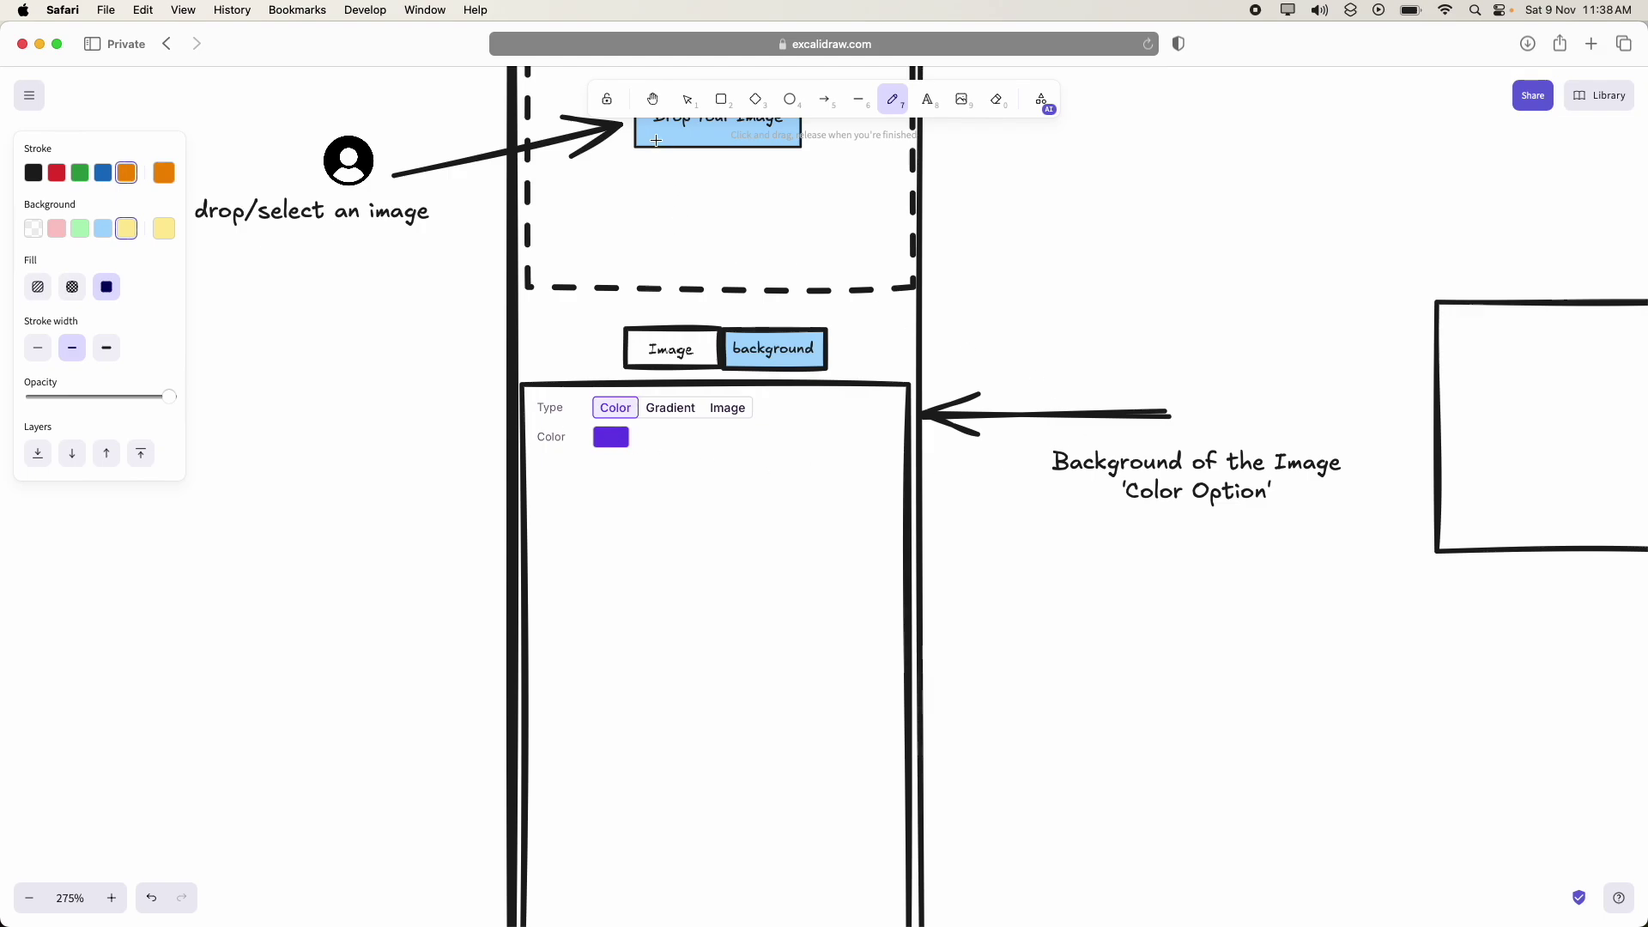
# - Add an orange blob beside the Image tab and an orange dot next to the Color swatch
pyautogui.press('h')
pyautogui.moveTo(1208, 394); pyautogui.dragTo(1041, 397)
pyautogui.press('p')
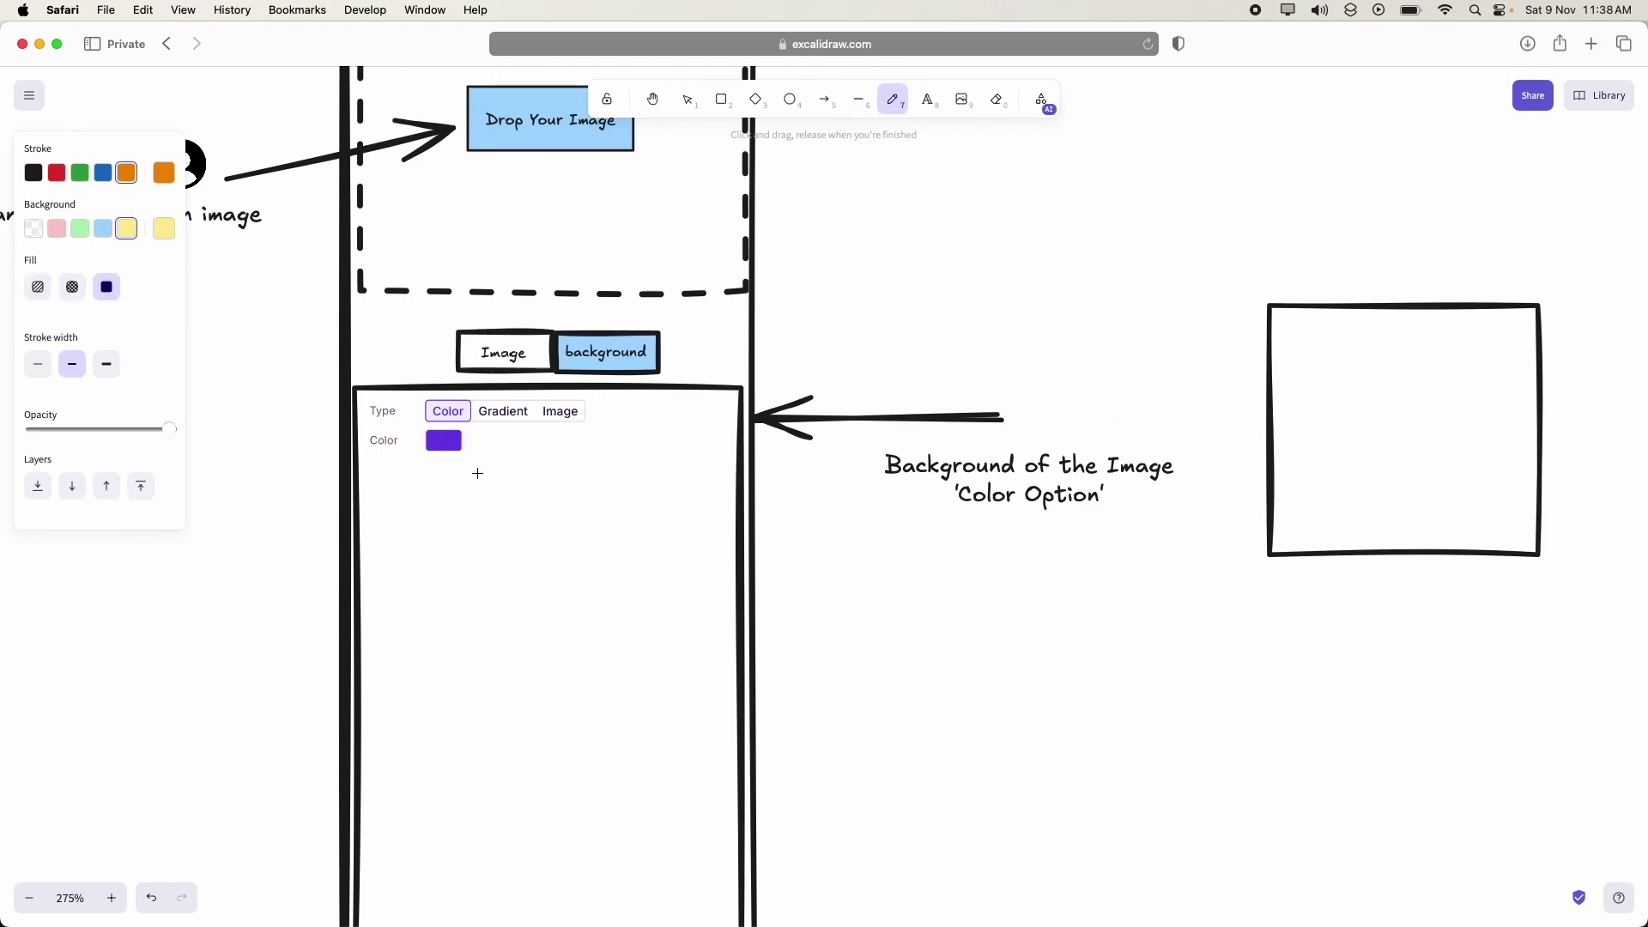
pyautogui.moveTo(429, 380); pyautogui.dragTo(459, 391)
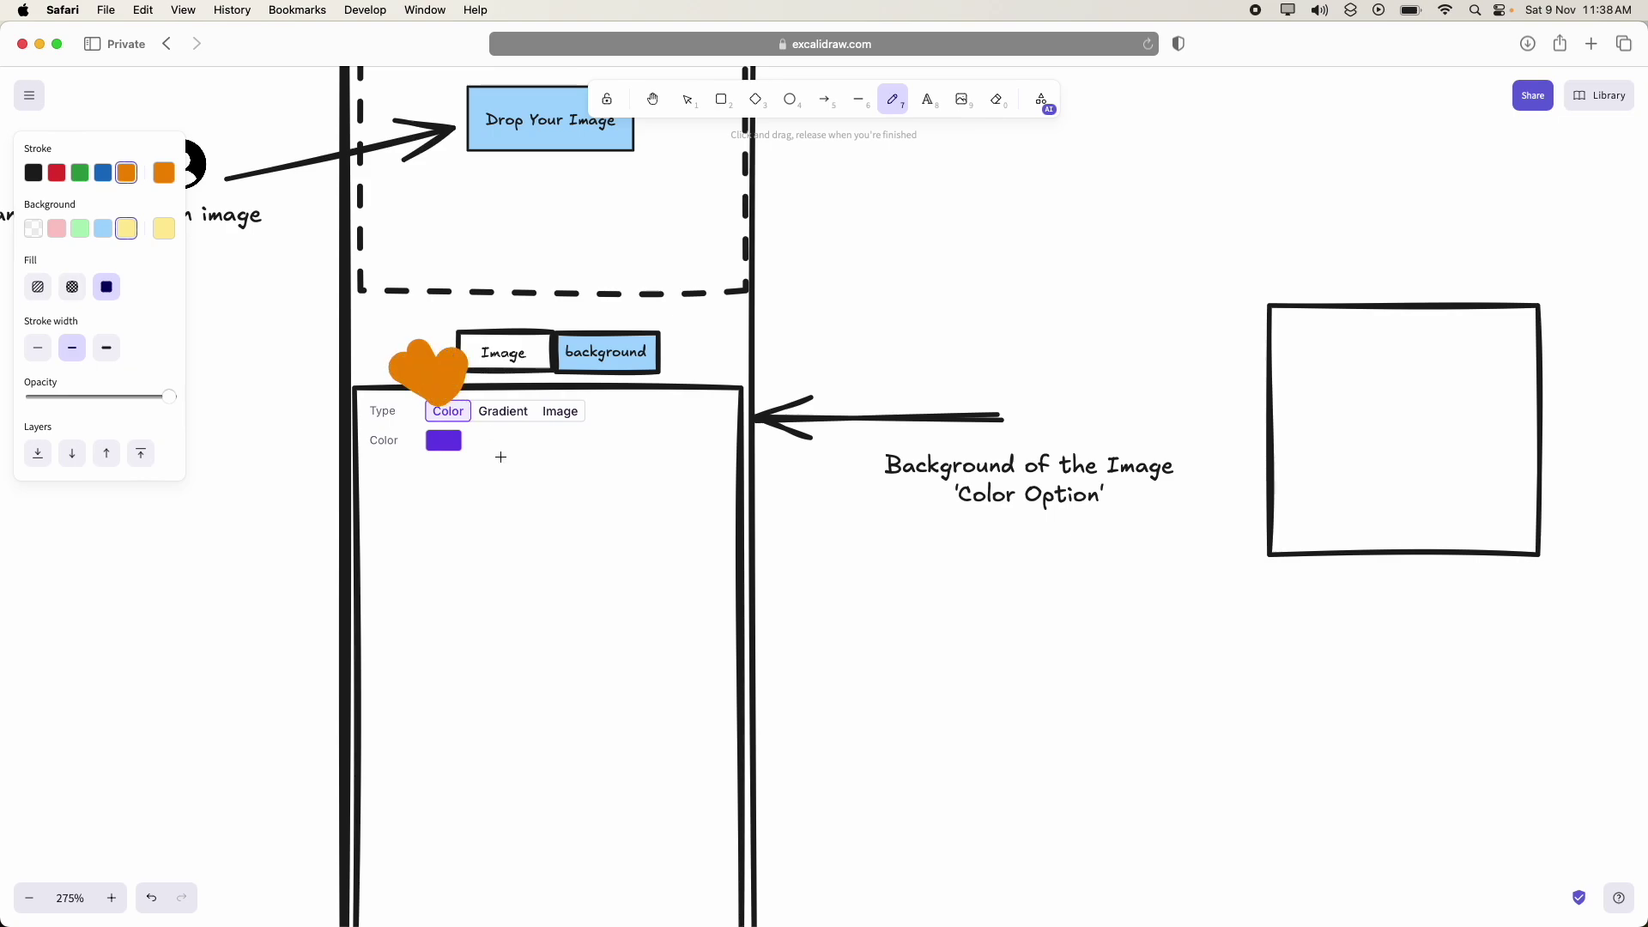
pyautogui.click(502, 440)
pyautogui.click(652, 98)
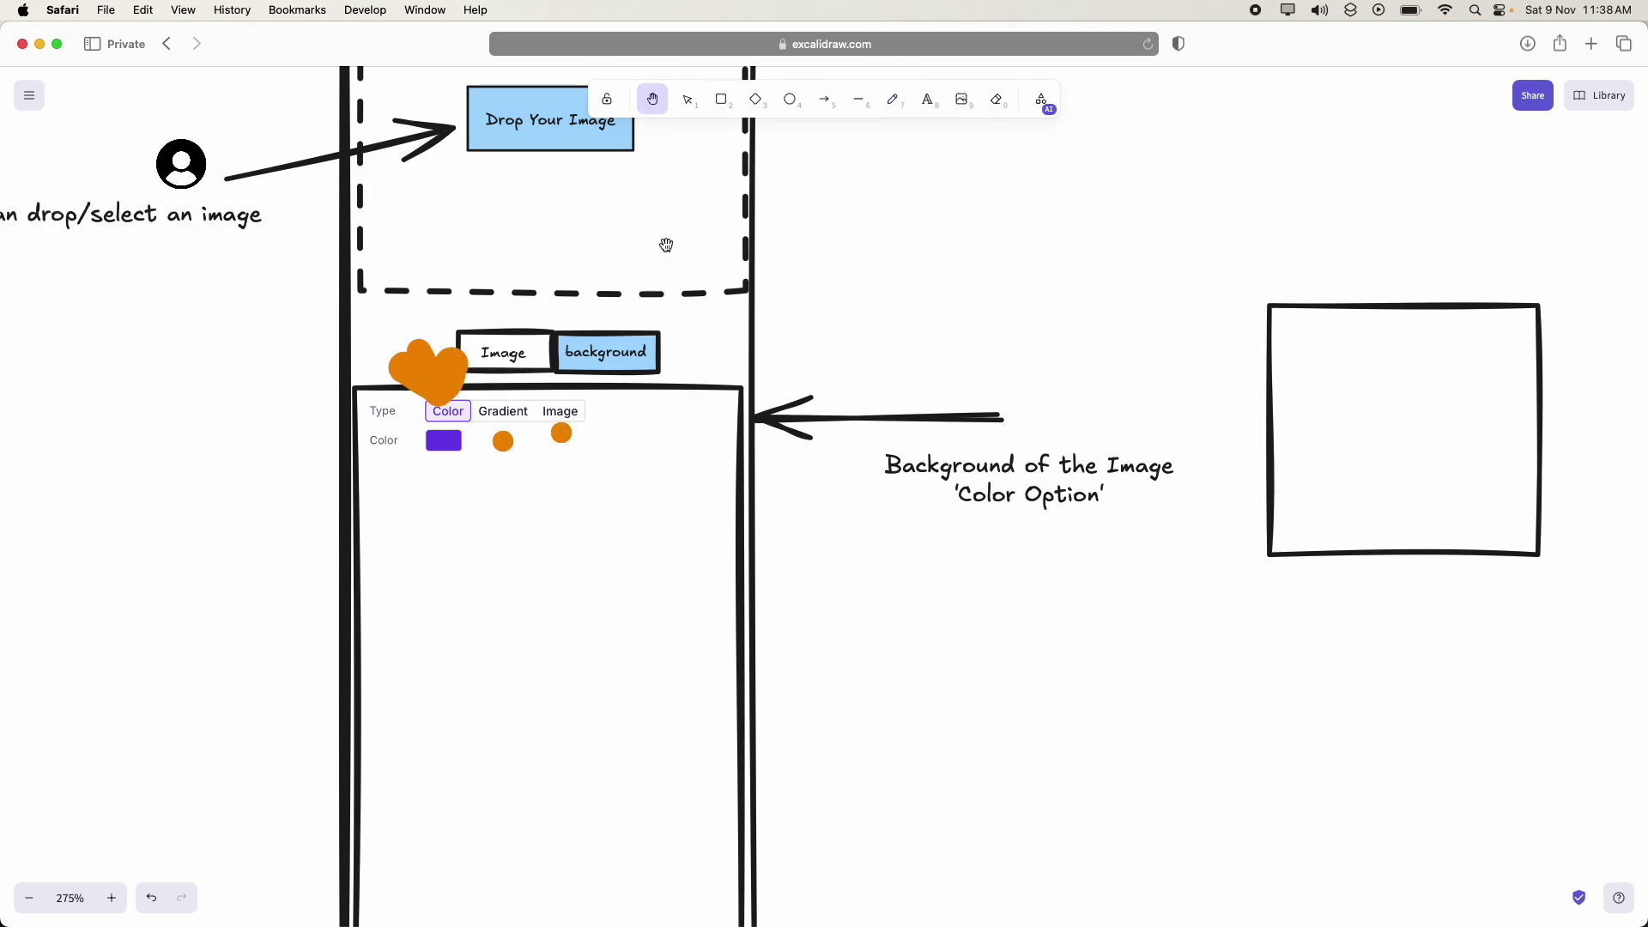
pyautogui.hscroll(-3, 666, 246)
pyautogui.scroll(-3, 665, 246)
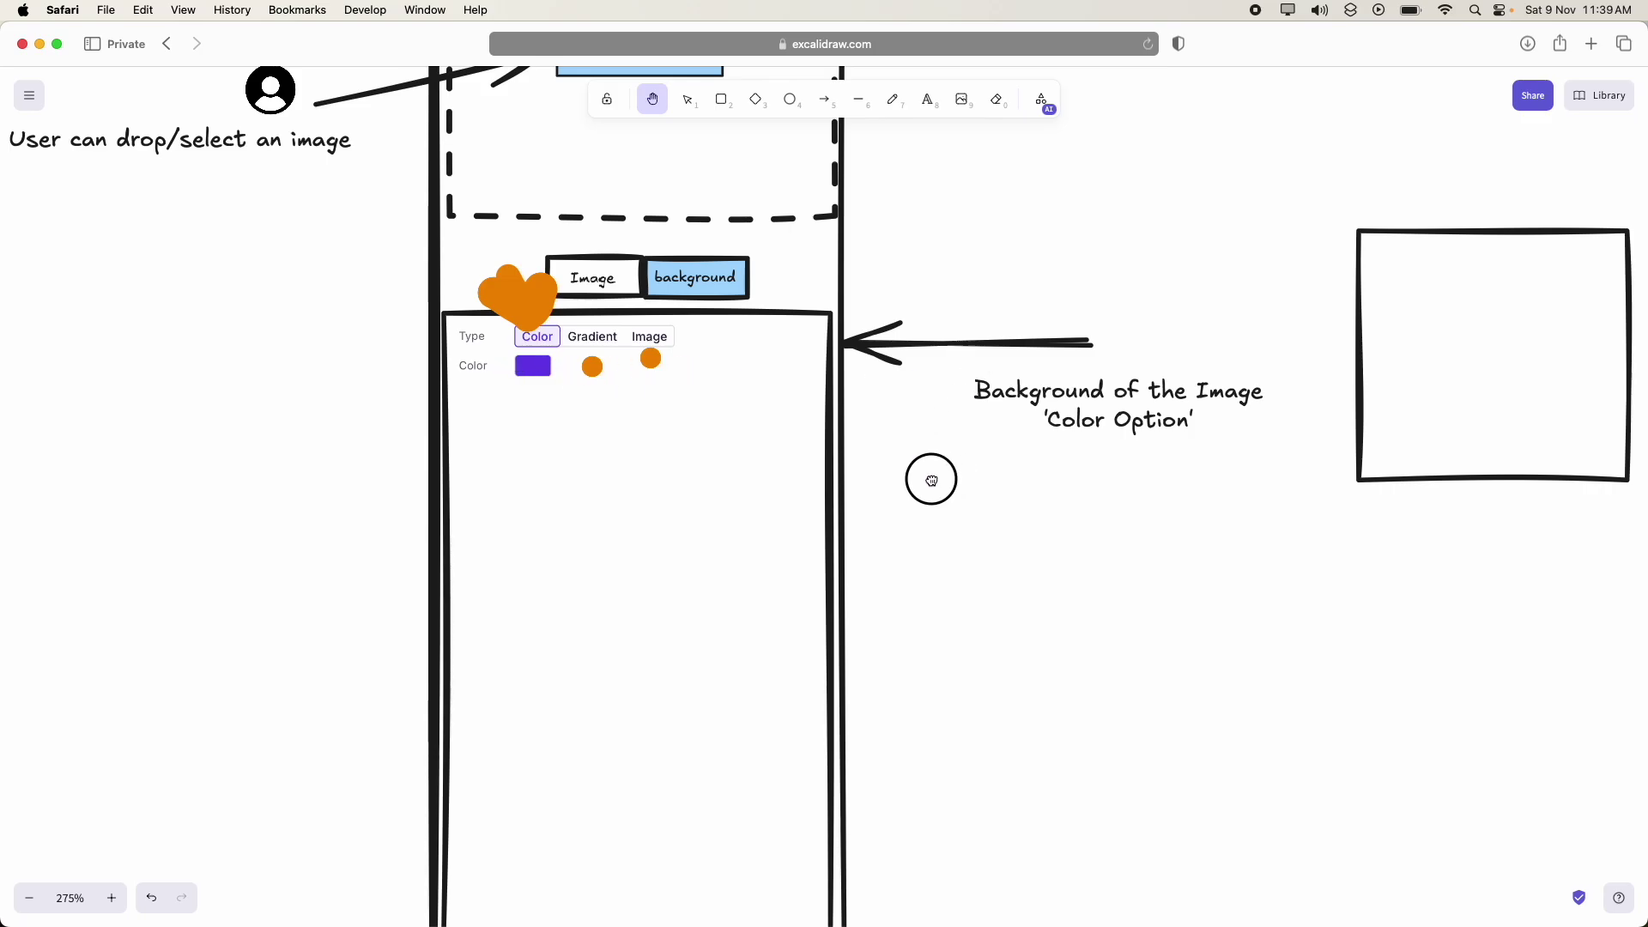
pyautogui.scroll(-5, 930, 478)
pyautogui.scroll(3, 802, 451)
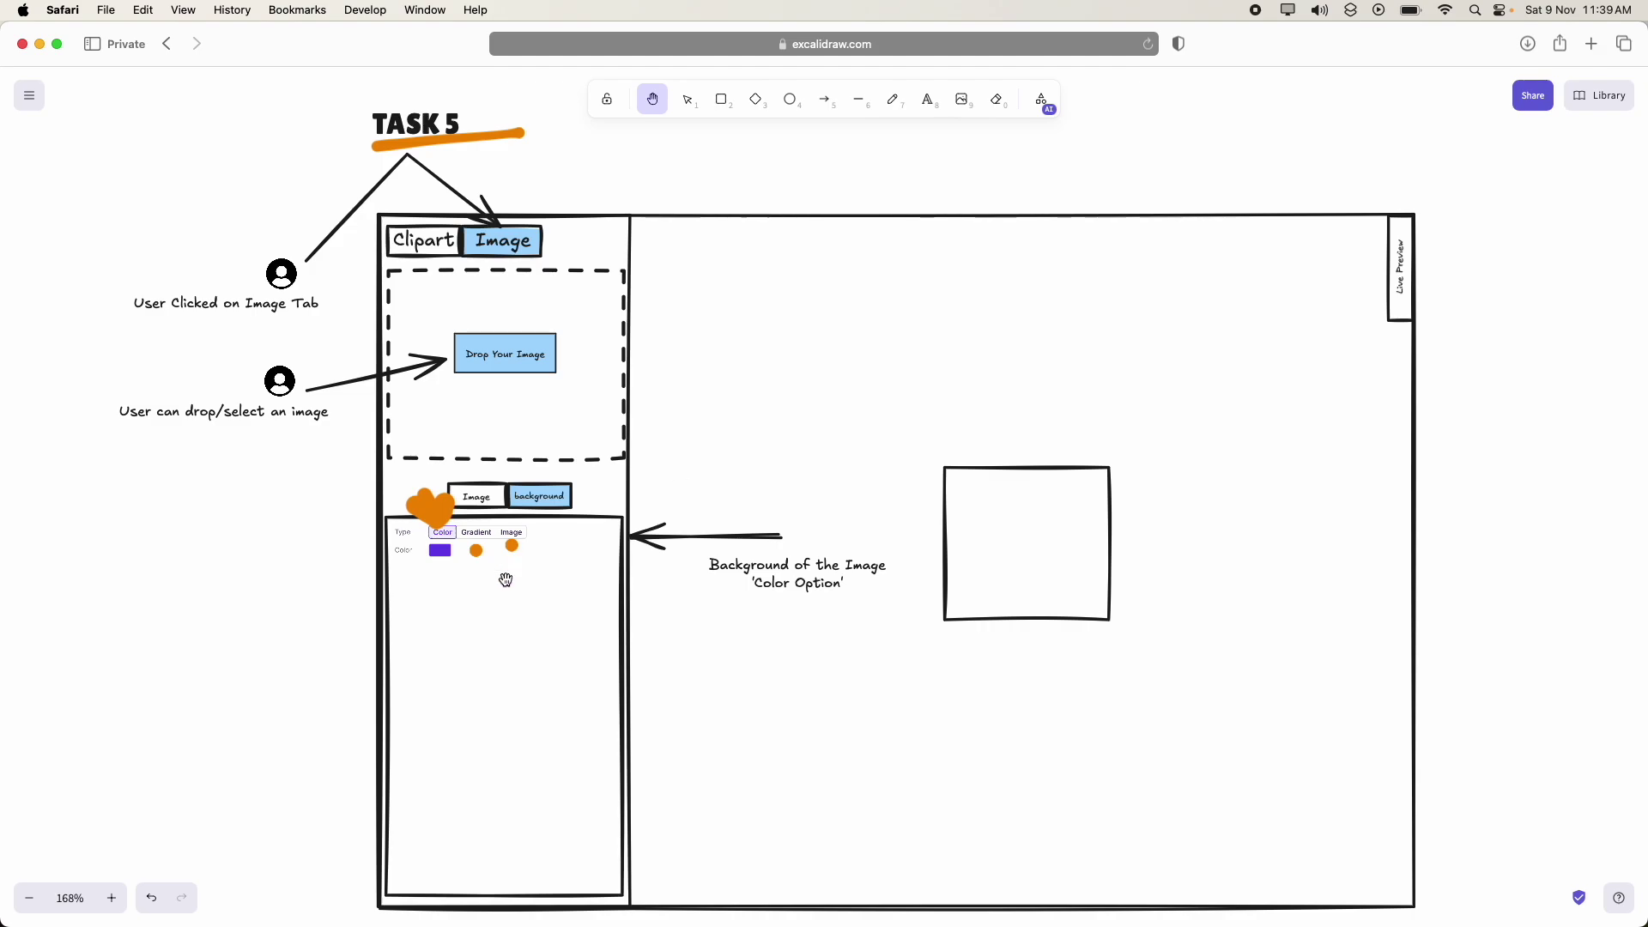
# - Circle the Clip Art preview box with an orange freehand loop
pyautogui.moveTo(1030, 511); pyautogui.dragTo(423, 449)
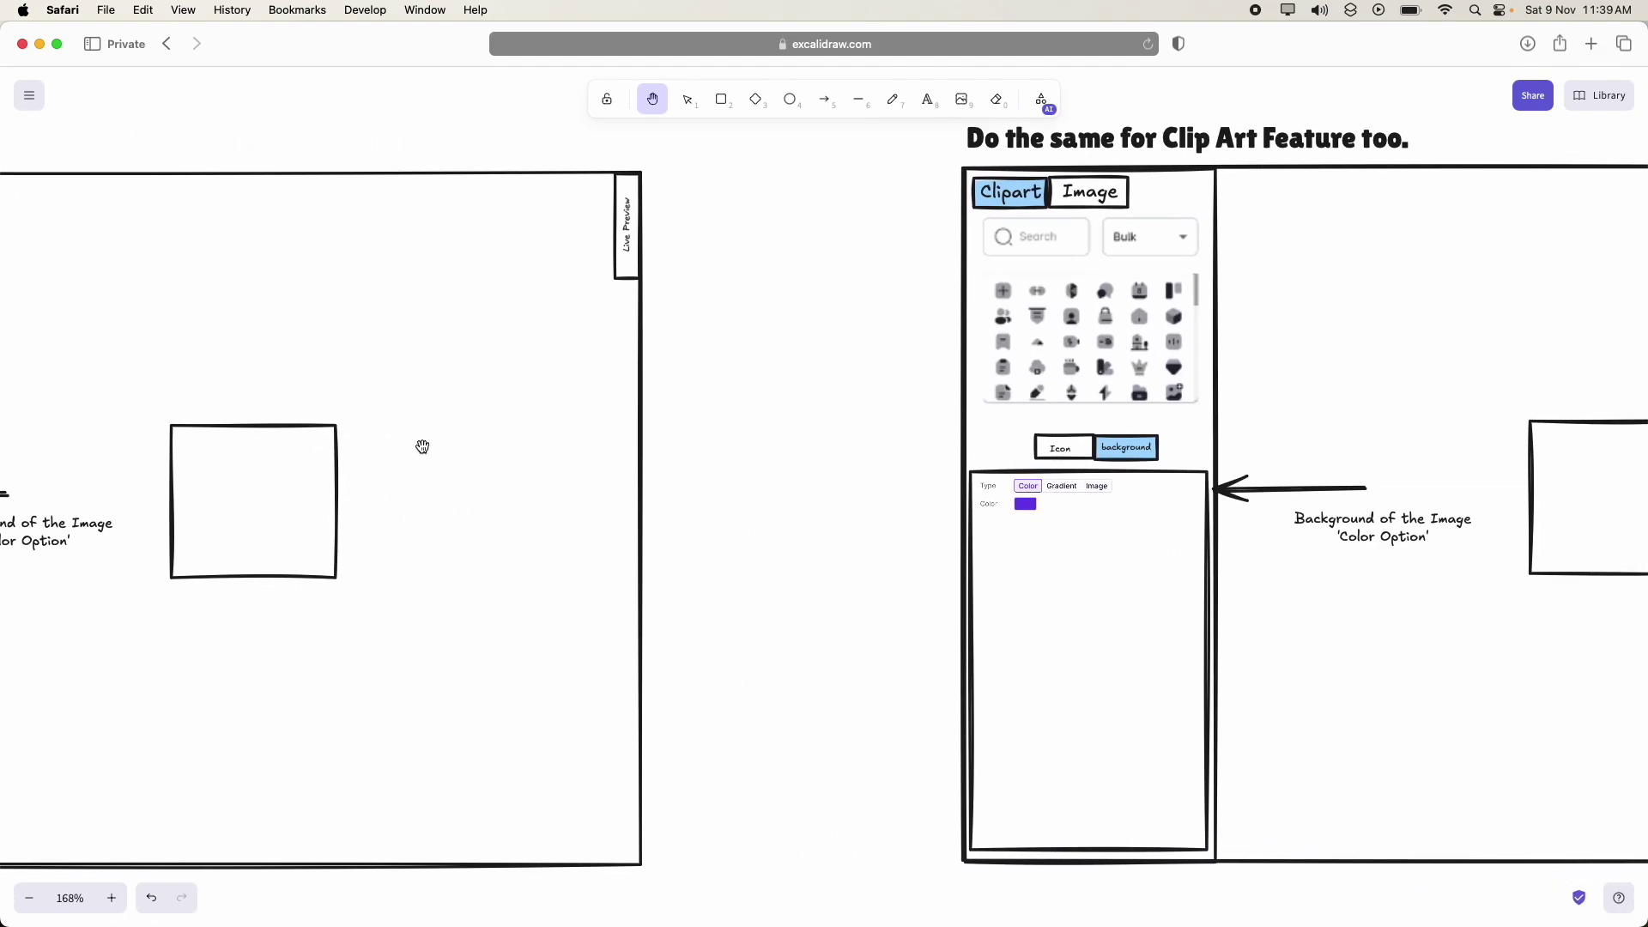
pyautogui.moveTo(994, 452); pyautogui.dragTo(778, 469)
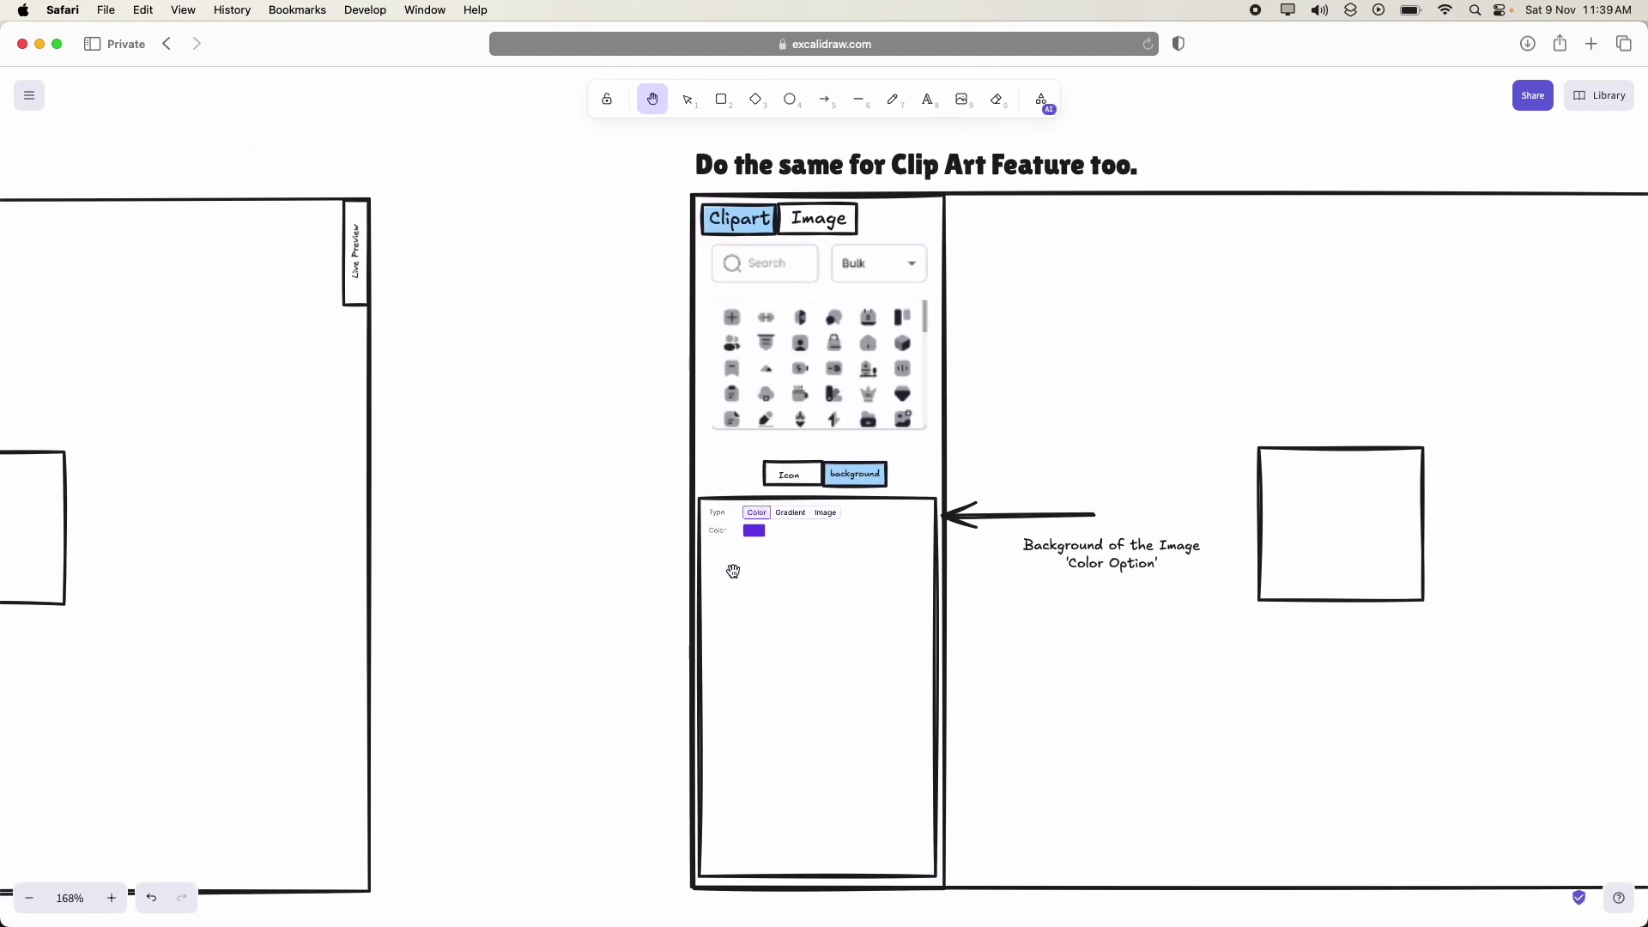
pyautogui.moveTo(927, 512); pyautogui.dragTo(699, 506)
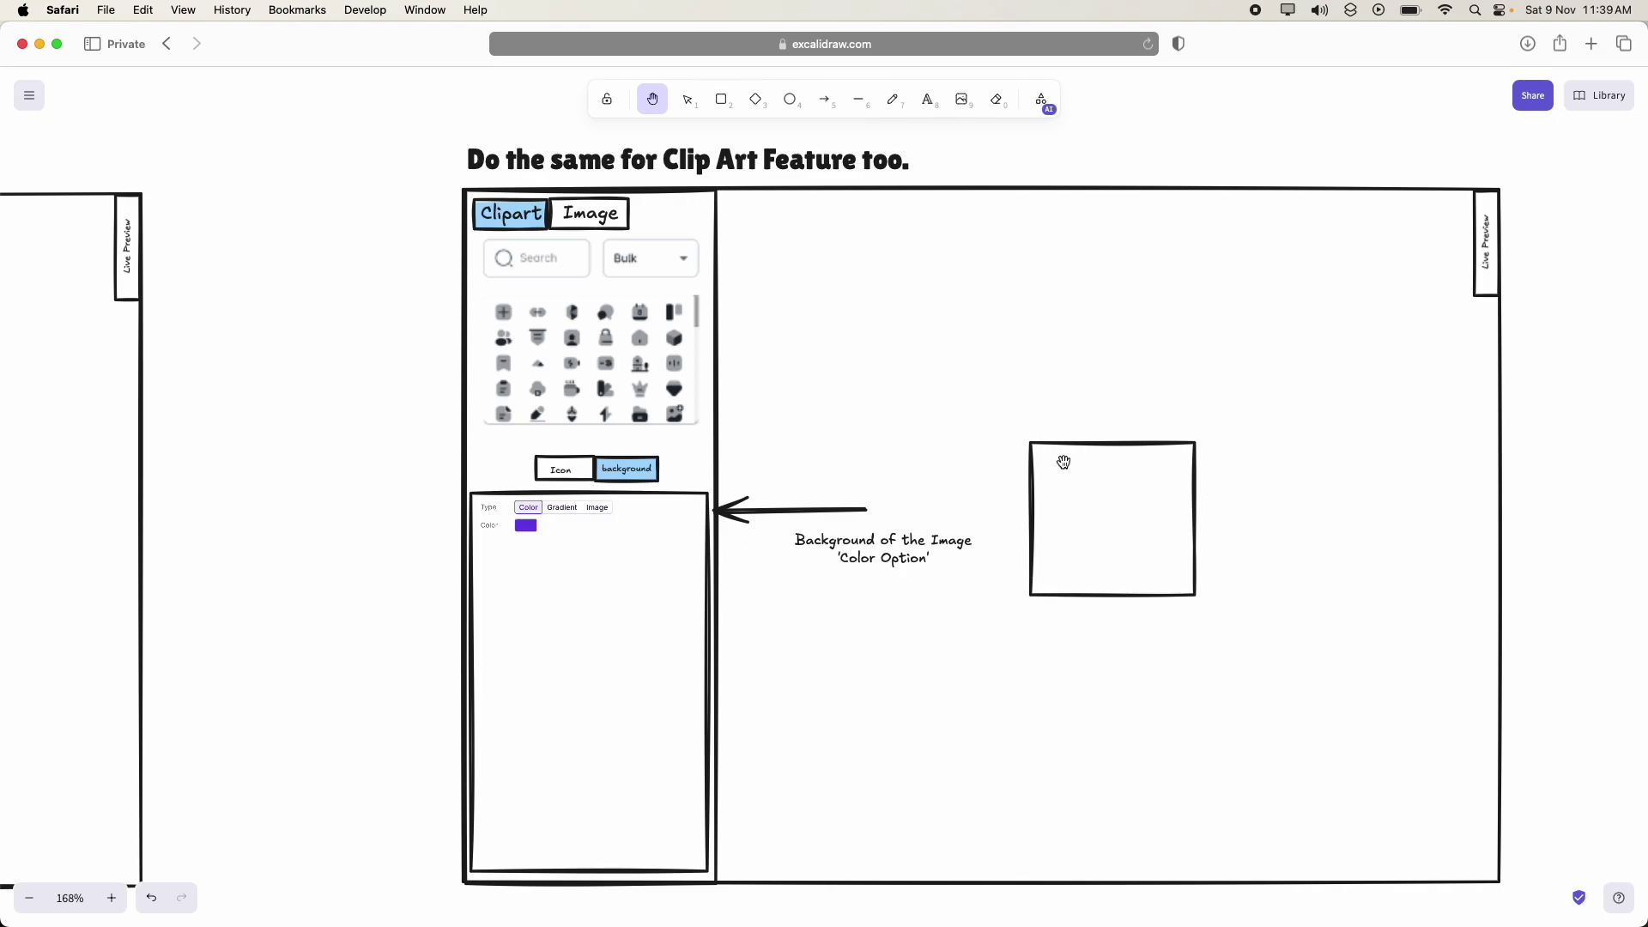
pyautogui.click(893, 99)
pyautogui.moveTo(1174, 427)
pyautogui.mouseDown()
pyautogui.moveTo(1099, 409)
pyautogui.moveTo(1222, 724)
pyautogui.moveTo(1063, 398)
pyautogui.mouseUp()
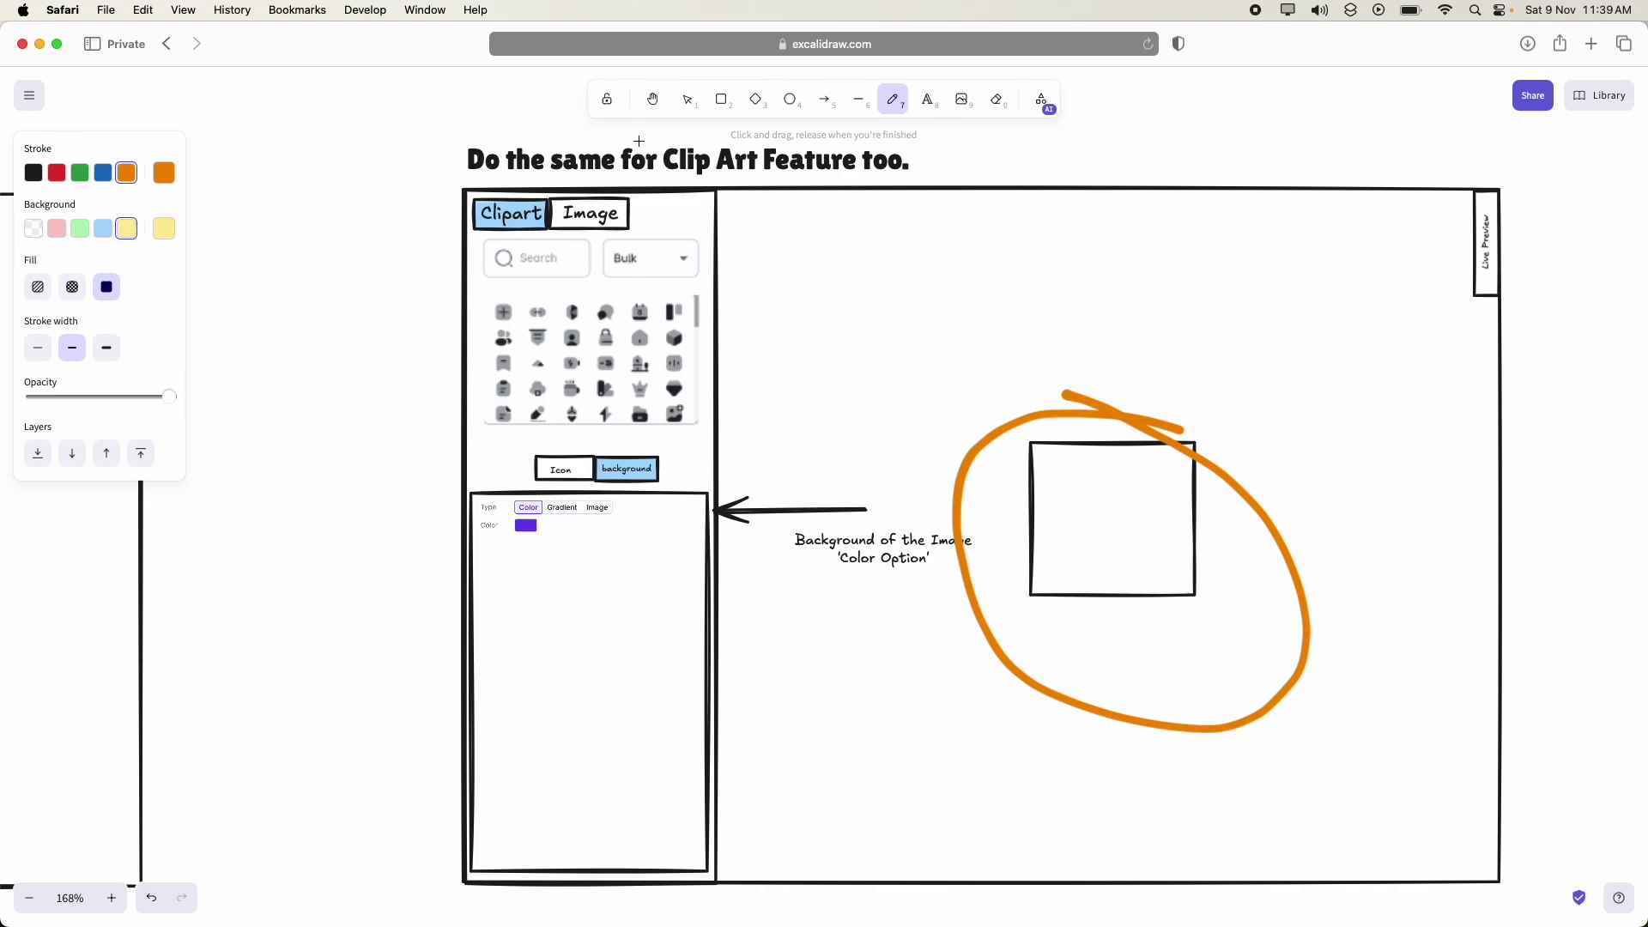
# - Outline Task 5's preview square in thick orange with a yellow fill and a centre blob
pyautogui.click(652, 99)
pyautogui.scroll(10, 1041, 357)
pyautogui.hscroll(-10, 1041, 357)
pyautogui.hscroll(-8, 1041, 357)
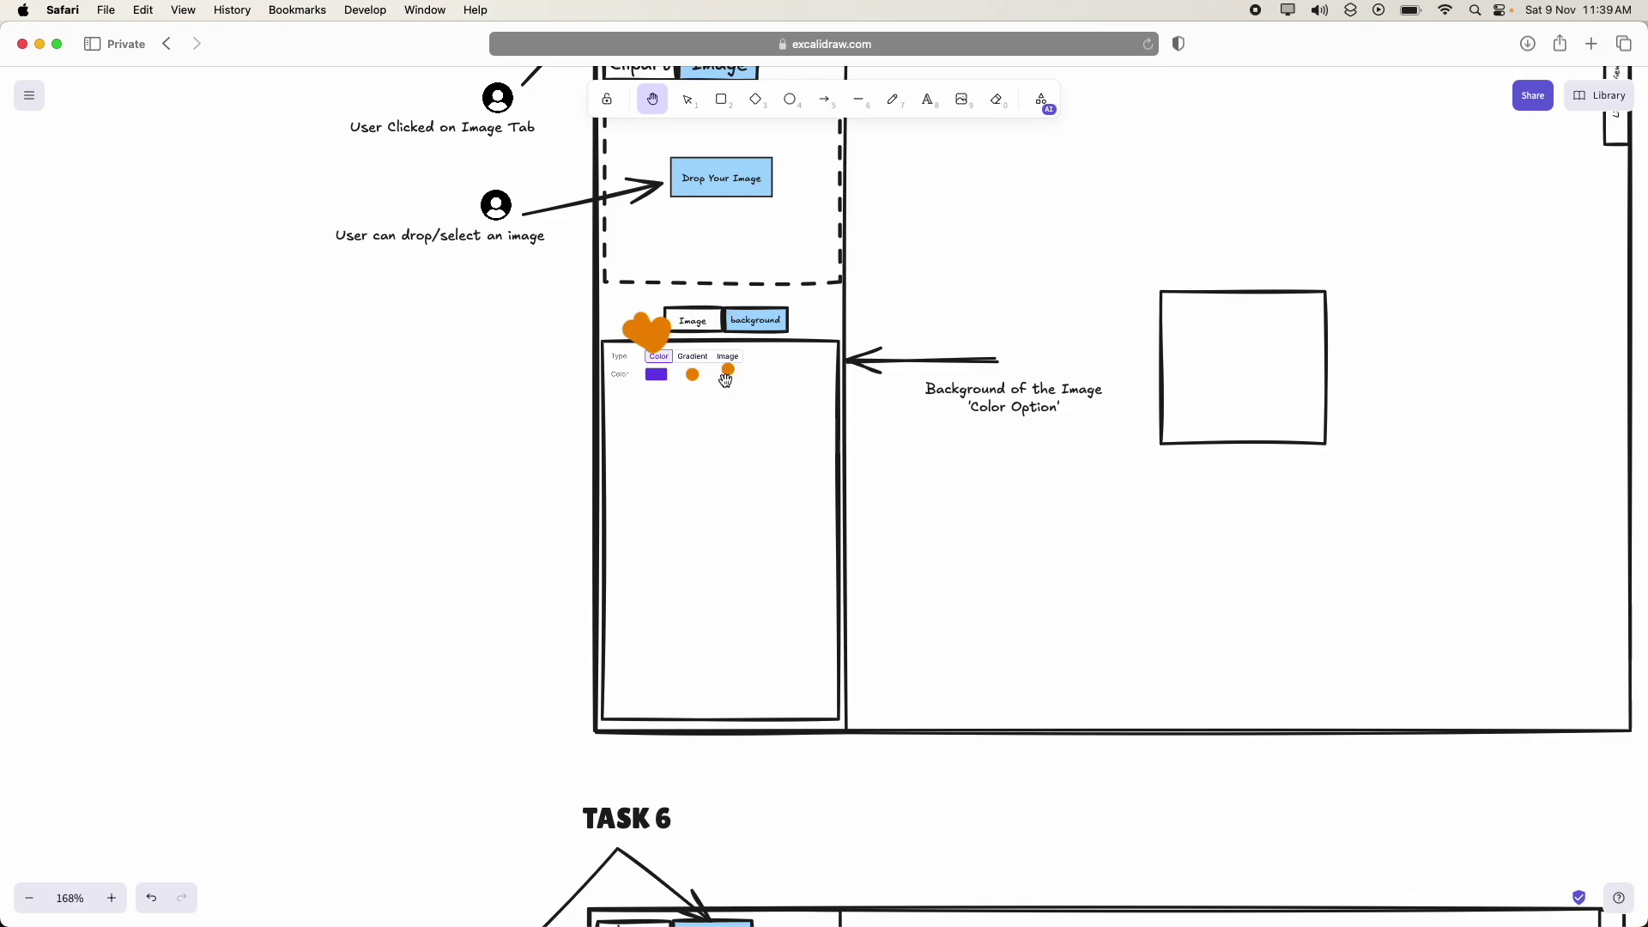
pyautogui.scroll(-1, 726, 380)
pyautogui.hscroll(1, 727, 380)
pyautogui.scroll(-4, 1076, 389)
pyautogui.hscroll(5, 1077, 390)
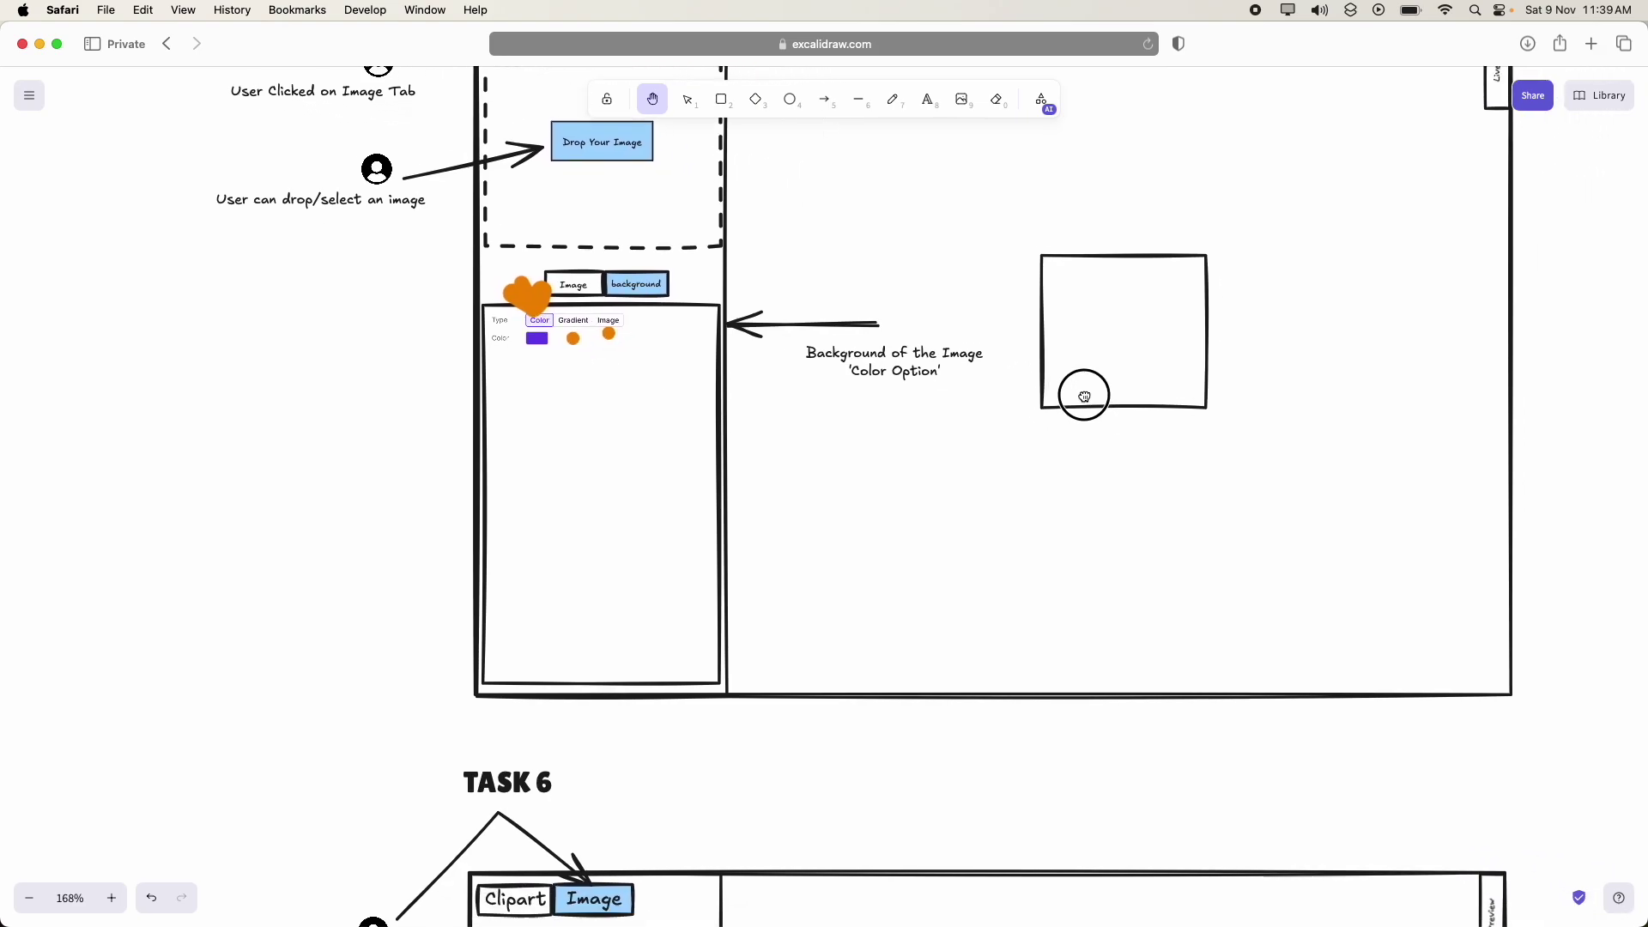
pyautogui.click(894, 100)
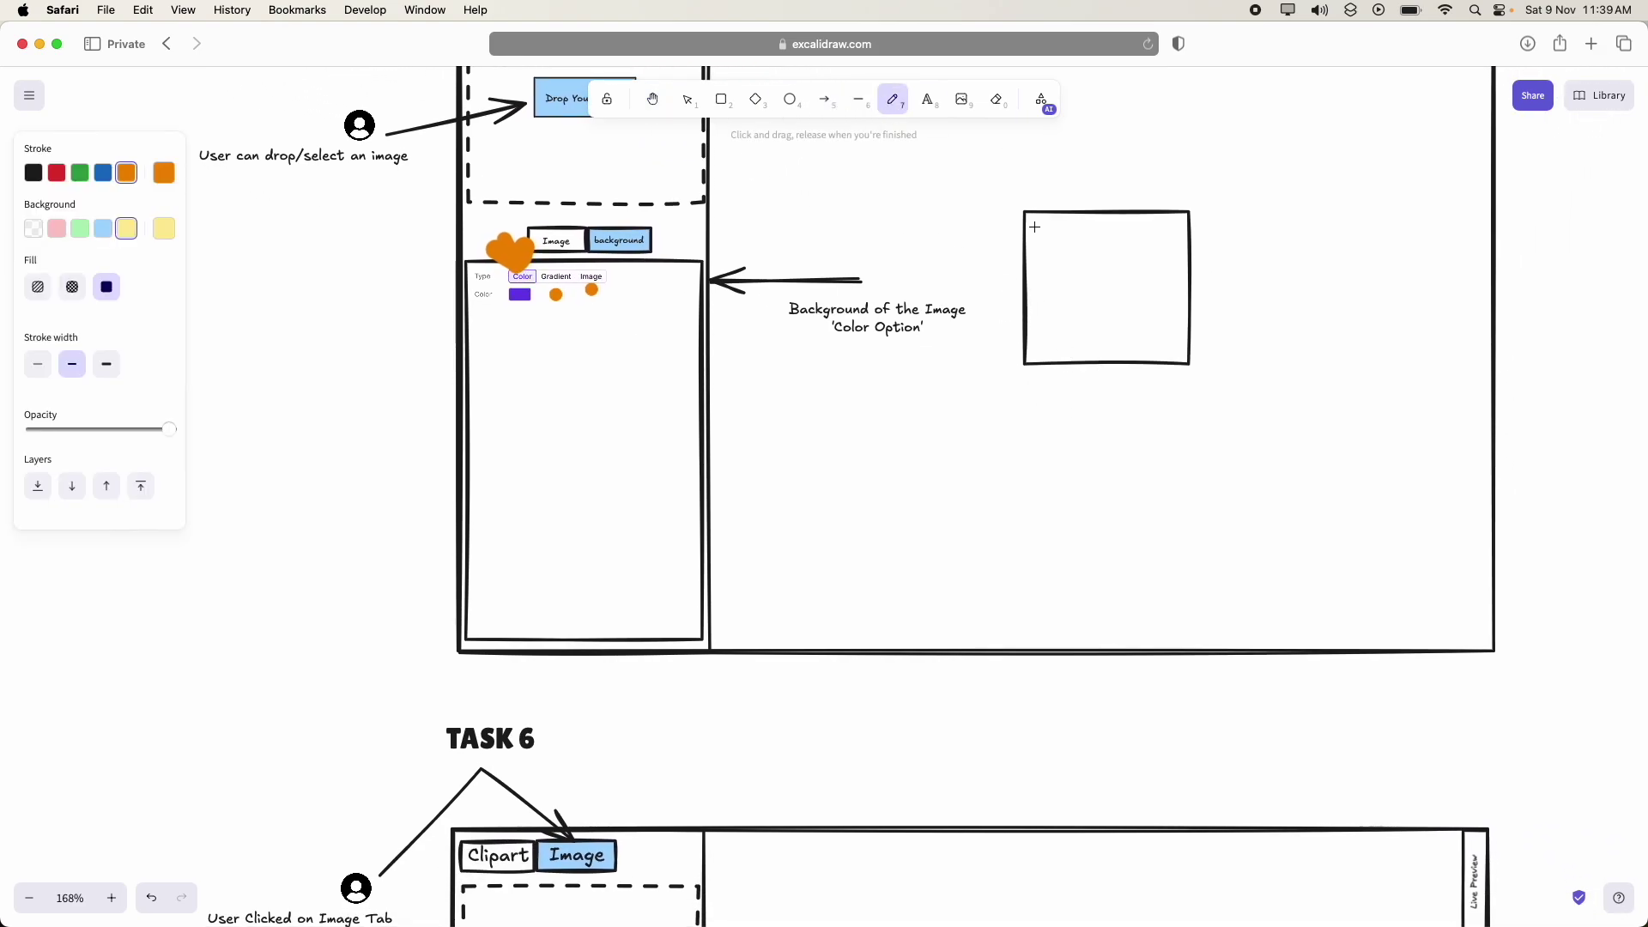
pyautogui.moveTo(1030, 212)
pyautogui.mouseDown()
pyautogui.moveTo(1023, 357)
pyautogui.moveTo(1184, 364)
pyautogui.moveTo(1192, 209)
pyautogui.moveTo(1028, 210)
pyautogui.mouseUp()
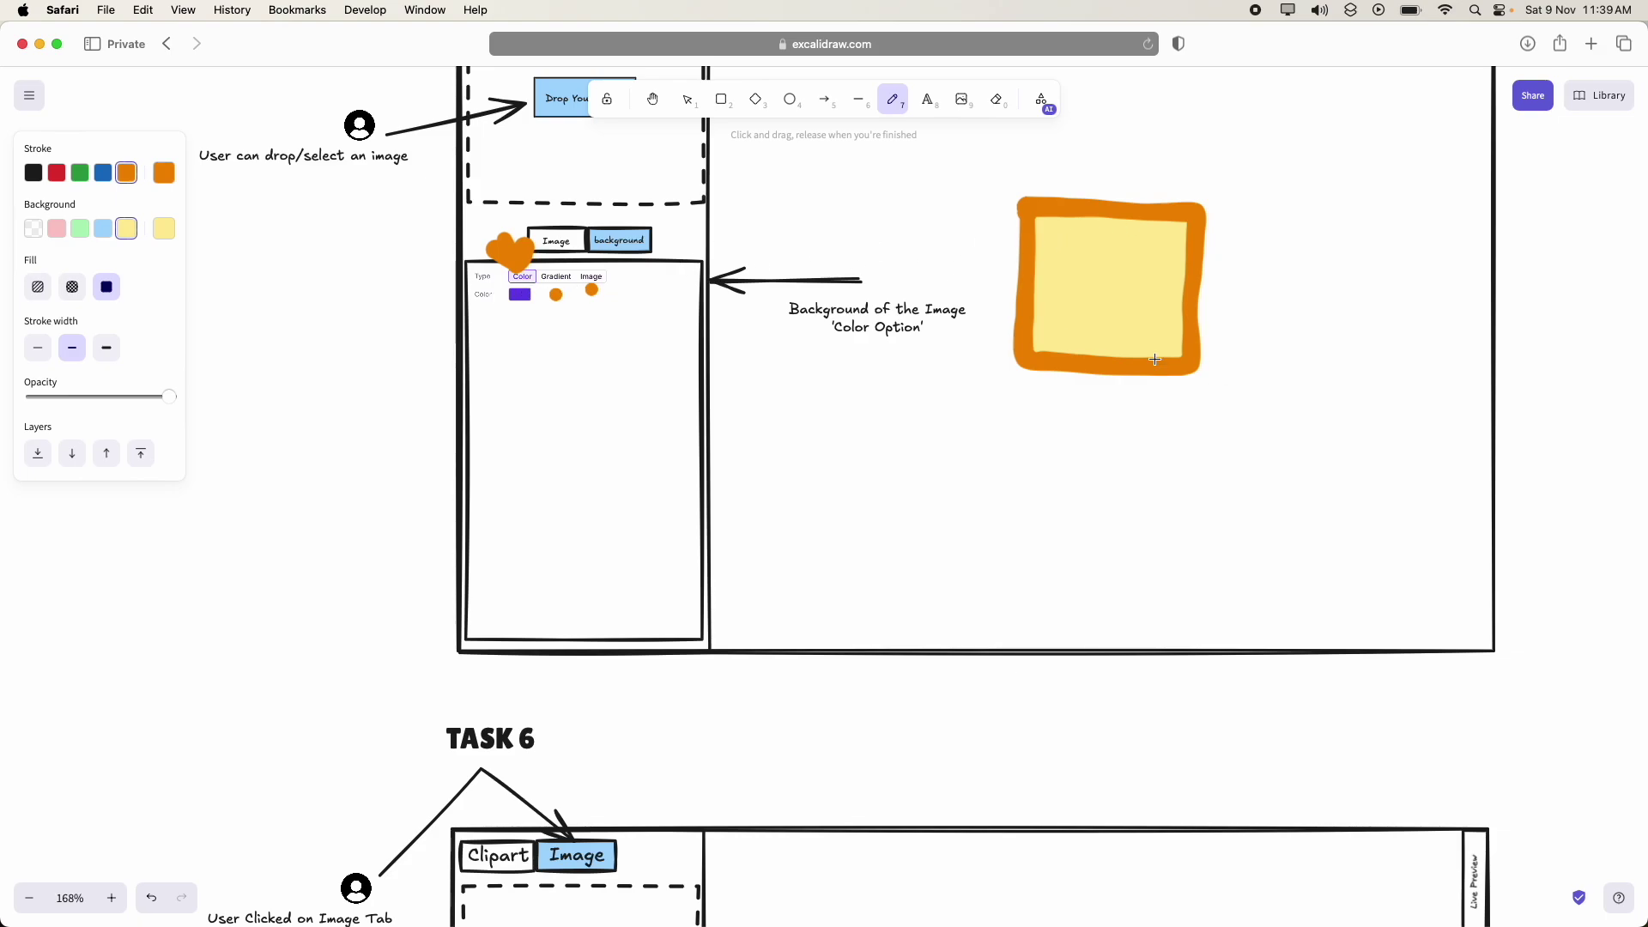
pyautogui.moveTo(1106, 260)
pyautogui.mouseDown()
pyautogui.moveTo(1092, 283)
pyautogui.moveTo(1125, 276)
pyautogui.moveTo(1095, 284)
pyautogui.moveTo(1114, 301)
pyautogui.moveTo(1107, 281)
pyautogui.mouseUp()
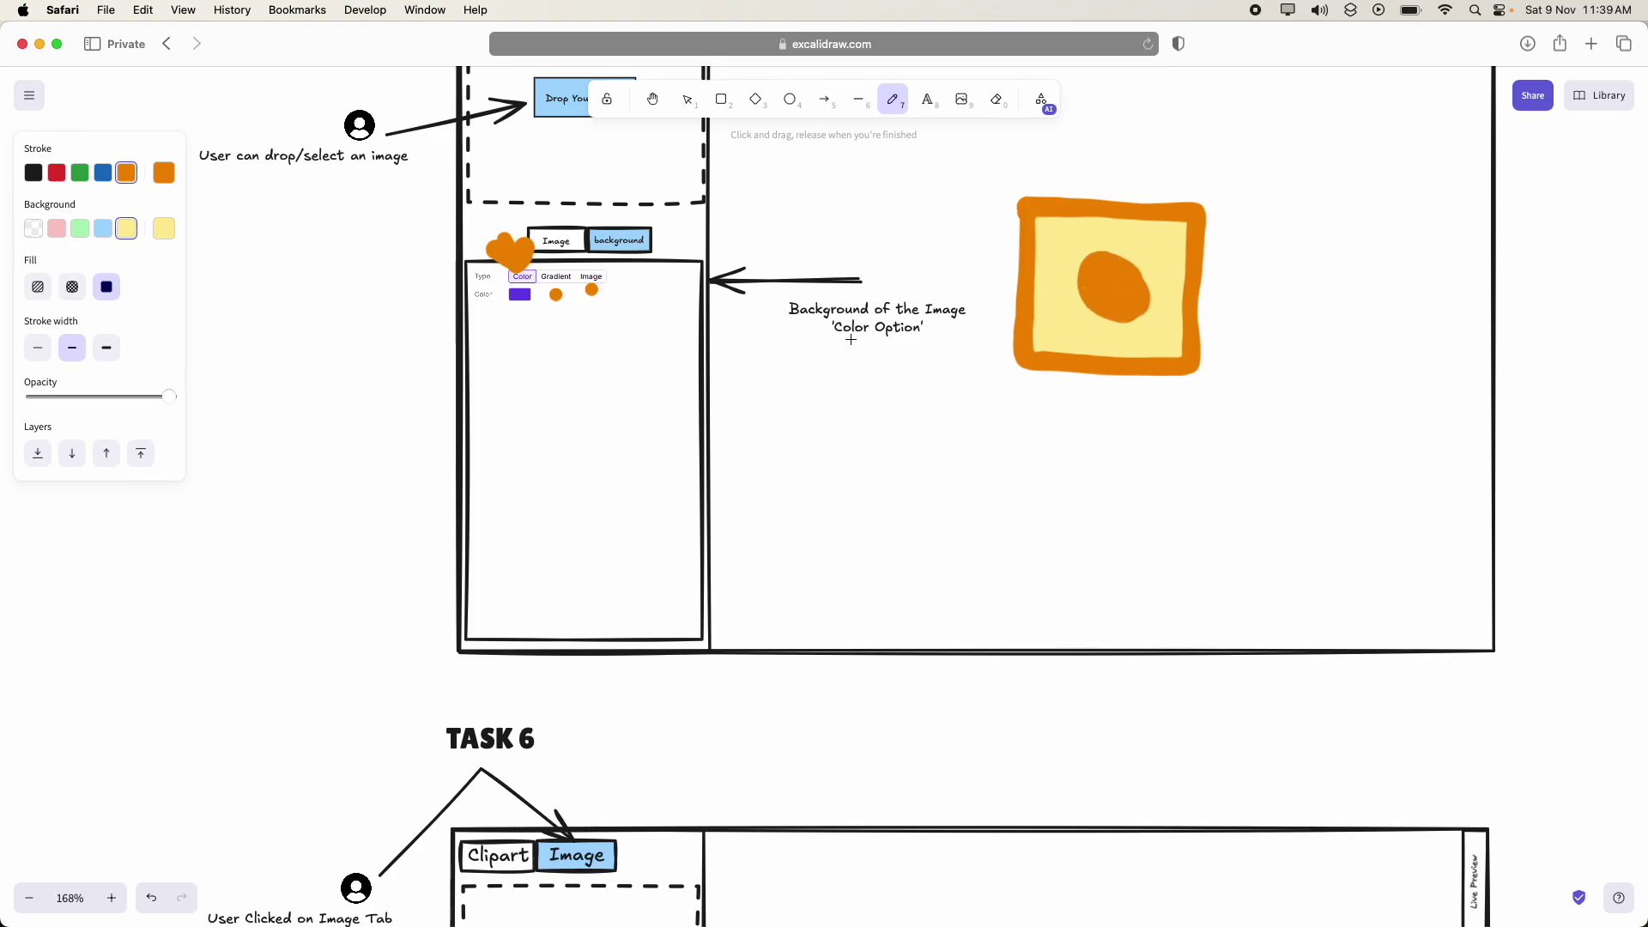
pyautogui.scroll(-5, 850, 340)
# - Draw a thick orange underline beneath Task 6's two gradient swatches and 45° angle
pyautogui.scroll(3, 851, 340)
pyautogui.scroll(-4, 850, 339)
pyautogui.scroll(1, 849, 338)
pyautogui.scroll(-5, 849, 337)
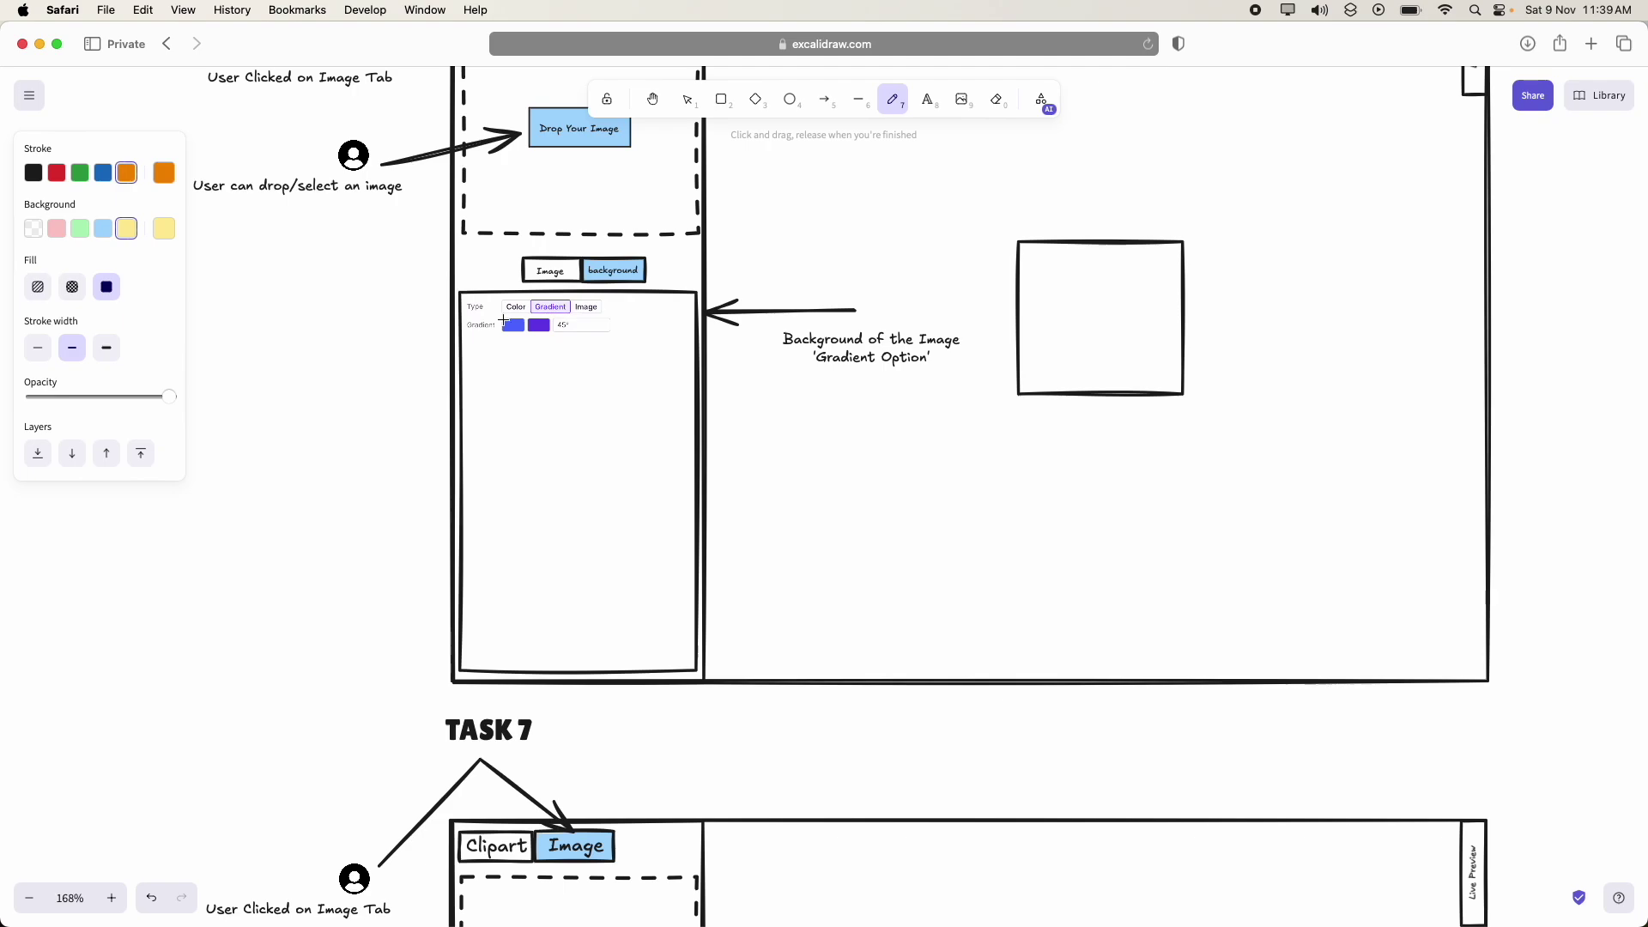
pyautogui.scroll(5, 504, 319)
pyautogui.moveTo(500, 355); pyautogui.dragTo(782, 360)
pyautogui.scroll(-5, 782, 360)
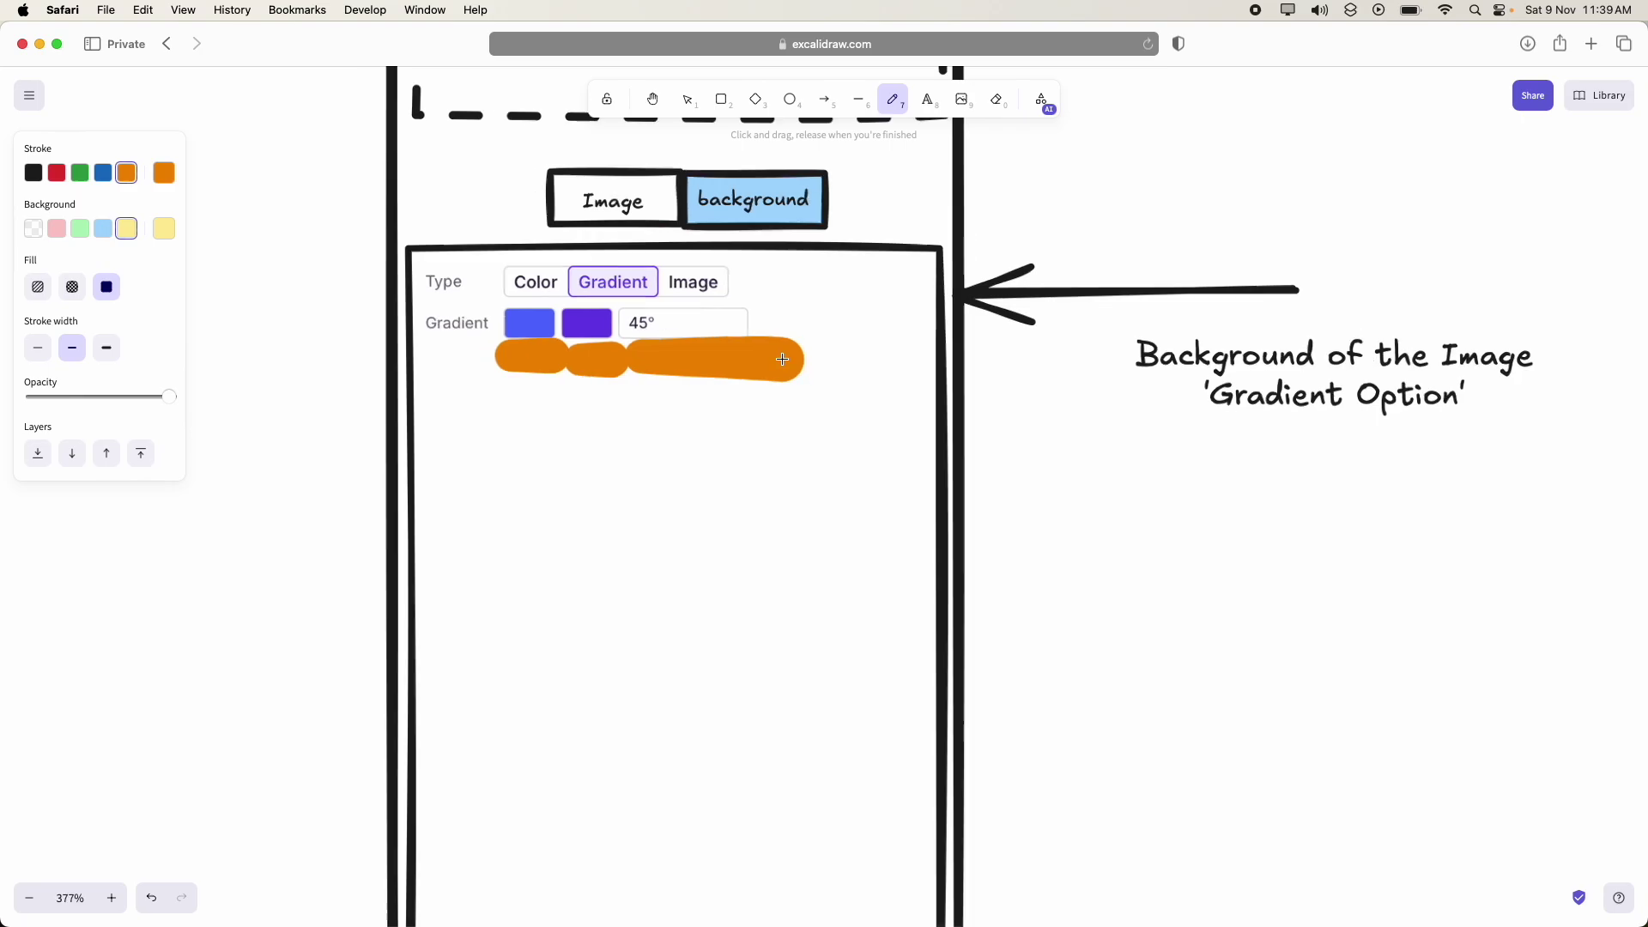
# - Pan the canvas over to the TASK 7 section
pyautogui.click(653, 98)
pyautogui.hscroll(5, 769, 332)
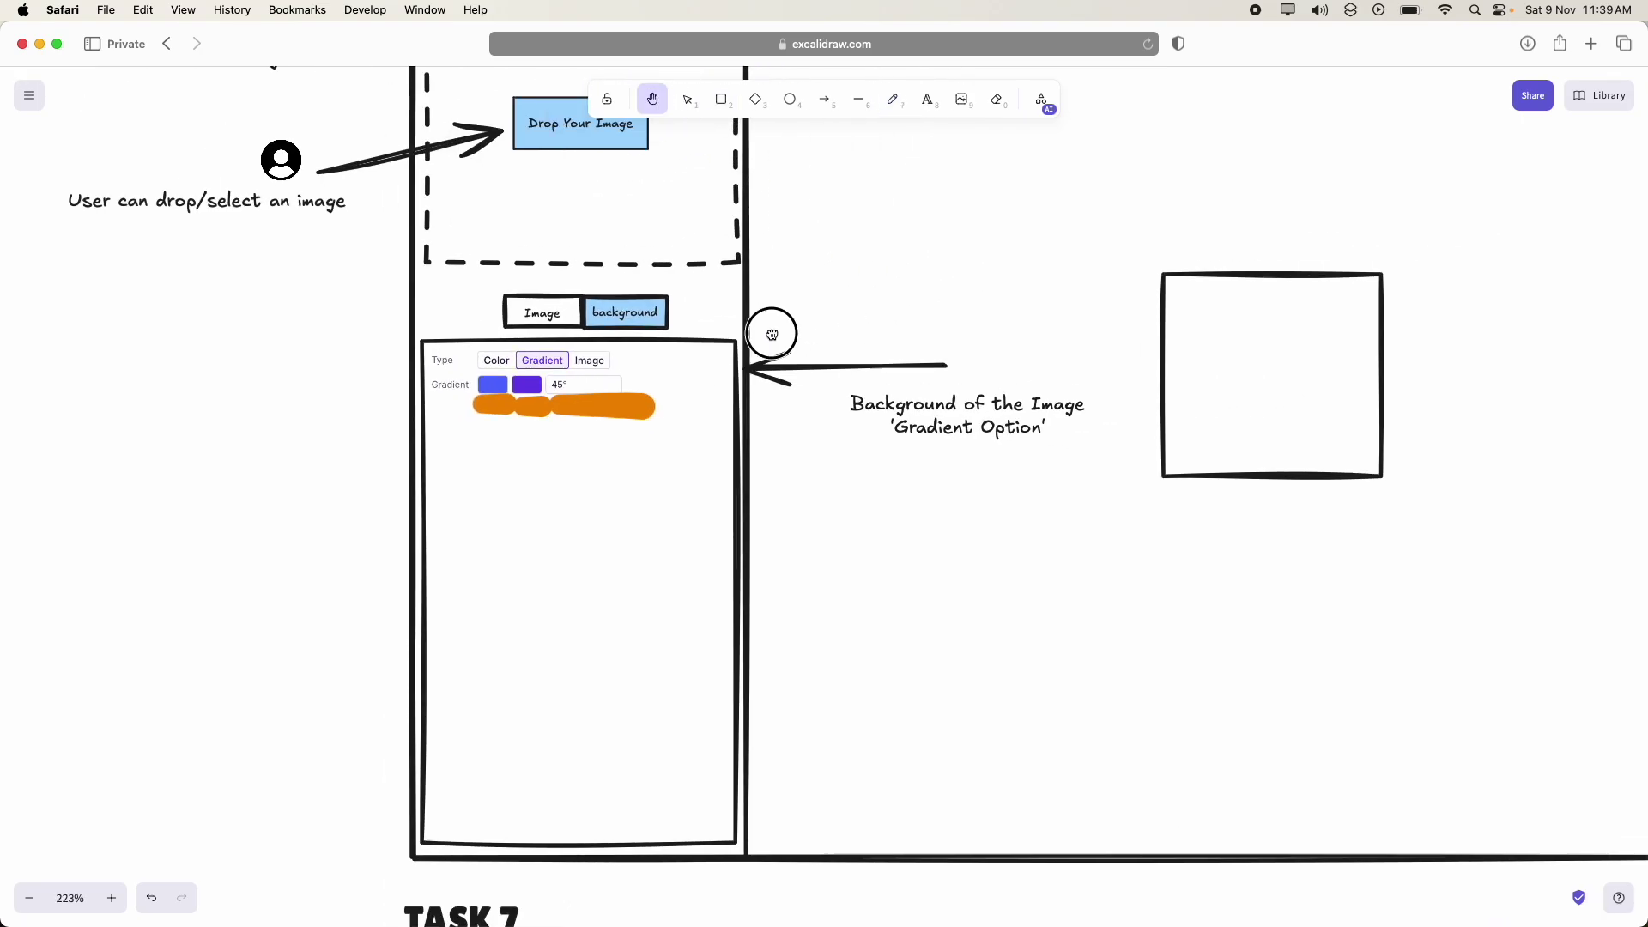
pyautogui.scroll(-5, 900, 351)
pyautogui.hscroll(5, 729, 269)
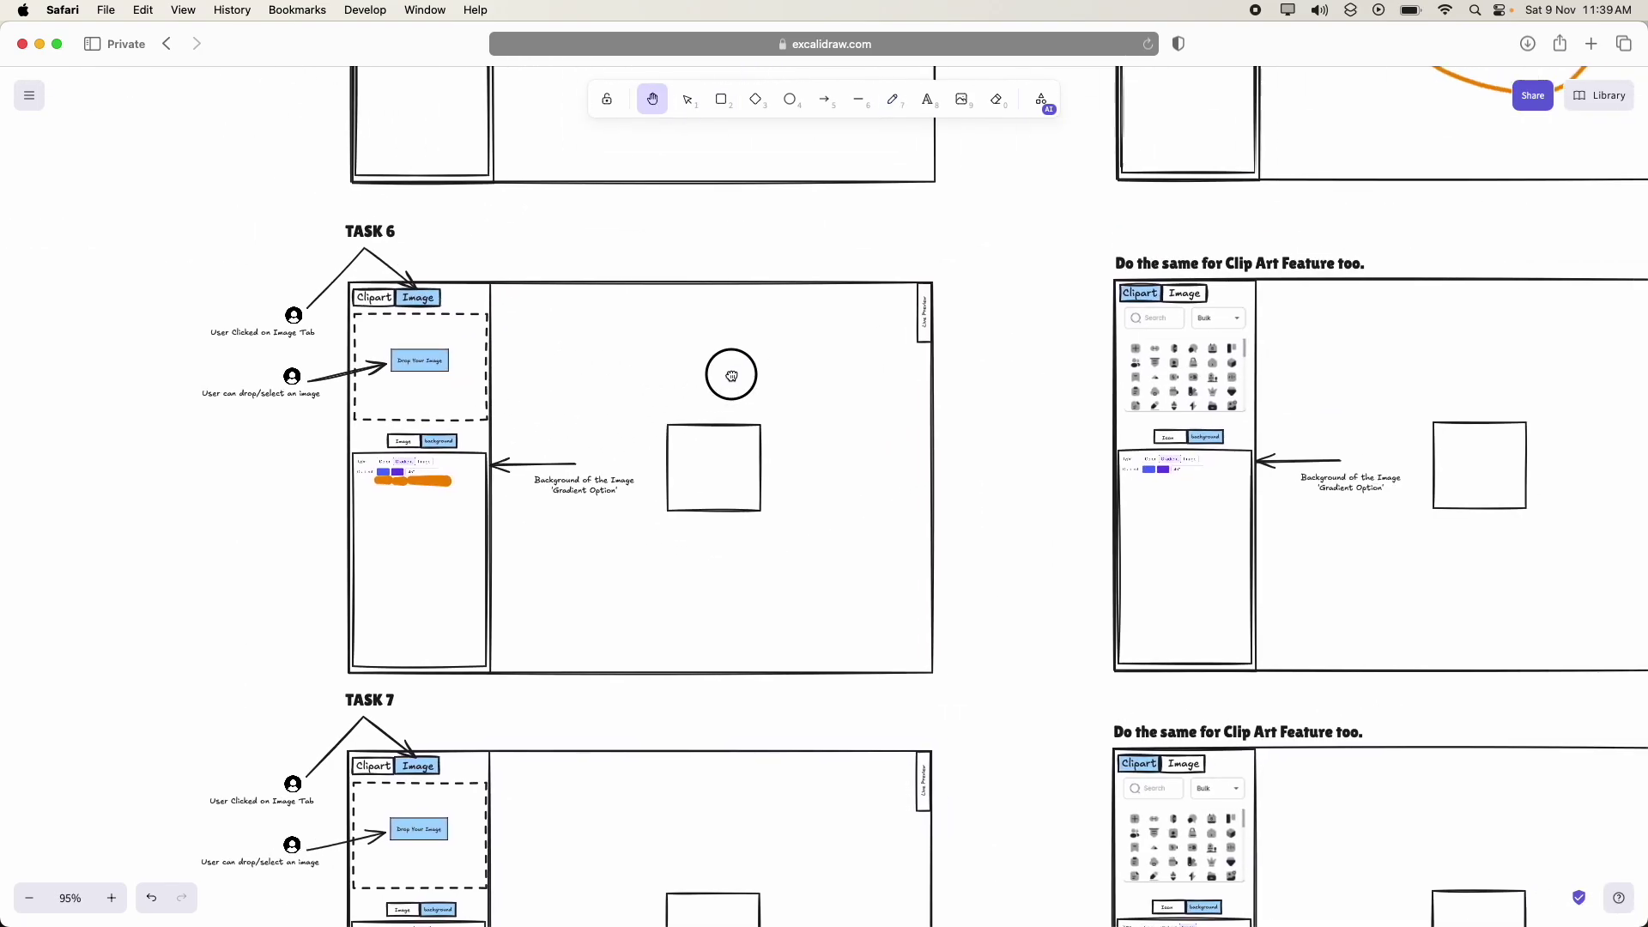
pyautogui.scroll(-3, 775, 459)
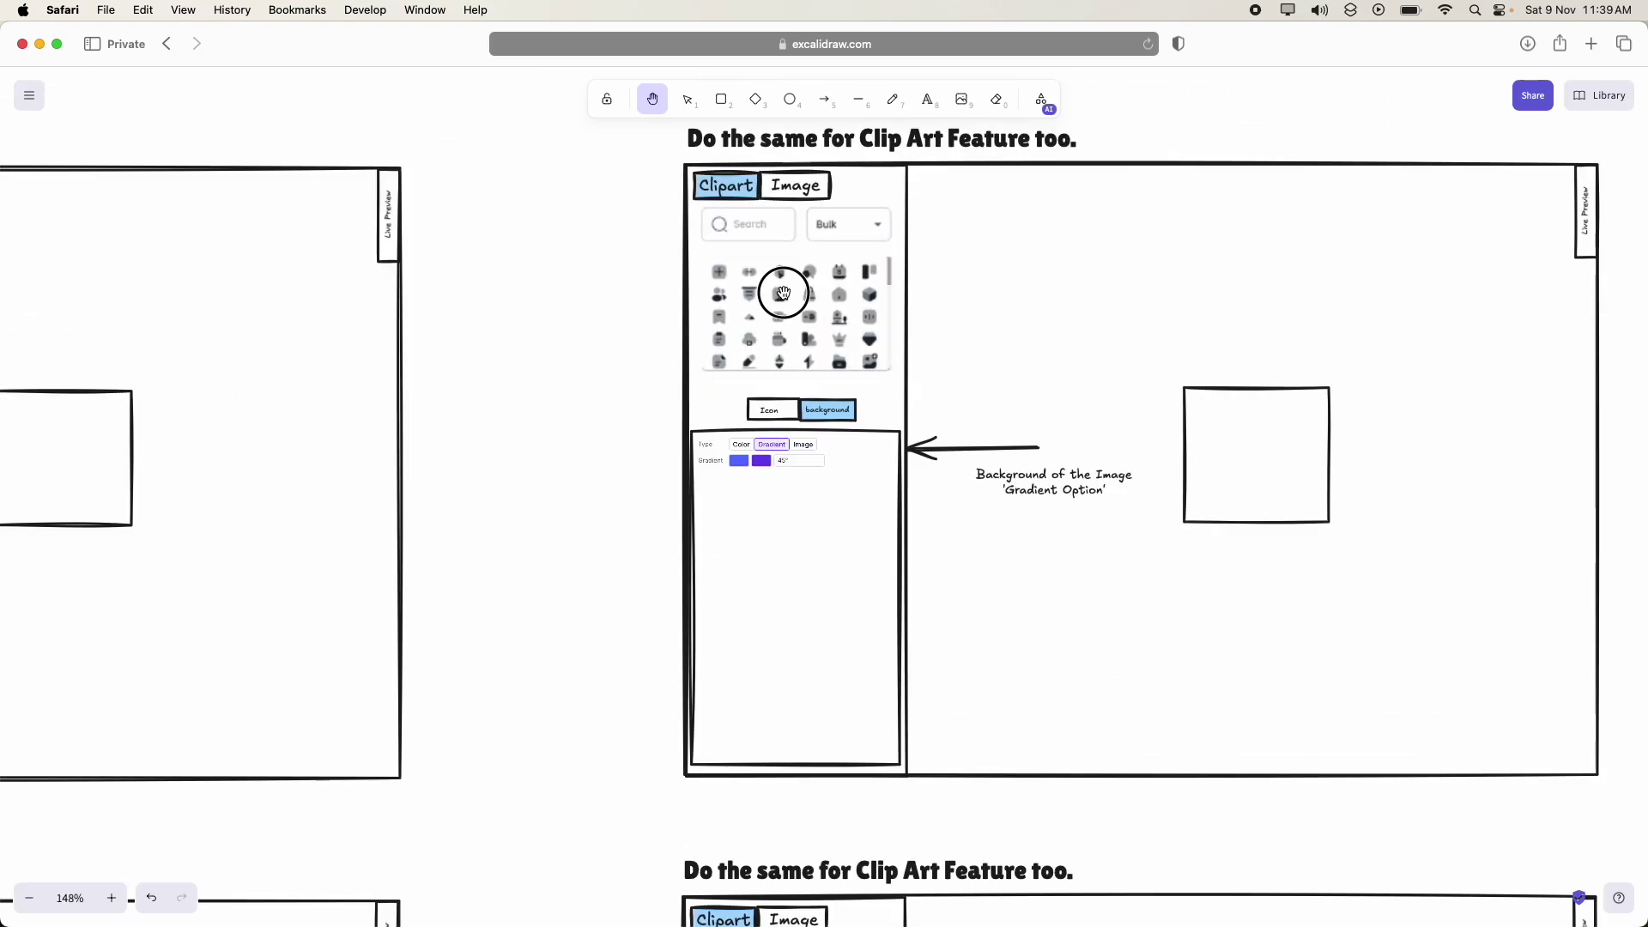
pyautogui.hscroll(-3, 1142, 268)
pyautogui.scroll(3, 800, 370)
pyautogui.hscroll(-3, 1097, 383)
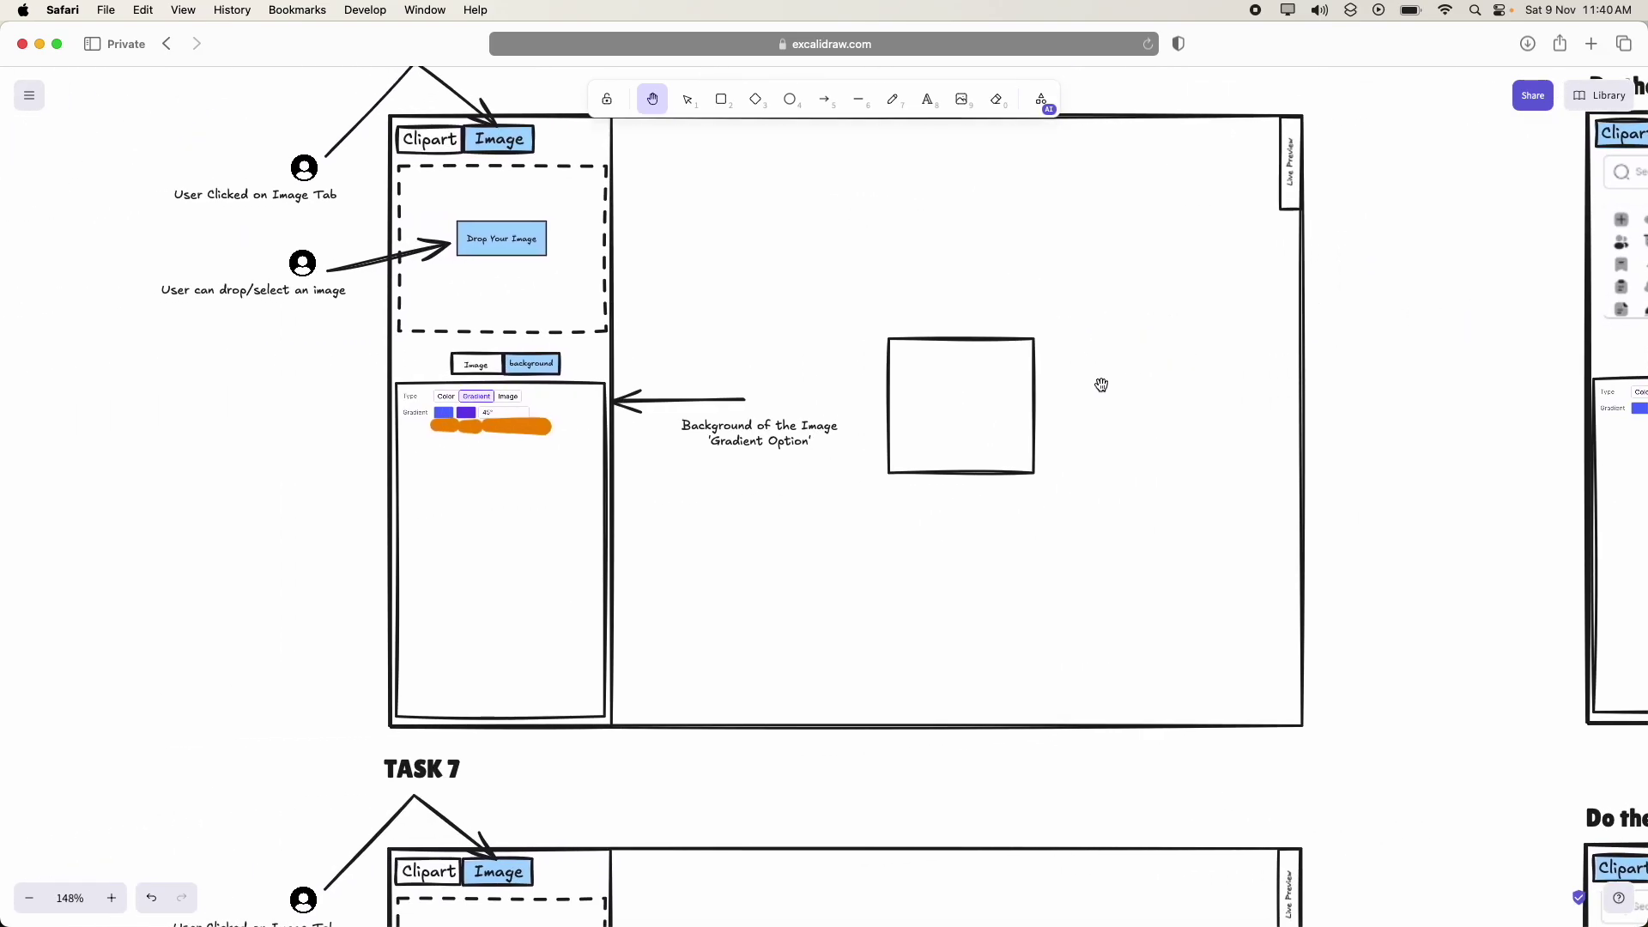
pyautogui.scroll(-2, 828, 500)
pyautogui.scroll(-5, 825, 246)
pyautogui.scroll(-1, 781, 310)
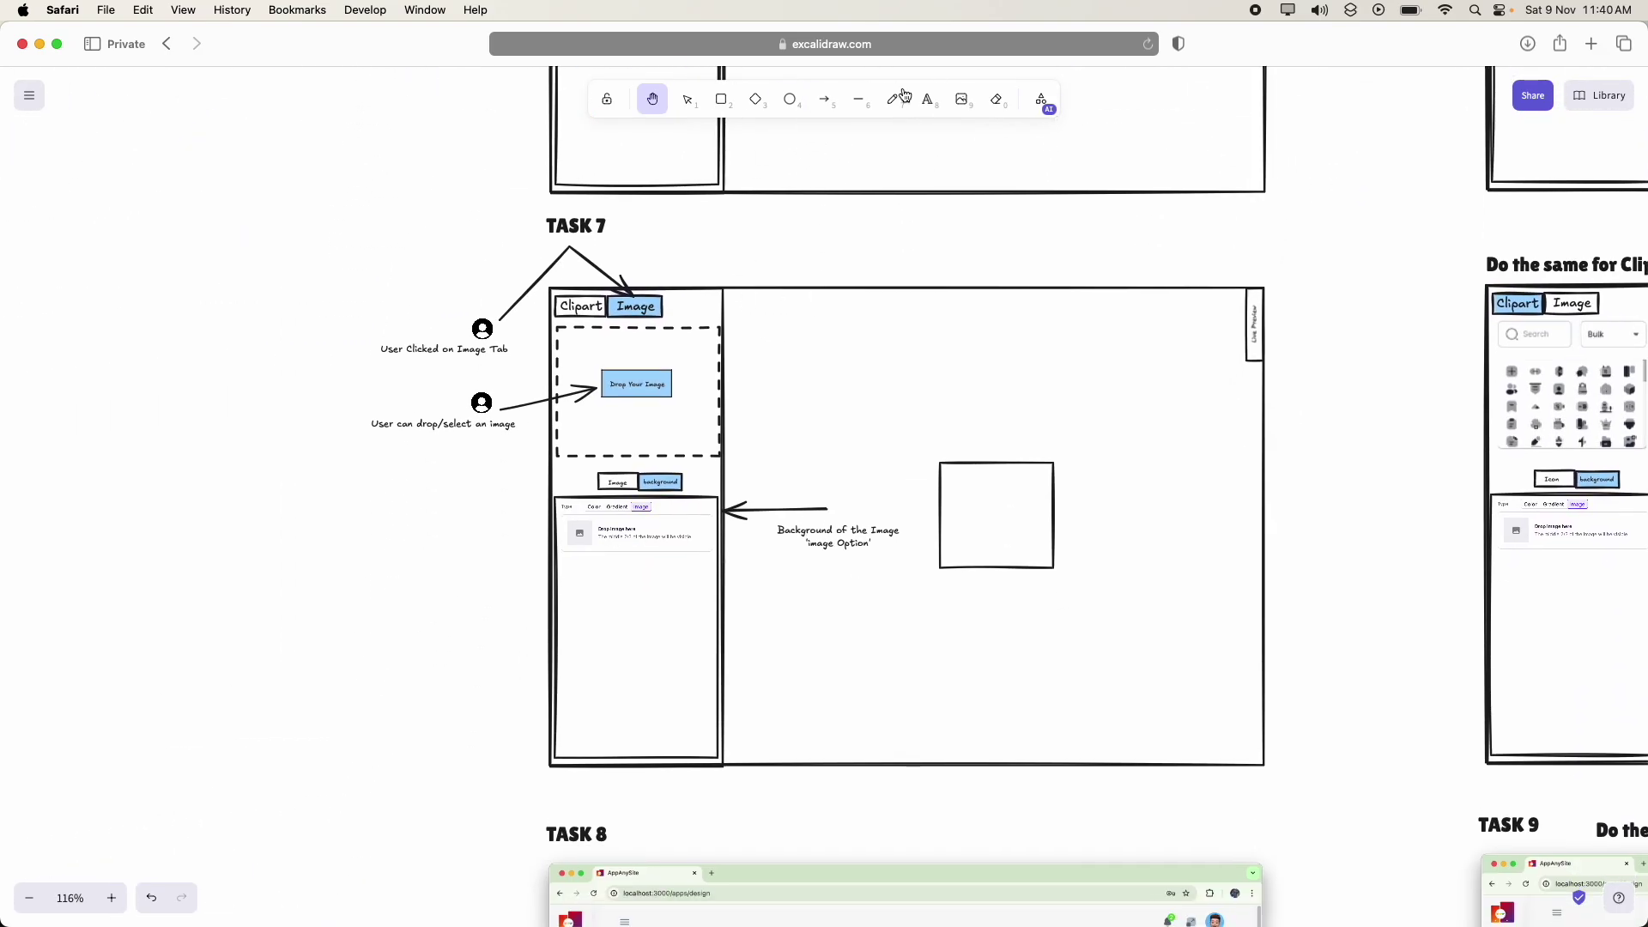
pyautogui.click(894, 99)
# - Draw an orange freehand arrow pointing at the TASK 7 heading
pyautogui.moveTo(644, 224); pyautogui.dragTo(662, 246)
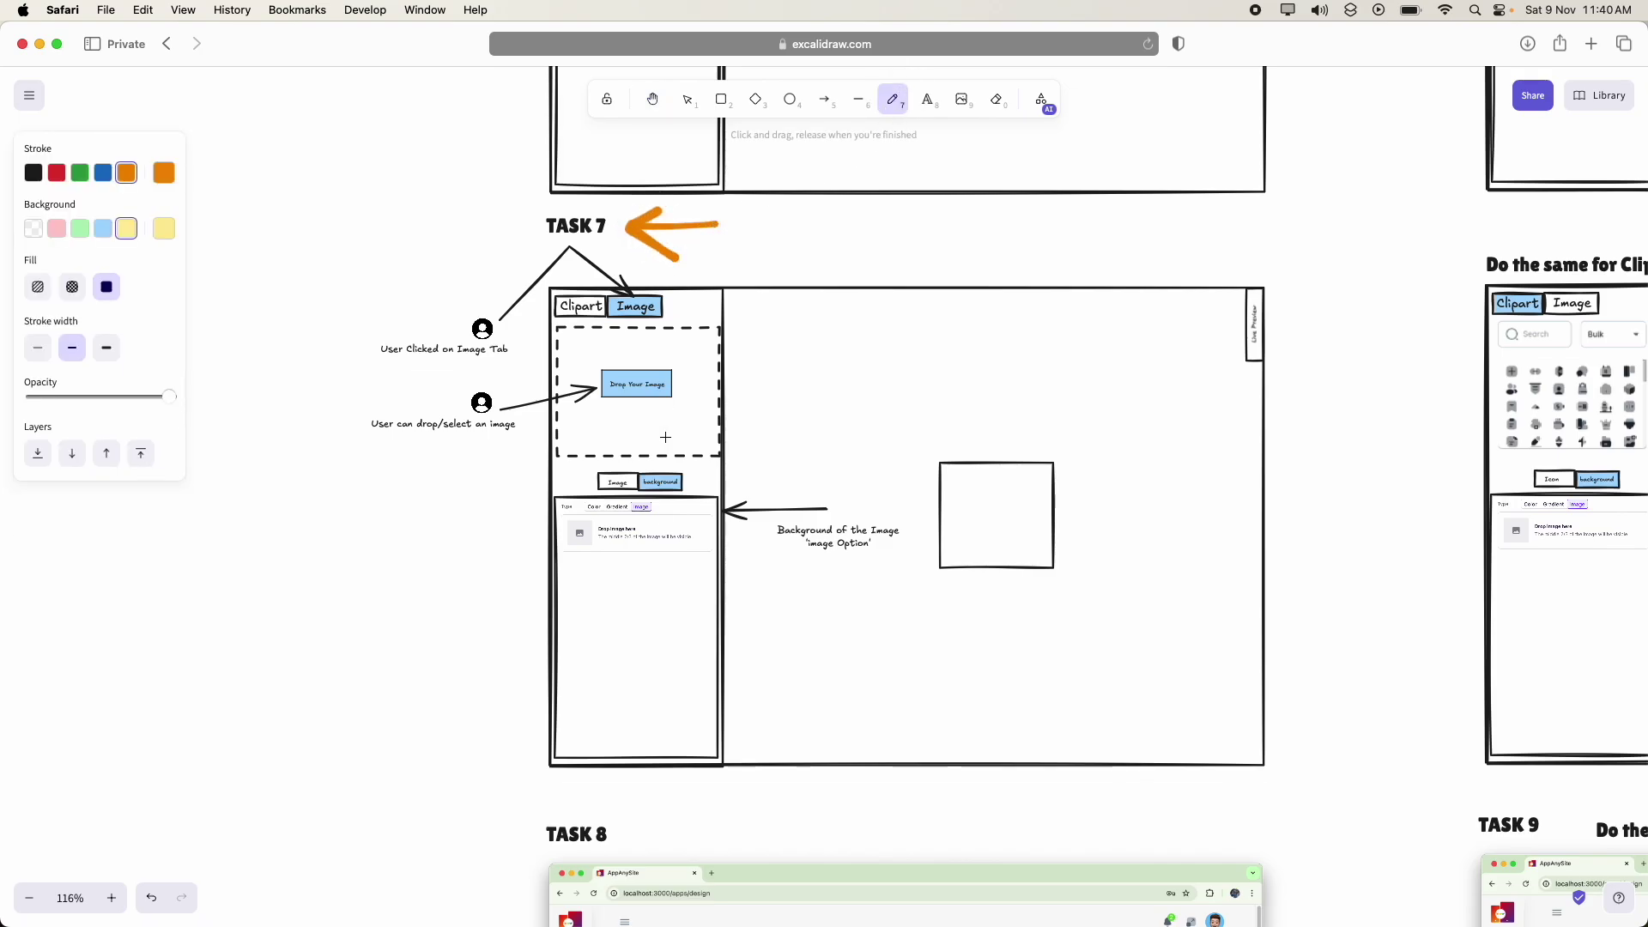
pyautogui.scroll(10, 616, 483)
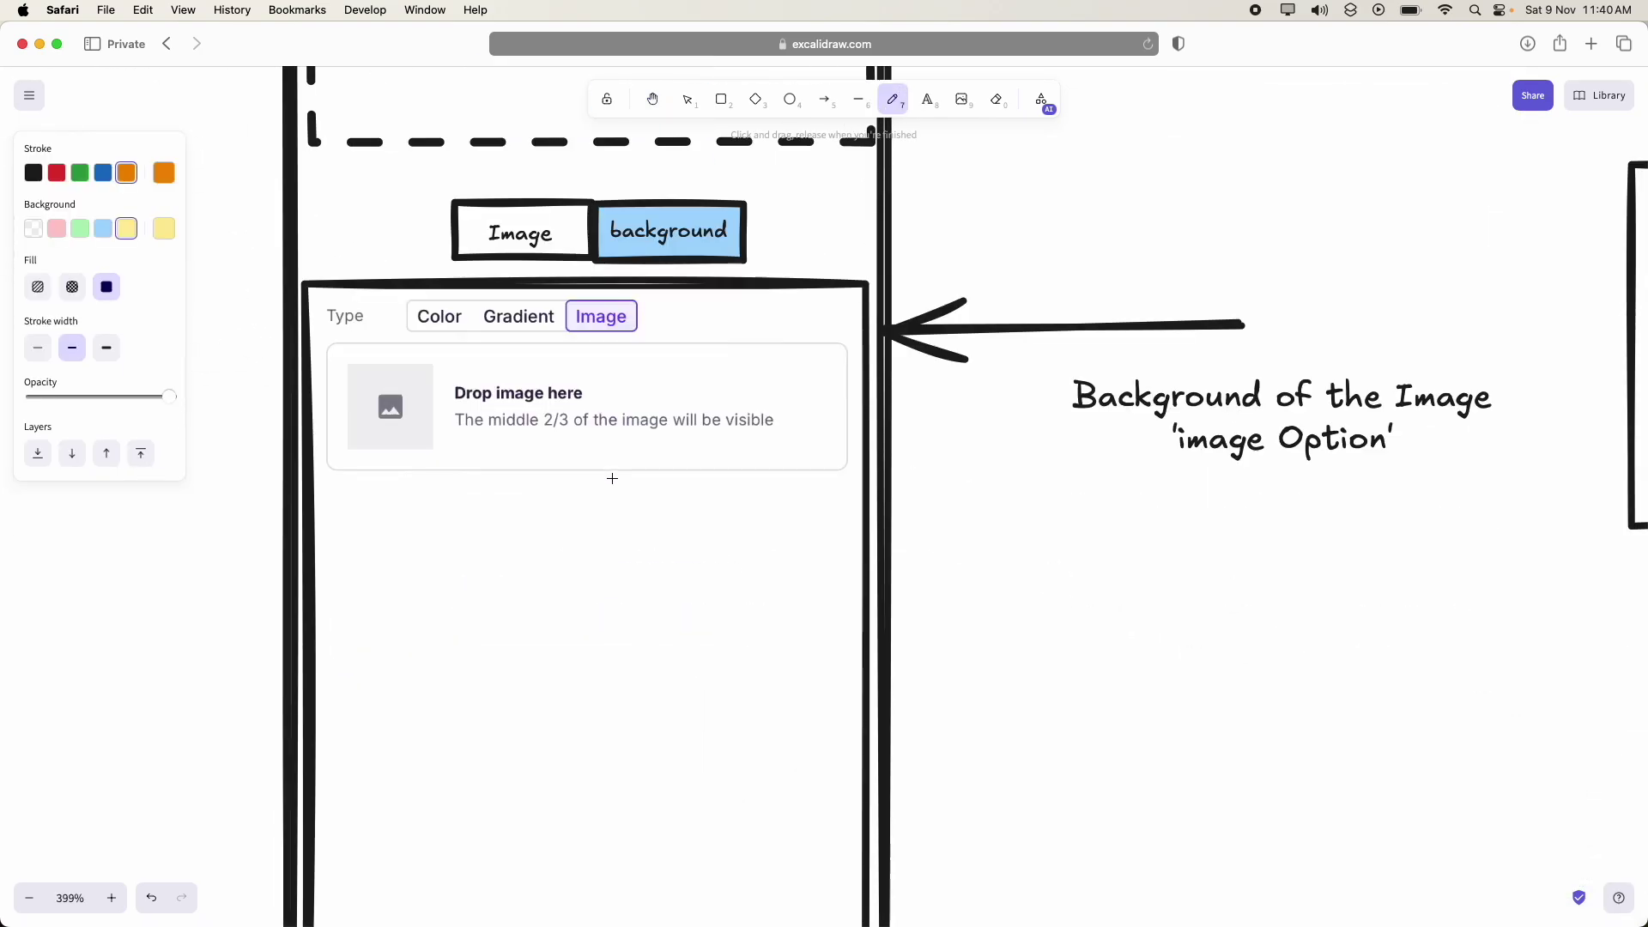
pyautogui.scroll(-3, 612, 478)
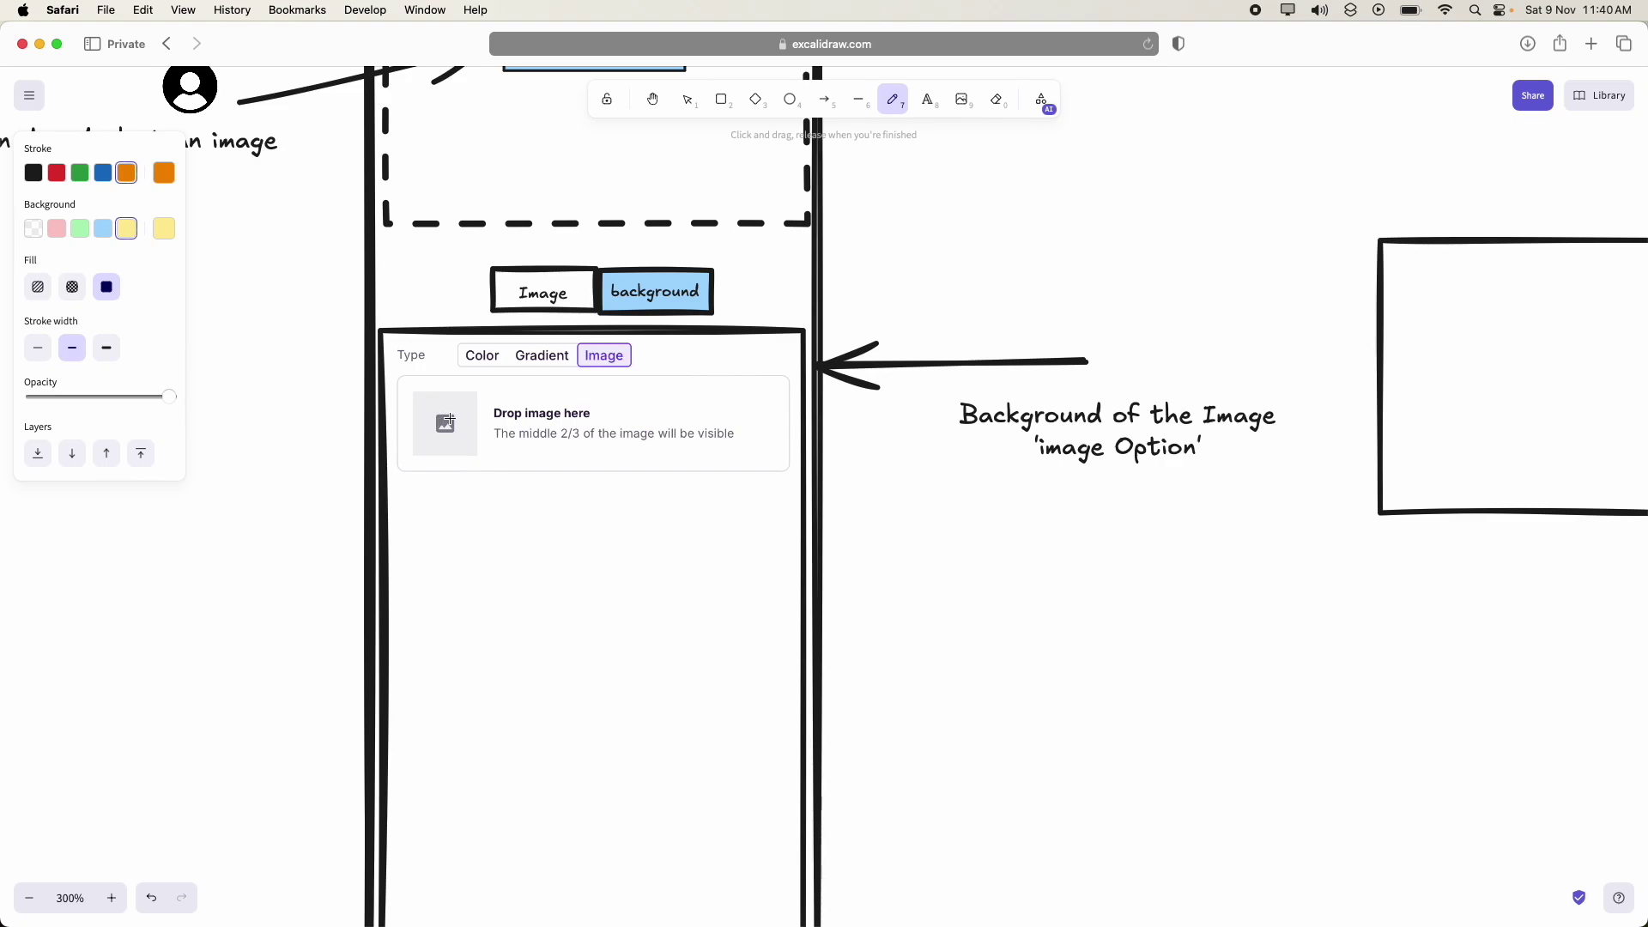
# - Scribble thick orange over Task 7's 'image Option' preview square
pyautogui.click(652, 99)
pyautogui.moveTo(859, 272); pyautogui.dragTo(387, 330)
pyautogui.click(890, 101)
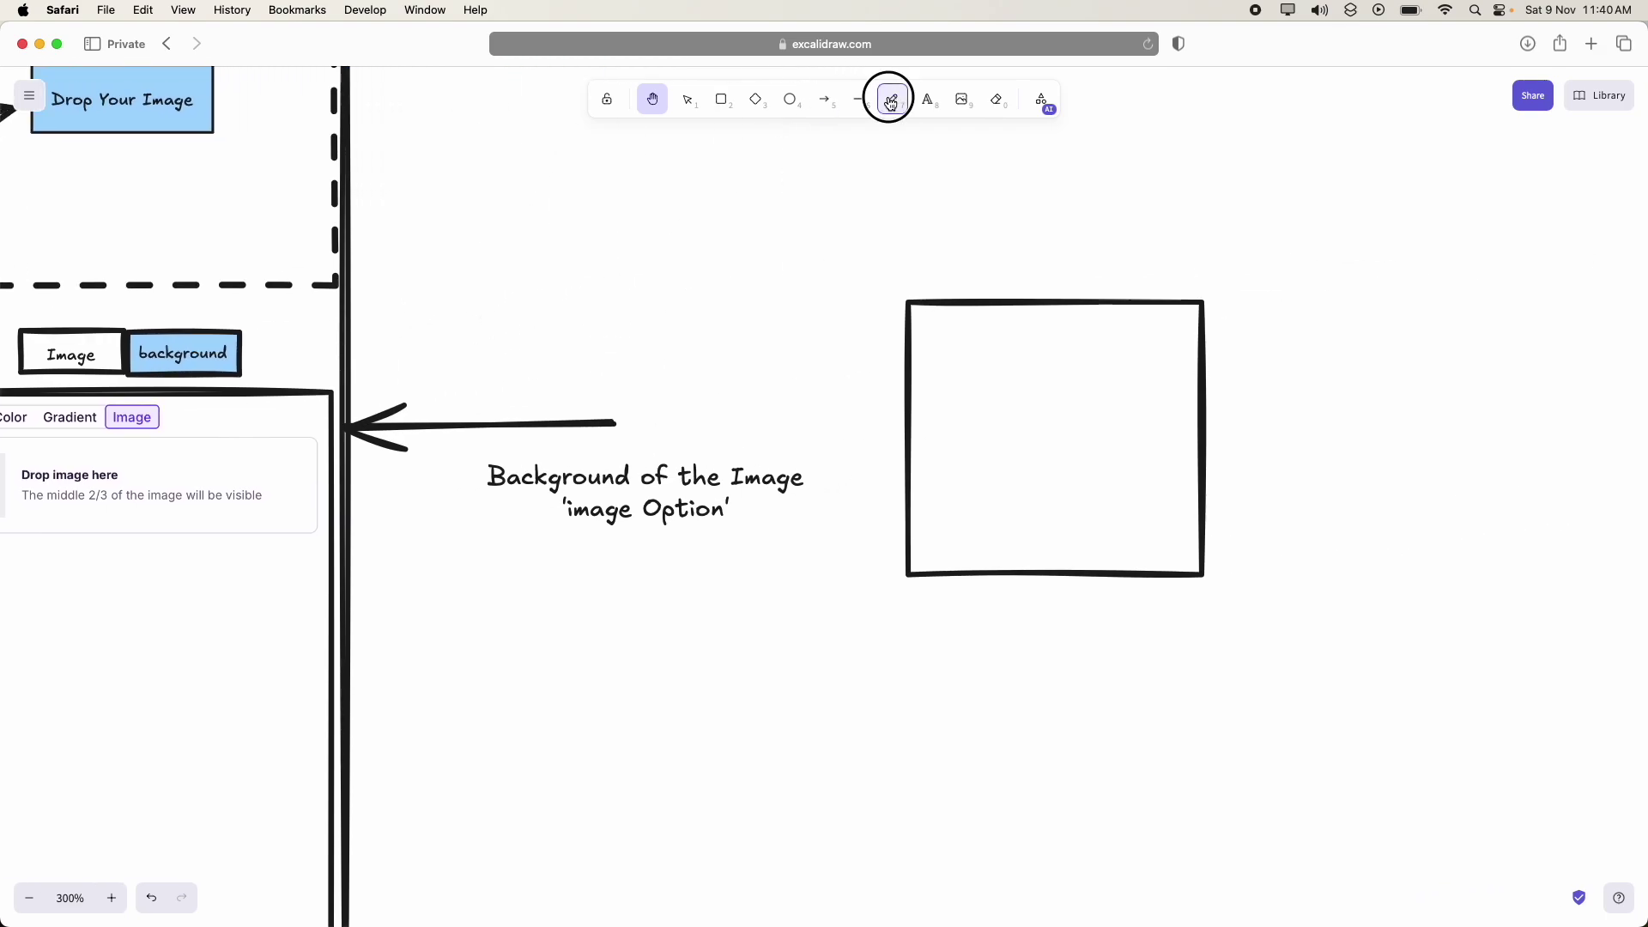
pyautogui.moveTo(916, 298)
pyautogui.mouseDown()
pyautogui.moveTo(901, 394)
pyautogui.moveTo(938, 478)
pyautogui.moveTo(1095, 369)
pyautogui.moveTo(1218, 327)
pyautogui.moveTo(1181, 460)
pyautogui.moveTo(1189, 558)
pyautogui.mouseUp()
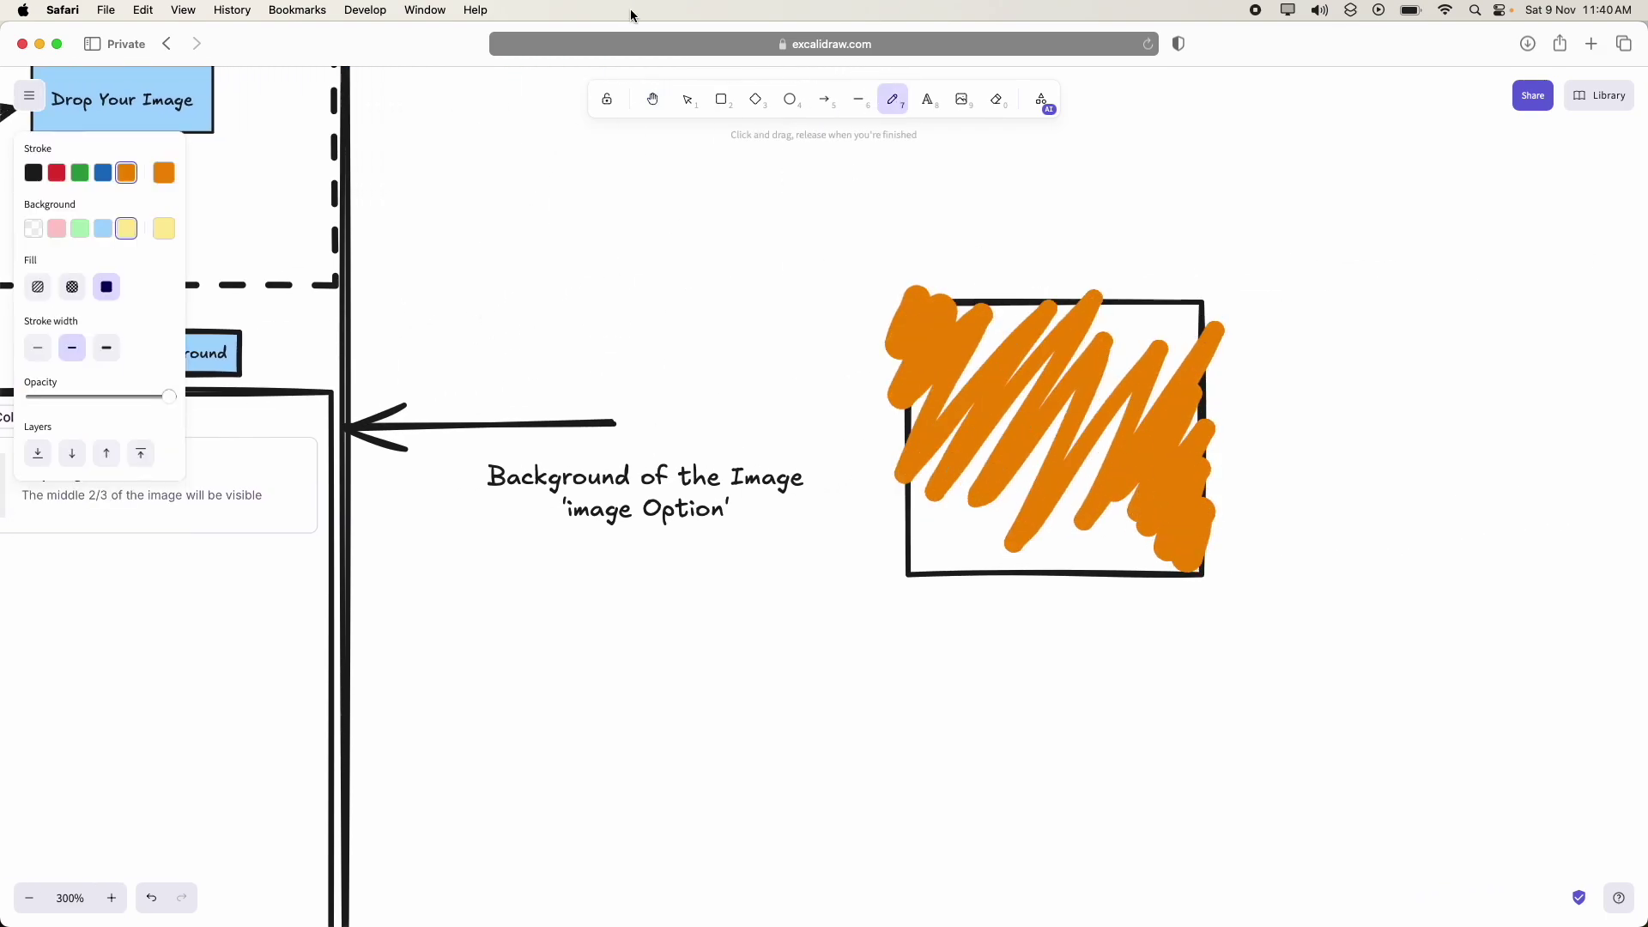
pyautogui.click(652, 99)
pyautogui.keyDown('ctrl'); pyautogui.scroll(-10, 1026, 224); pyautogui.keyUp('ctrl')
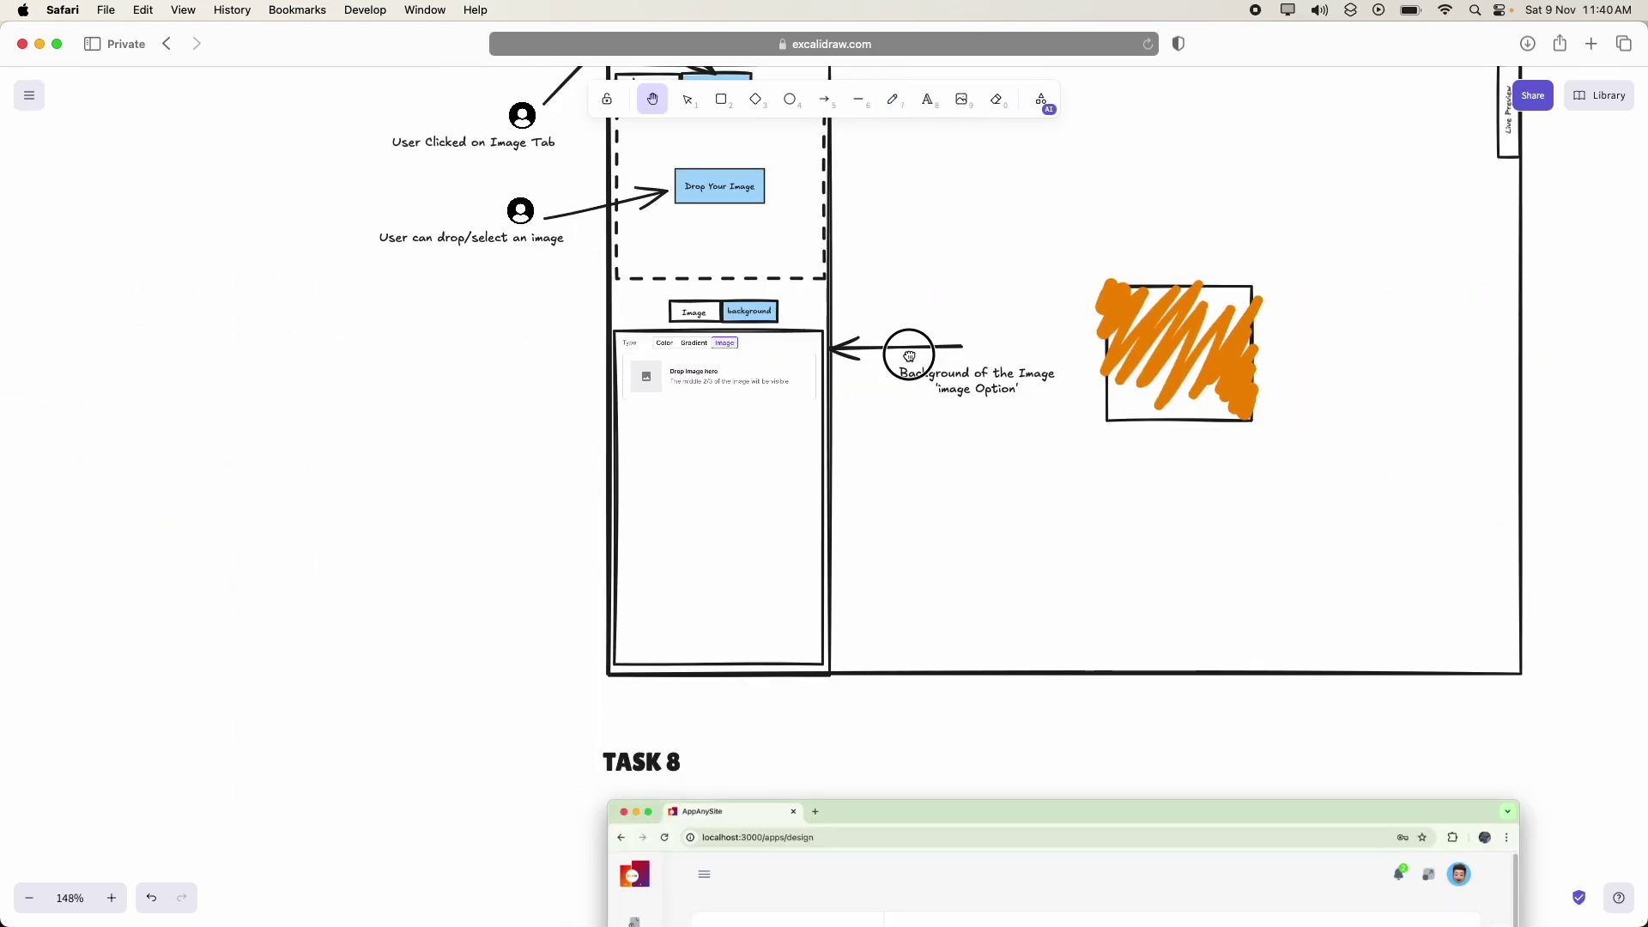
pyautogui.scroll(-5, 910, 356)
# - Draw an orange arrow pointing right at the Type / Color / Gradient / Image row of TASK 8's Clip Art panel
pyautogui.scroll(5, 901, 221)
pyautogui.keyDown('ctrl'); pyautogui.scroll(-5, 729, 507); pyautogui.keyUp('ctrl')
pyautogui.hscroll(8, 1078, 500)
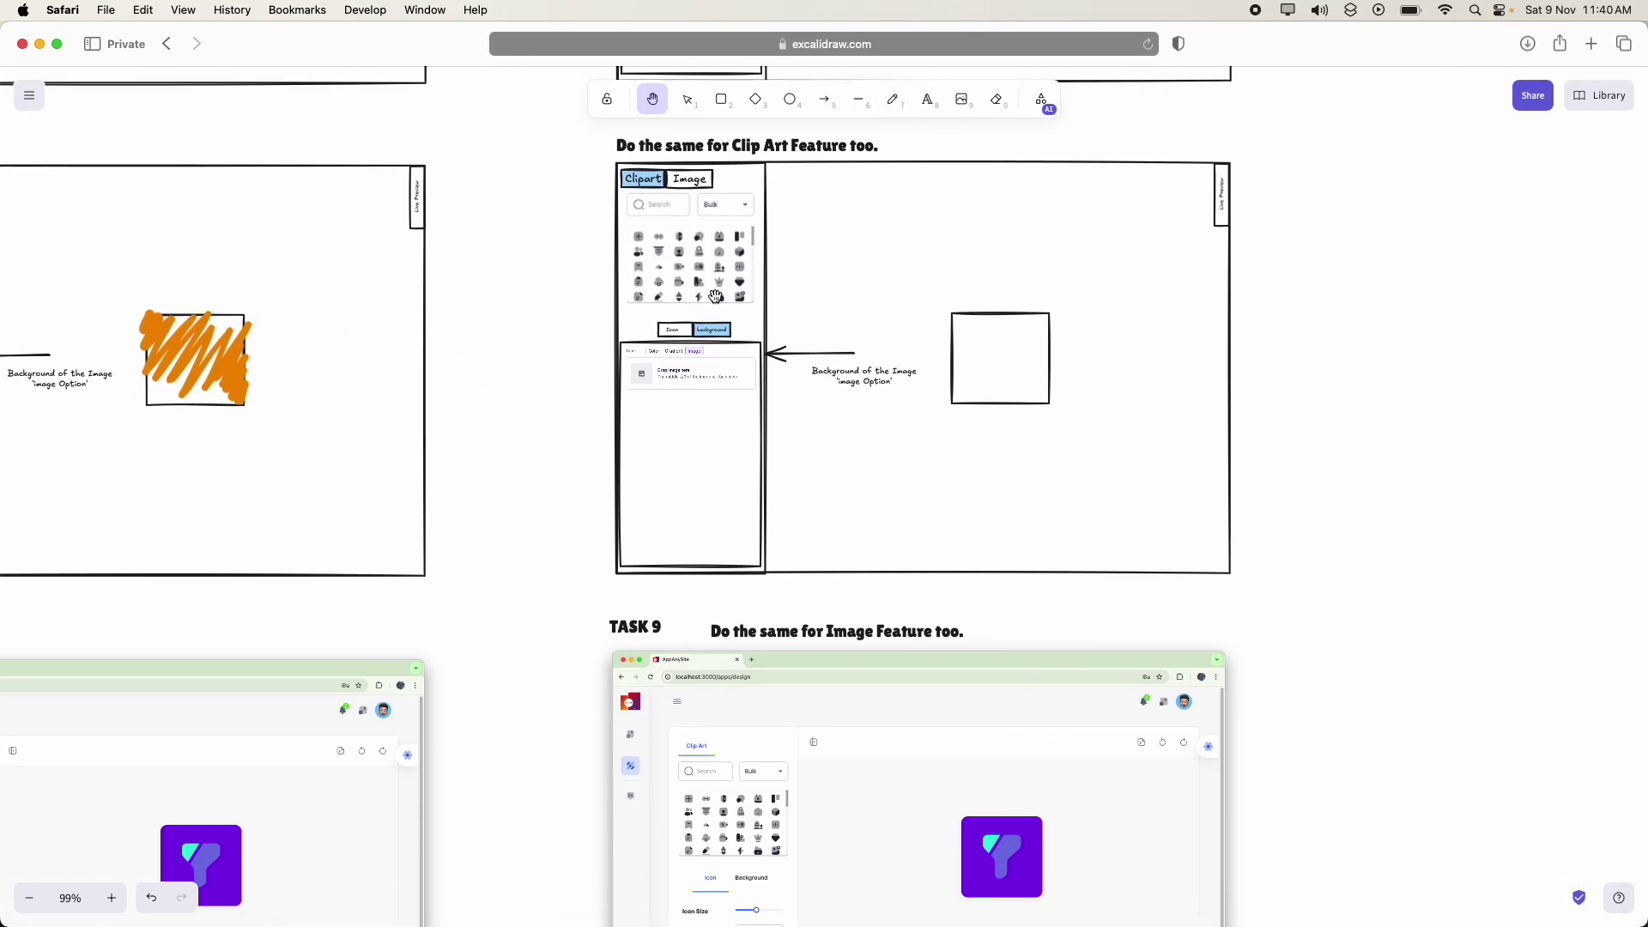
pyautogui.keyDown('ctrl'); pyautogui.scroll(5, 717, 297); pyautogui.keyUp('ctrl')
pyautogui.moveTo(717, 297); pyautogui.dragTo(858, 411)
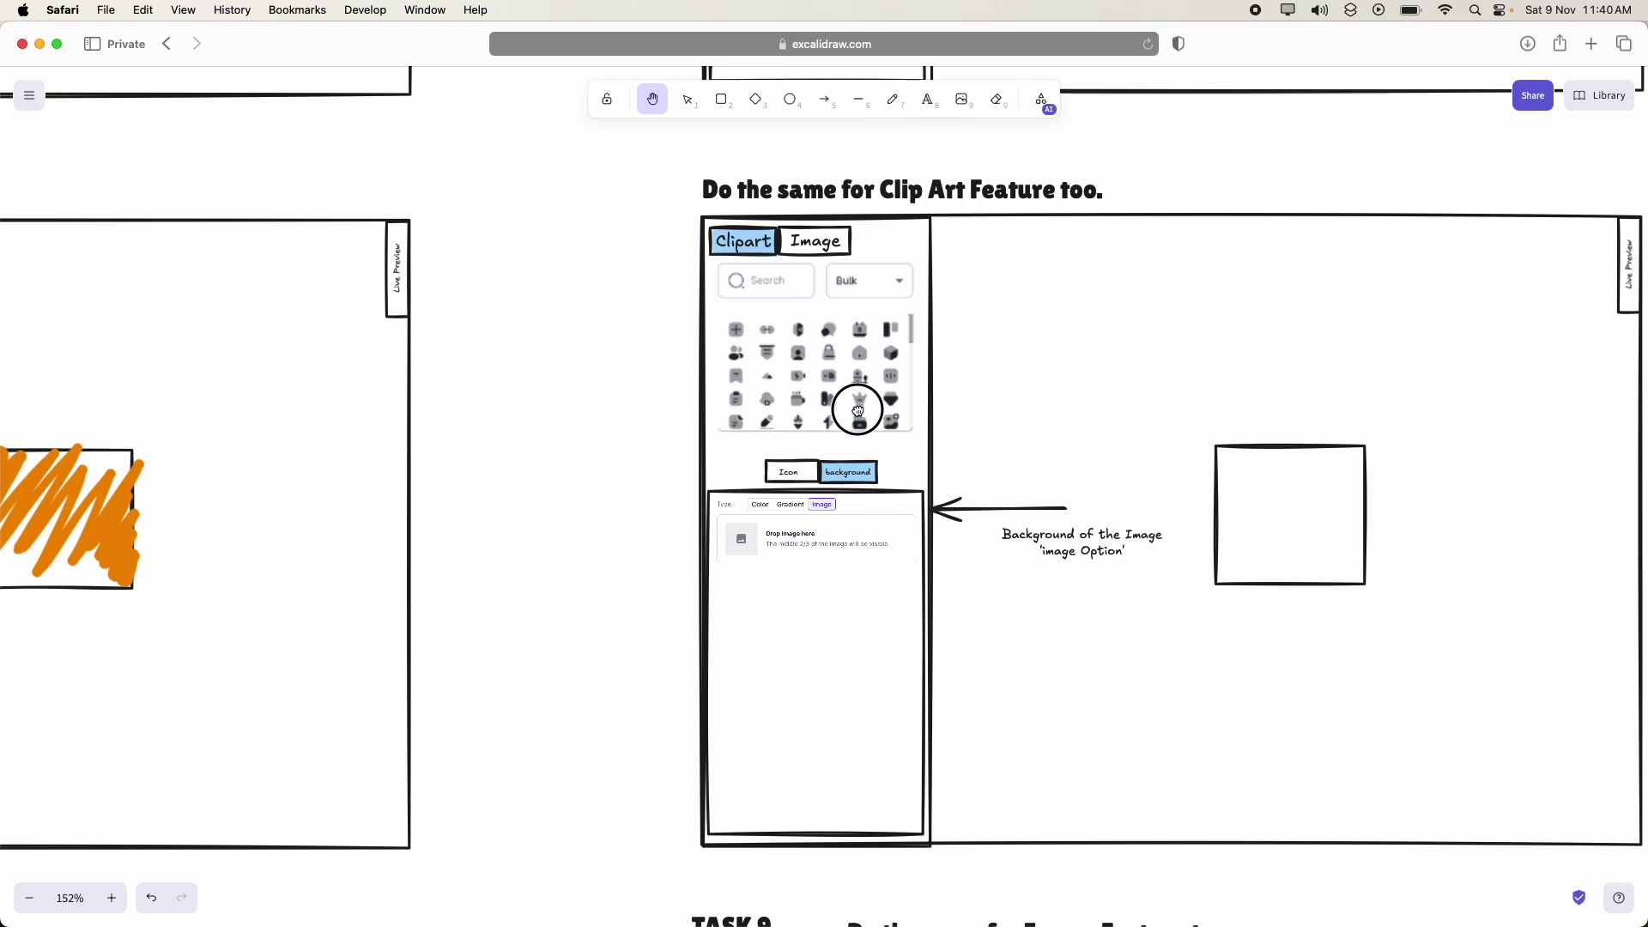
pyautogui.hscroll(-8, 859, 411)
pyautogui.hscroll(8, 952, 338)
pyautogui.keyDown('ctrl'); pyautogui.scroll(3, 944, 361); pyautogui.keyUp('ctrl')
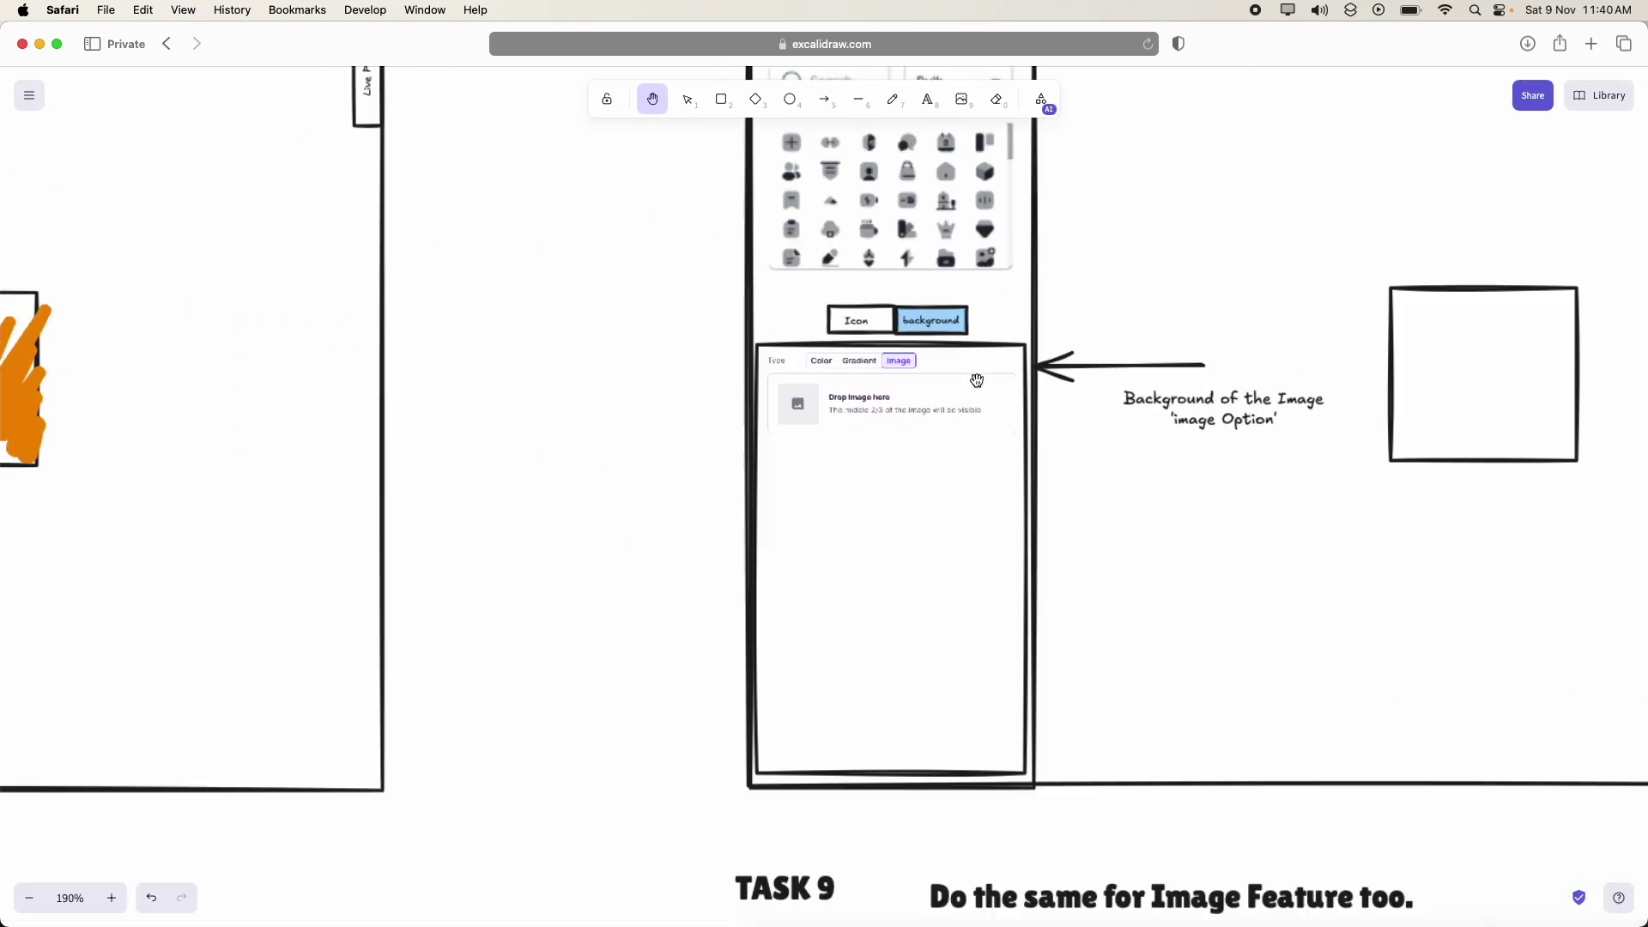
pyautogui.keyDown('ctrl'); pyautogui.scroll(10, 977, 380); pyautogui.keyUp('ctrl')
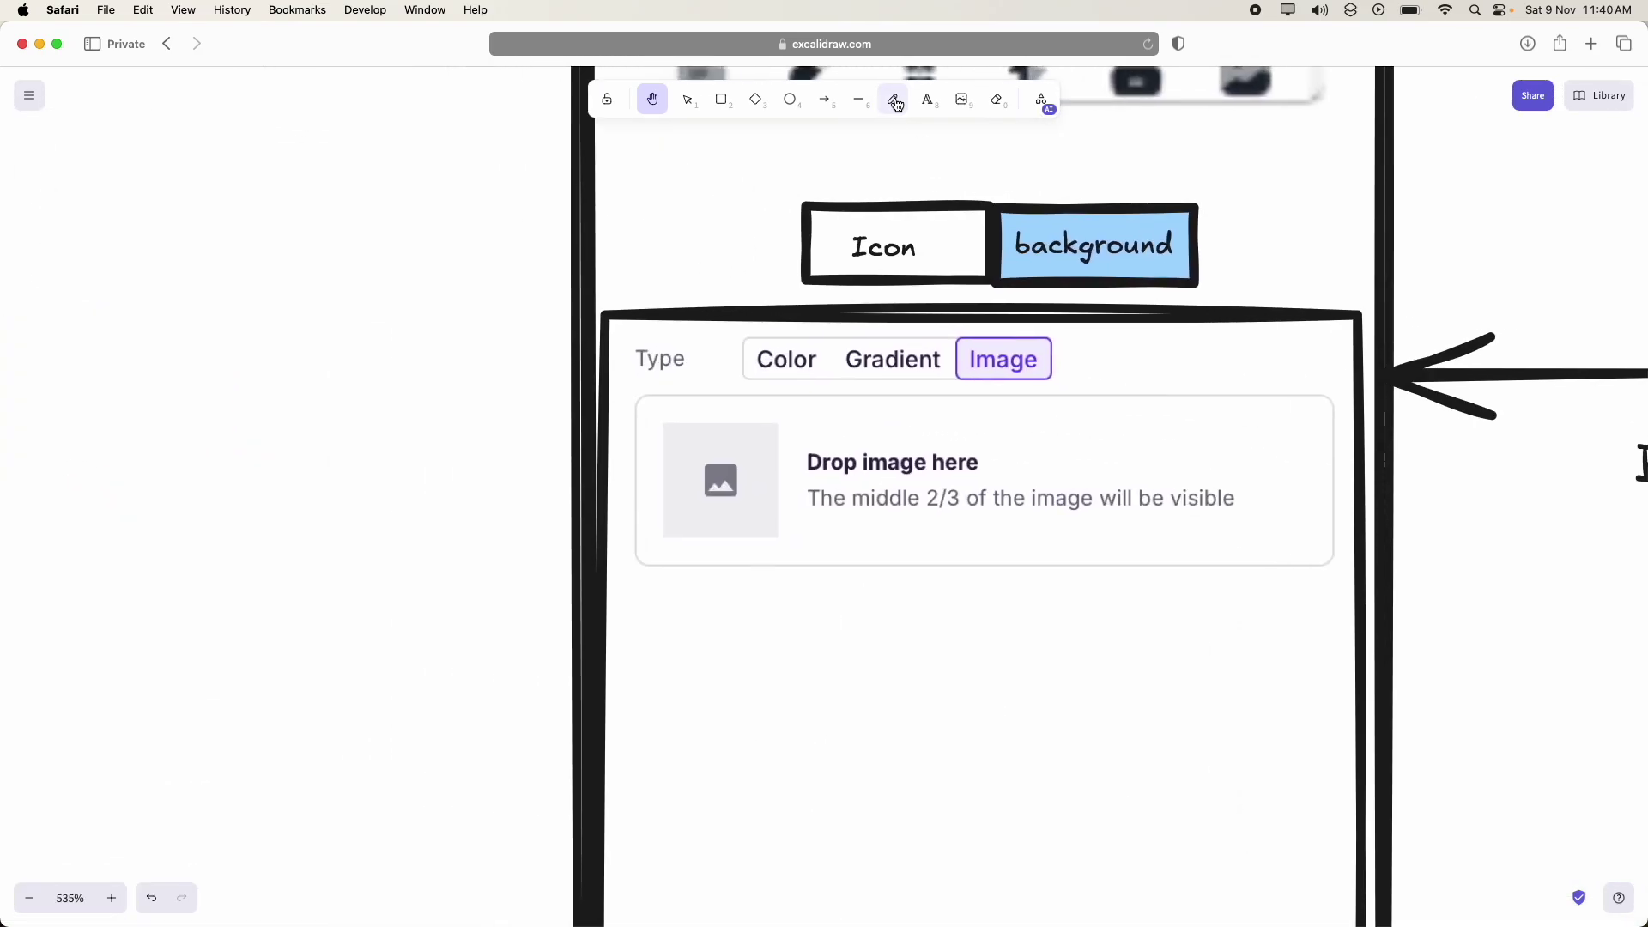
pyautogui.click(904, 97)
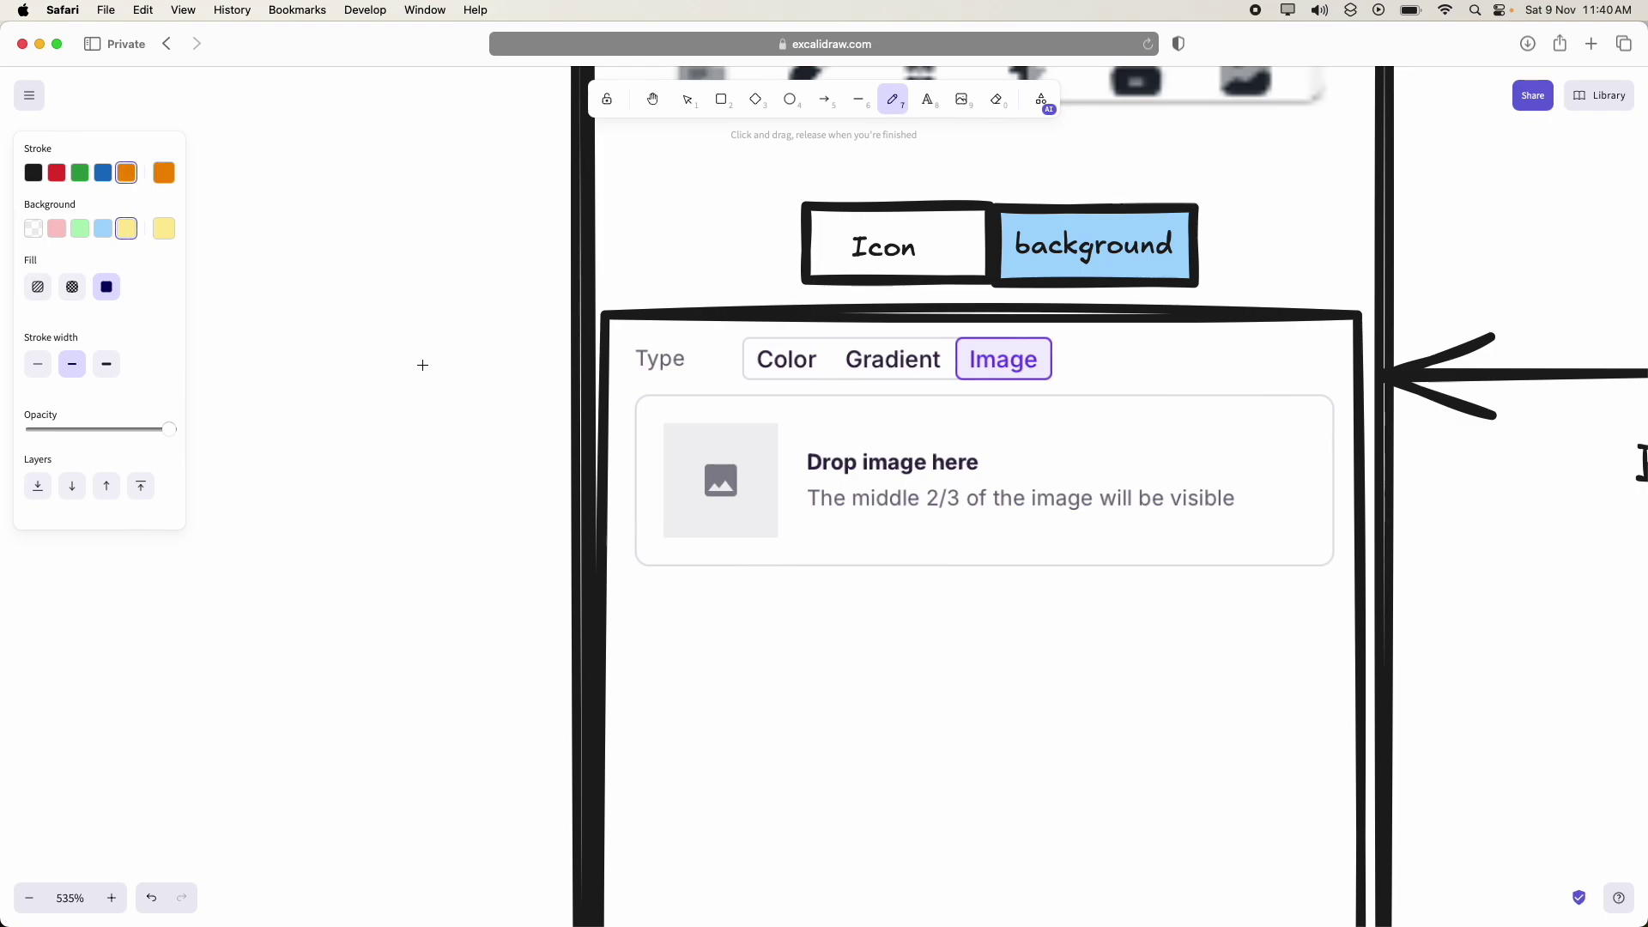
pyautogui.moveTo(373, 361)
pyautogui.mouseDown()
pyautogui.moveTo(507, 357)
pyautogui.moveTo(507, 316)
pyautogui.moveTo(578, 357)
pyautogui.moveTo(526, 419)
pyautogui.mouseUp()
# - Handwrite 'Toggle' with 'btns' below it in orange beside the Type-row arrow
pyautogui.click(652, 99)
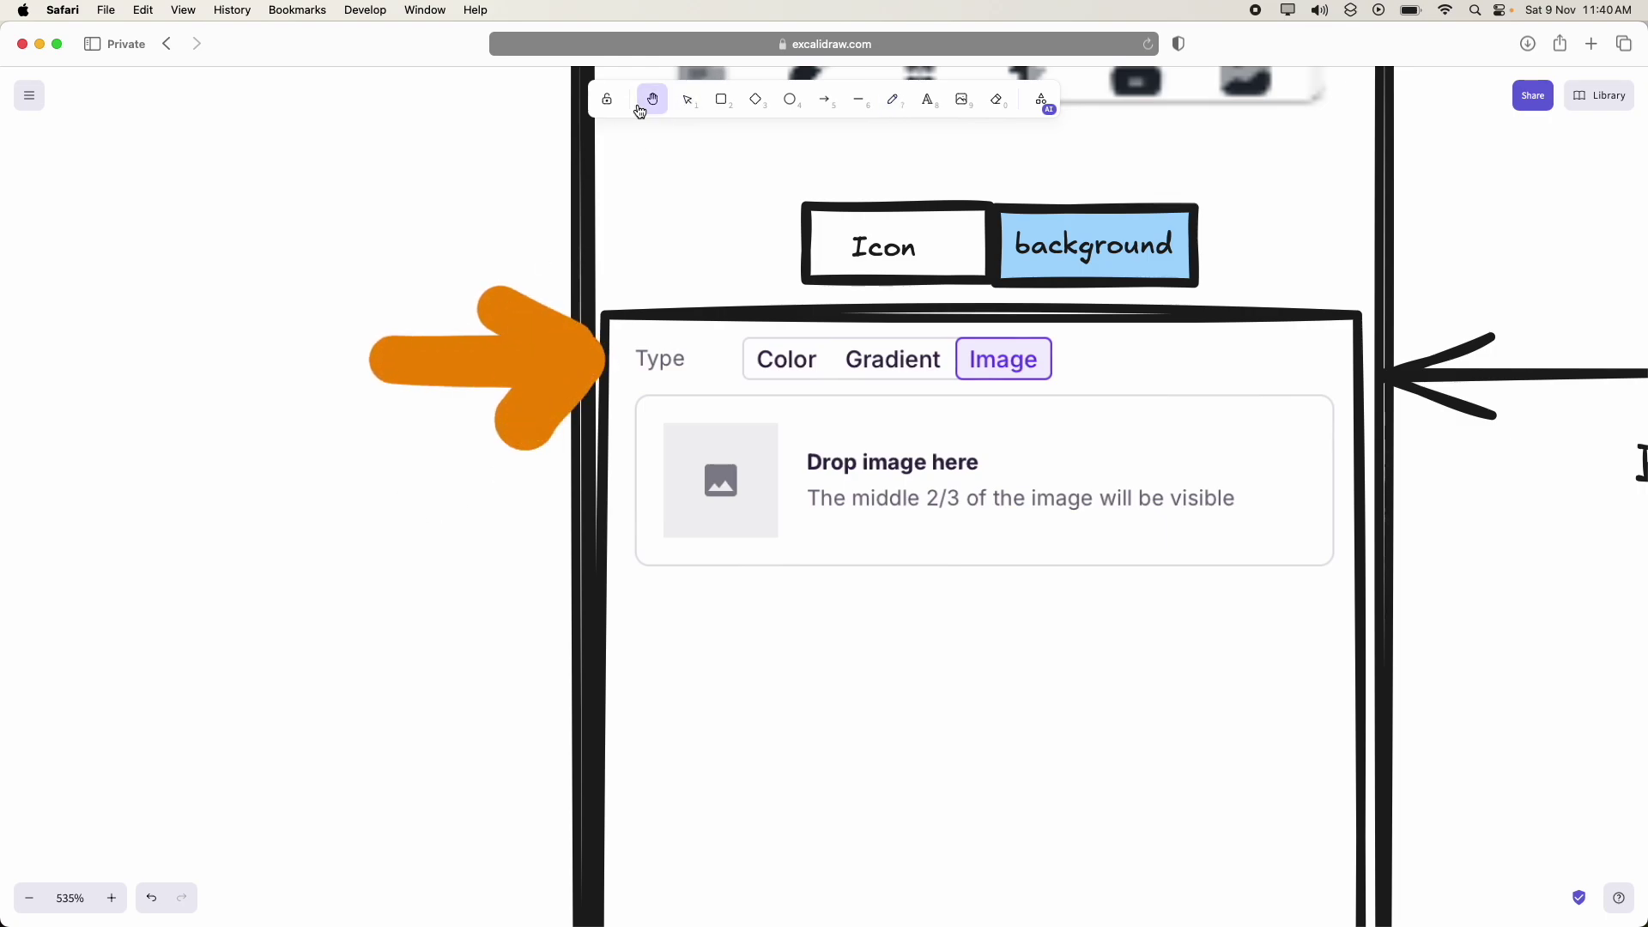
pyautogui.moveTo(635, 389); pyautogui.dragTo(1123, 410)
pyautogui.click(893, 99)
pyautogui.moveTo(350, 324); pyautogui.dragTo(352, 402)
pyautogui.moveTo(296, 301); pyautogui.dragTo(401, 273)
pyautogui.moveTo(399, 319)
pyautogui.mouseDown()
pyautogui.moveTo(434, 342)
pyautogui.moveTo(489, 326)
pyautogui.mouseUp()
pyautogui.moveTo(583, 279)
pyautogui.mouseDown()
pyautogui.moveTo(544, 284)
pyautogui.moveTo(729, 291)
pyautogui.moveTo(816, 177)
pyautogui.moveTo(1043, 288)
pyautogui.mouseUp()
pyautogui.moveTo(304, 601); pyautogui.dragTo(351, 755)
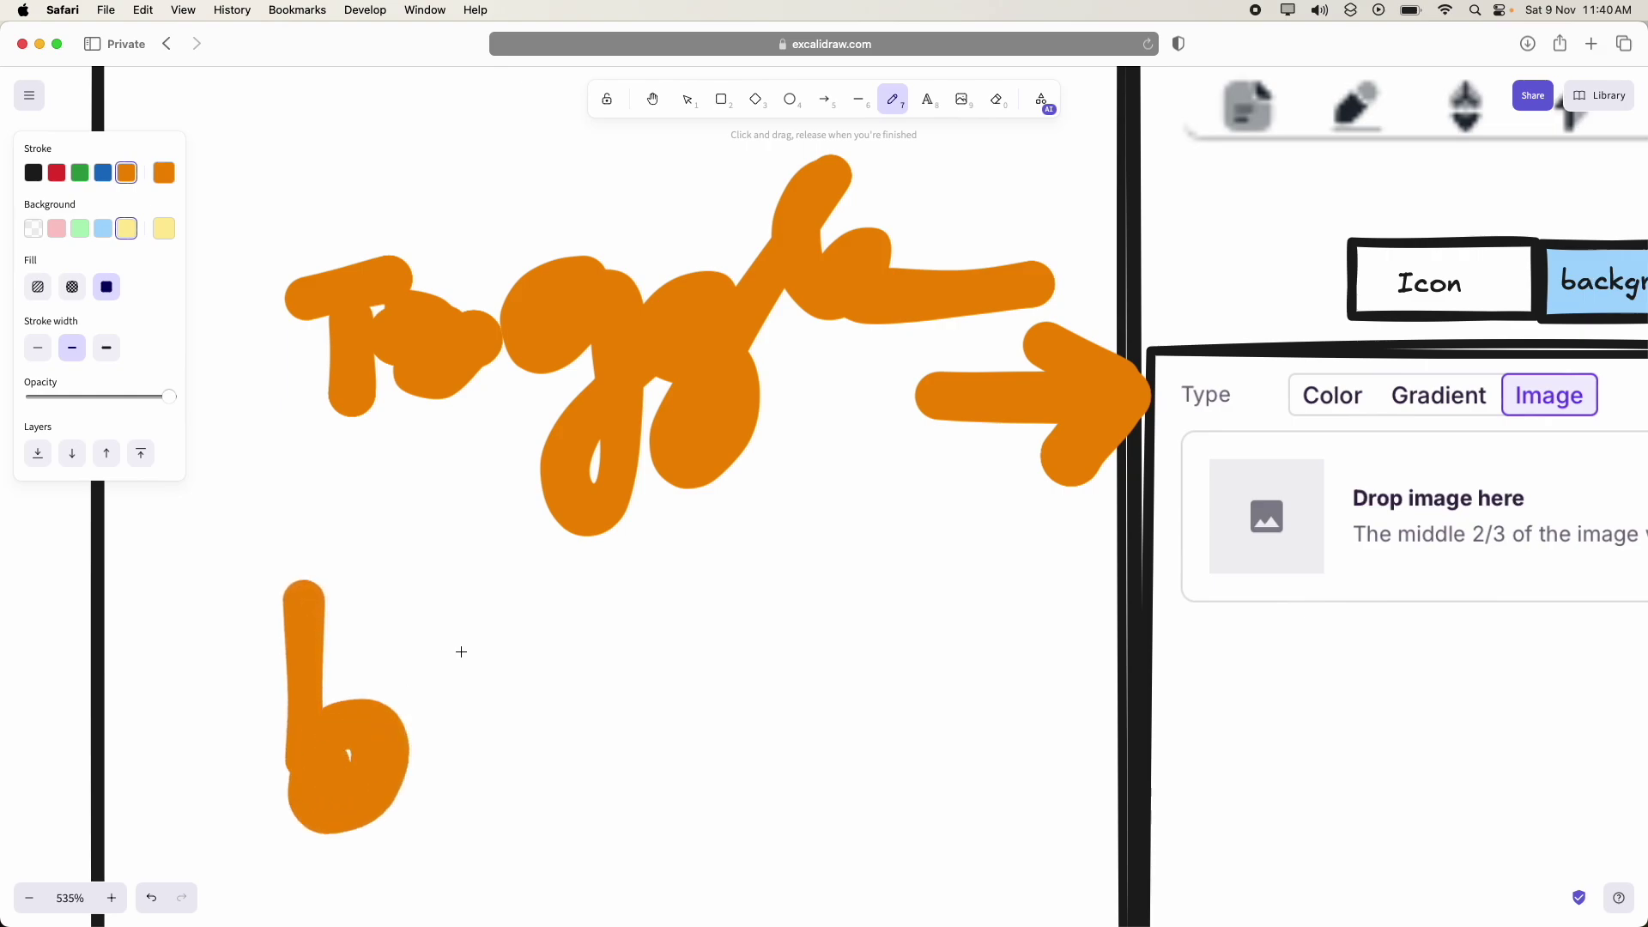
pyautogui.moveTo(502, 601); pyautogui.dragTo(519, 739)
pyautogui.moveTo(445, 680)
pyautogui.mouseDown()
pyautogui.moveTo(817, 614)
pyautogui.moveTo(798, 738)
pyautogui.mouseUp()
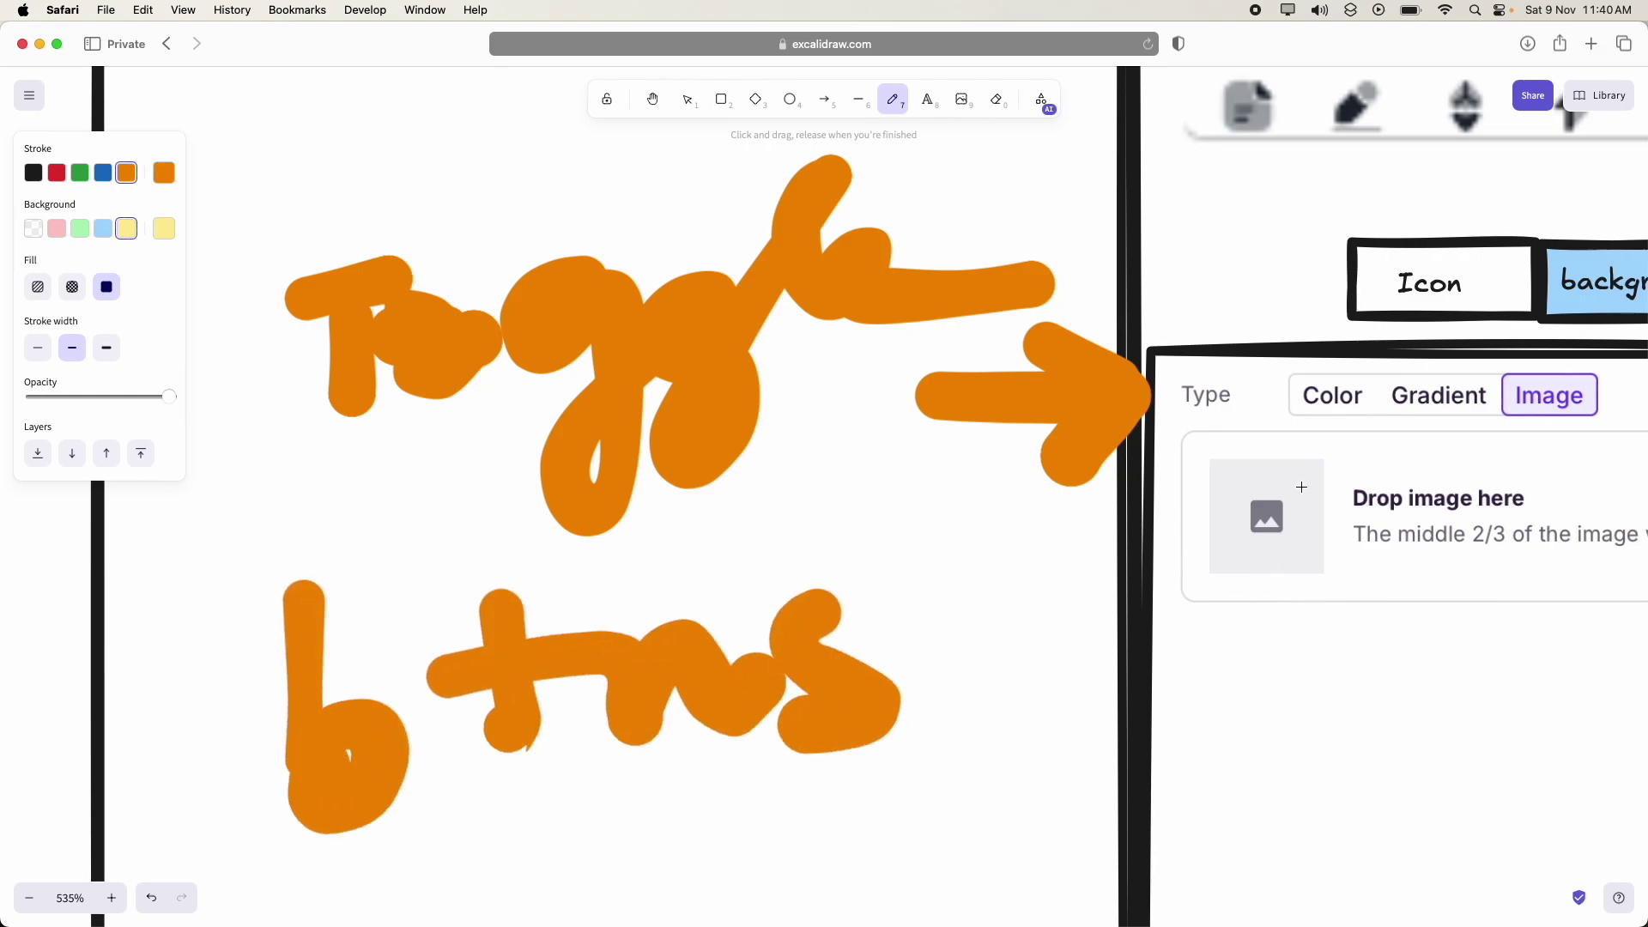
pyautogui.press('q')
pyautogui.scroll(-3, 752, 647)
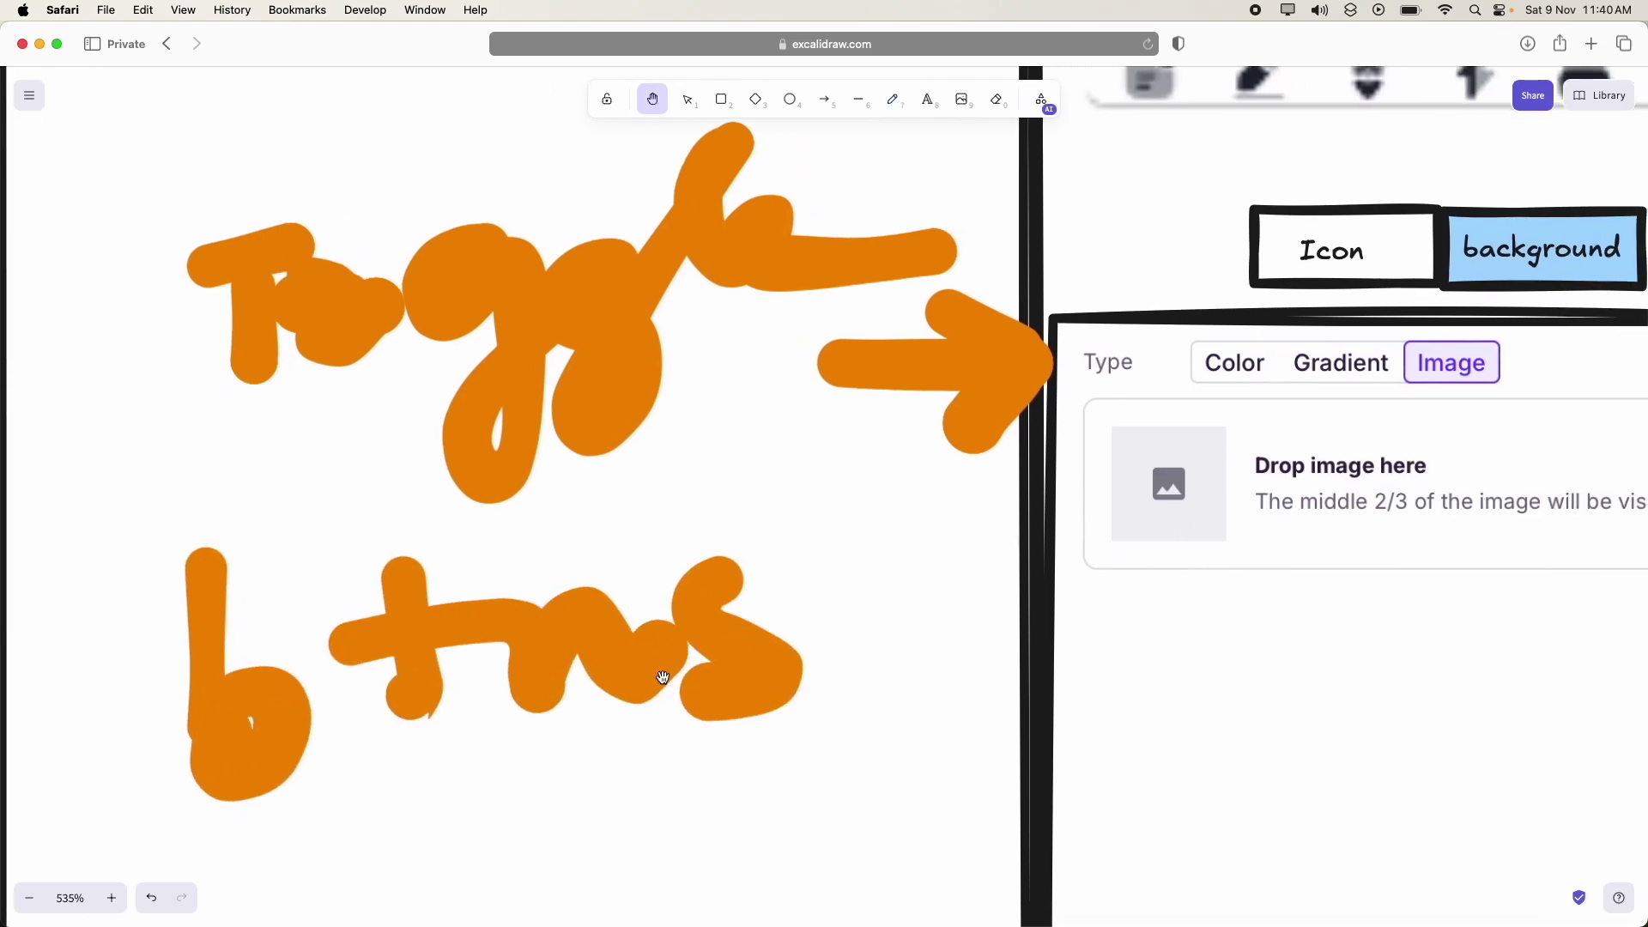
# - Draw three thick orange strokes to the right of TASK 8's Effect dropdown
pyautogui.scroll(-2, 839, 545)
pyautogui.scroll(-5, 841, 544)
pyautogui.scroll(-3, 684, 636)
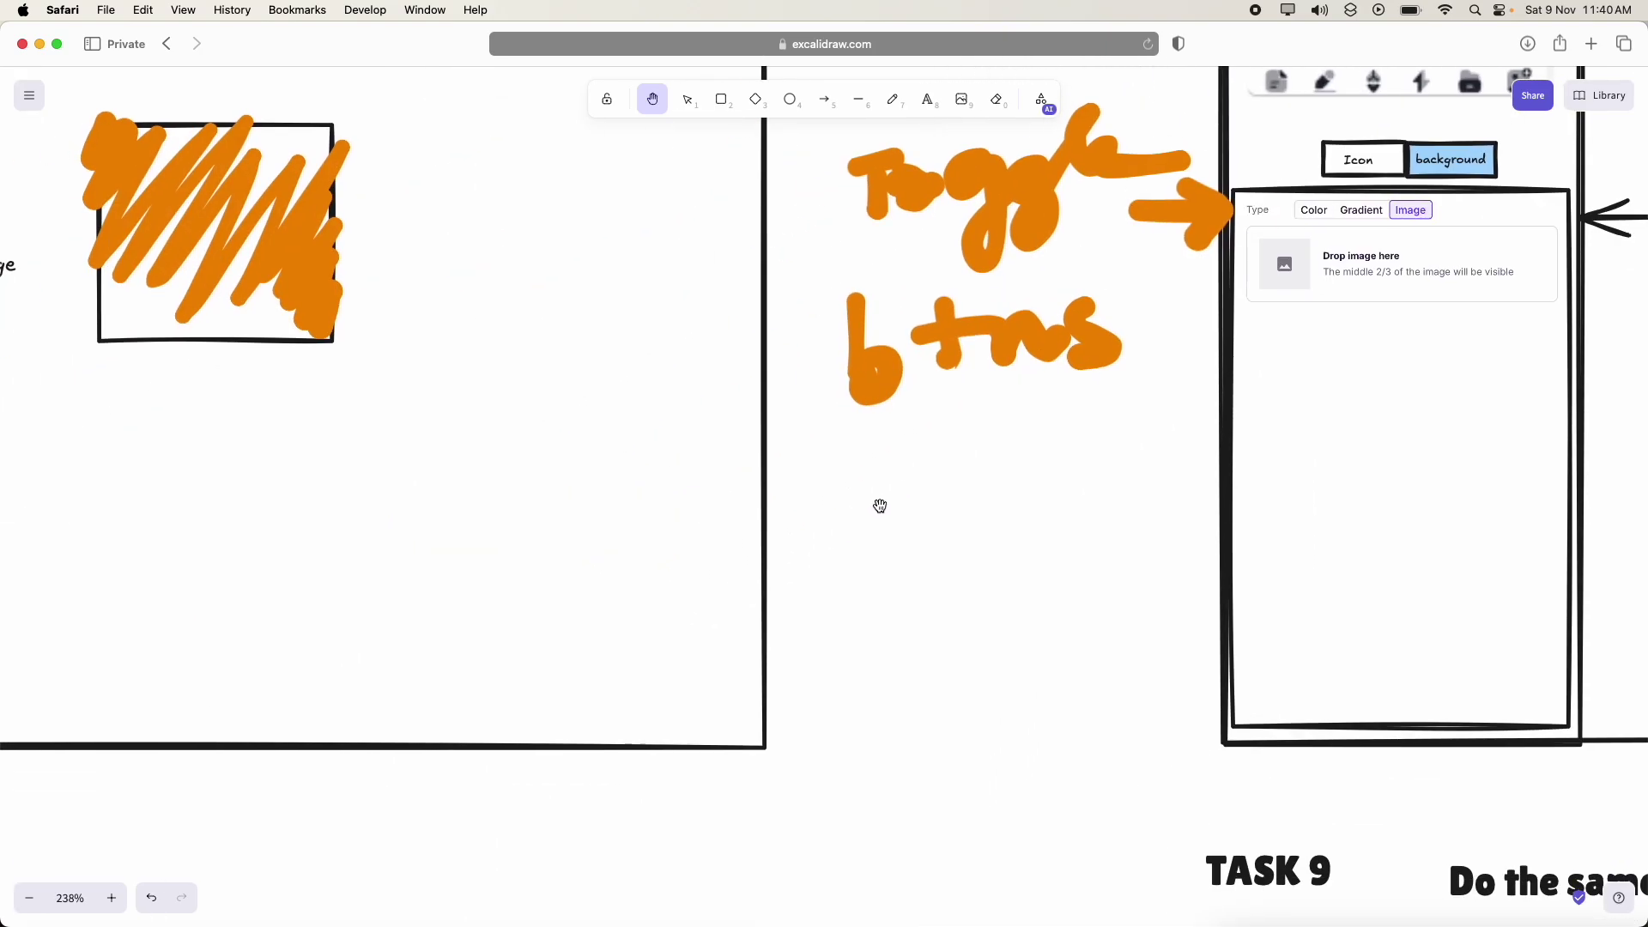
pyautogui.scroll(-2, 879, 504)
pyautogui.scroll(5, 832, 661)
pyautogui.hscroll(-5, 642, 551)
pyautogui.scroll(-3, 642, 552)
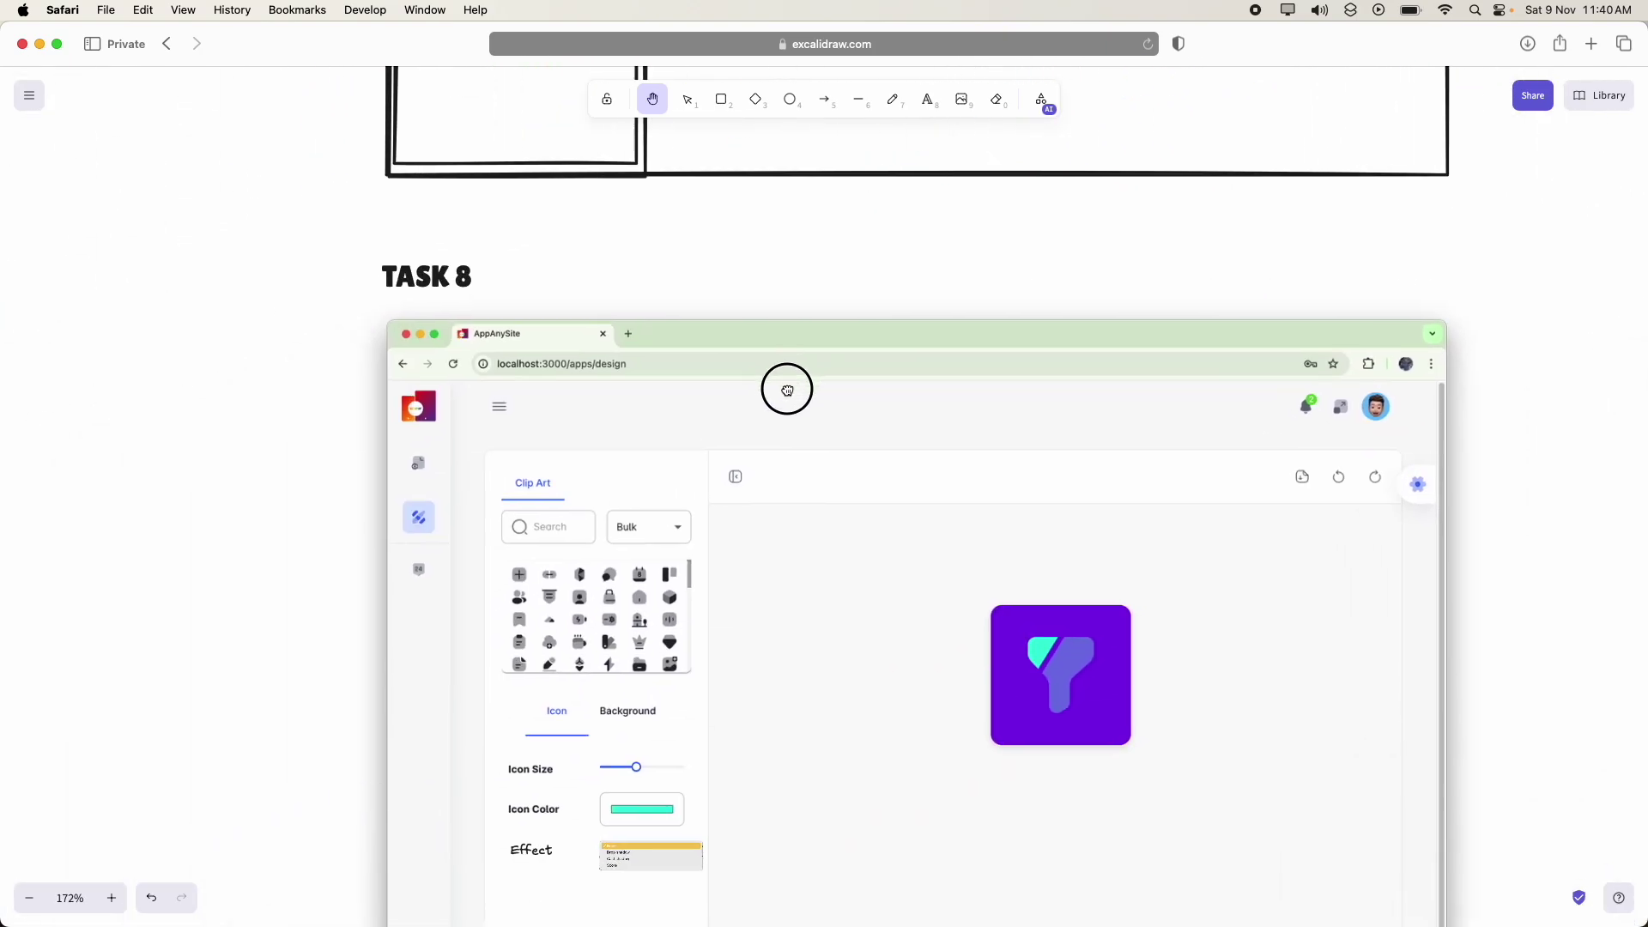
pyautogui.scroll(-5, 632, 603)
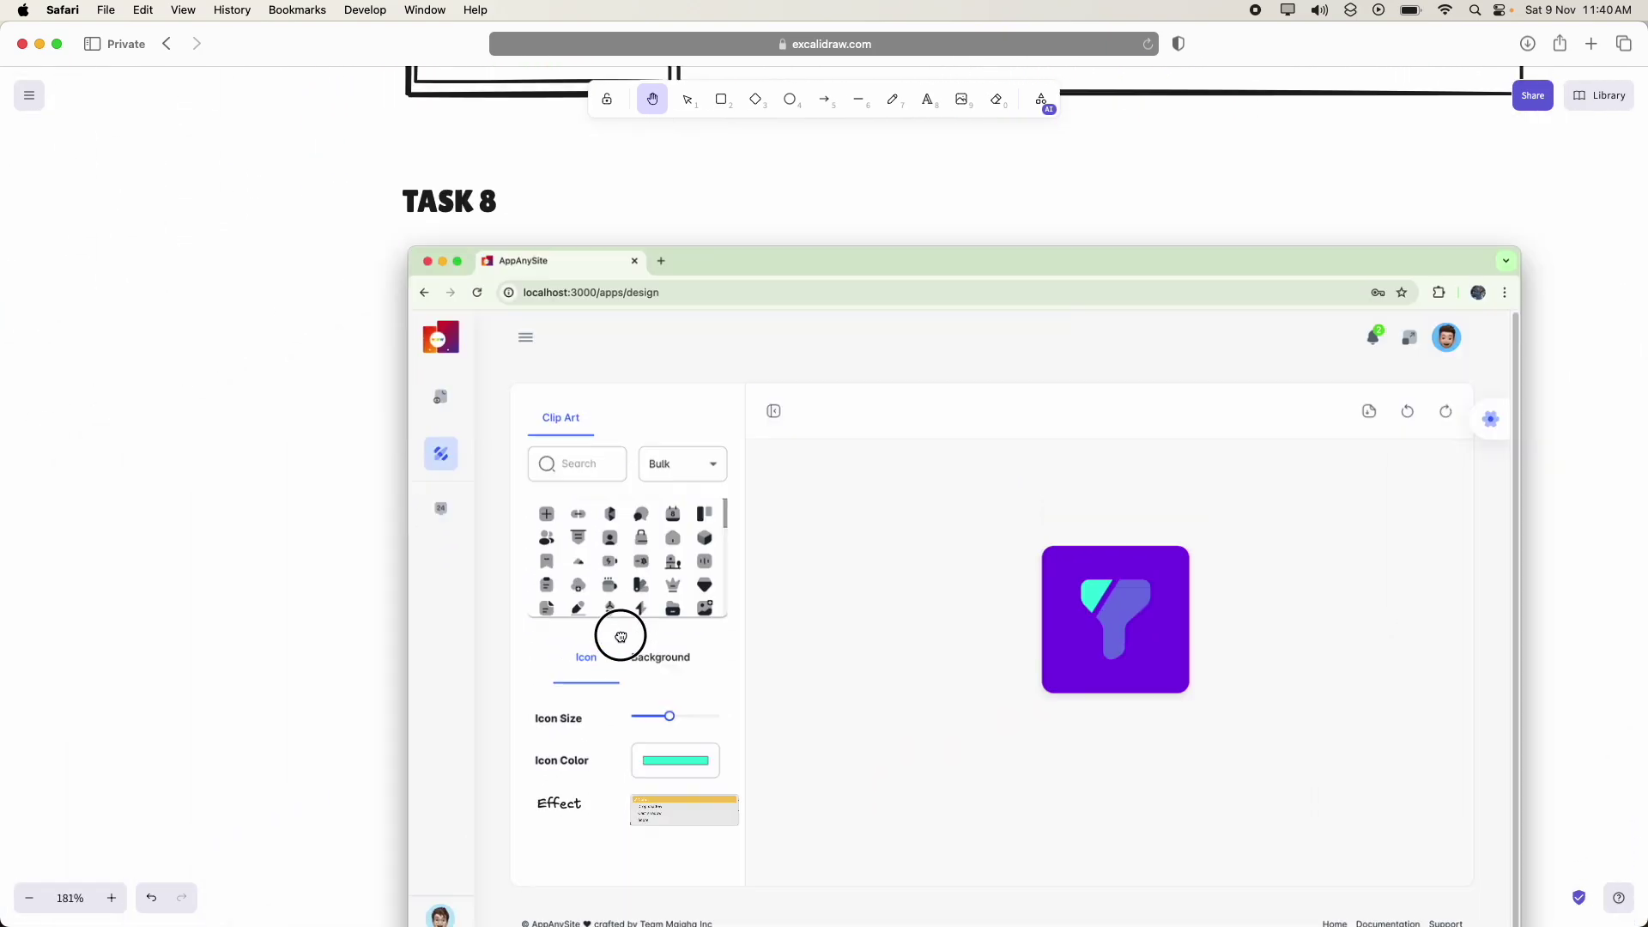
pyautogui.scroll(10, 678, 678)
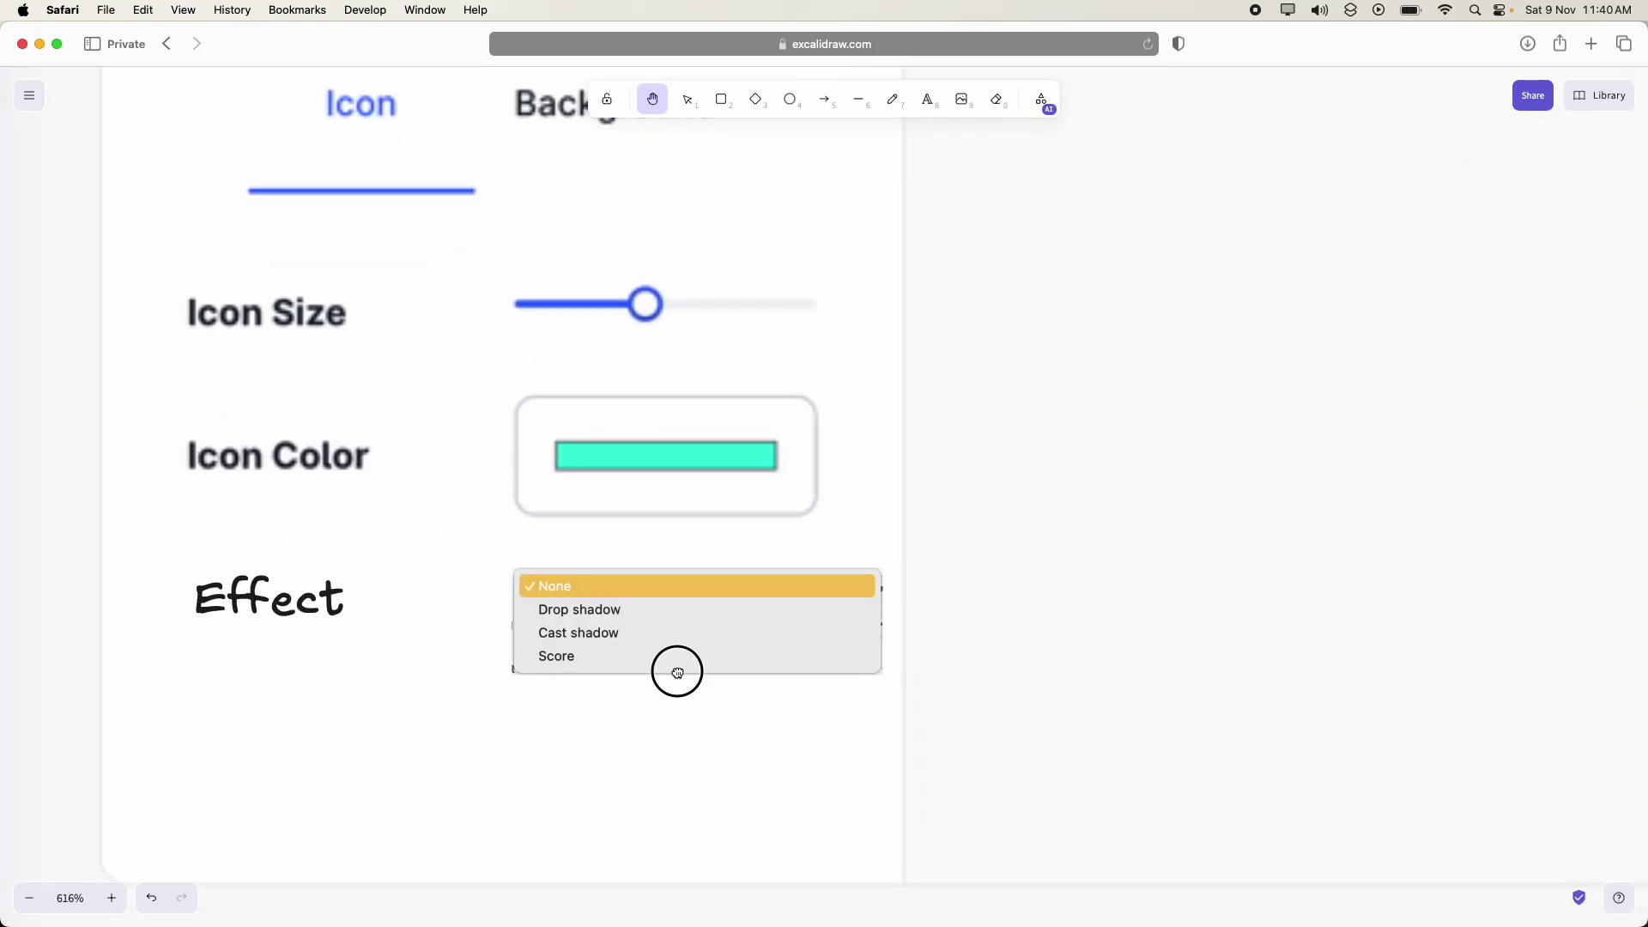
pyautogui.scroll(-8, 816, 660)
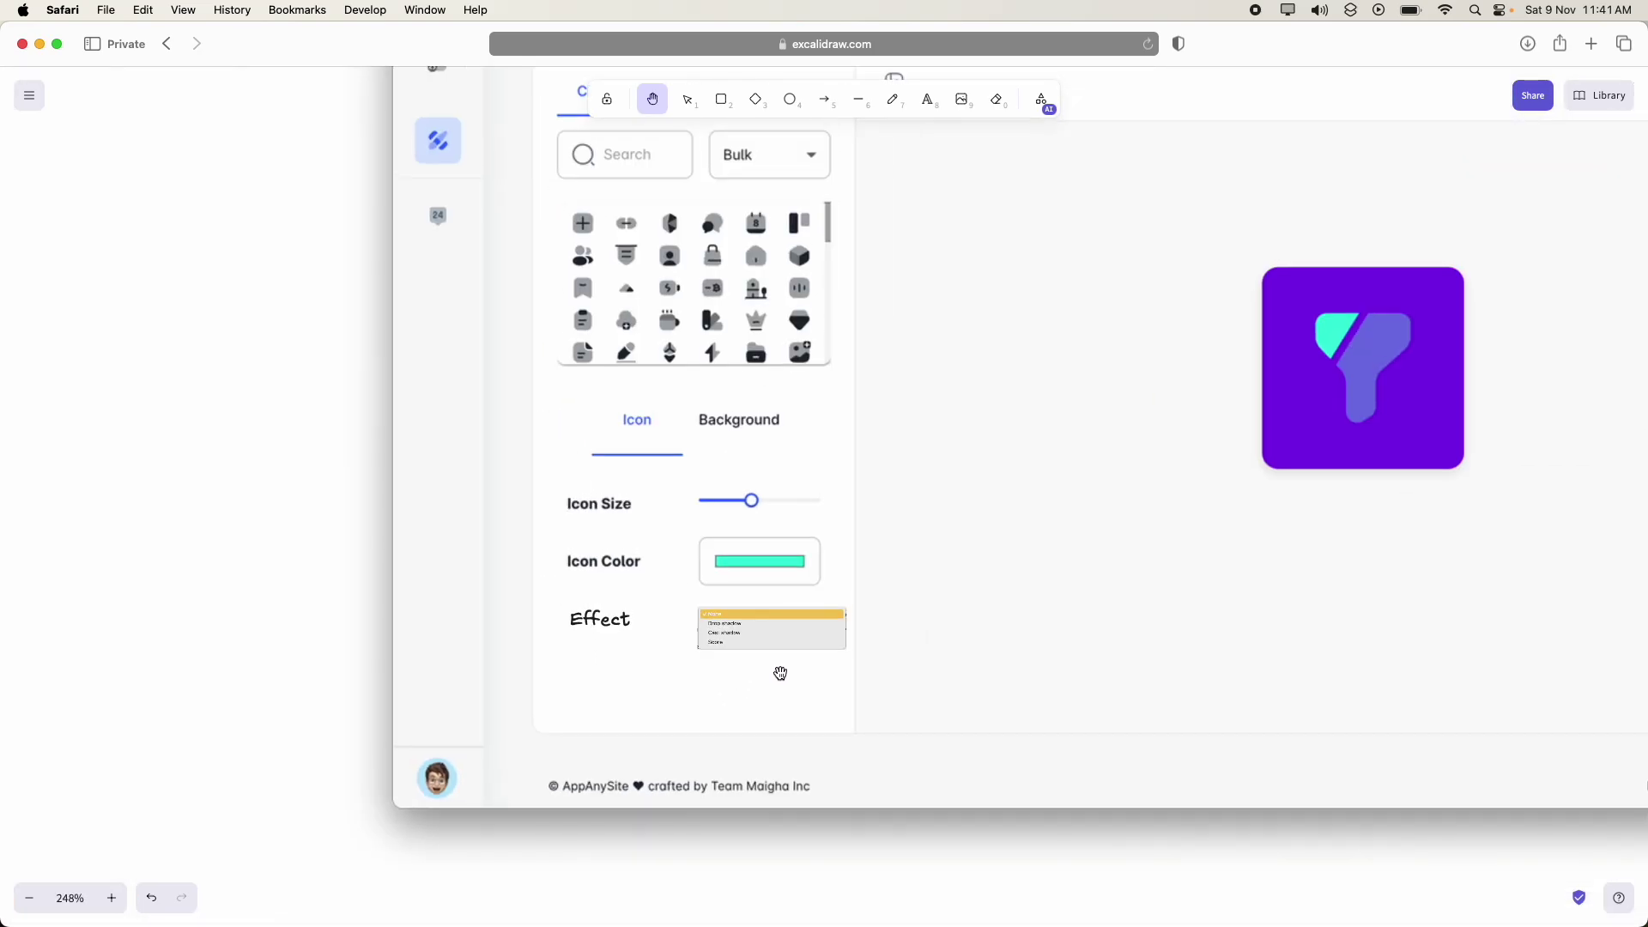
pyautogui.moveTo(780, 673); pyautogui.dragTo(567, 585)
pyautogui.scroll(8, 566, 585)
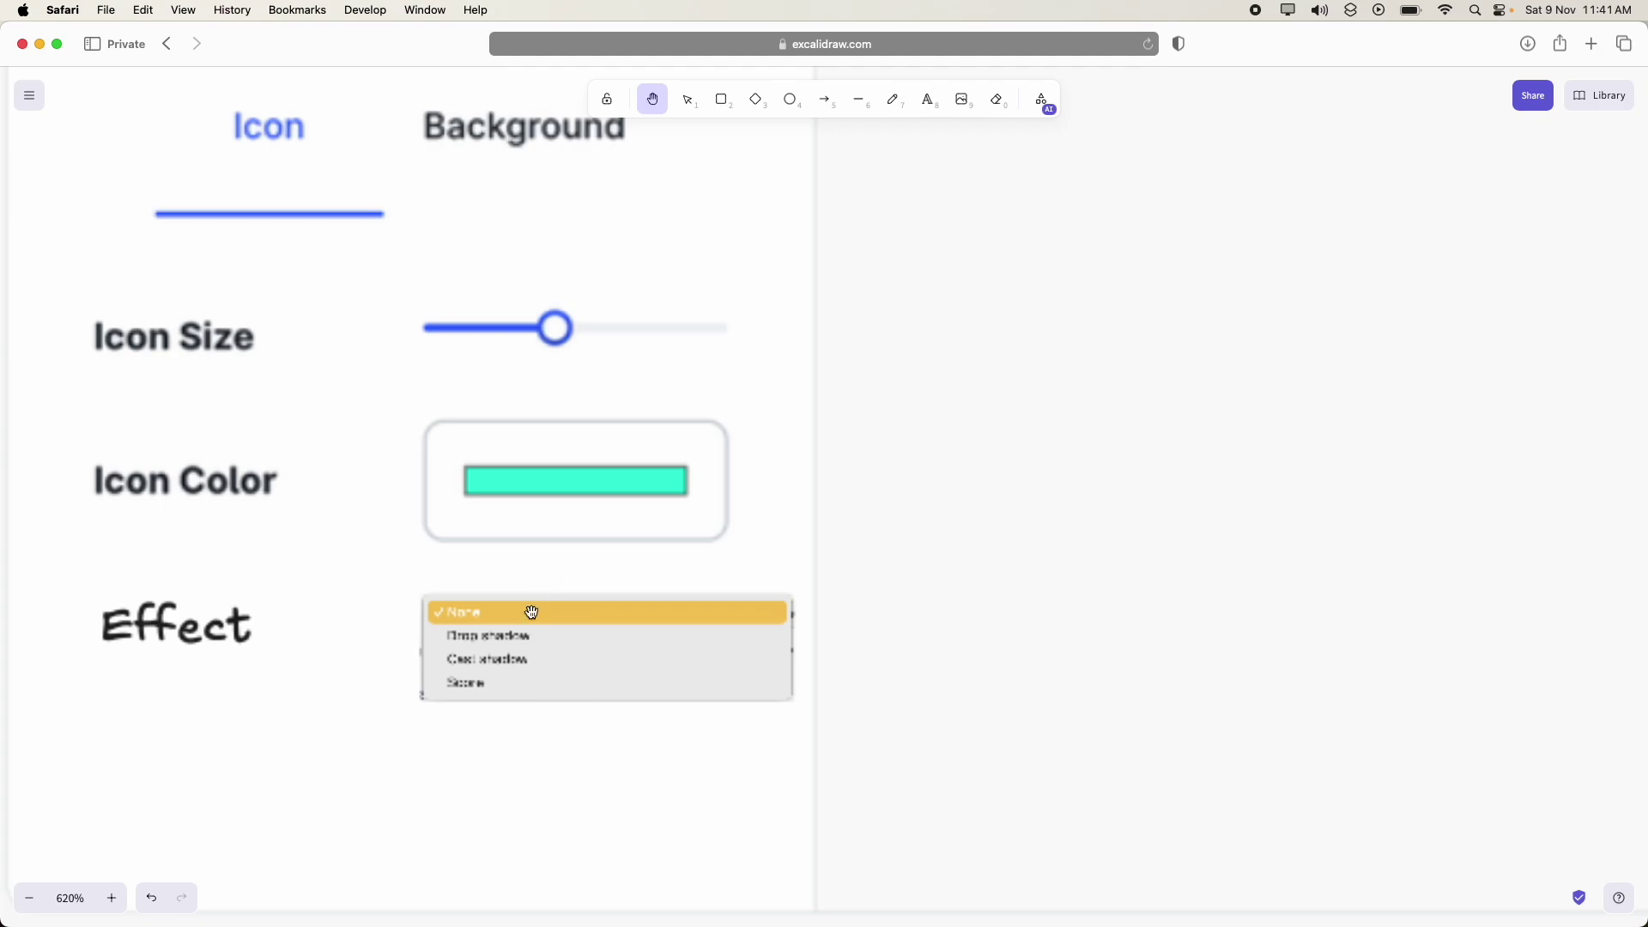
pyautogui.scroll(-3, 526, 611)
pyautogui.click(894, 99)
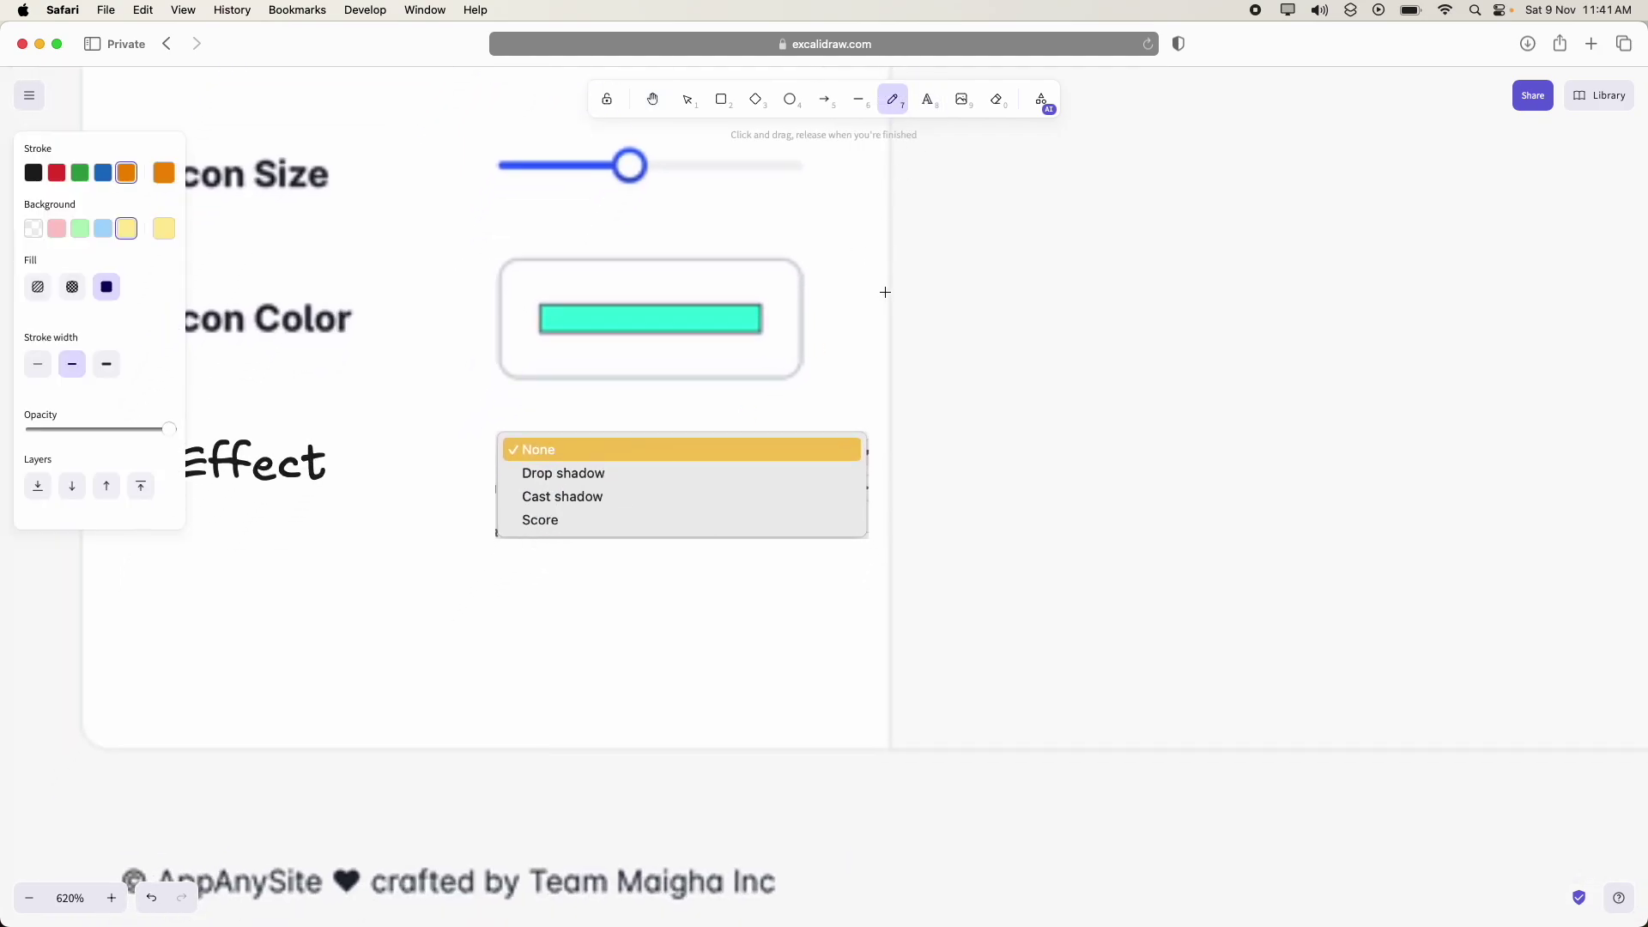
pyautogui.moveTo(923, 462); pyautogui.dragTo(1040, 453)
pyautogui.moveTo(927, 506); pyautogui.dragTo(1063, 506)
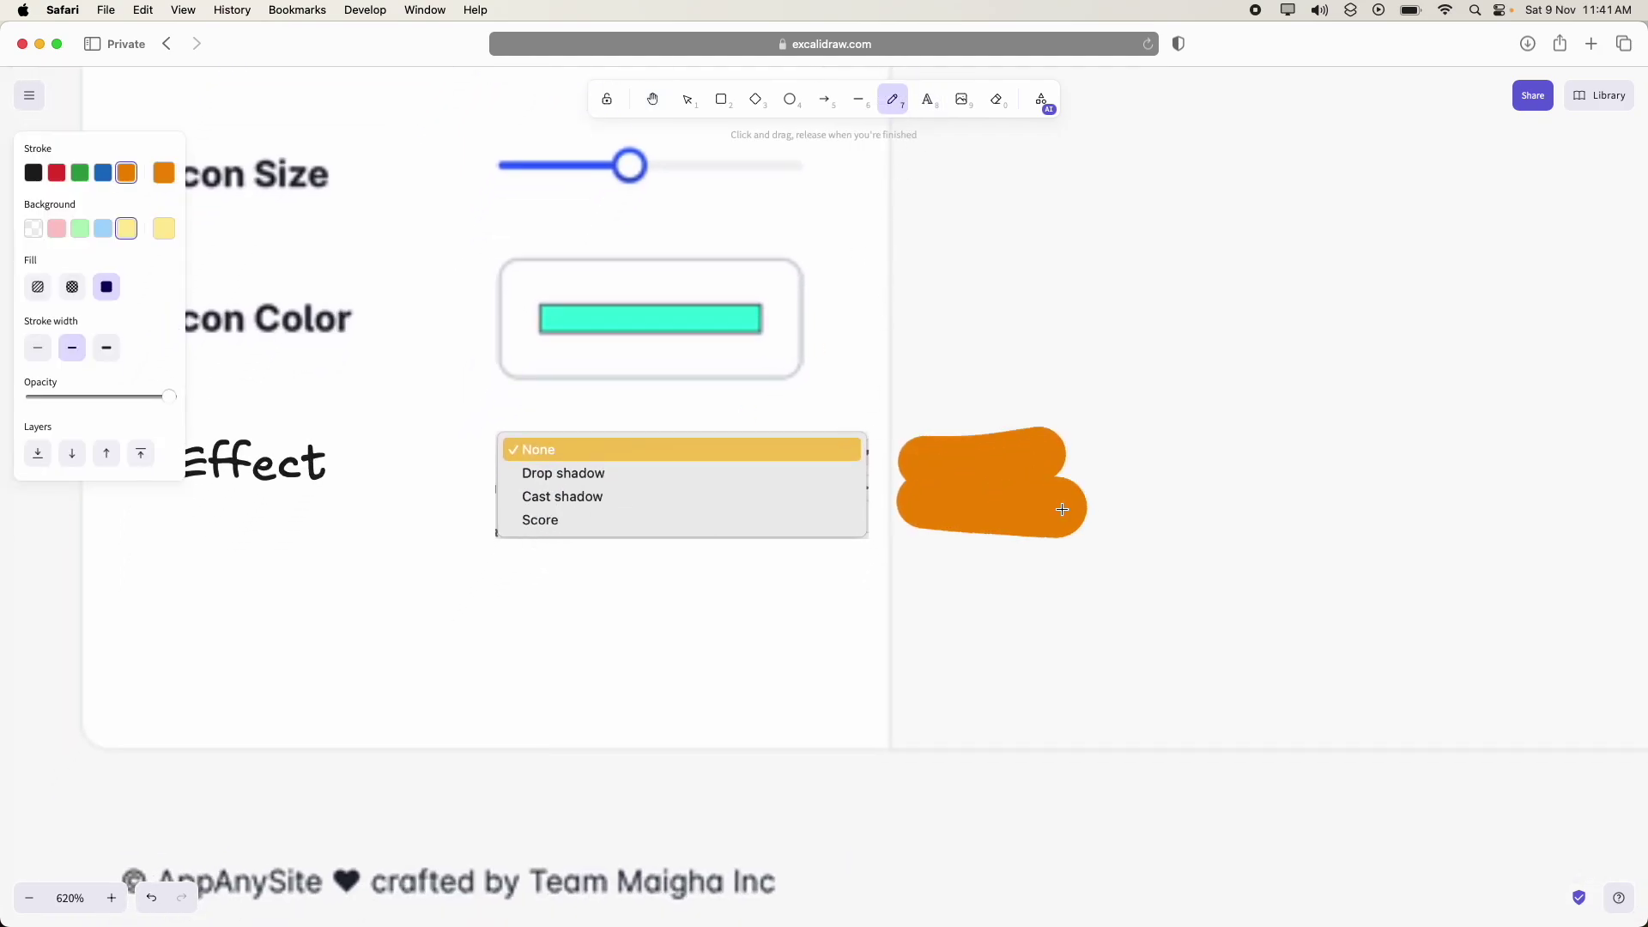
pyautogui.moveTo(905, 554); pyautogui.dragTo(1088, 578)
# - Mark the left side of the Effect dropdown with orange strokes and dots
pyautogui.moveTo(448, 479); pyautogui.dragTo(445, 518)
pyautogui.click(458, 567)
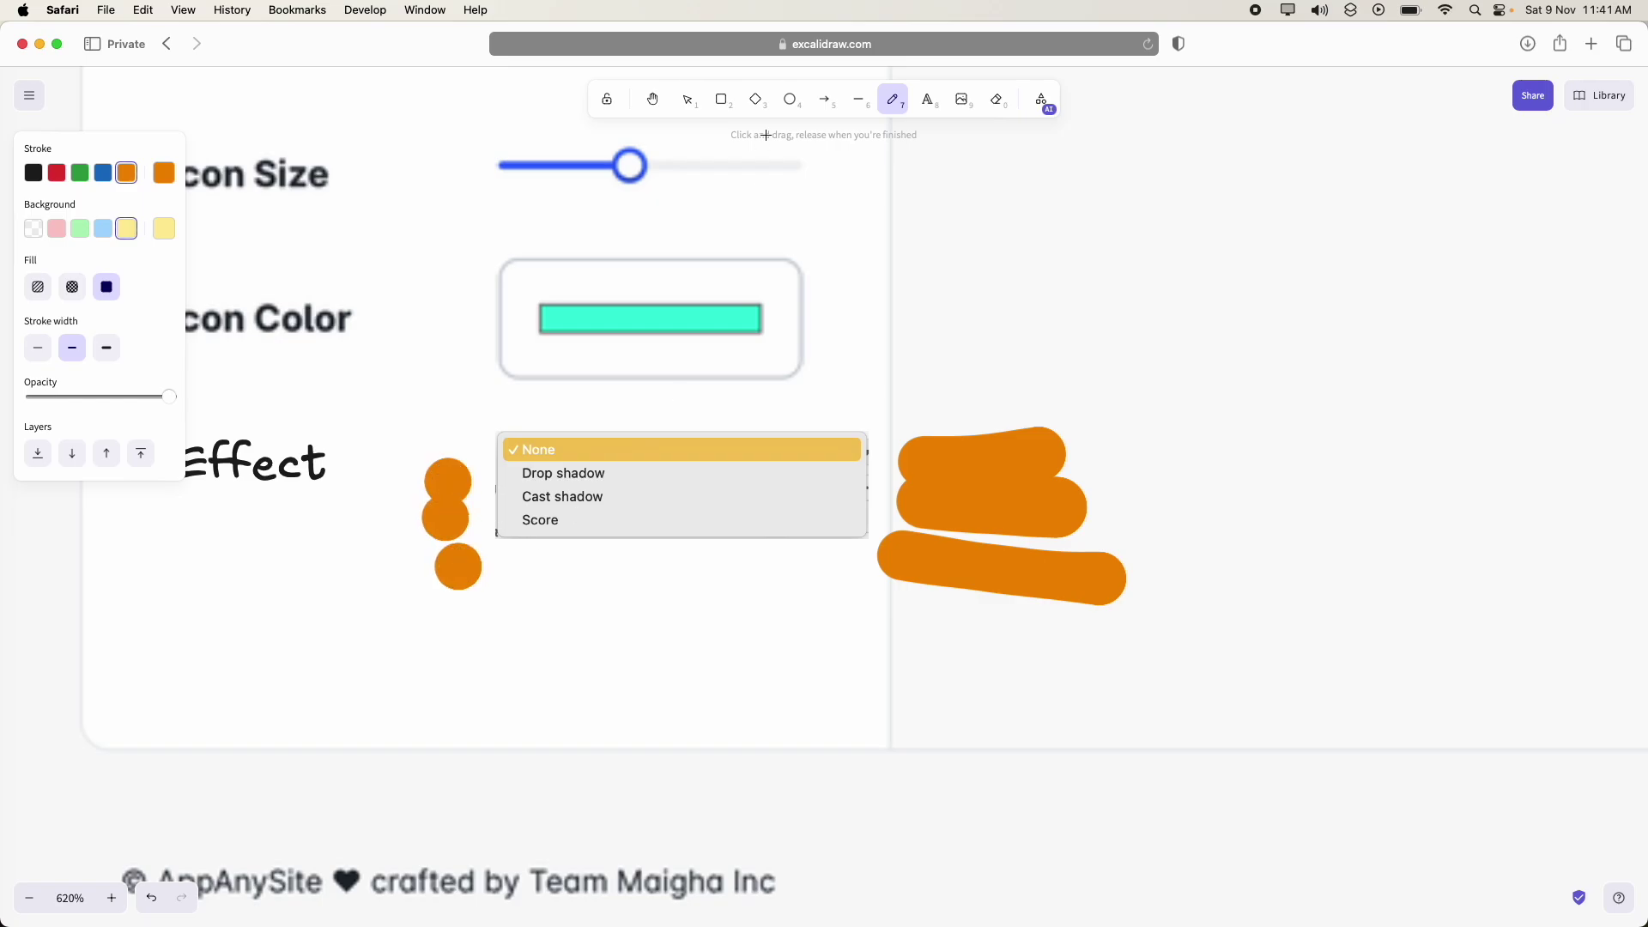
pyautogui.click(652, 100)
pyautogui.scroll(-10, 859, 408)
# - Find the Task 9 4K effect examples and select the Effect None image and label
pyautogui.moveTo(949, 388); pyautogui.dragTo(455, 544)
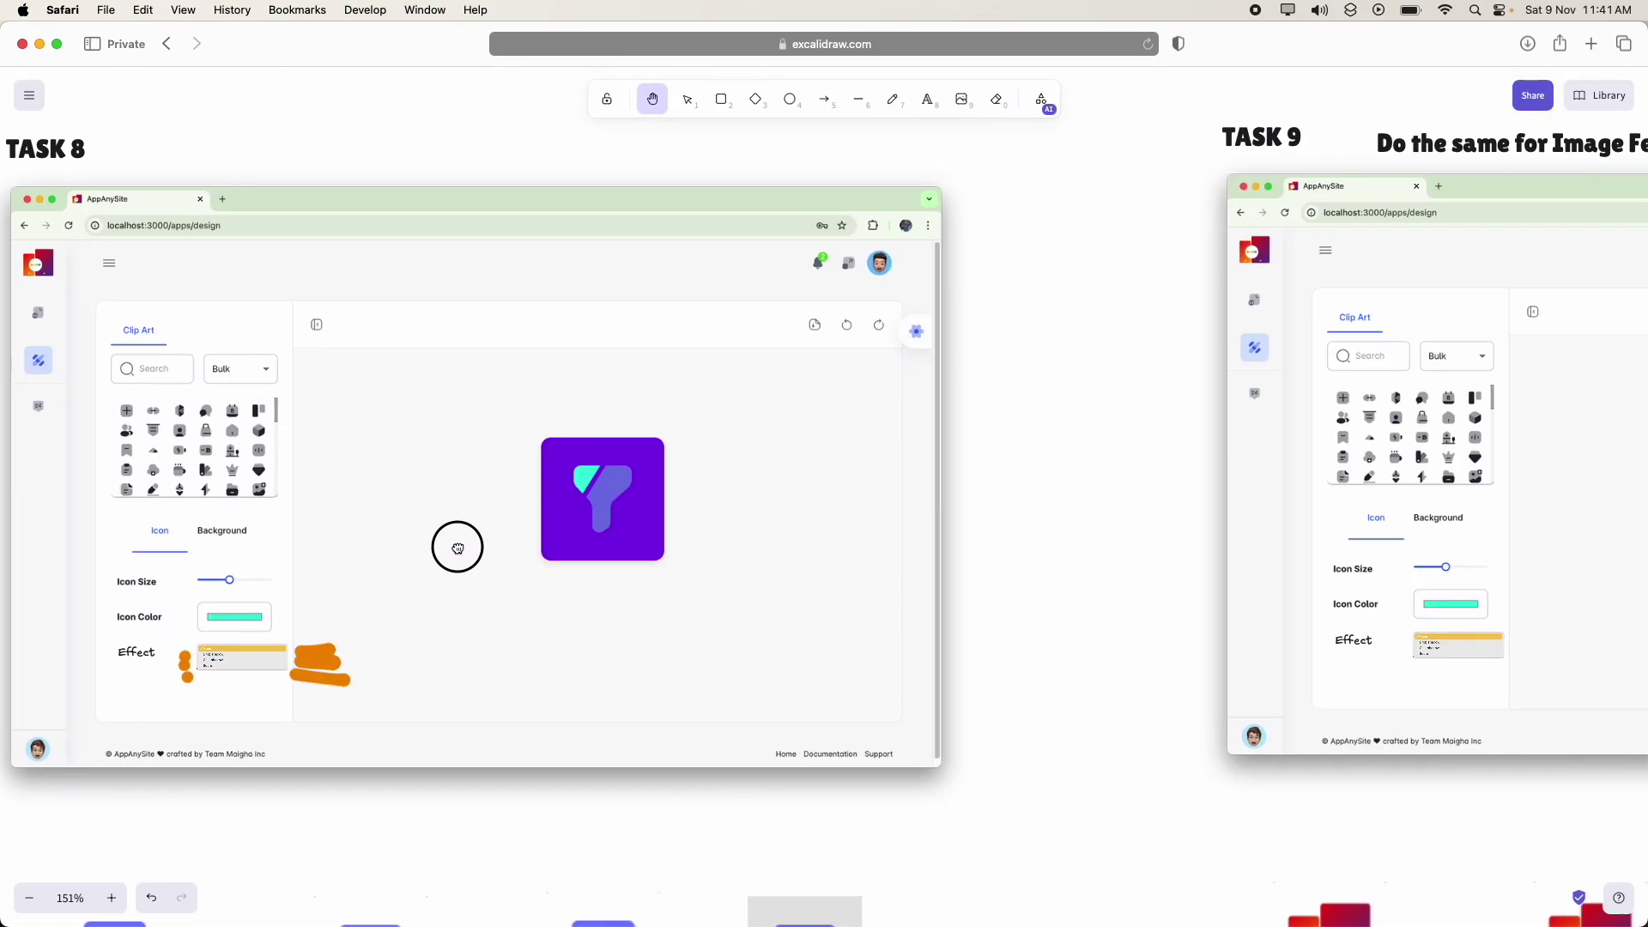
pyautogui.moveTo(1276, 540); pyautogui.dragTo(723, 505)
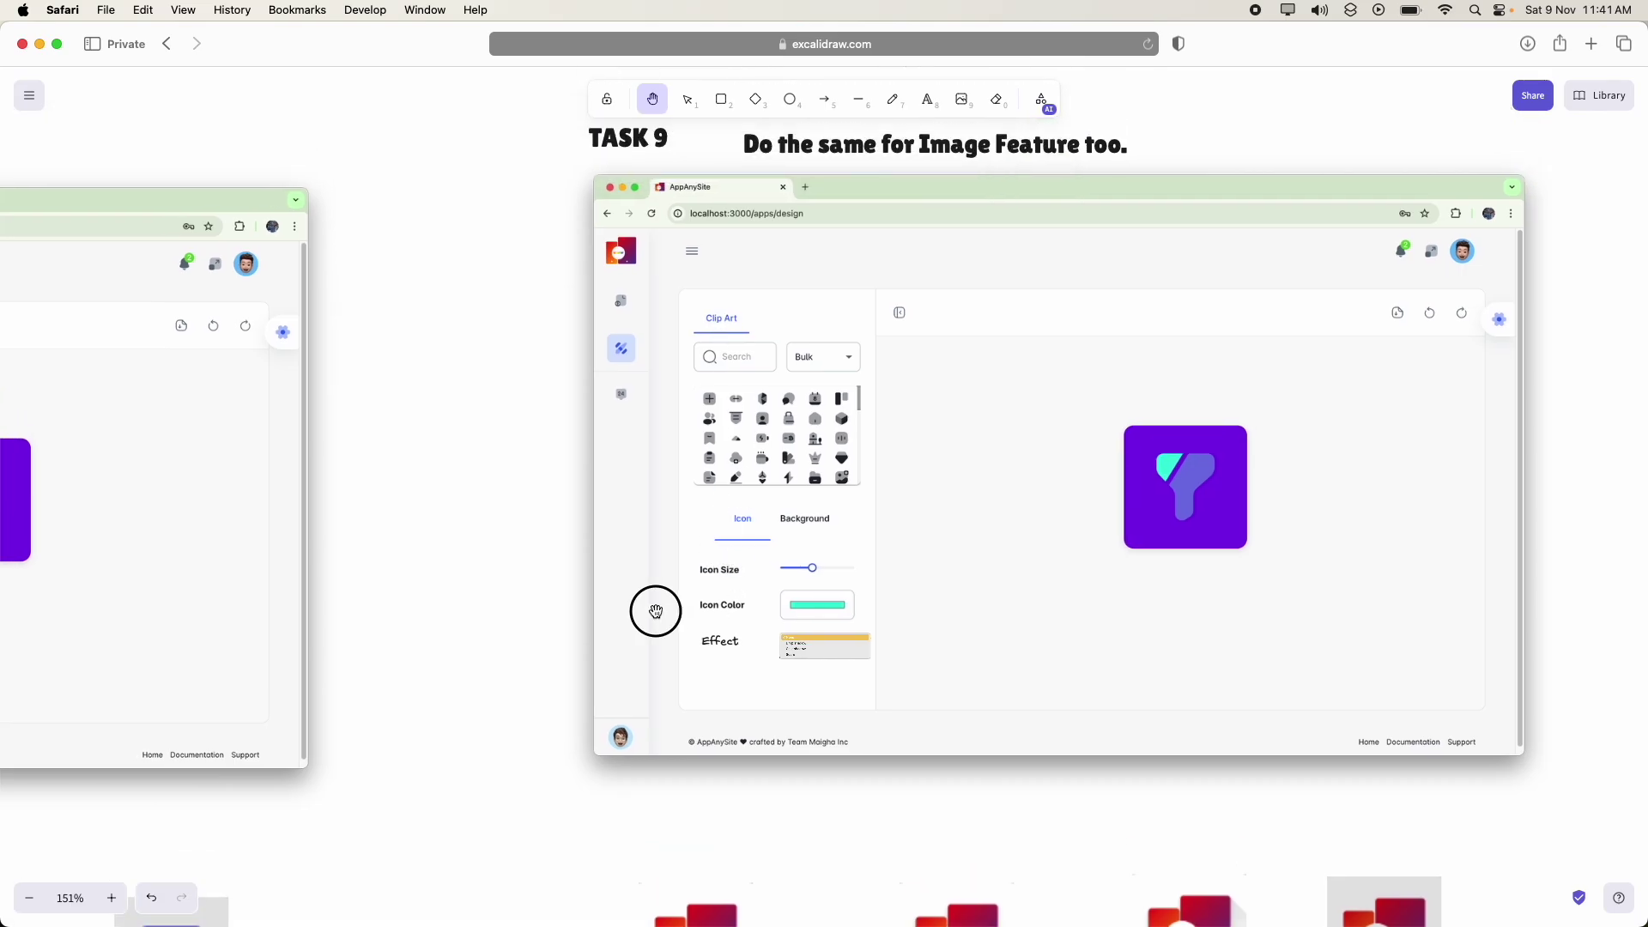
pyautogui.scroll(-10, 654, 610)
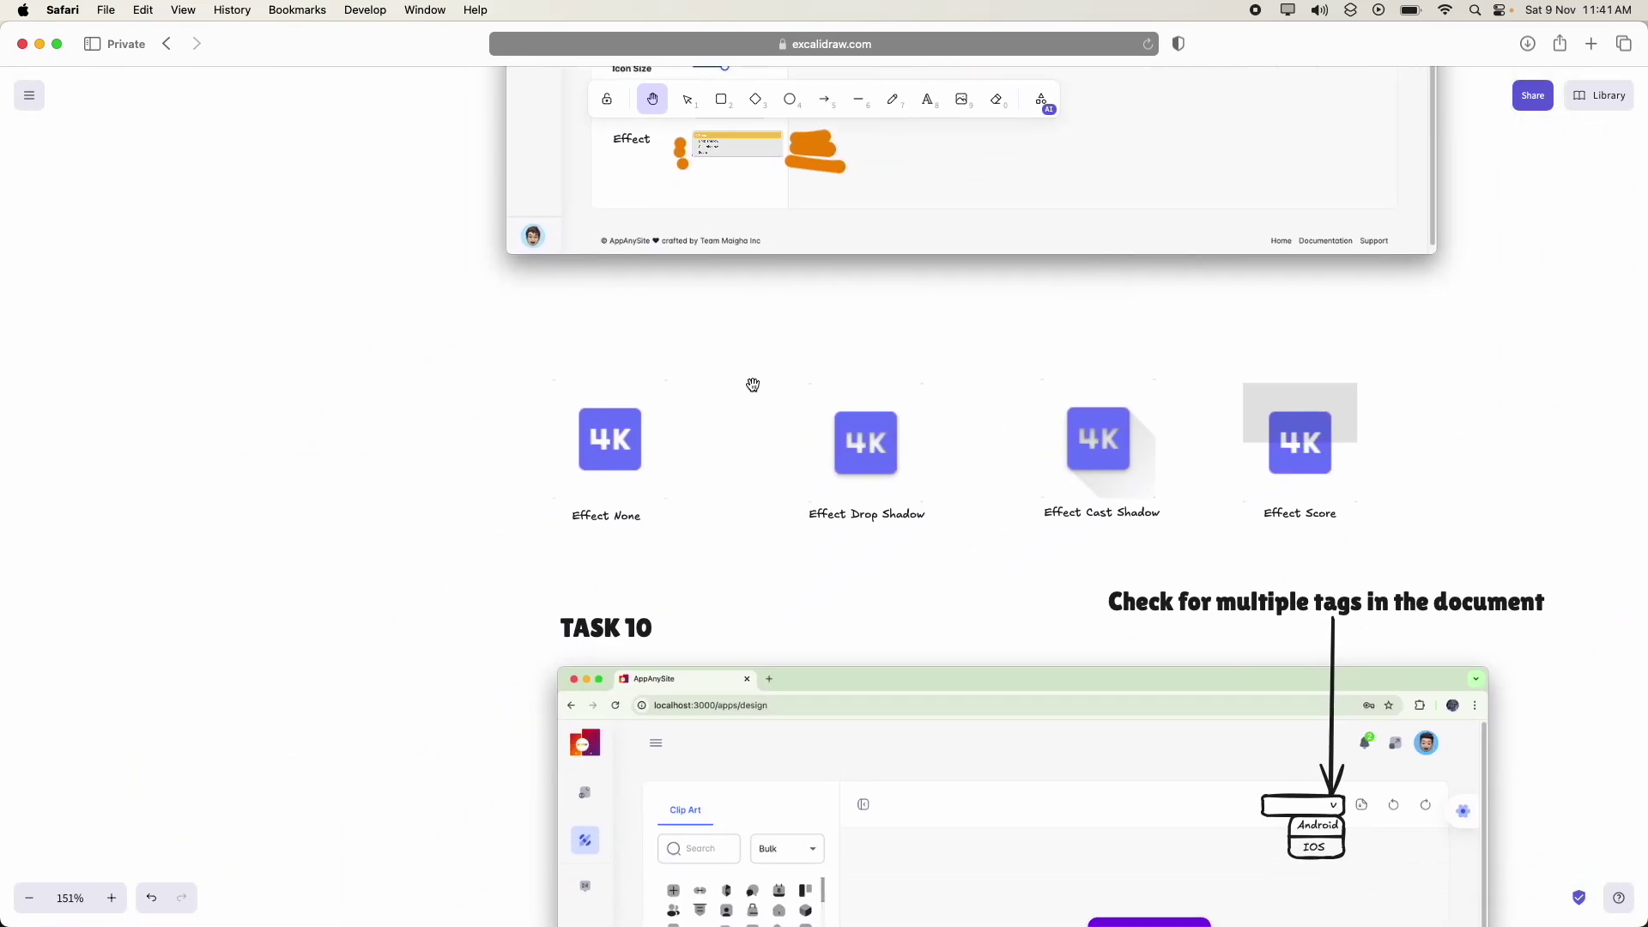
pyautogui.scroll(10, 754, 384)
pyautogui.hscroll(3, 706, 485)
pyautogui.scroll(-2, 706, 486)
pyautogui.scroll(-8, 807, 491)
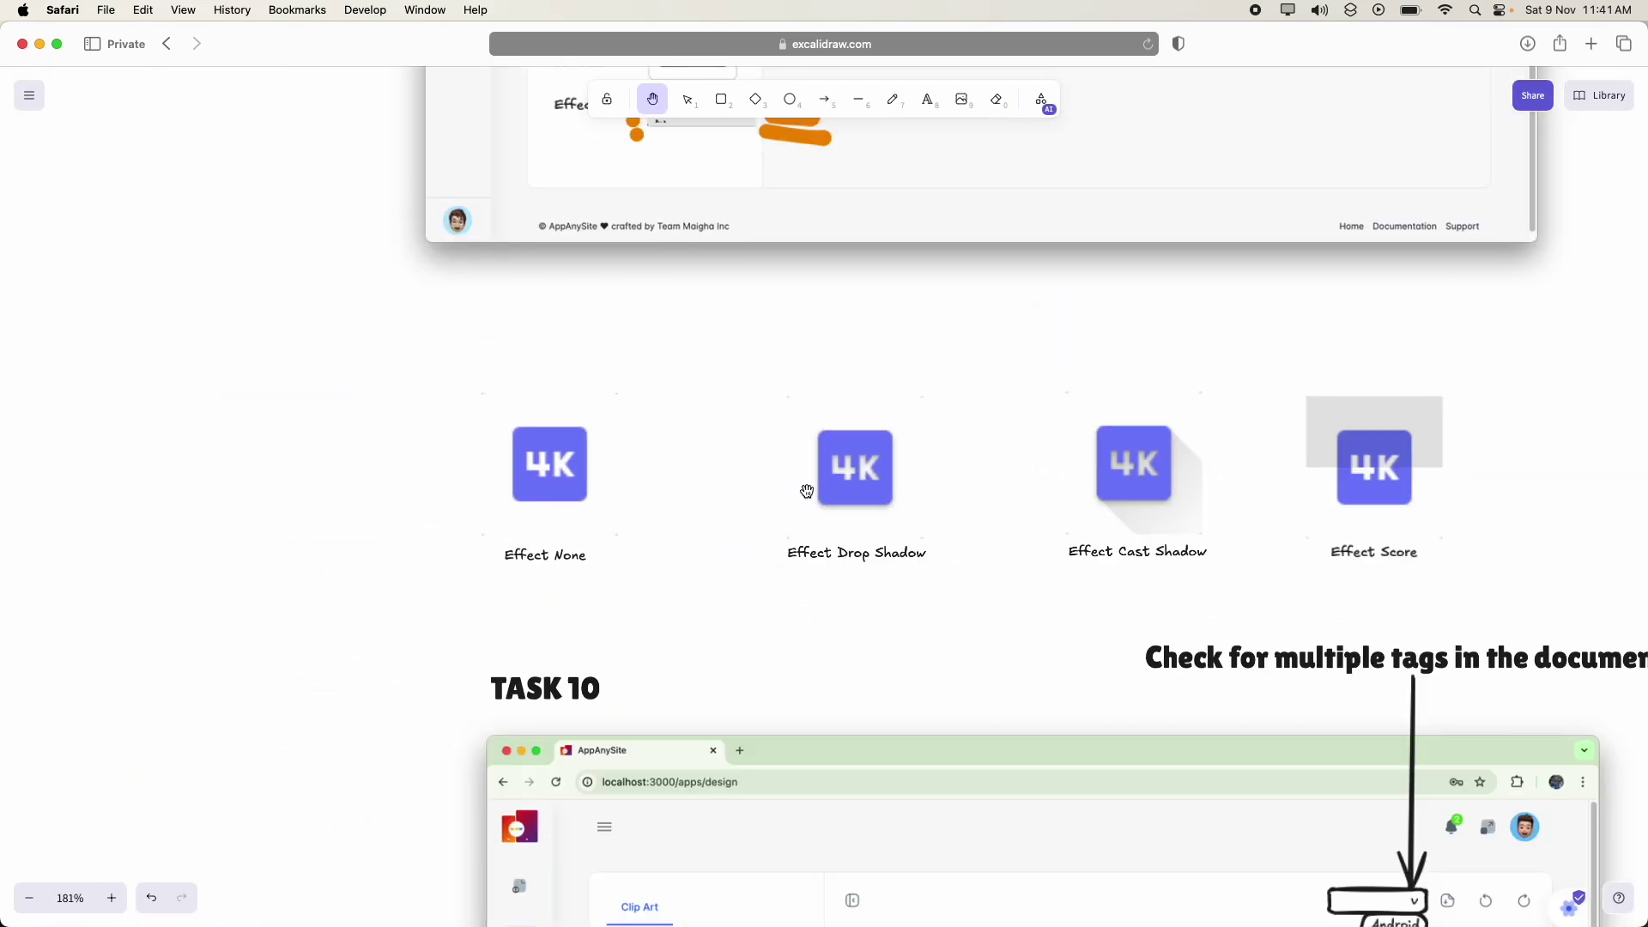
pyautogui.hscroll(3, 807, 490)
pyautogui.scroll(-1, 807, 490)
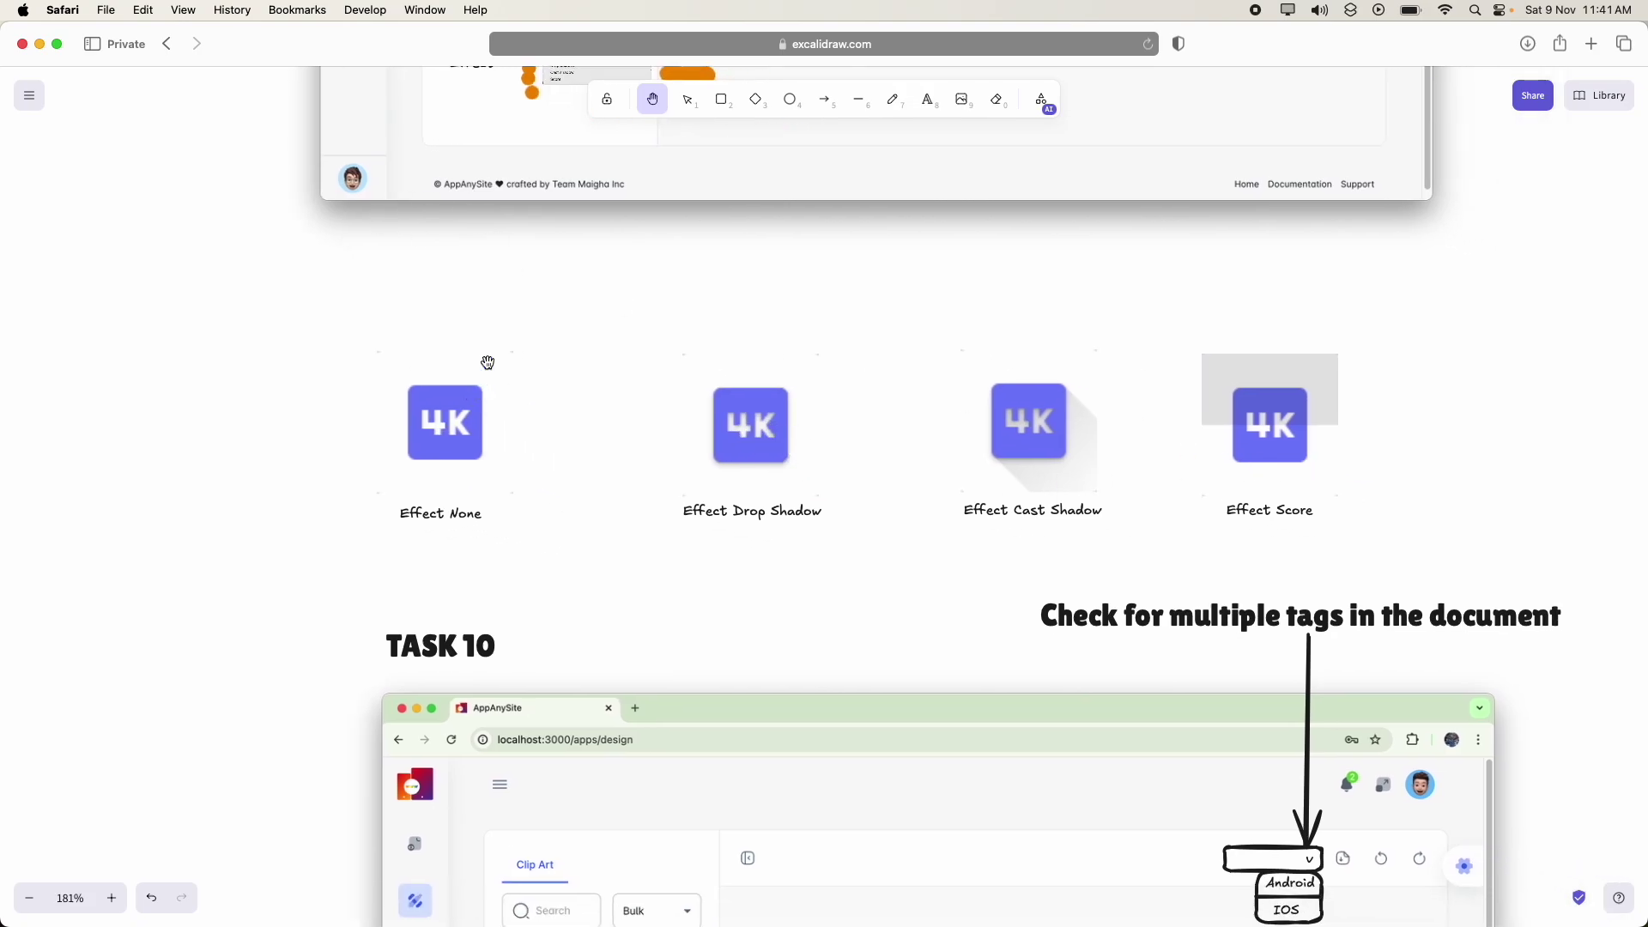
pyautogui.click(688, 99)
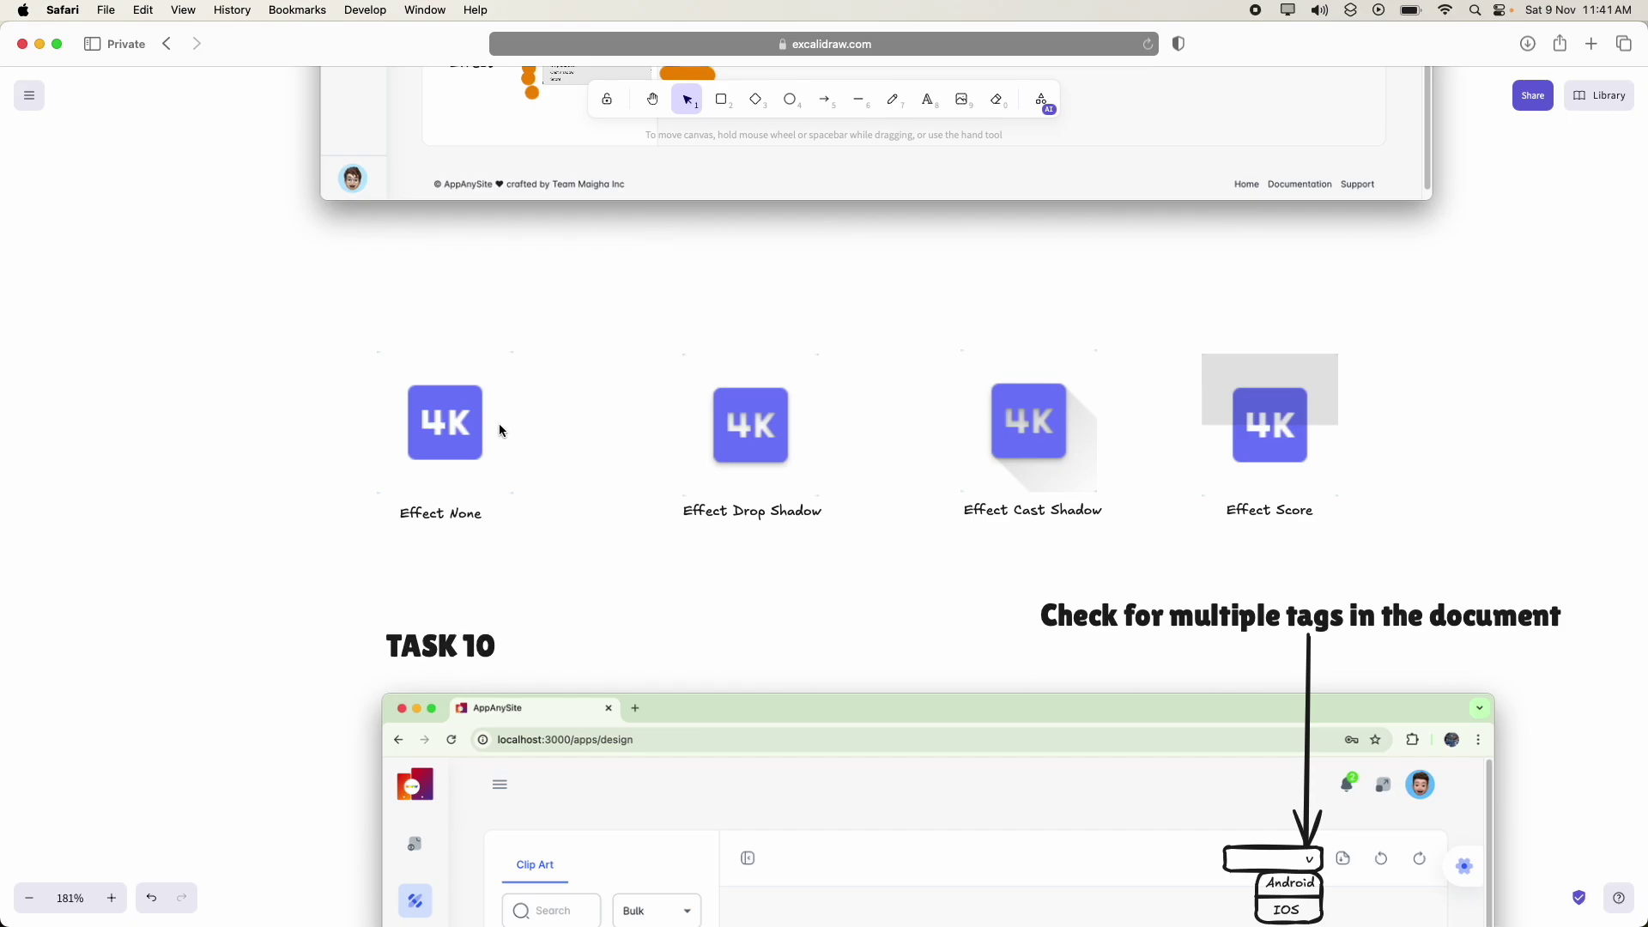
pyautogui.click(445, 449)
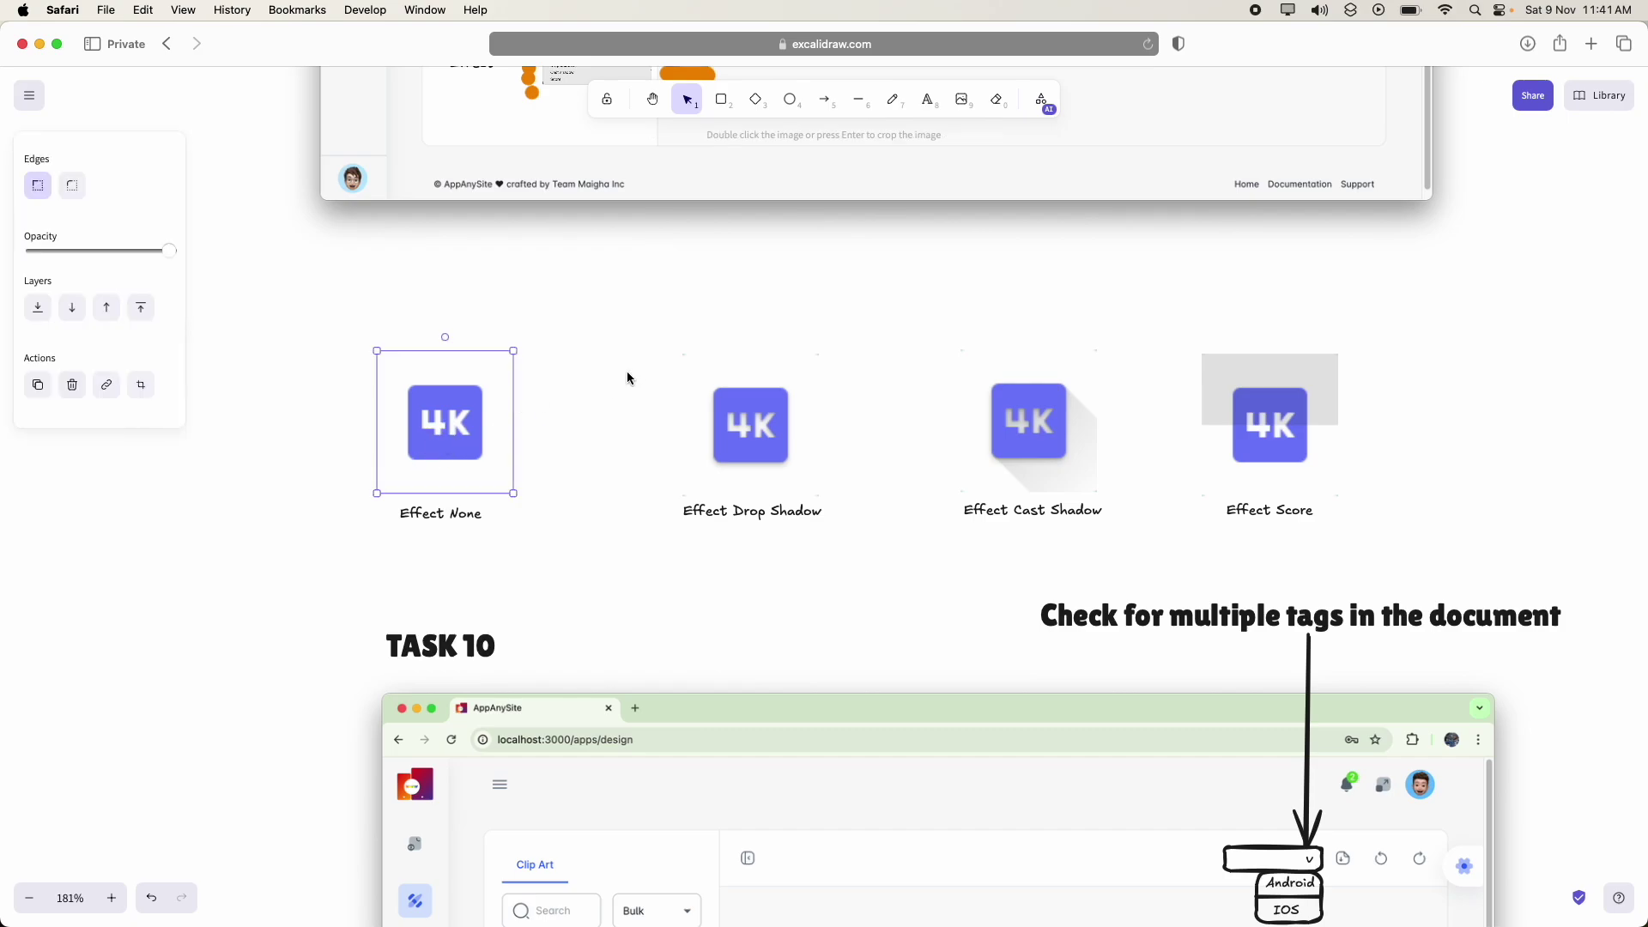
pyautogui.click(468, 513)
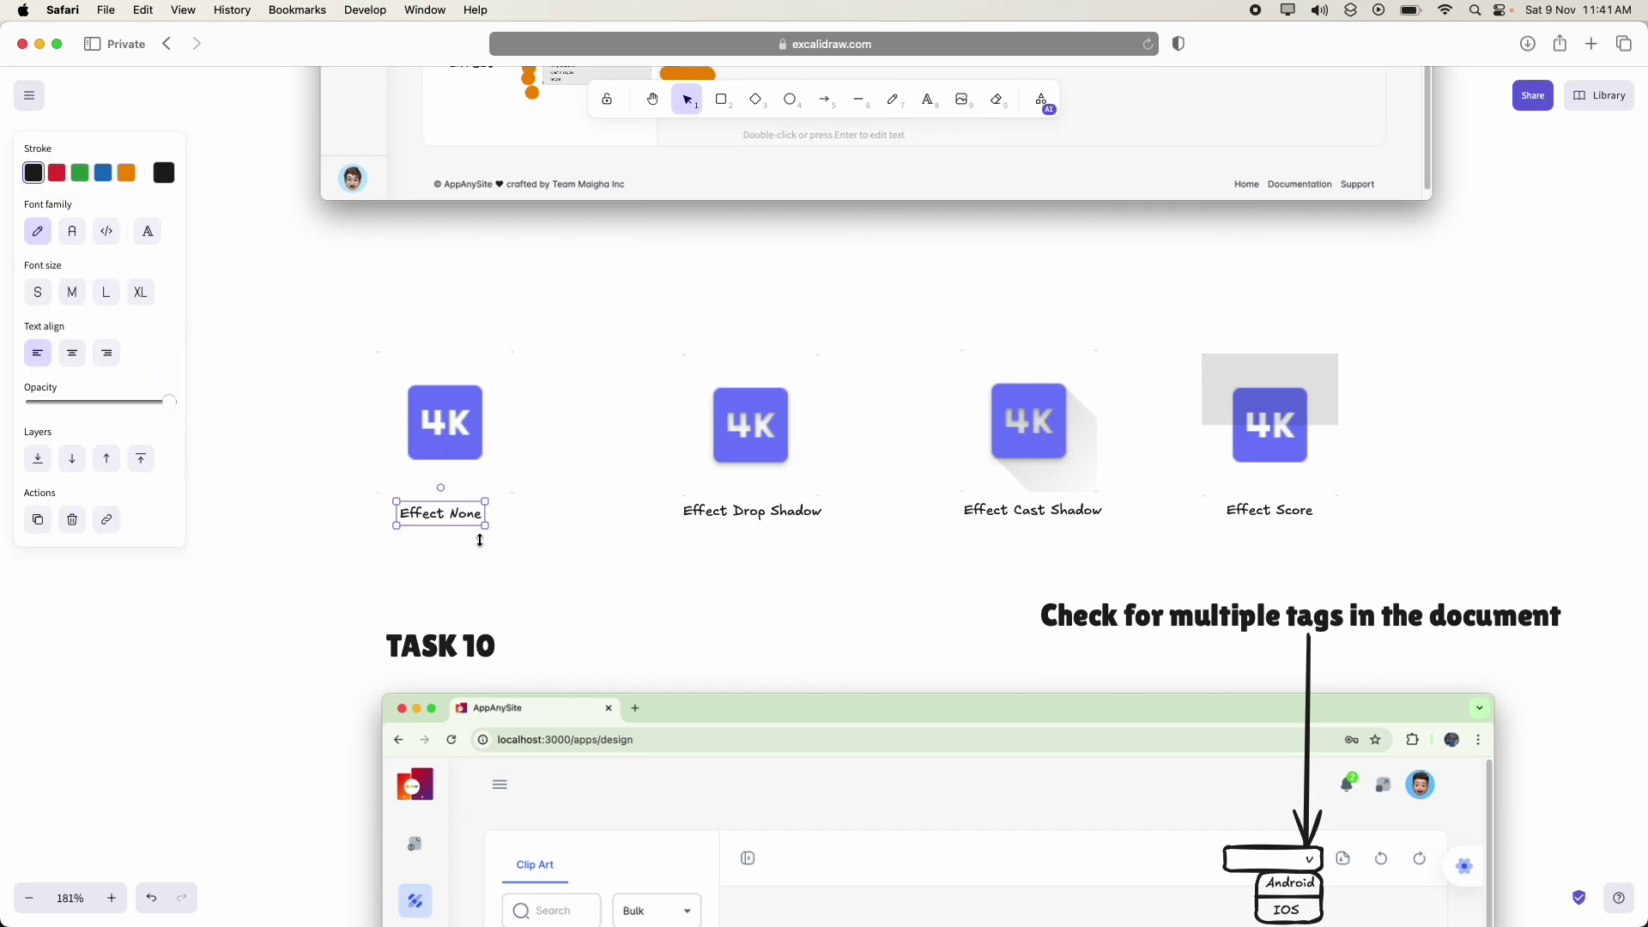
pyautogui.click(454, 425)
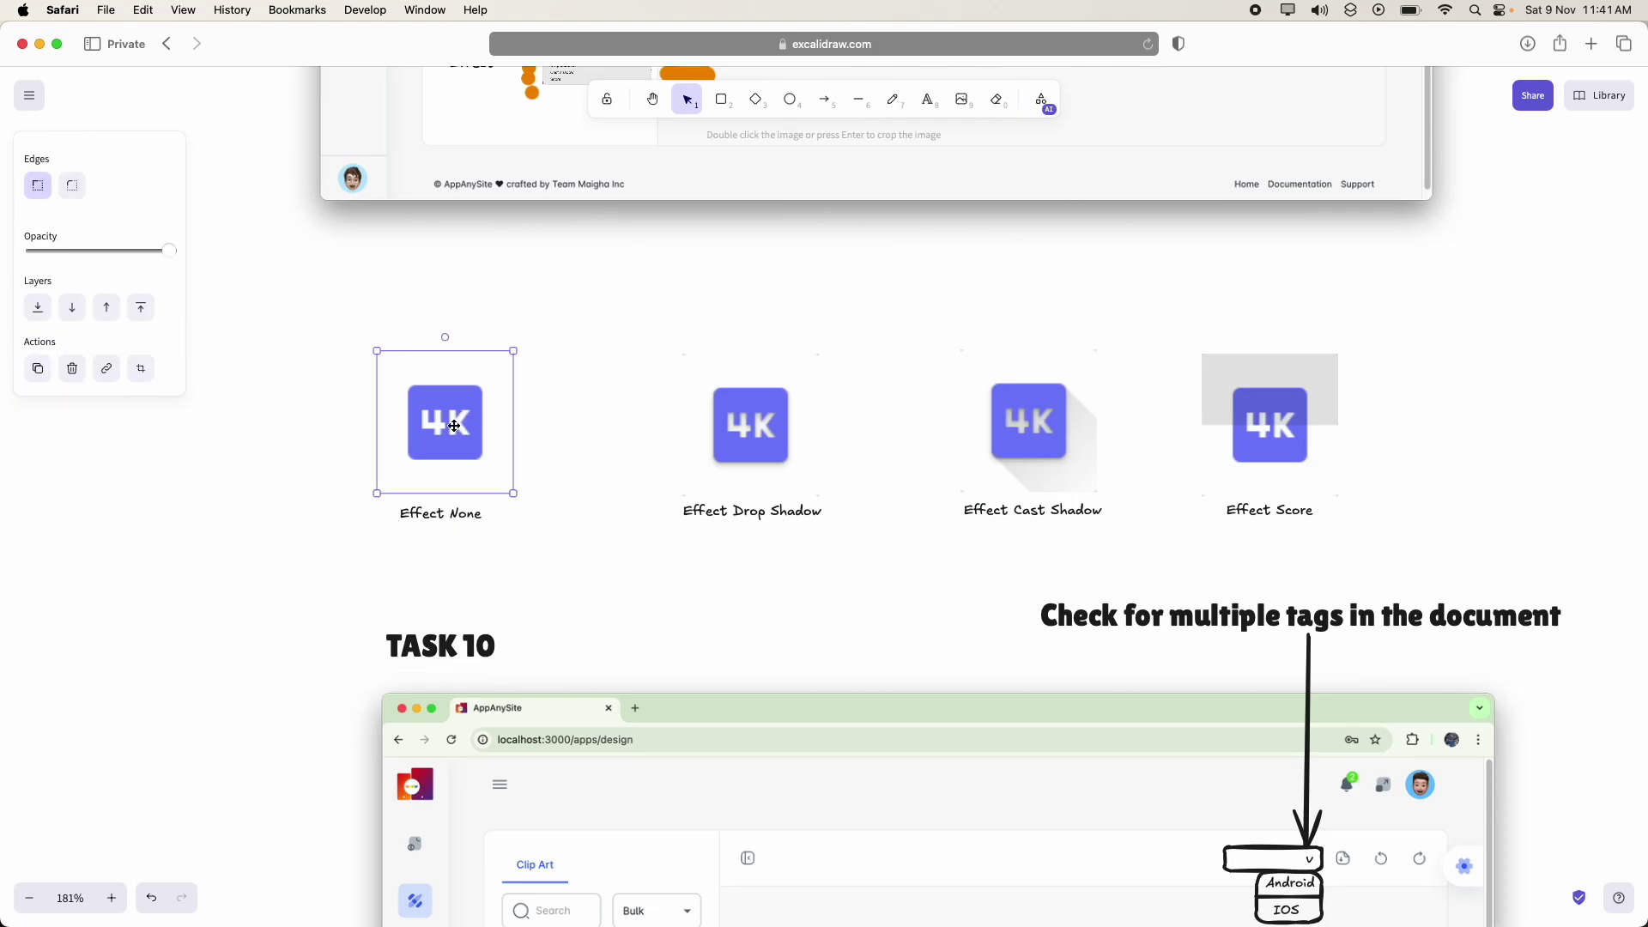
pyautogui.click(809, 515)
pyautogui.scroll(5, 758, 478)
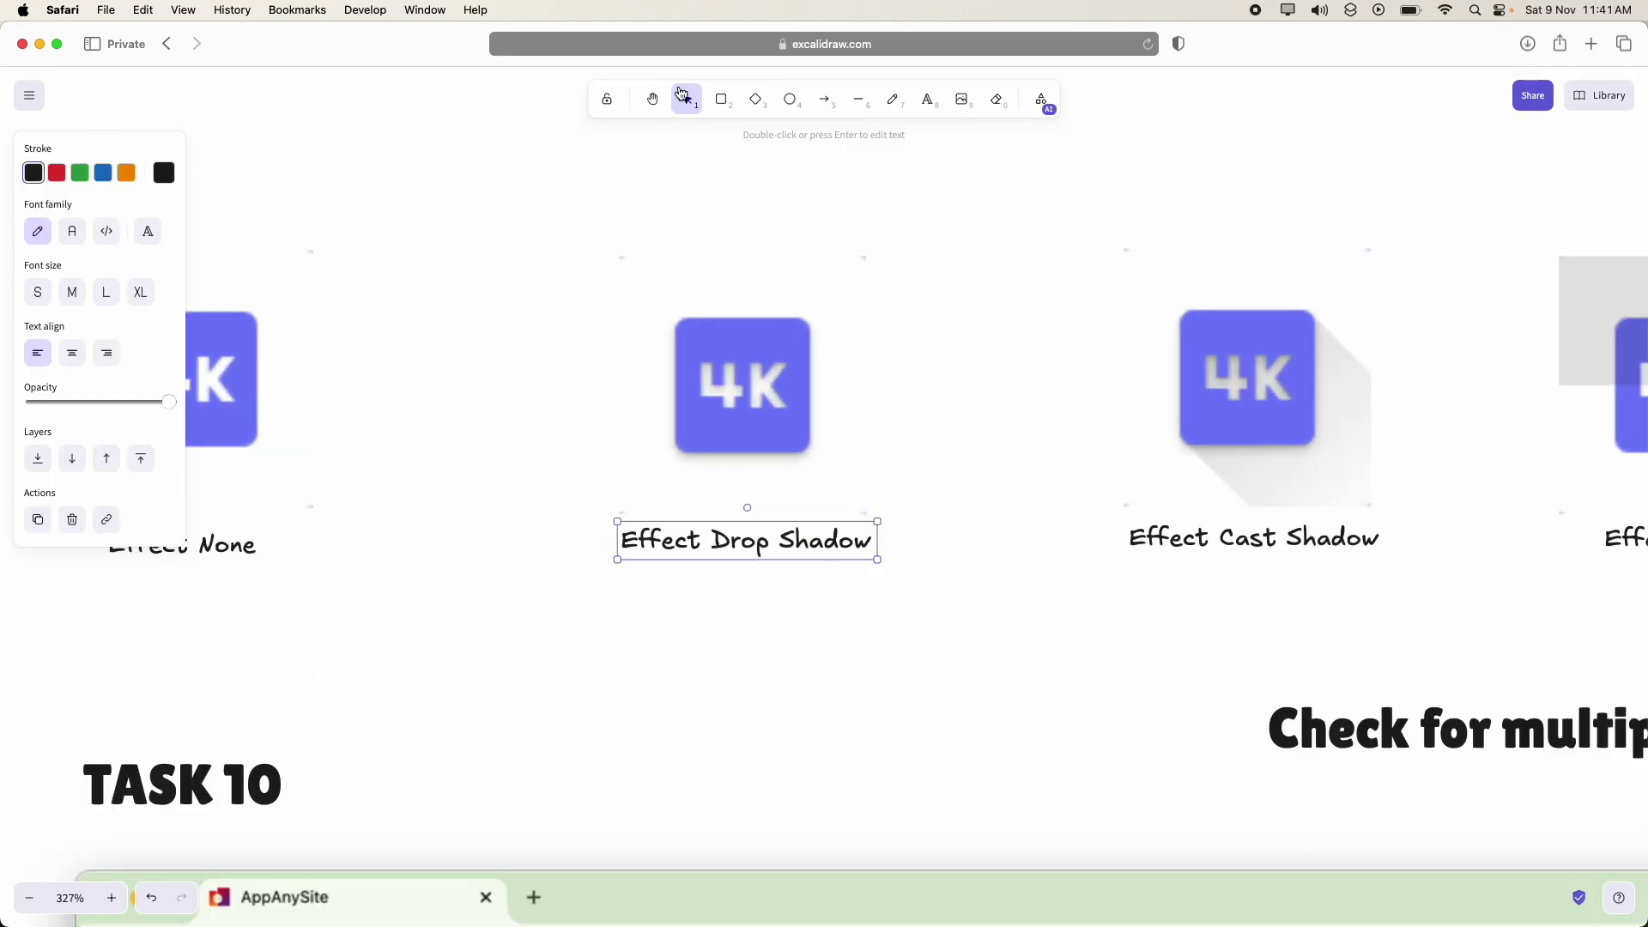
# - Box-select the Effect None image and label and move them right toward Effect Drop Shadow
pyautogui.click(653, 99)
pyautogui.moveTo(557, 307); pyautogui.dragTo(885, 284)
pyautogui.press('v')
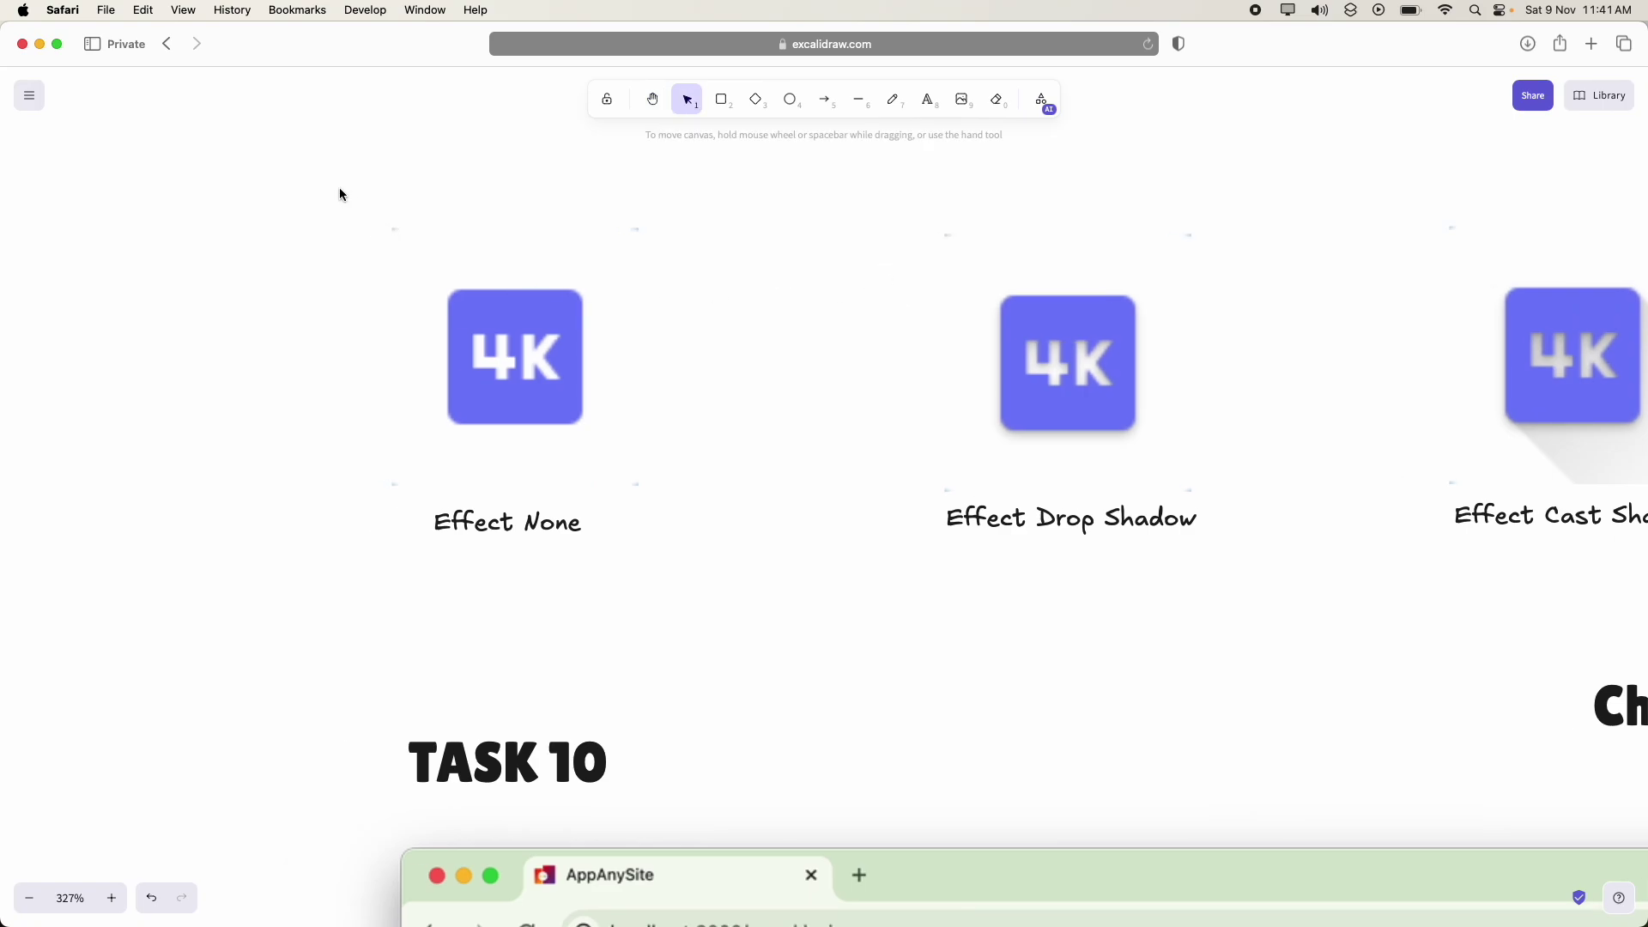
pyautogui.moveTo(341, 195); pyautogui.dragTo(710, 621)
pyautogui.moveTo(523, 396); pyautogui.dragTo(769, 415)
pyautogui.click(1326, 496)
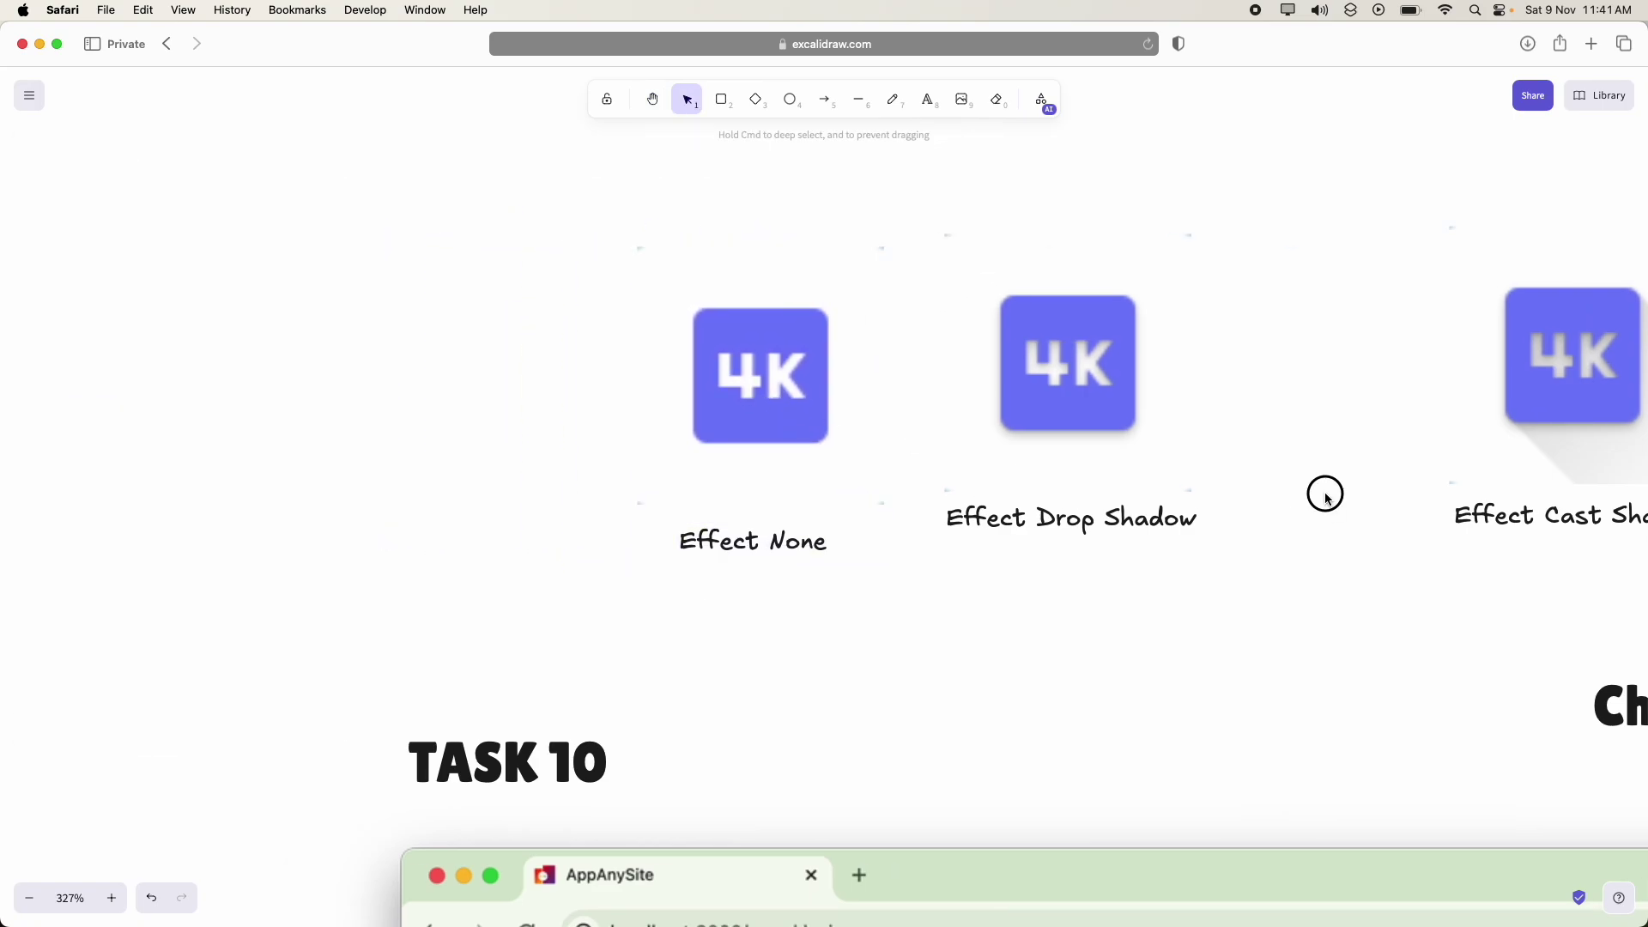
pyautogui.press('p')
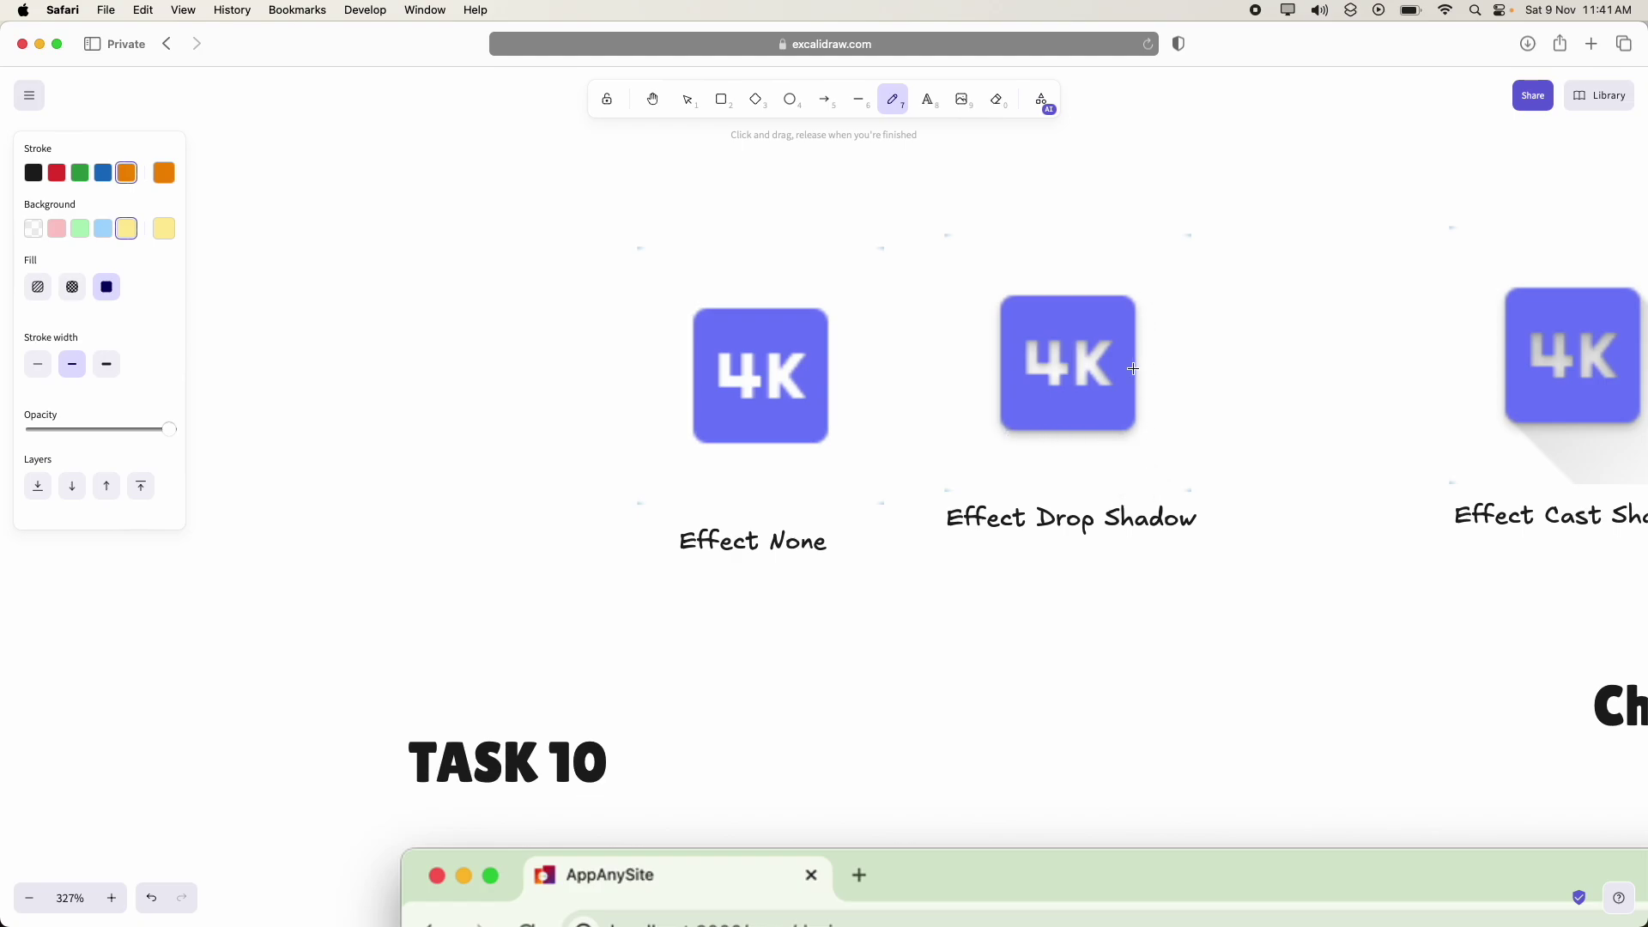
pyautogui.click(652, 99)
pyautogui.moveTo(1018, 386); pyautogui.dragTo(538, 375)
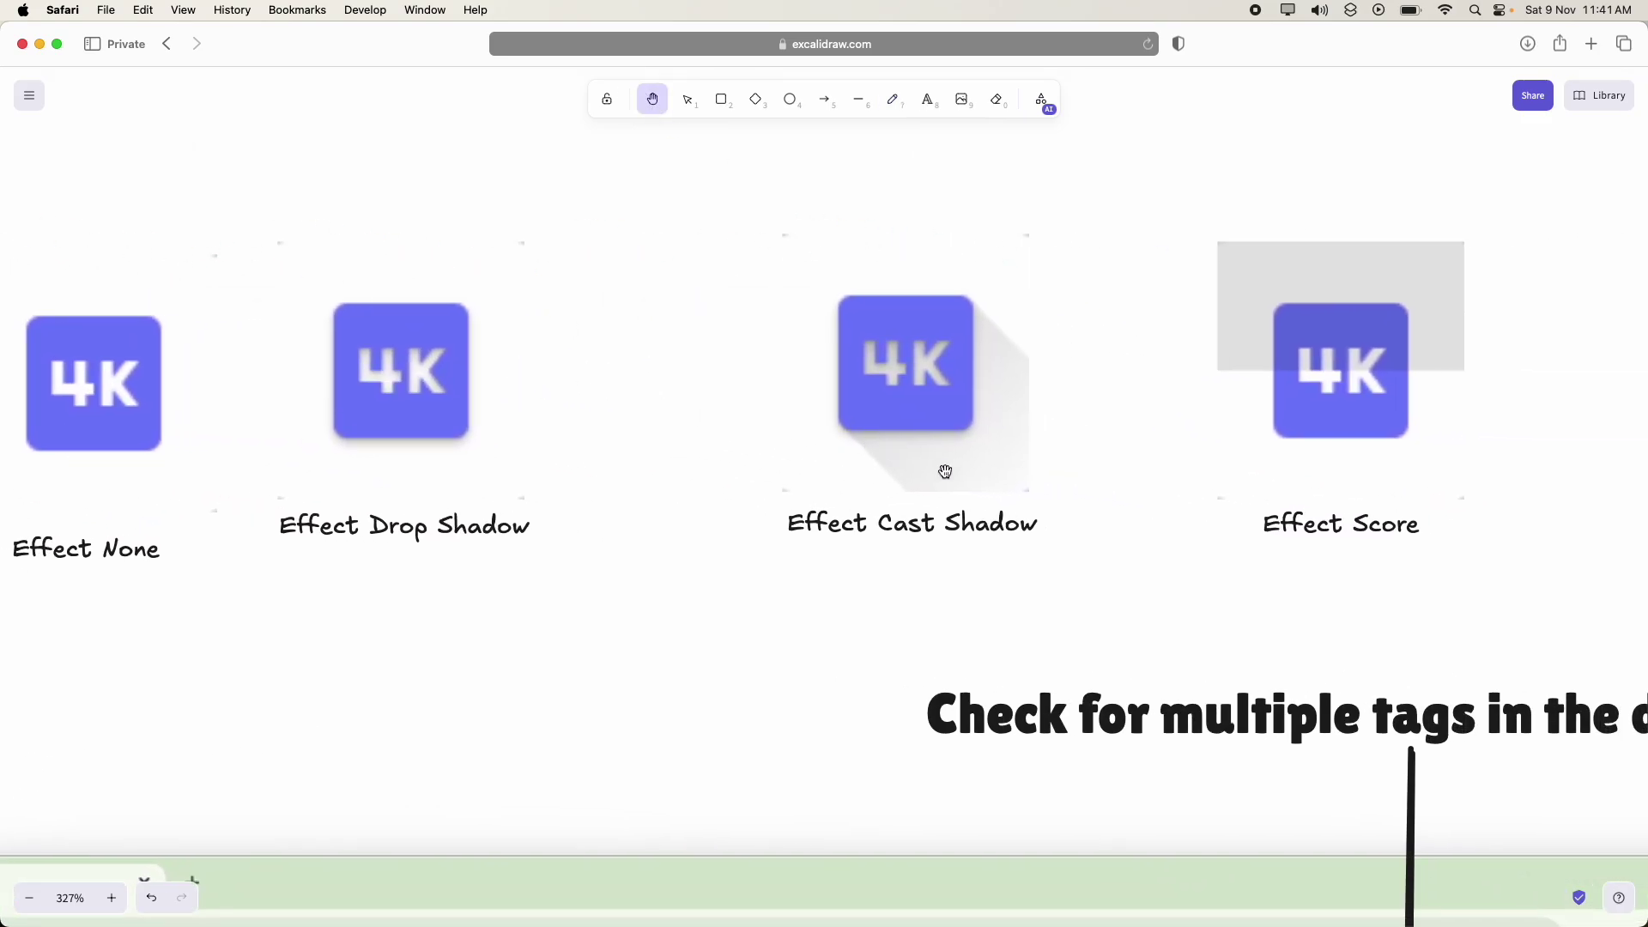
pyautogui.click(894, 100)
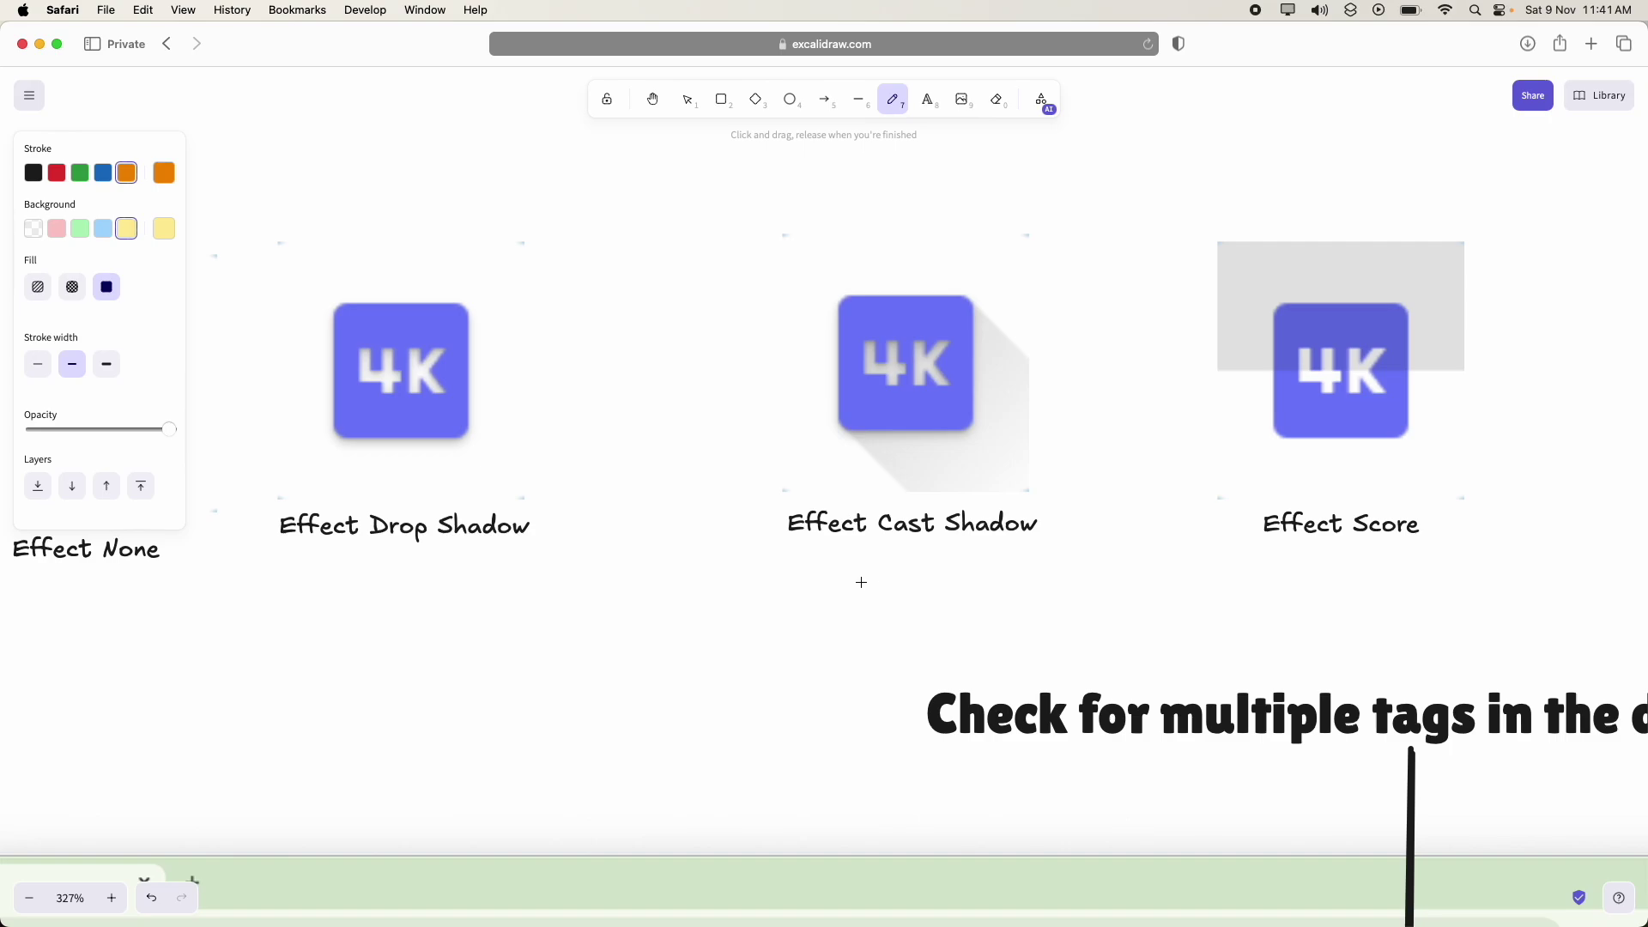
pyautogui.moveTo(740, 232)
pyautogui.mouseDown()
pyautogui.moveTo(769, 448)
pyautogui.moveTo(912, 481)
pyautogui.moveTo(1078, 434)
pyautogui.moveTo(1036, 225)
pyautogui.moveTo(744, 223)
pyautogui.mouseUp()
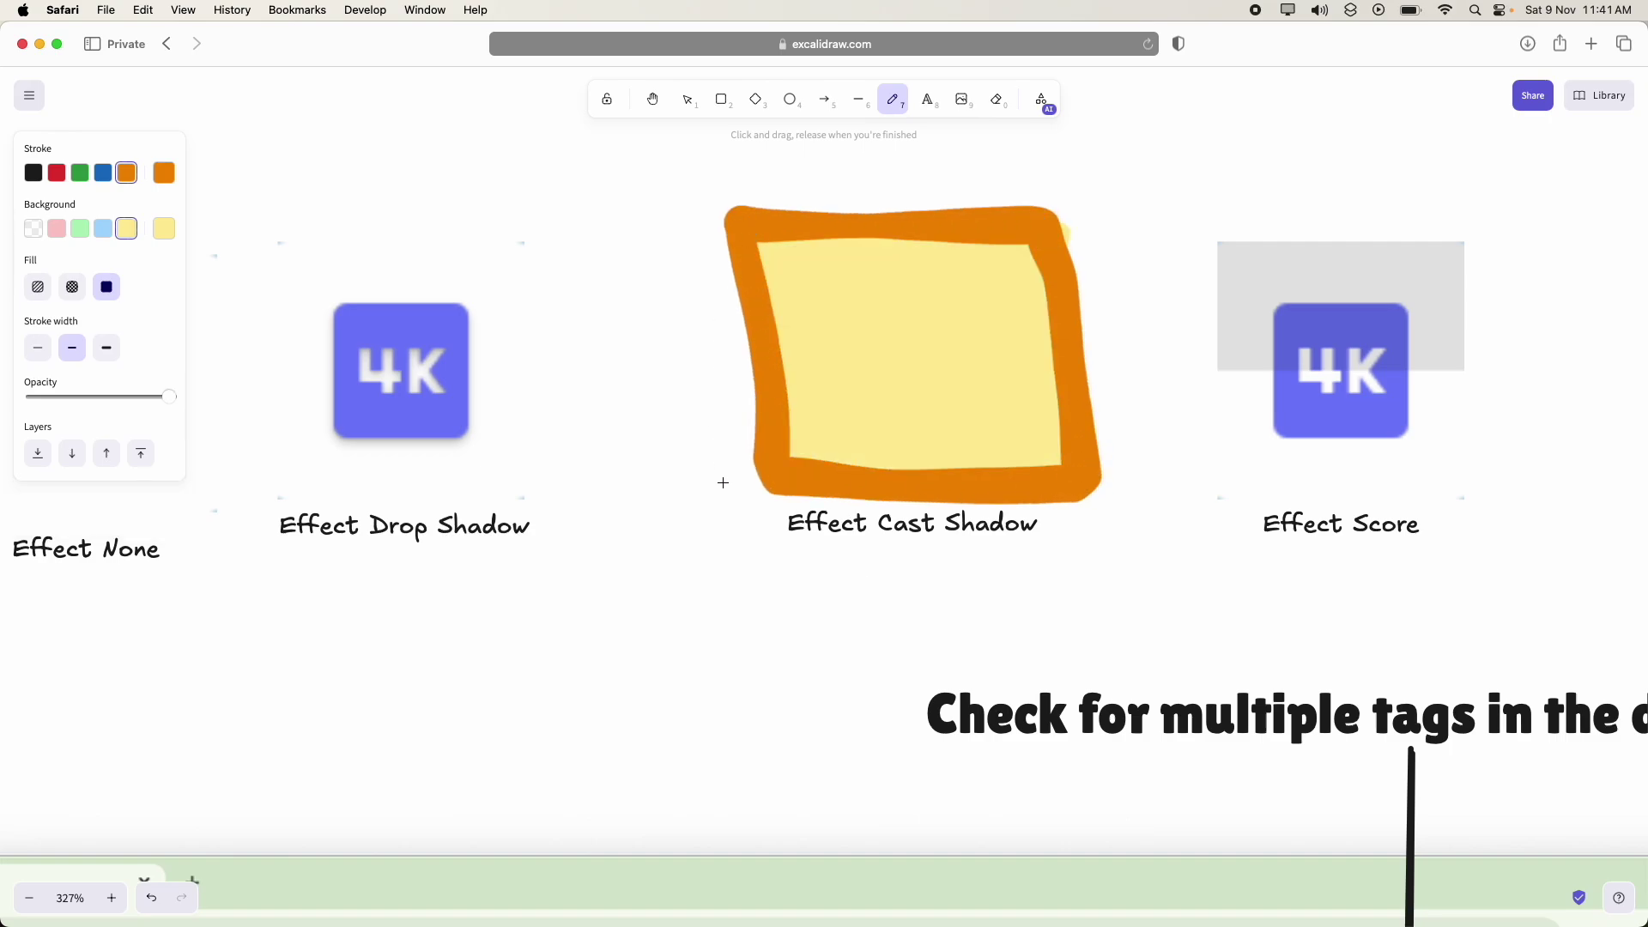
pyautogui.press('super+z')
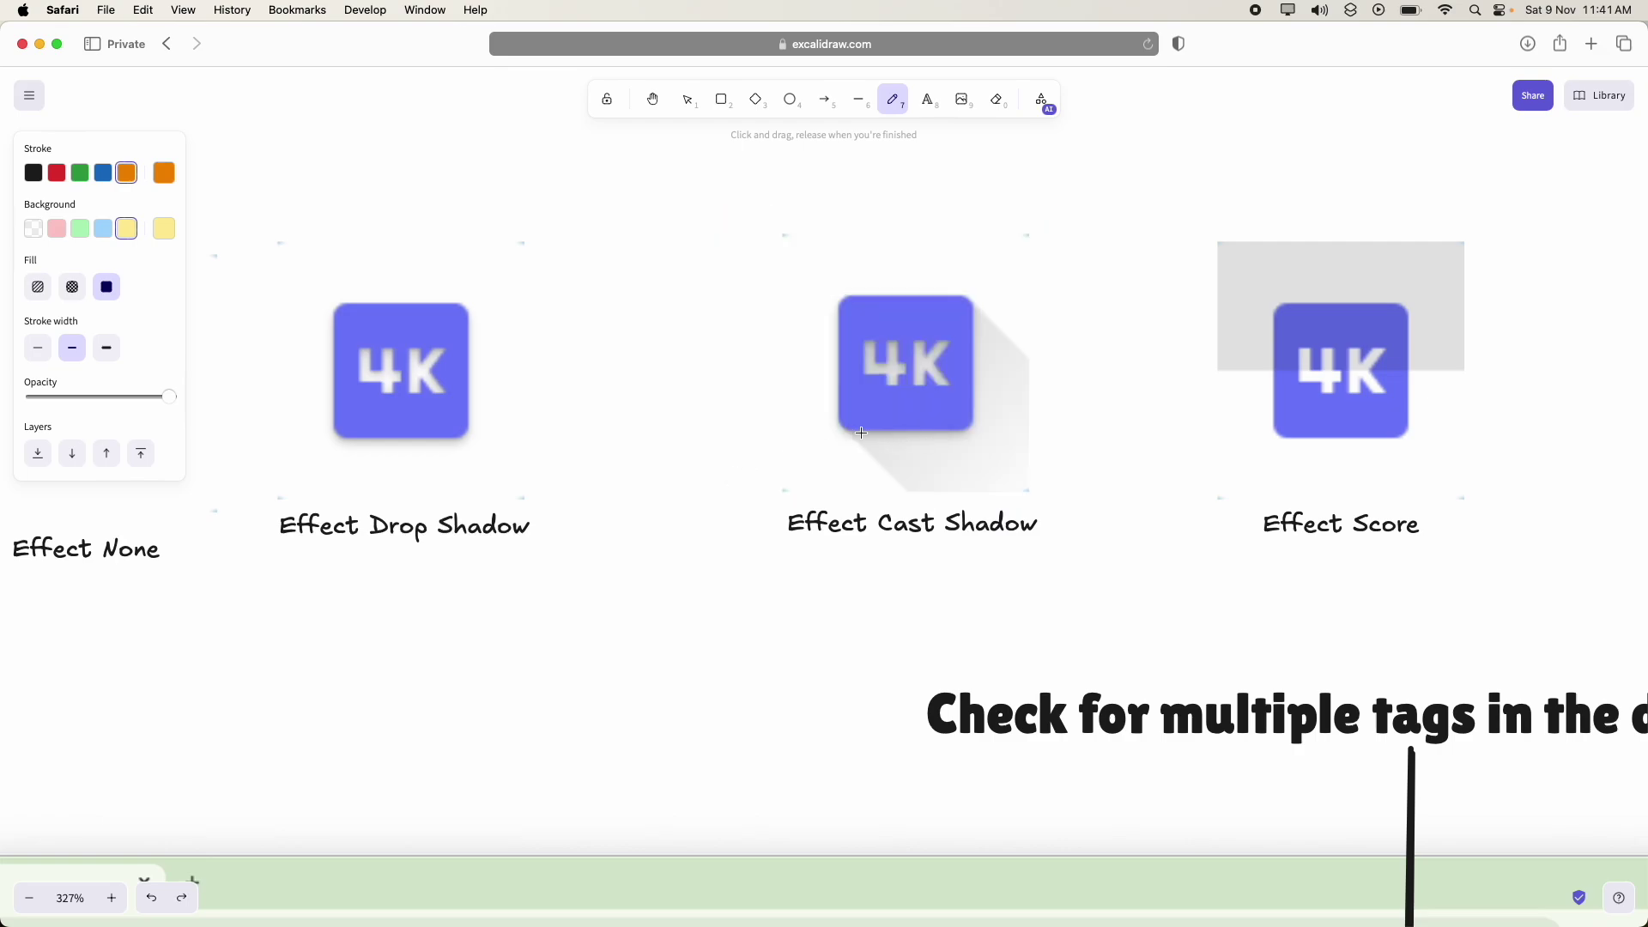
pyautogui.moveTo(847, 432); pyautogui.dragTo(911, 486)
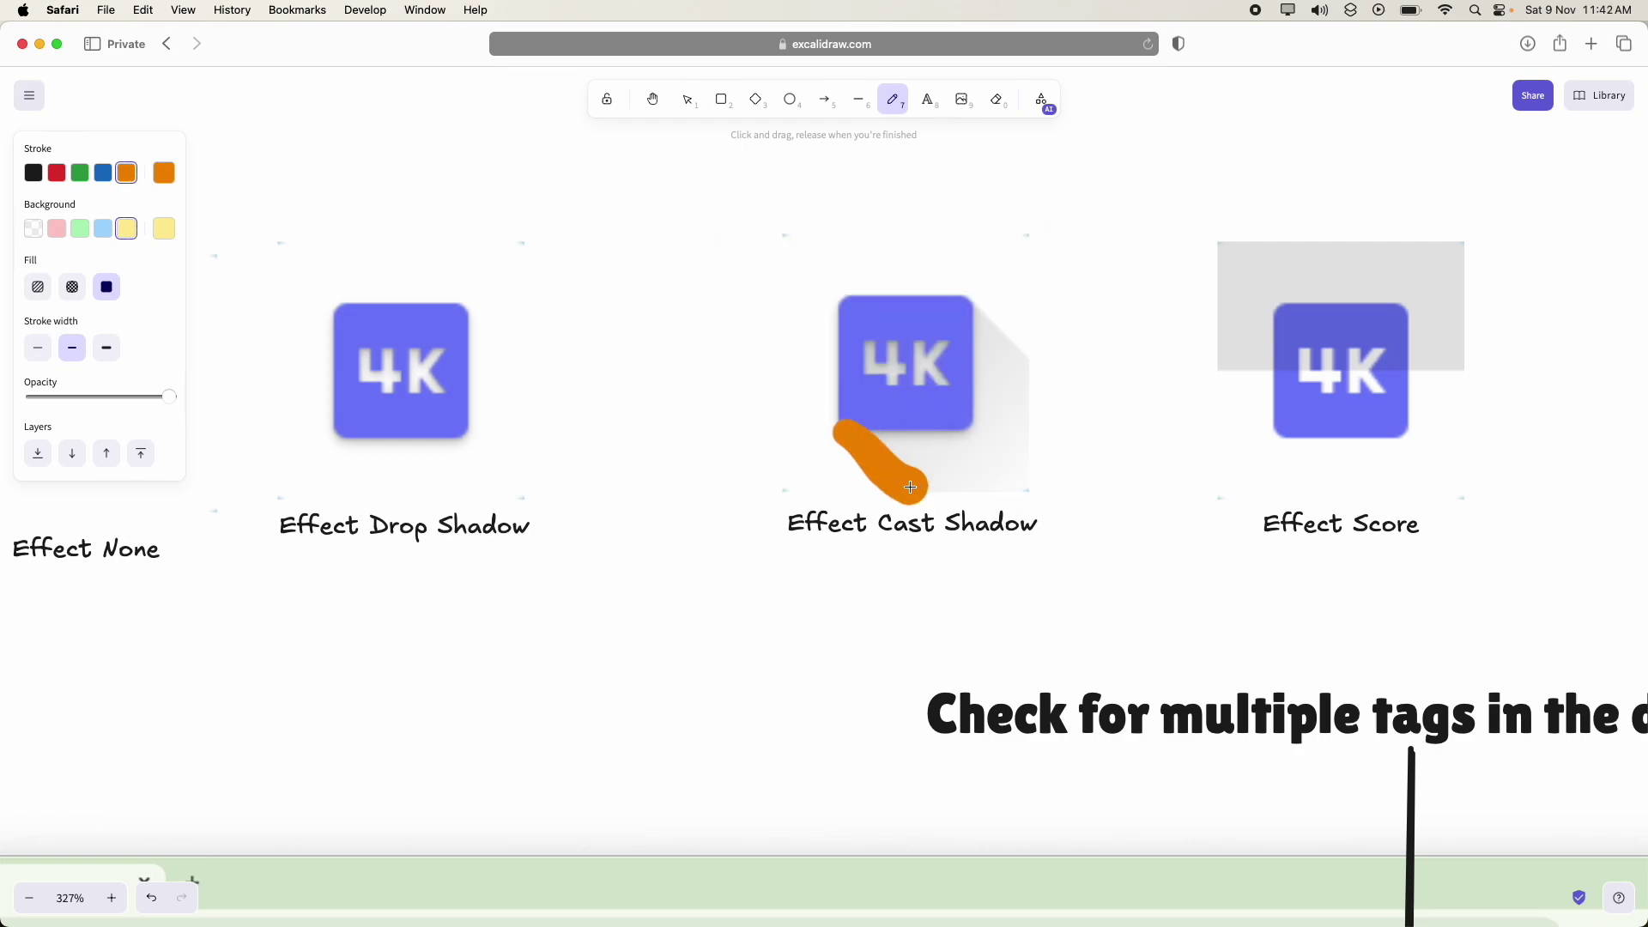
pyautogui.moveTo(978, 297); pyautogui.dragTo(1035, 361)
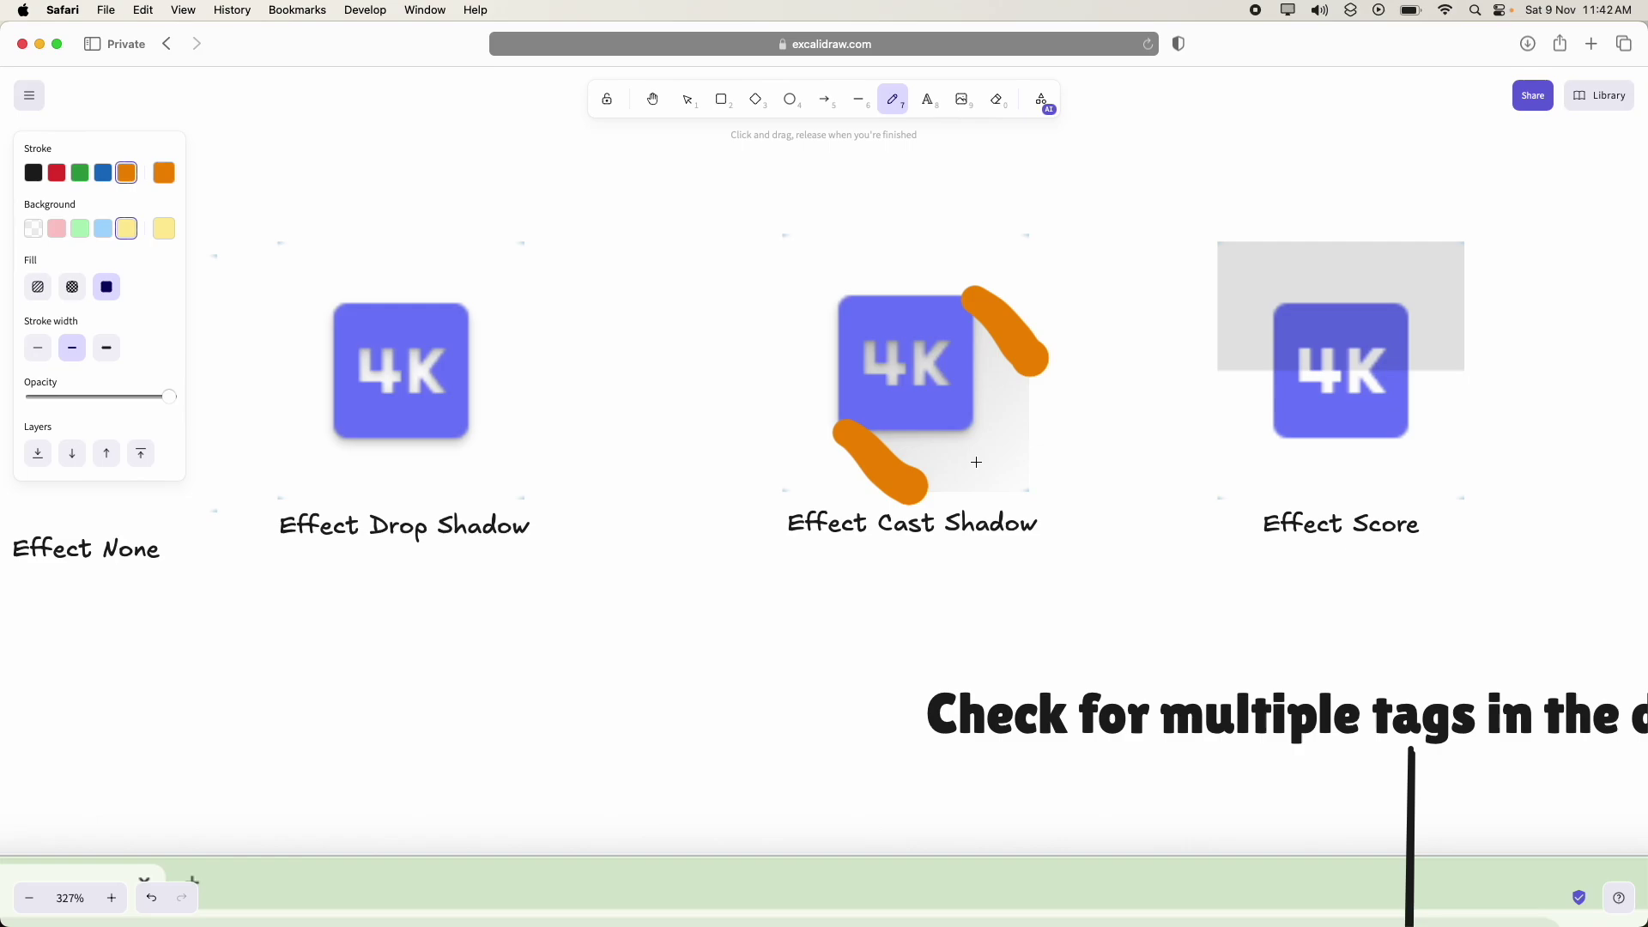
pyautogui.press('super+z')
pyautogui.press('super+z')
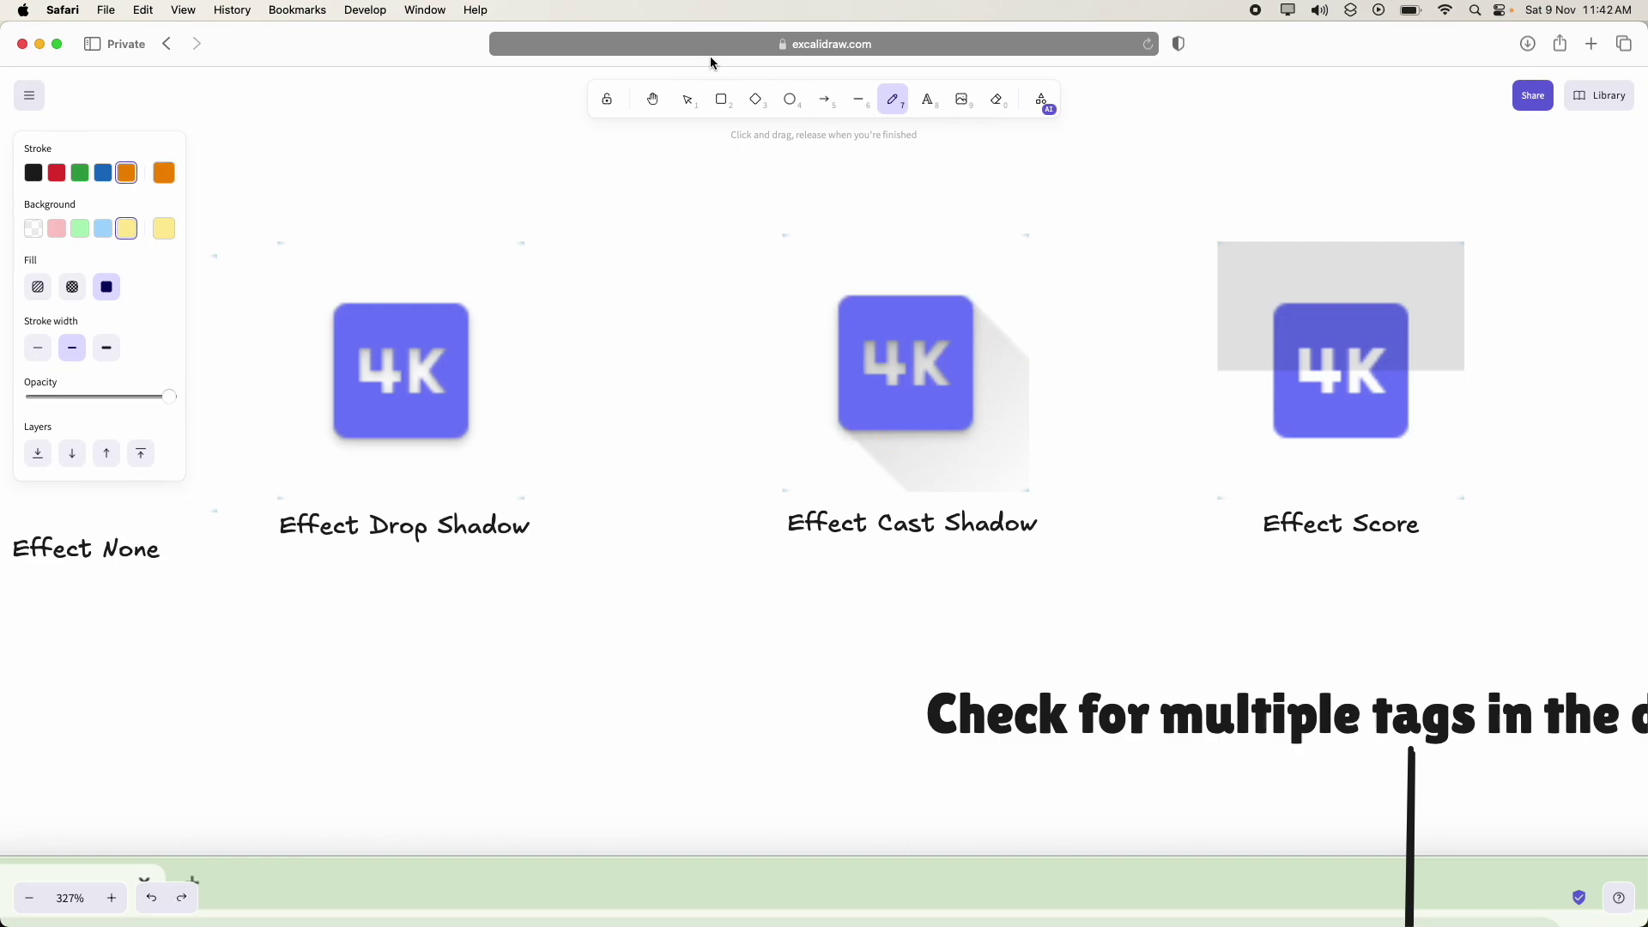
pyautogui.click(652, 99)
pyautogui.moveTo(1196, 526); pyautogui.dragTo(728, 490)
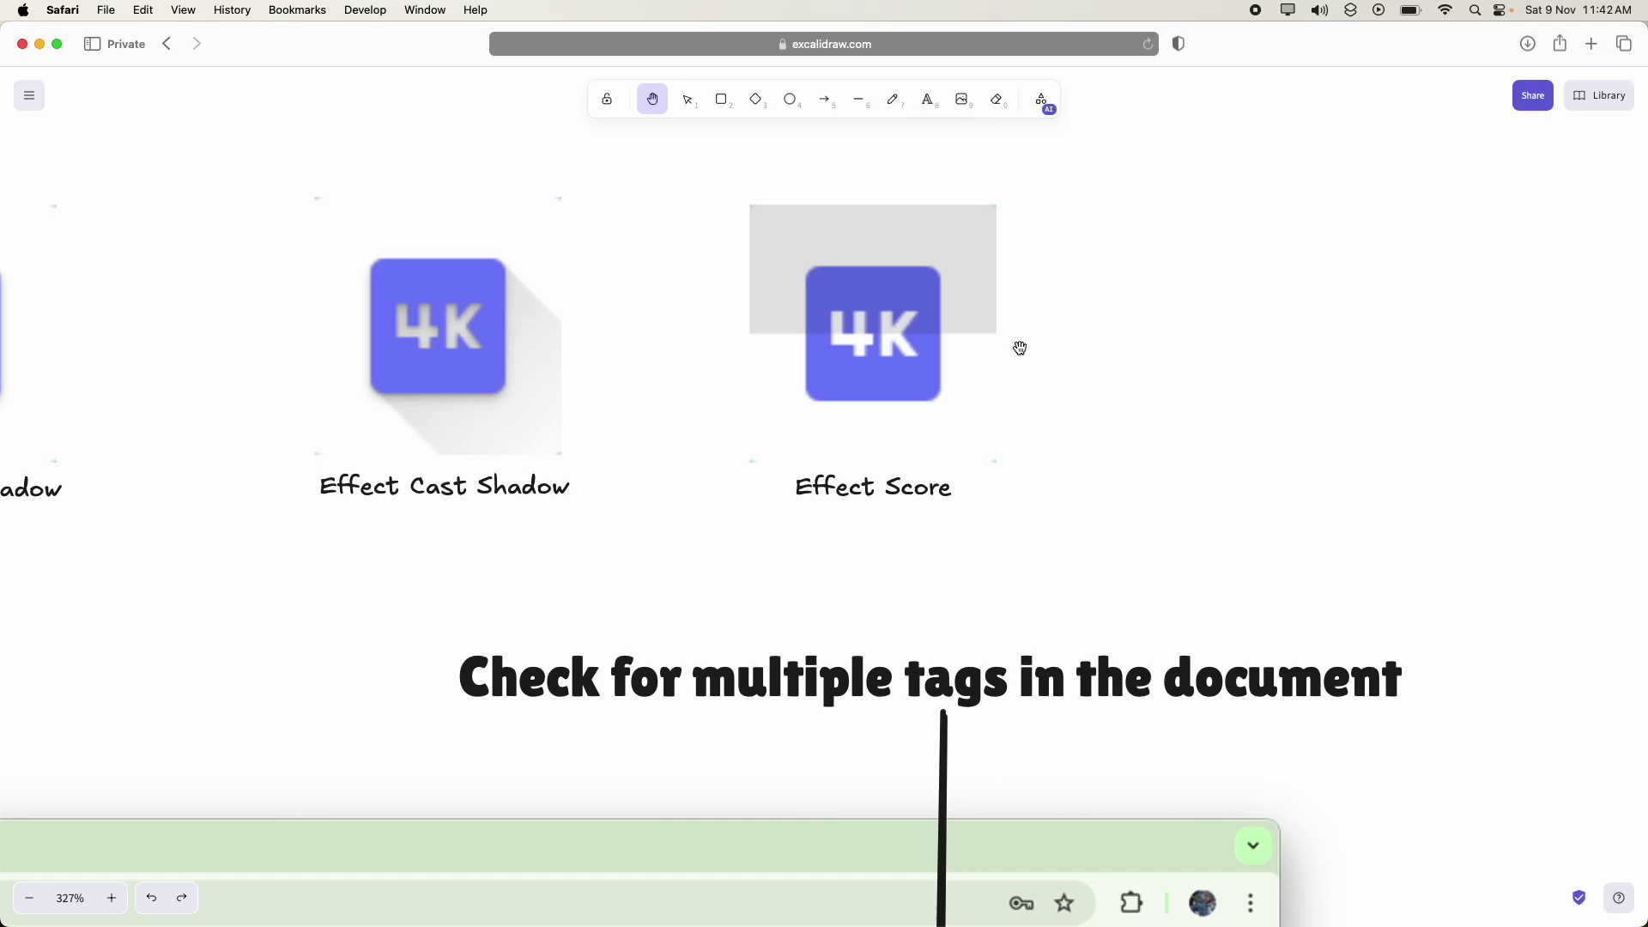
pyautogui.keyDown('ctrl'); pyautogui.scroll(-5, 884, 352); pyautogui.keyUp('ctrl')
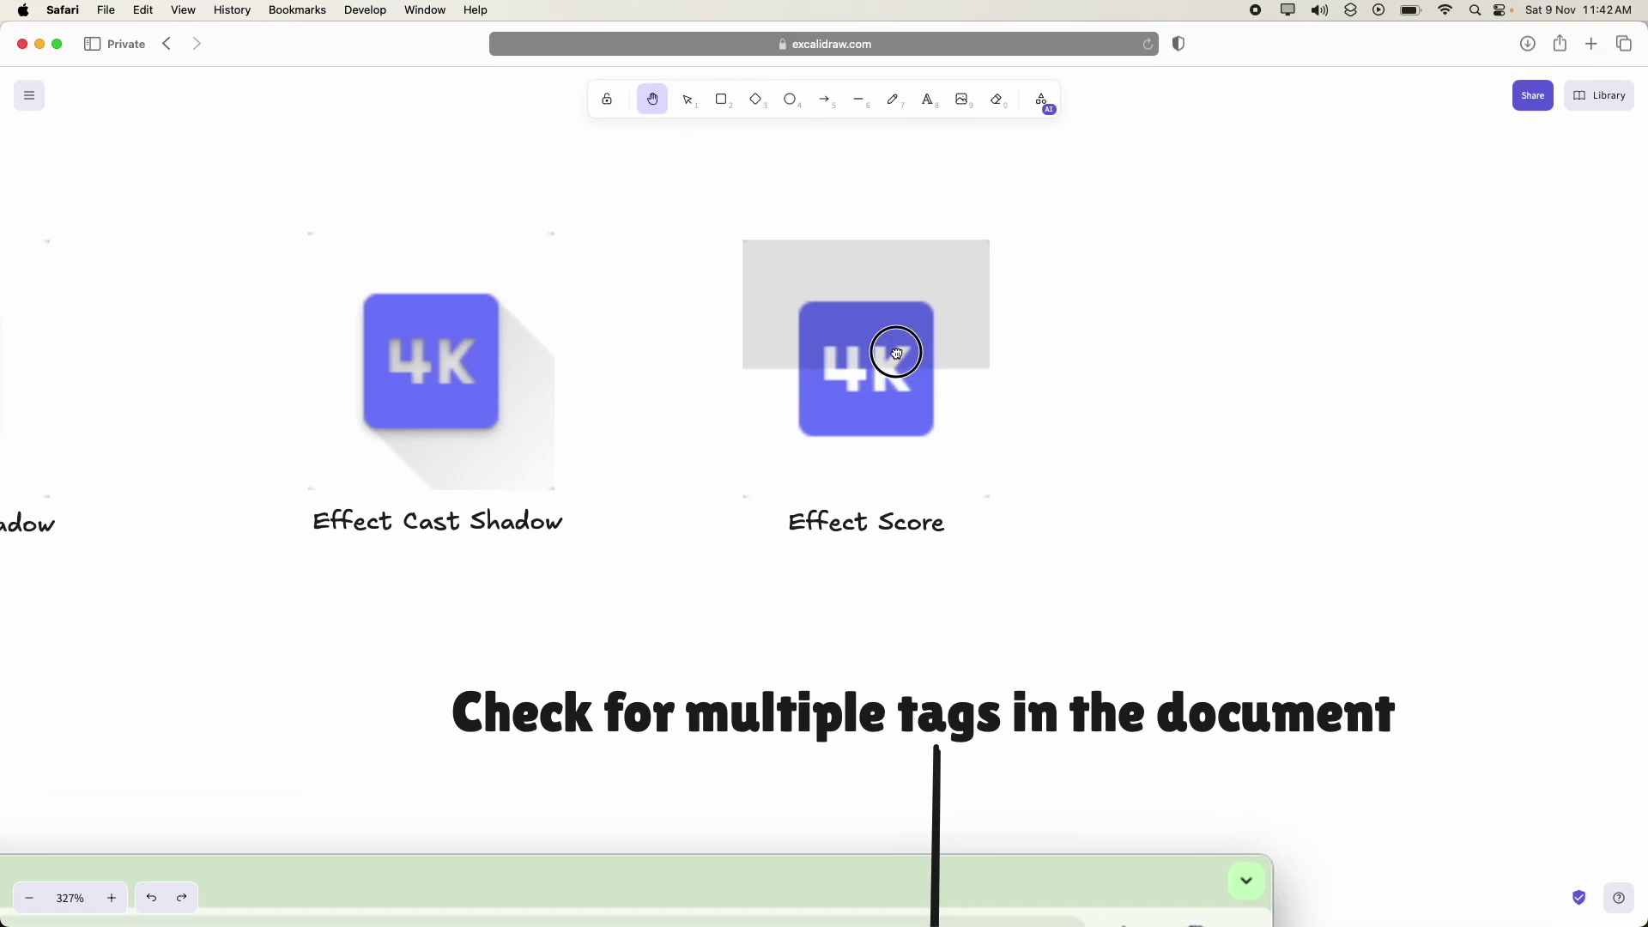
pyautogui.keyDown('ctrl'); pyautogui.scroll(-3, 884, 352); pyautogui.keyUp('ctrl')
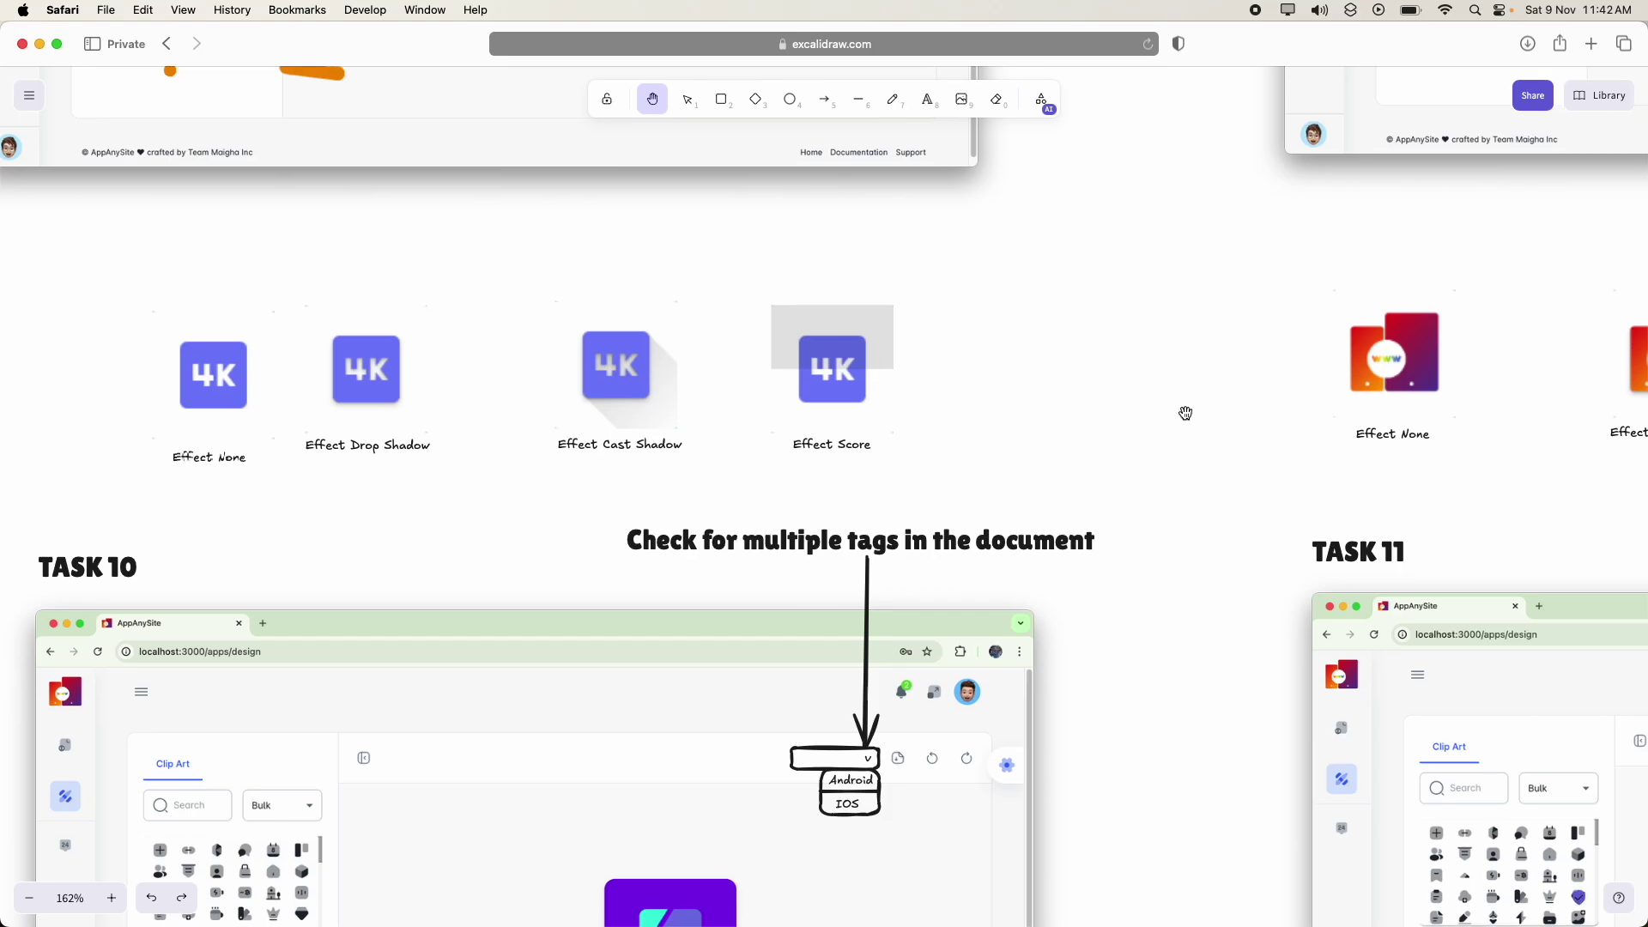
pyautogui.moveTo(1185, 412); pyautogui.dragTo(902, 445)
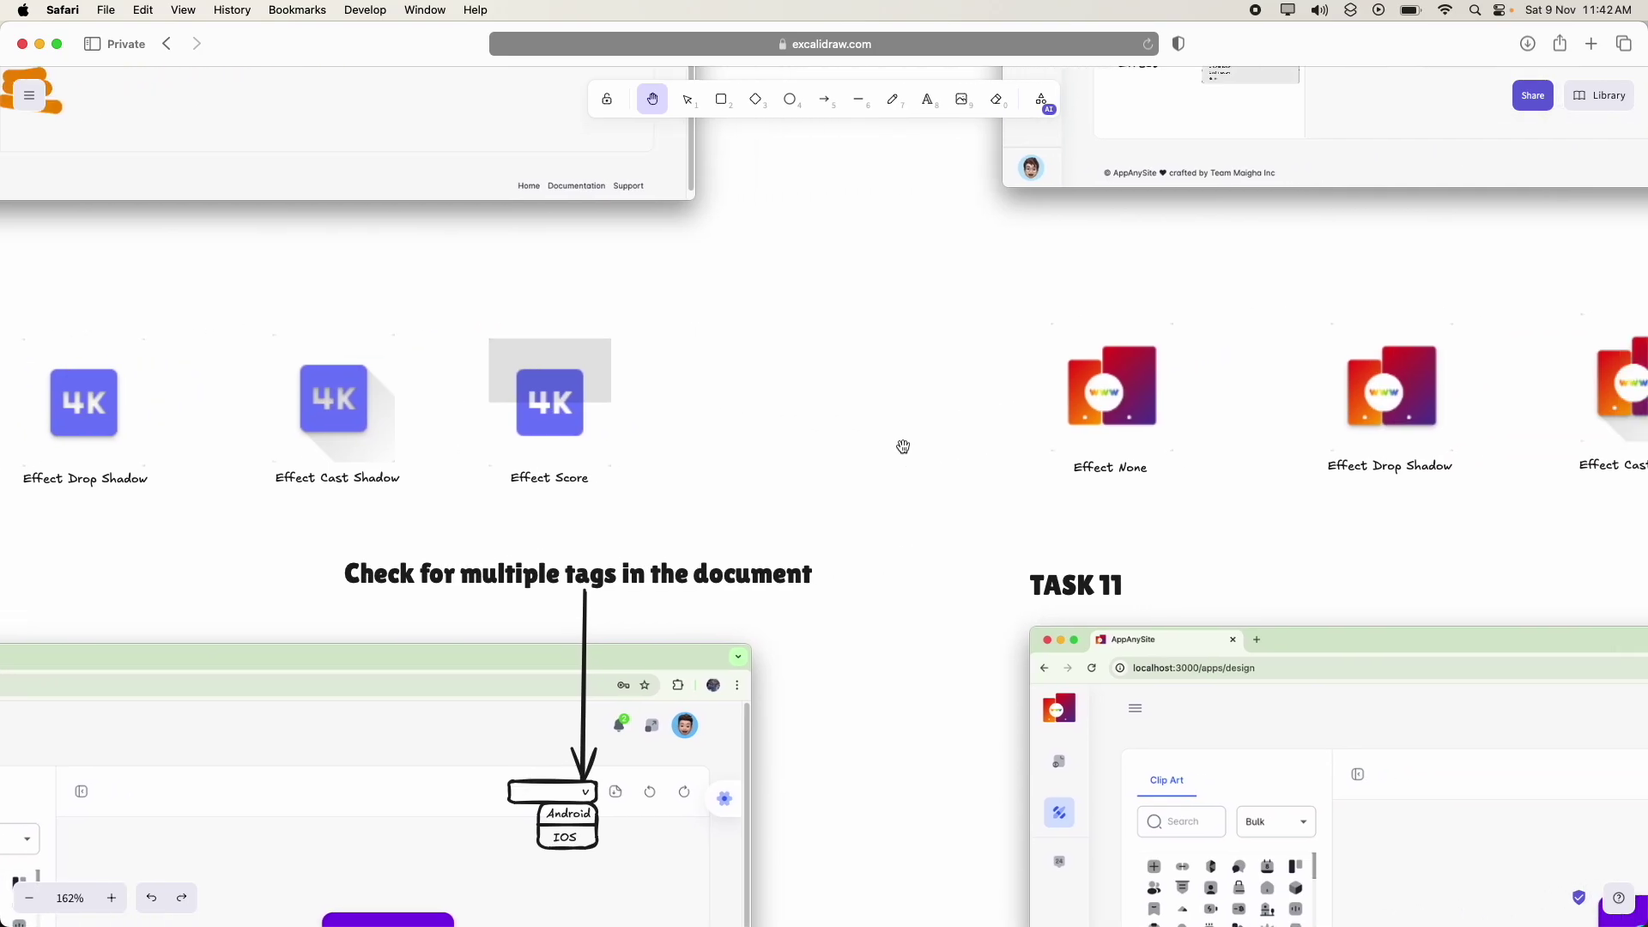
pyautogui.keyDown('ctrl'); pyautogui.scroll(-6, 1176, 382); pyautogui.keyUp('ctrl')
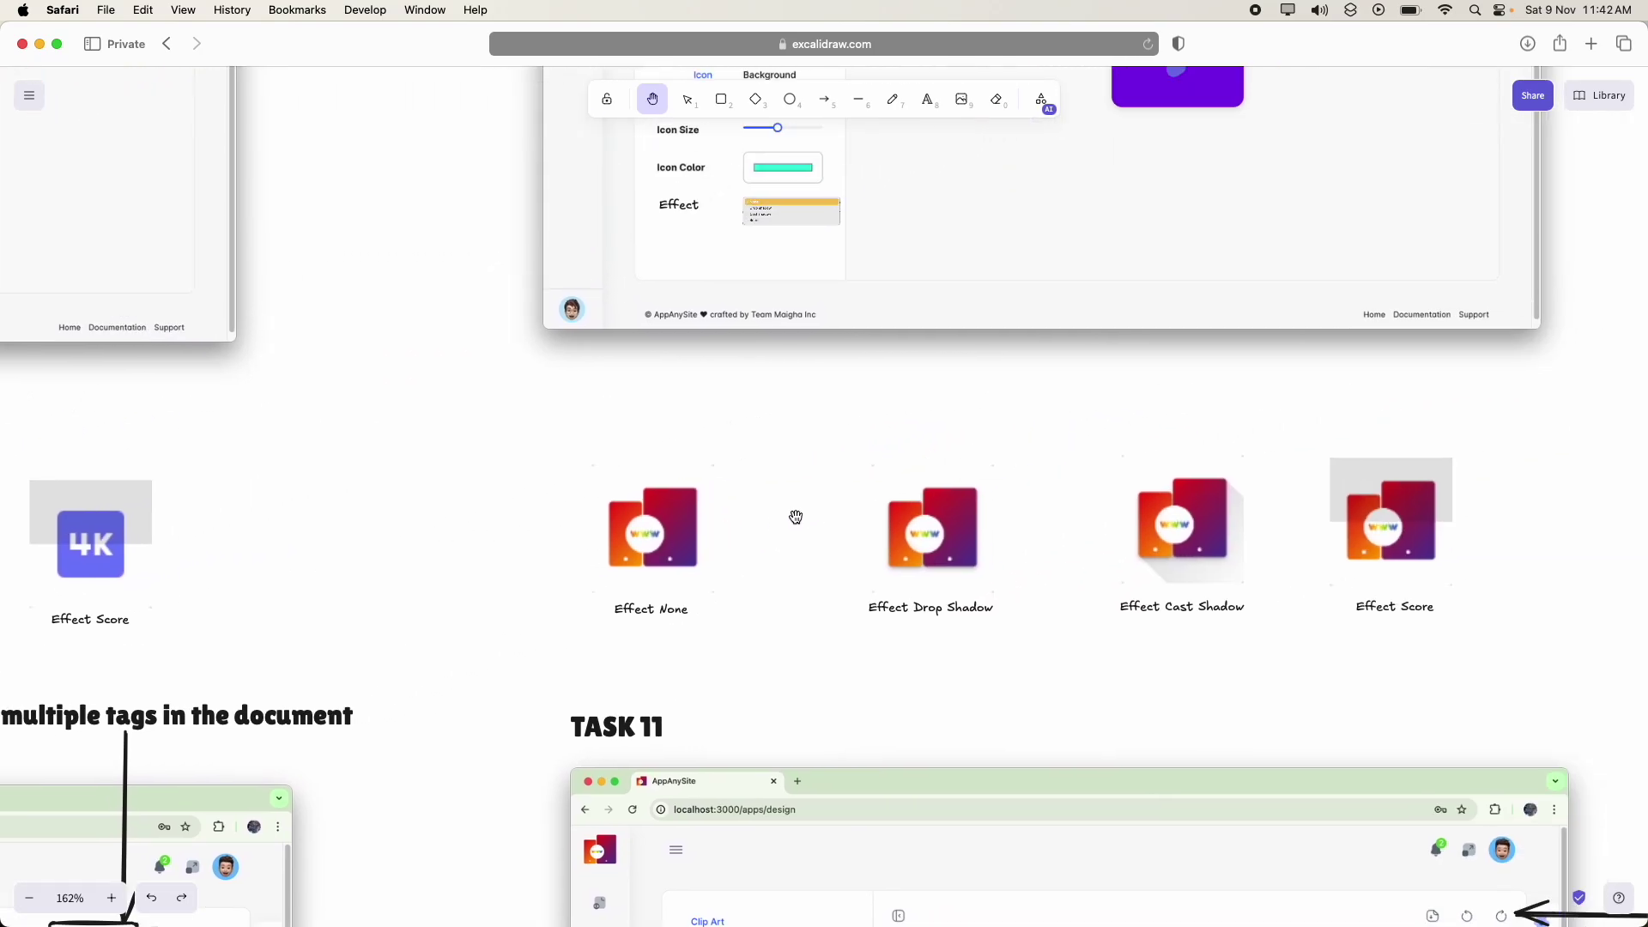
pyautogui.keyDown('ctrl'); pyautogui.scroll(4, 861, 421); pyautogui.keyUp('ctrl')
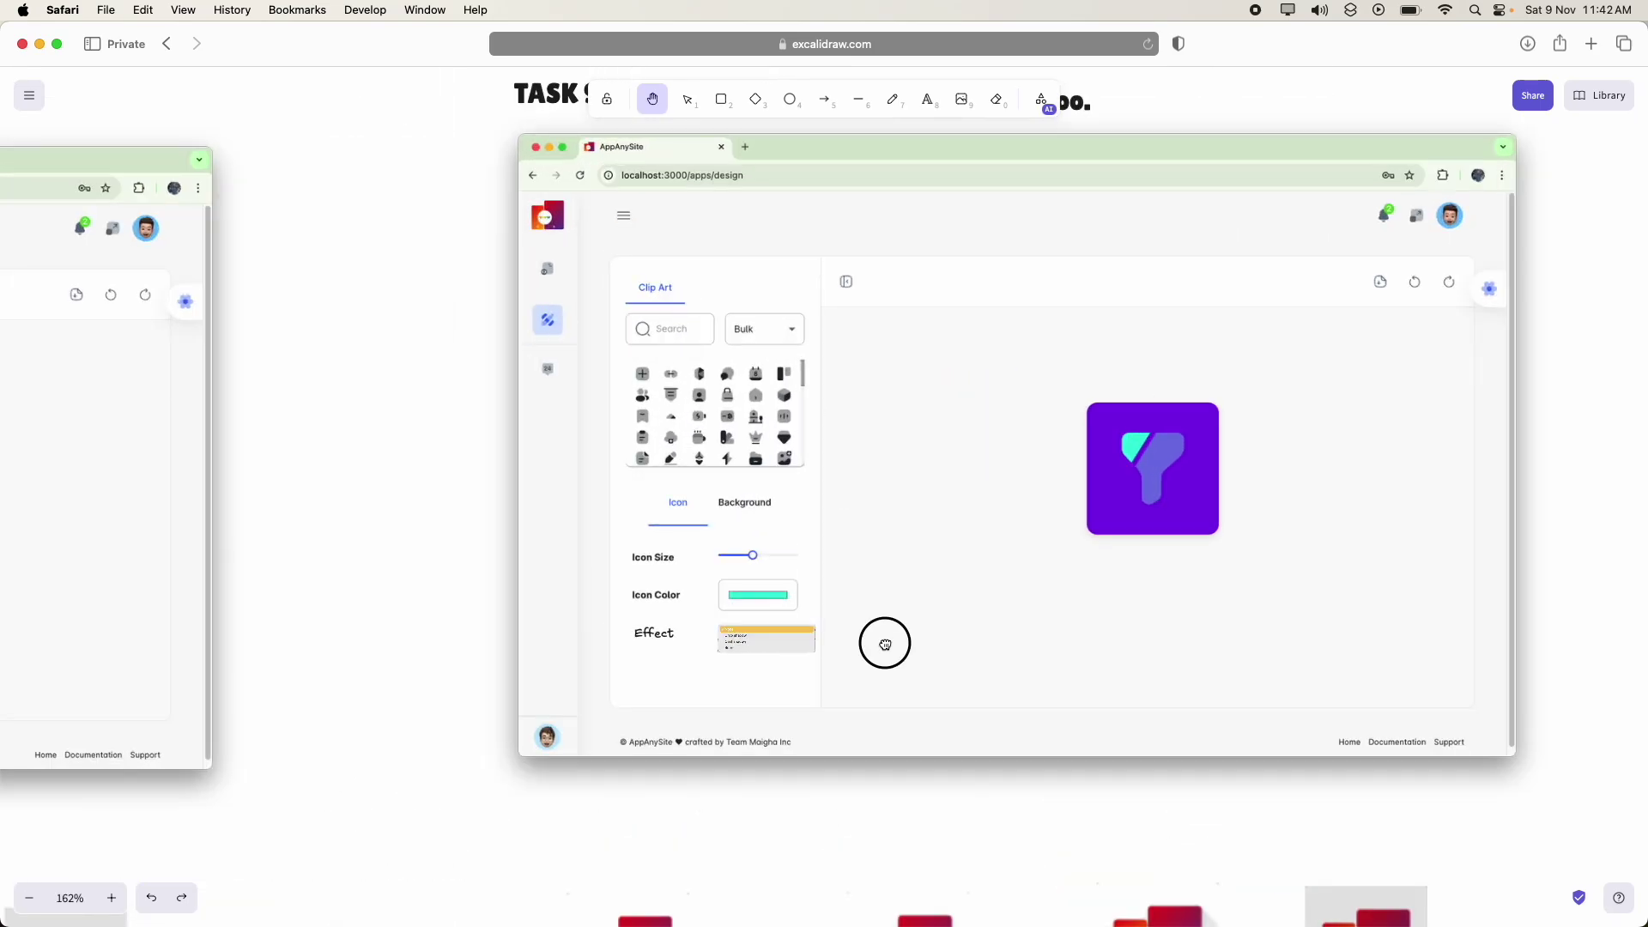
pyautogui.scroll(2, 883, 640)
pyautogui.keyDown('ctrl'); pyautogui.scroll(-4, 850, 478); pyautogui.keyUp('ctrl')
pyautogui.hscroll(-8, 877, 459)
pyautogui.scroll(-3, 877, 459)
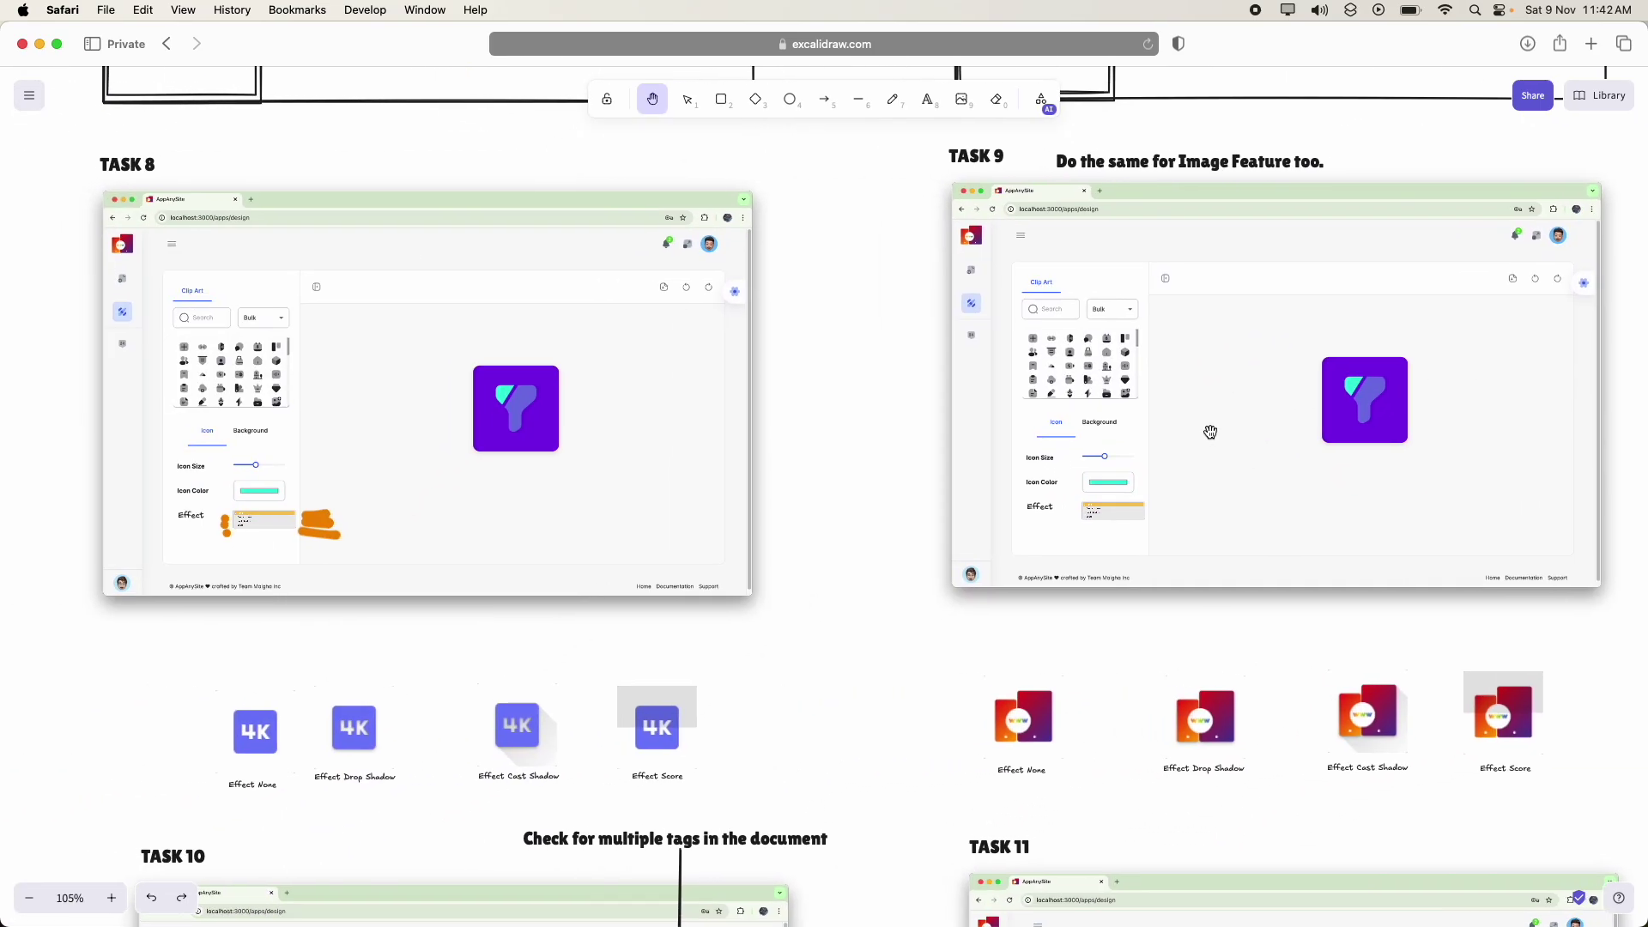
pyautogui.moveTo(1272, 606); pyautogui.dragTo(886, 610)
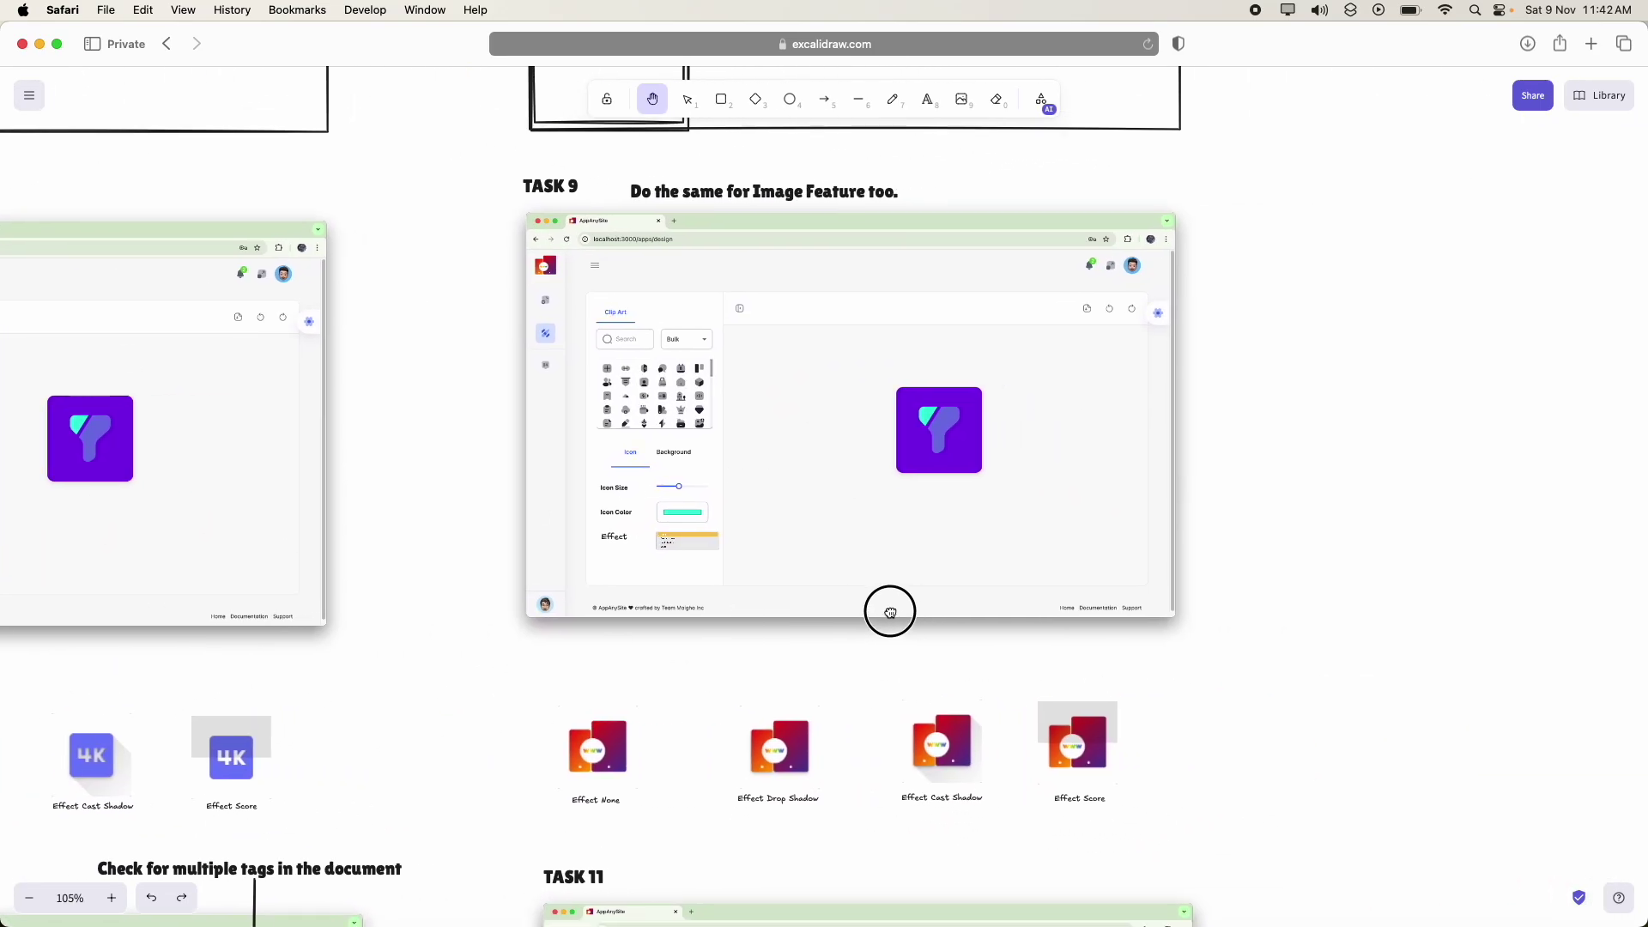
pyautogui.keyDown('ctrl'); pyautogui.scroll(5, 886, 610); pyautogui.keyUp('ctrl')
pyautogui.moveTo(854, 684); pyautogui.dragTo(944, 357)
pyautogui.keyDown('ctrl'); pyautogui.scroll(5, 821, 529); pyautogui.keyUp('ctrl')
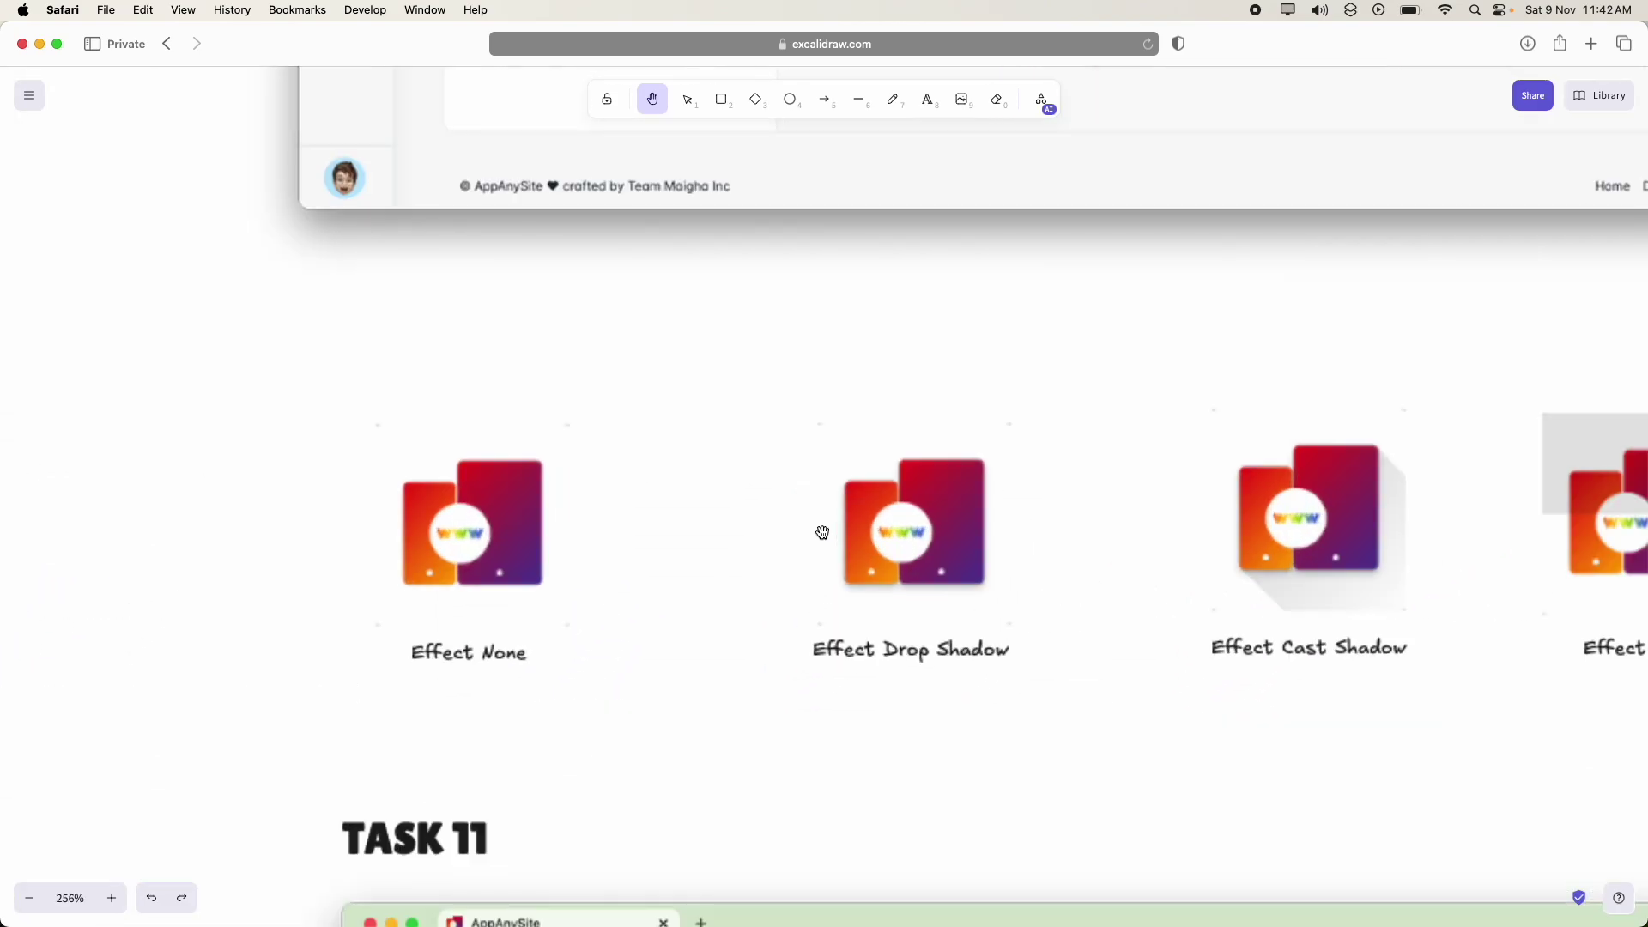
pyautogui.moveTo(820, 530); pyautogui.dragTo(706, 548)
pyautogui.moveTo(1093, 695); pyautogui.dragTo(911, 690)
pyautogui.moveTo(291, 592); pyautogui.dragTo(545, 581)
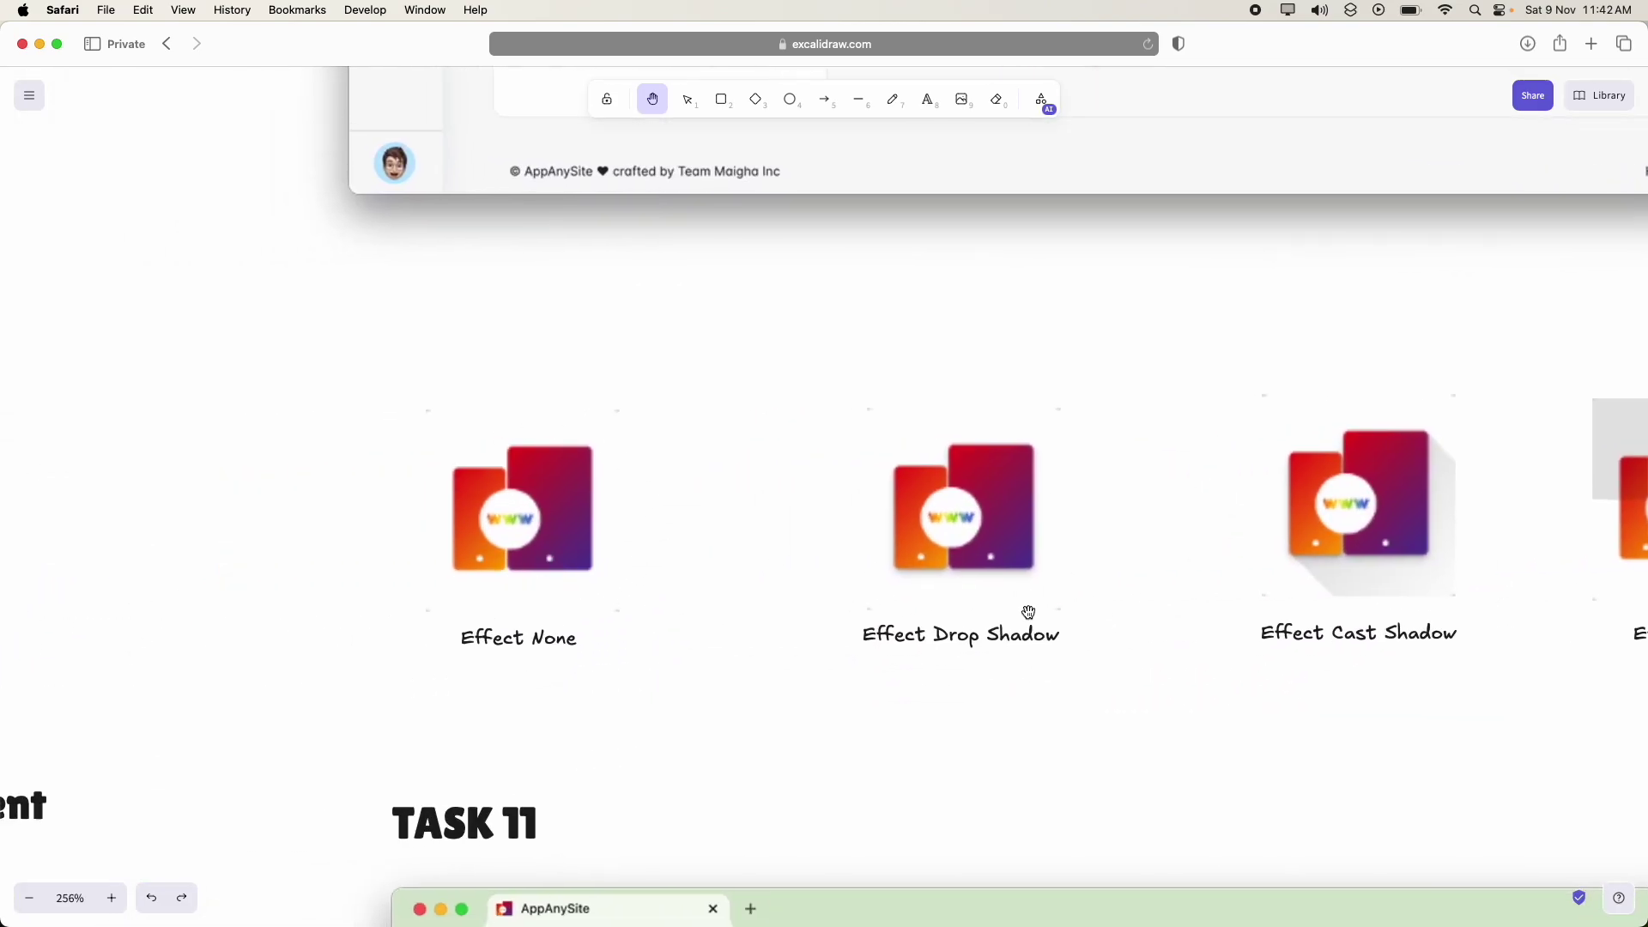
pyautogui.moveTo(1331, 550); pyautogui.dragTo(623, 528)
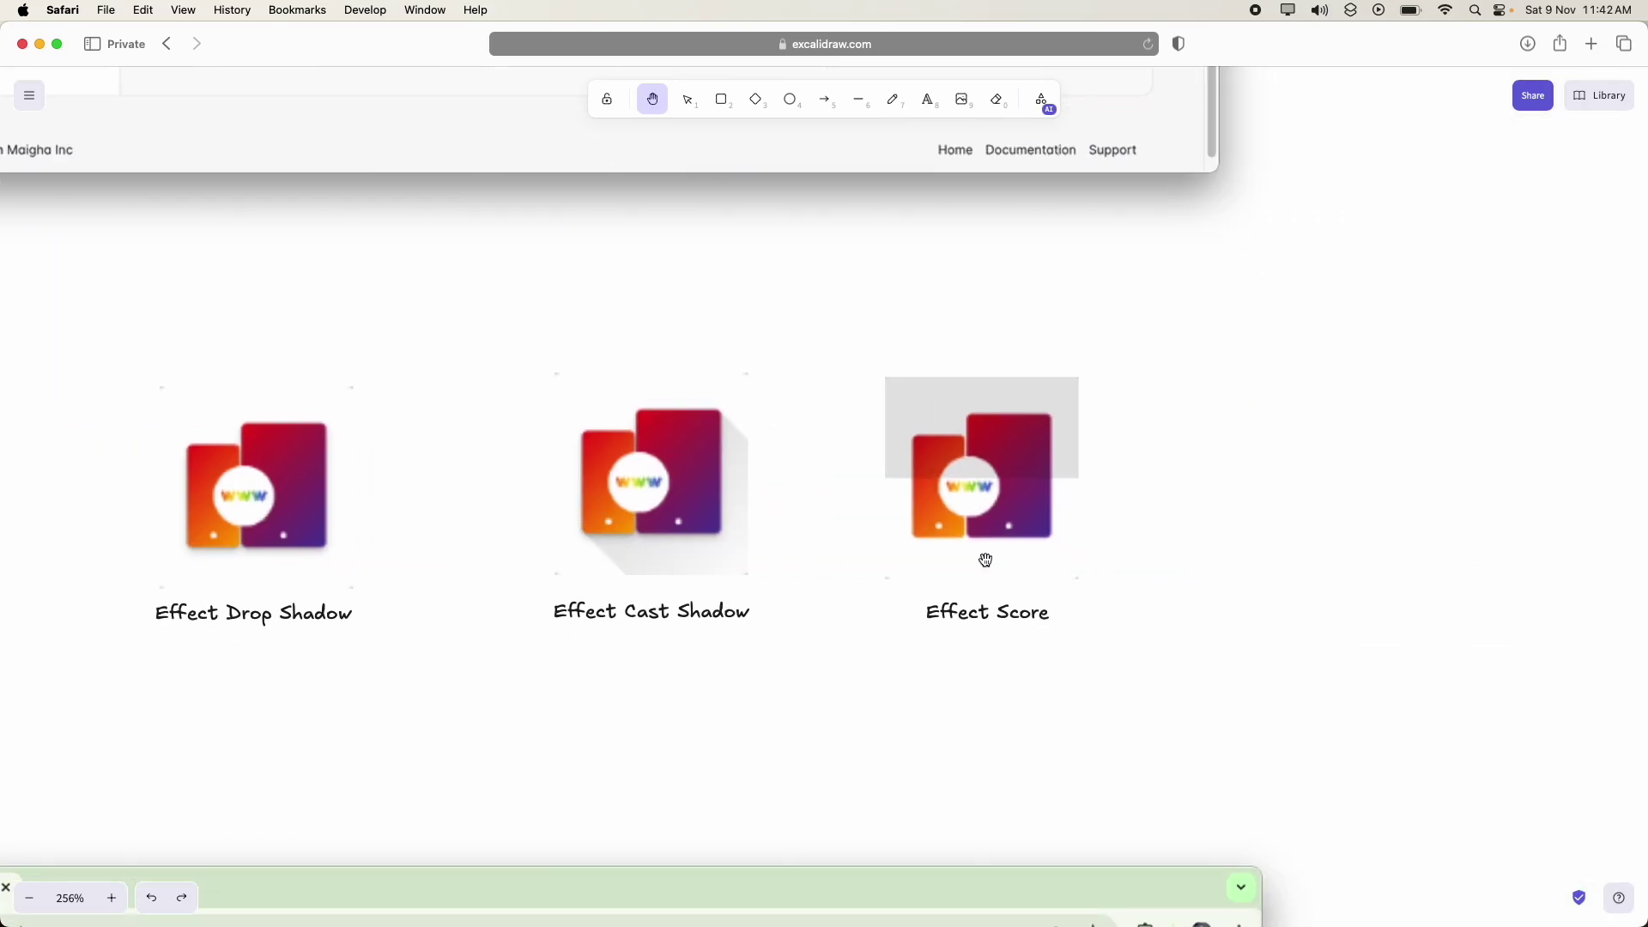
pyautogui.keyDown('ctrl'); pyautogui.scroll(-10, 602, 543); pyautogui.keyUp('ctrl')
pyautogui.moveTo(294, 470); pyautogui.dragTo(421, 458)
pyautogui.moveTo(511, 567); pyautogui.dragTo(453, 720)
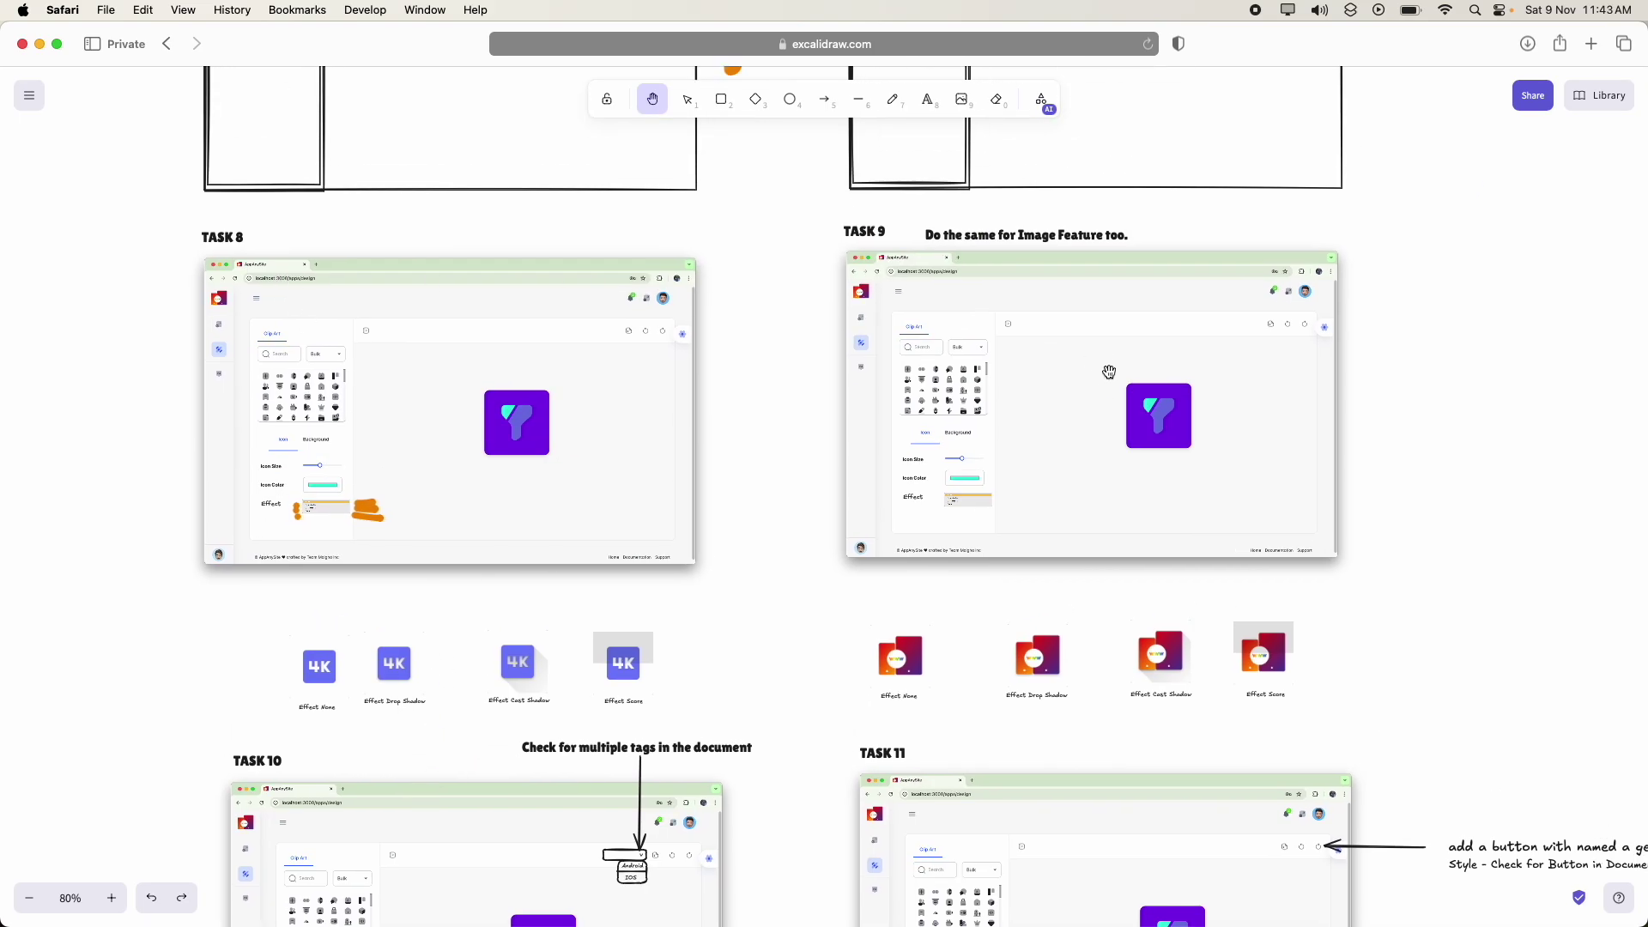
# - Draw an orange stroke above the dropdown sketch and a yellow-filled box below the Task 10 screenshot
pyautogui.scroll(-10, 616, 460)
pyautogui.keyDown('ctrl'); pyautogui.scroll(5, 606, 295); pyautogui.keyUp('ctrl')
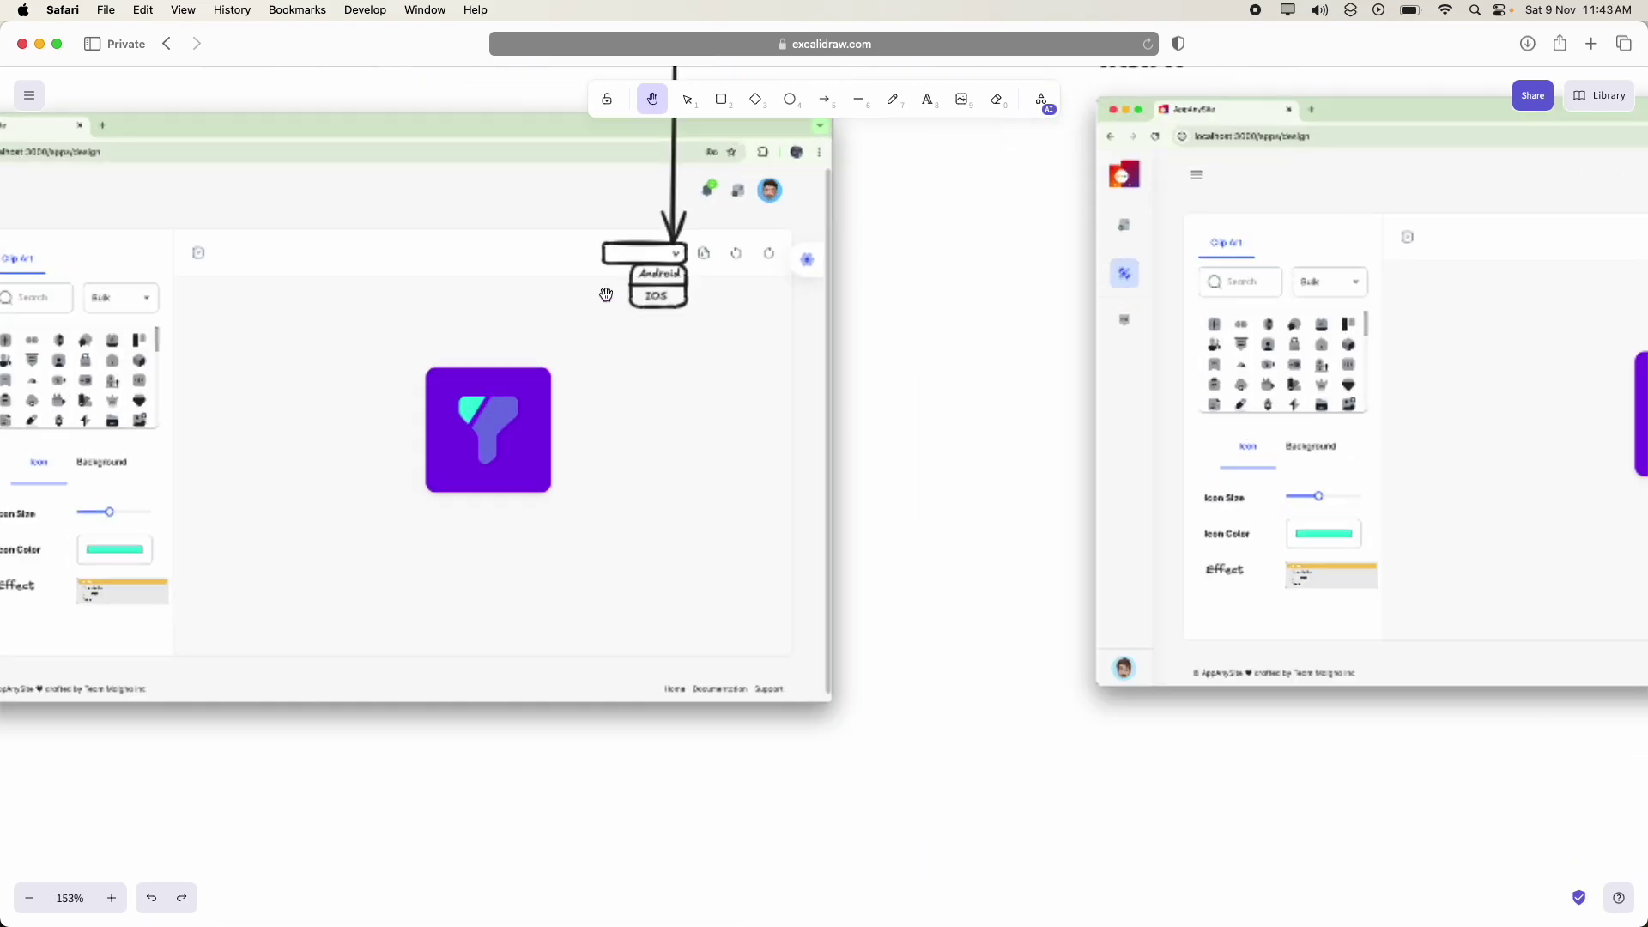
pyautogui.moveTo(606, 296); pyautogui.dragTo(883, 430)
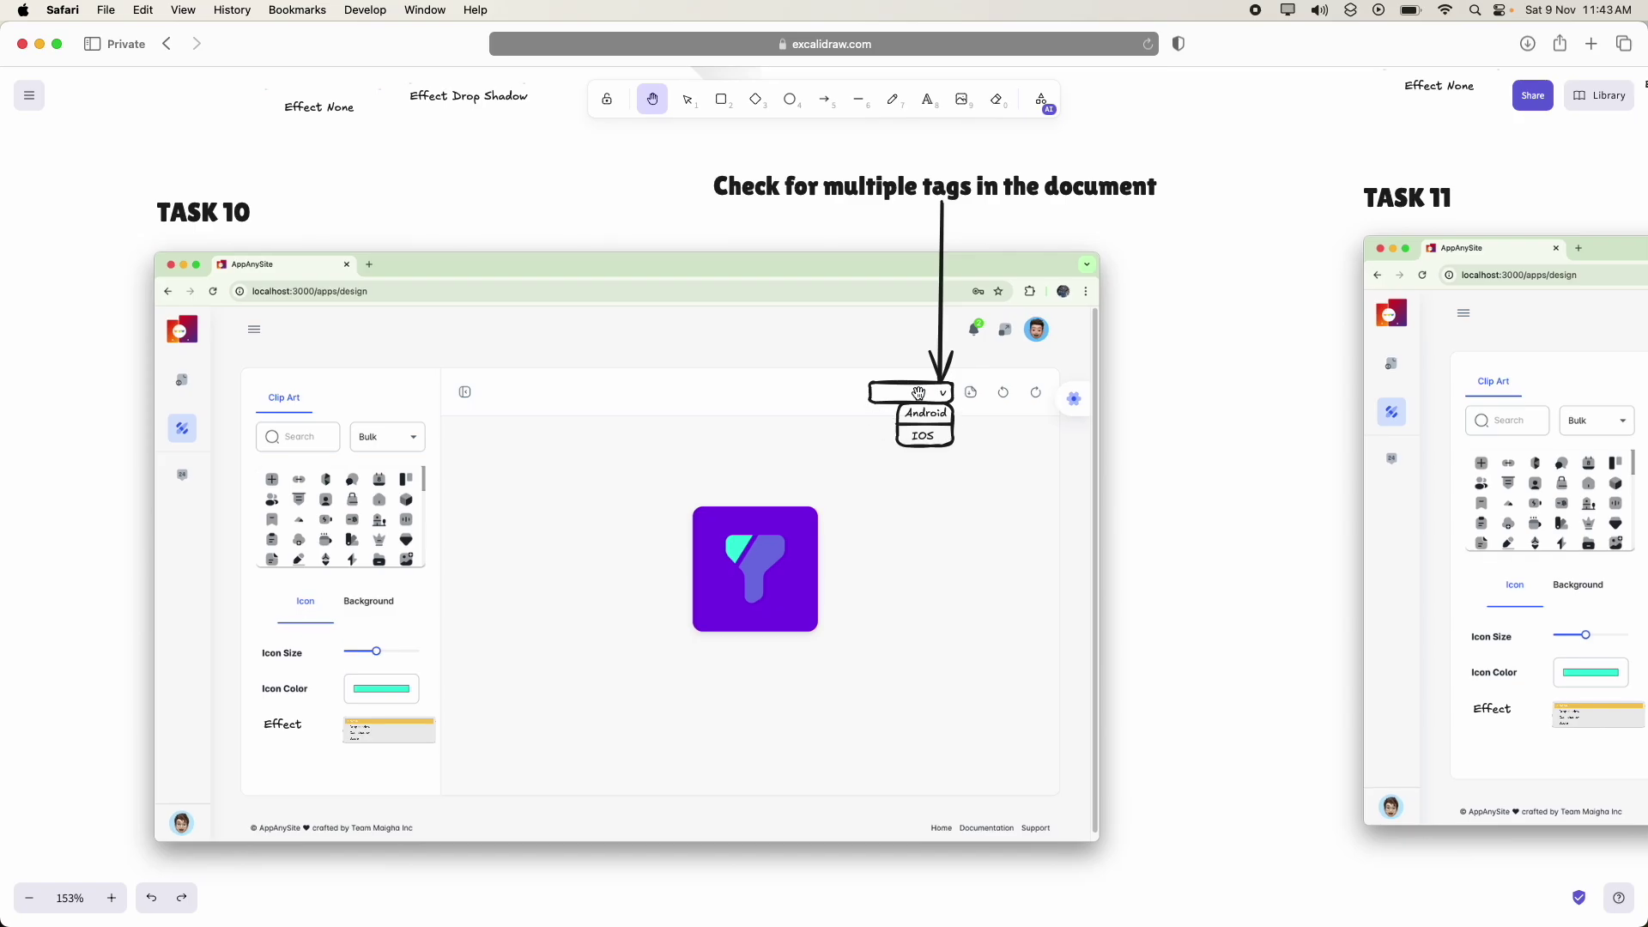
pyautogui.click(894, 99)
pyautogui.moveTo(774, 270)
pyautogui.mouseDown()
pyautogui.moveTo(837, 353)
pyautogui.moveTo(879, 309)
pyautogui.mouseUp()
pyautogui.scroll(-5, 938, 436)
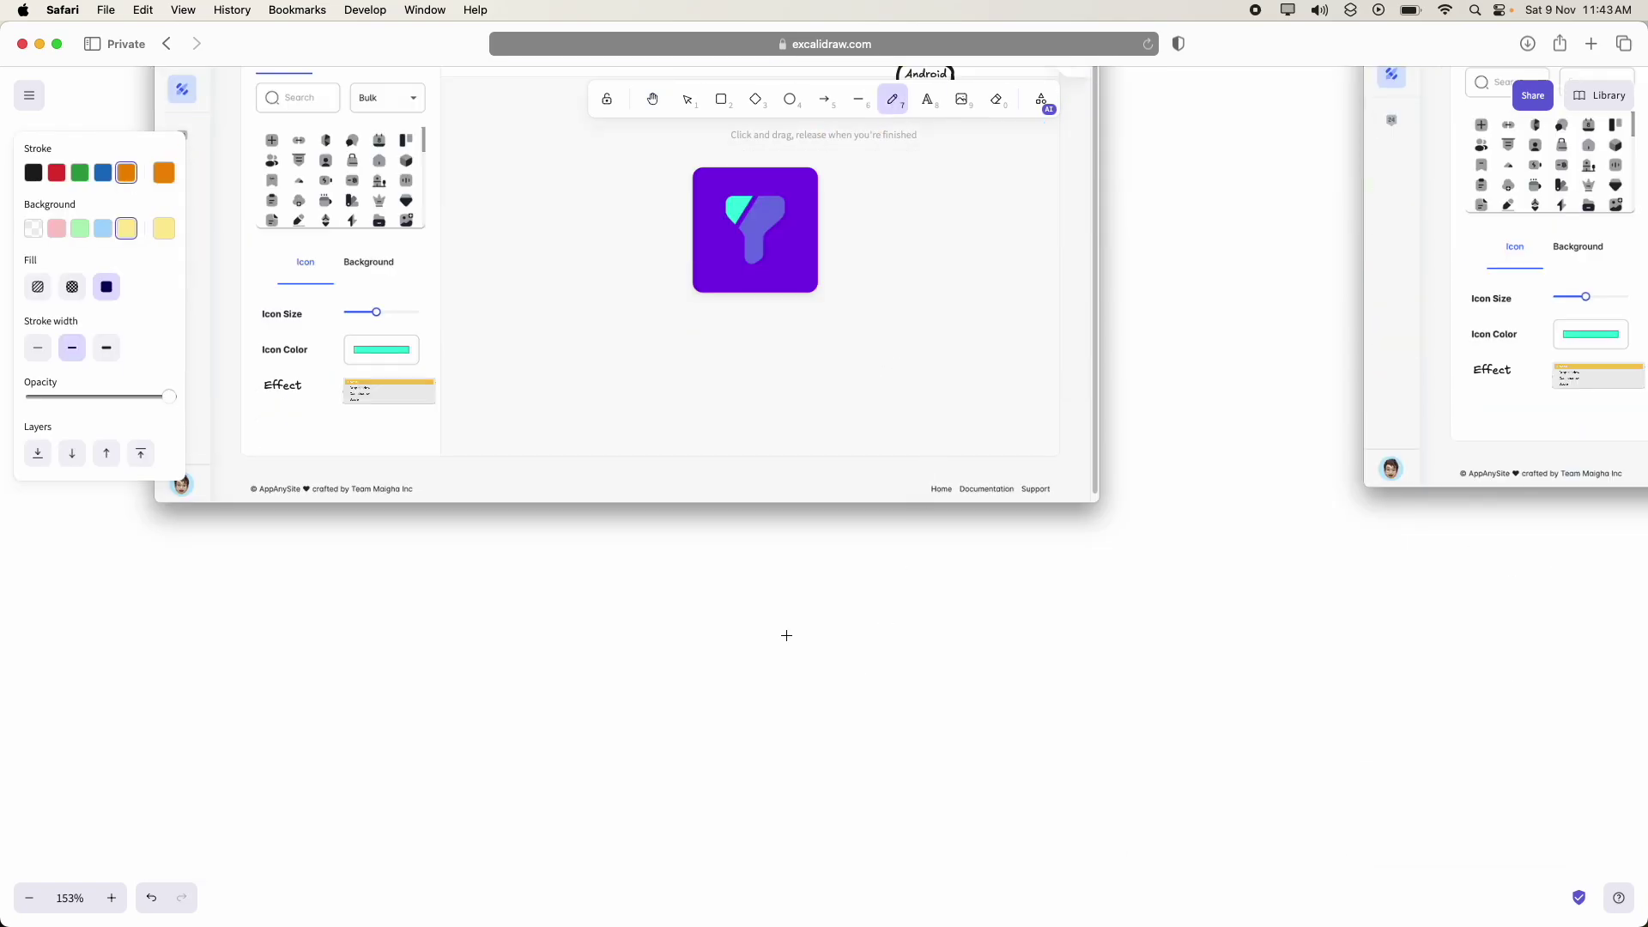
pyautogui.moveTo(739, 600)
pyautogui.mouseDown()
pyautogui.moveTo(728, 703)
pyautogui.moveTo(1125, 563)
pyautogui.moveTo(754, 566)
pyautogui.moveTo(741, 608)
pyautogui.mouseUp()
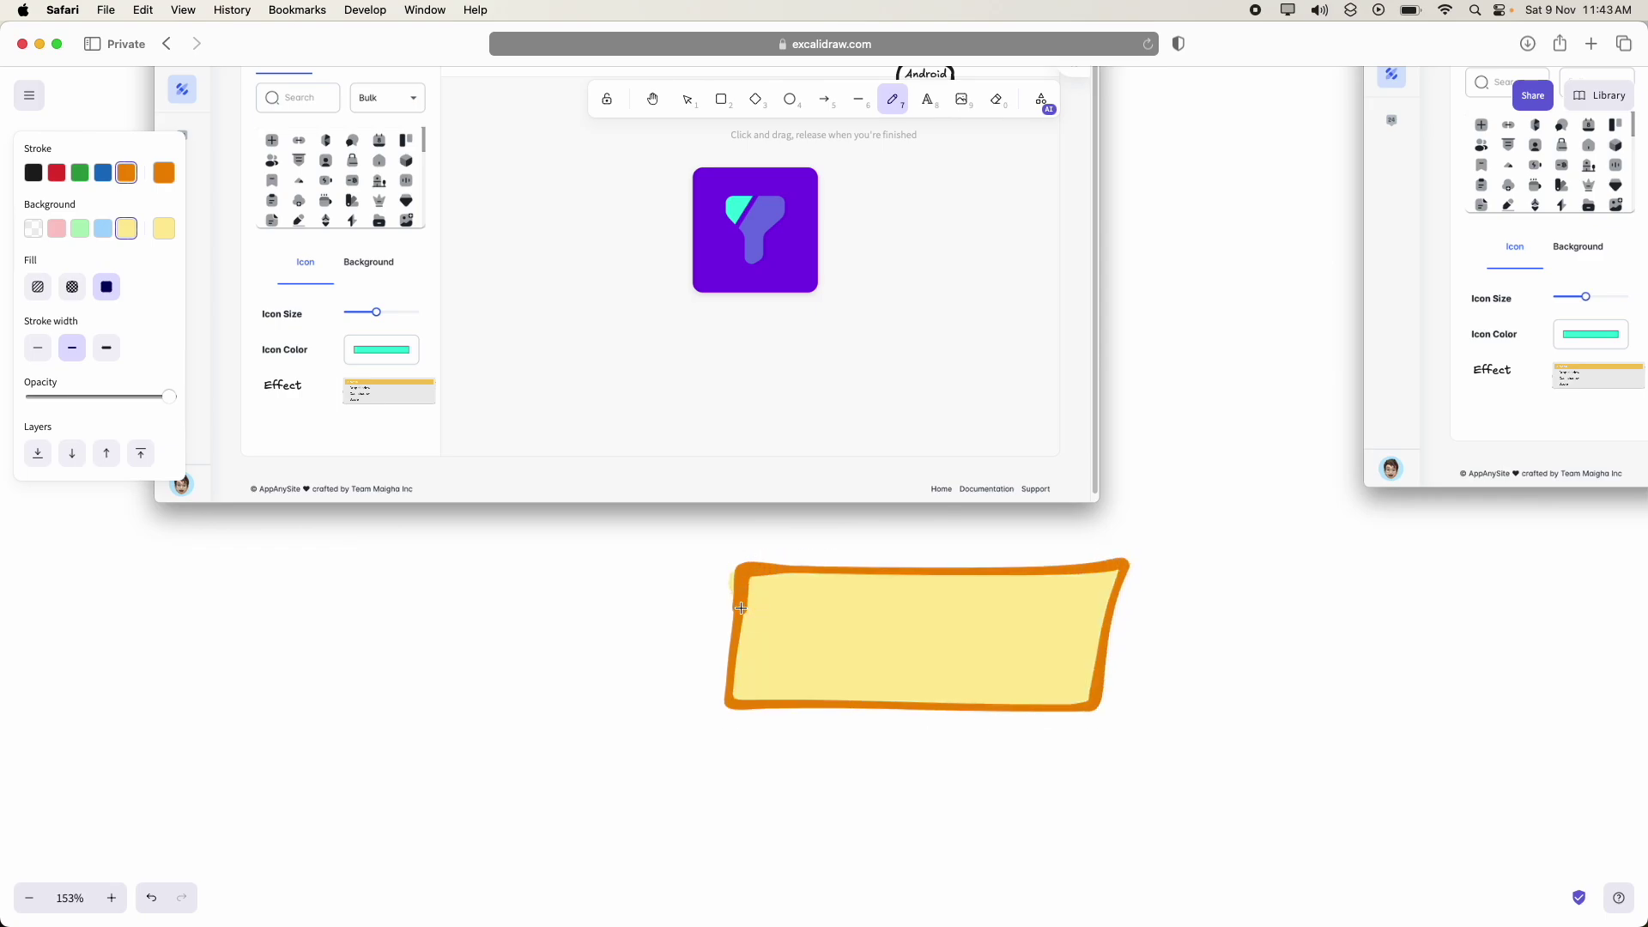
# - Add two boxes below the yellow box labelled 'Android' and 'ios', and letter the yellow box
pyautogui.scroll(-4, 1172, 619)
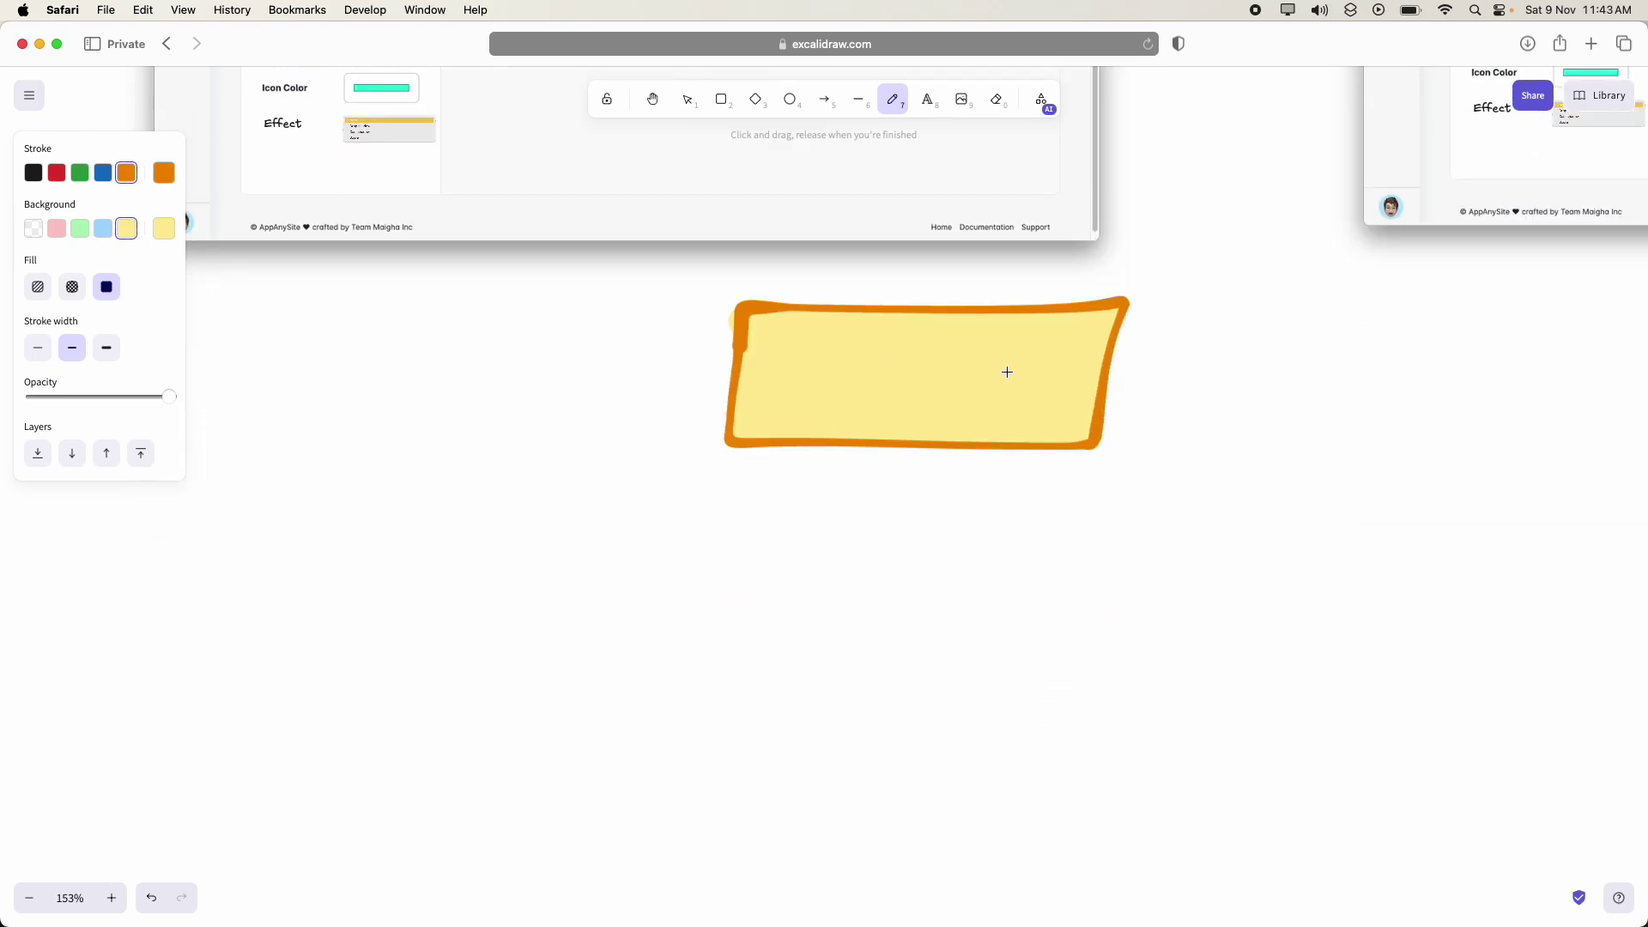
pyautogui.moveTo(739, 462)
pyautogui.mouseDown()
pyautogui.moveTo(772, 567)
pyautogui.moveTo(1144, 430)
pyautogui.mouseUp()
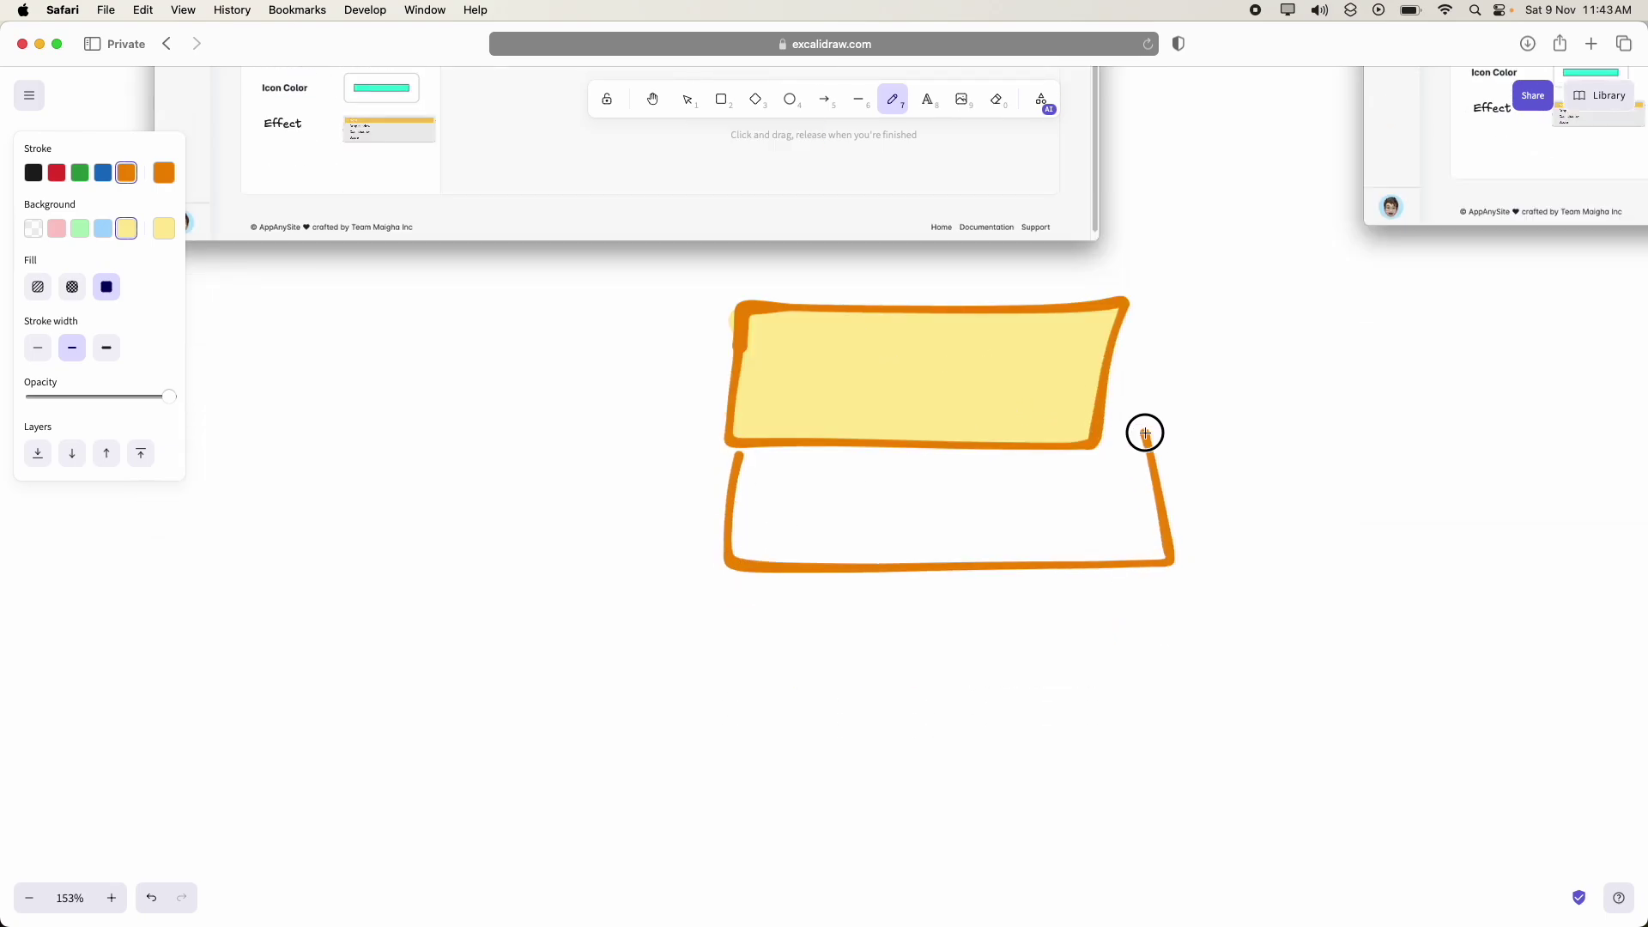
pyautogui.moveTo(737, 573)
pyautogui.mouseDown()
pyautogui.moveTo(753, 739)
pyautogui.moveTo(1176, 588)
pyautogui.mouseUp()
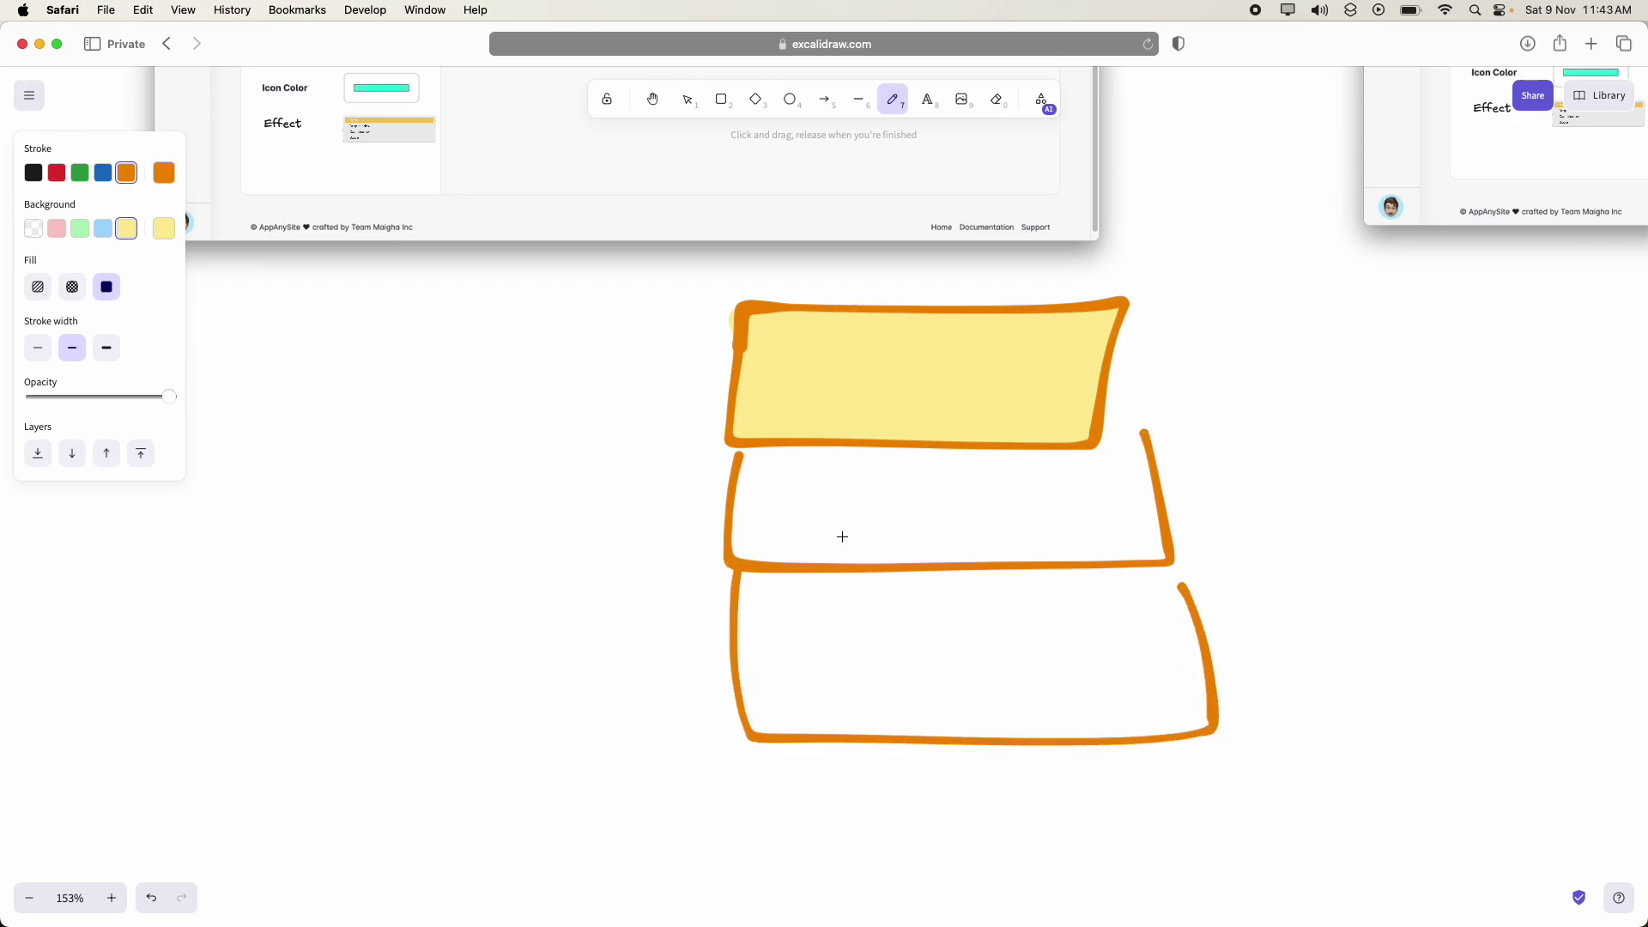
pyautogui.moveTo(800, 531)
pyautogui.mouseDown()
pyautogui.moveTo(853, 482)
pyautogui.moveTo(954, 532)
pyautogui.moveTo(979, 507)
pyautogui.moveTo(1052, 493)
pyautogui.moveTo(1099, 528)
pyautogui.mouseUp()
pyautogui.moveTo(887, 635); pyautogui.dragTo(896, 678)
pyautogui.moveTo(872, 608); pyautogui.dragTo(878, 615)
pyautogui.moveTo(939, 626); pyautogui.dragTo(970, 673)
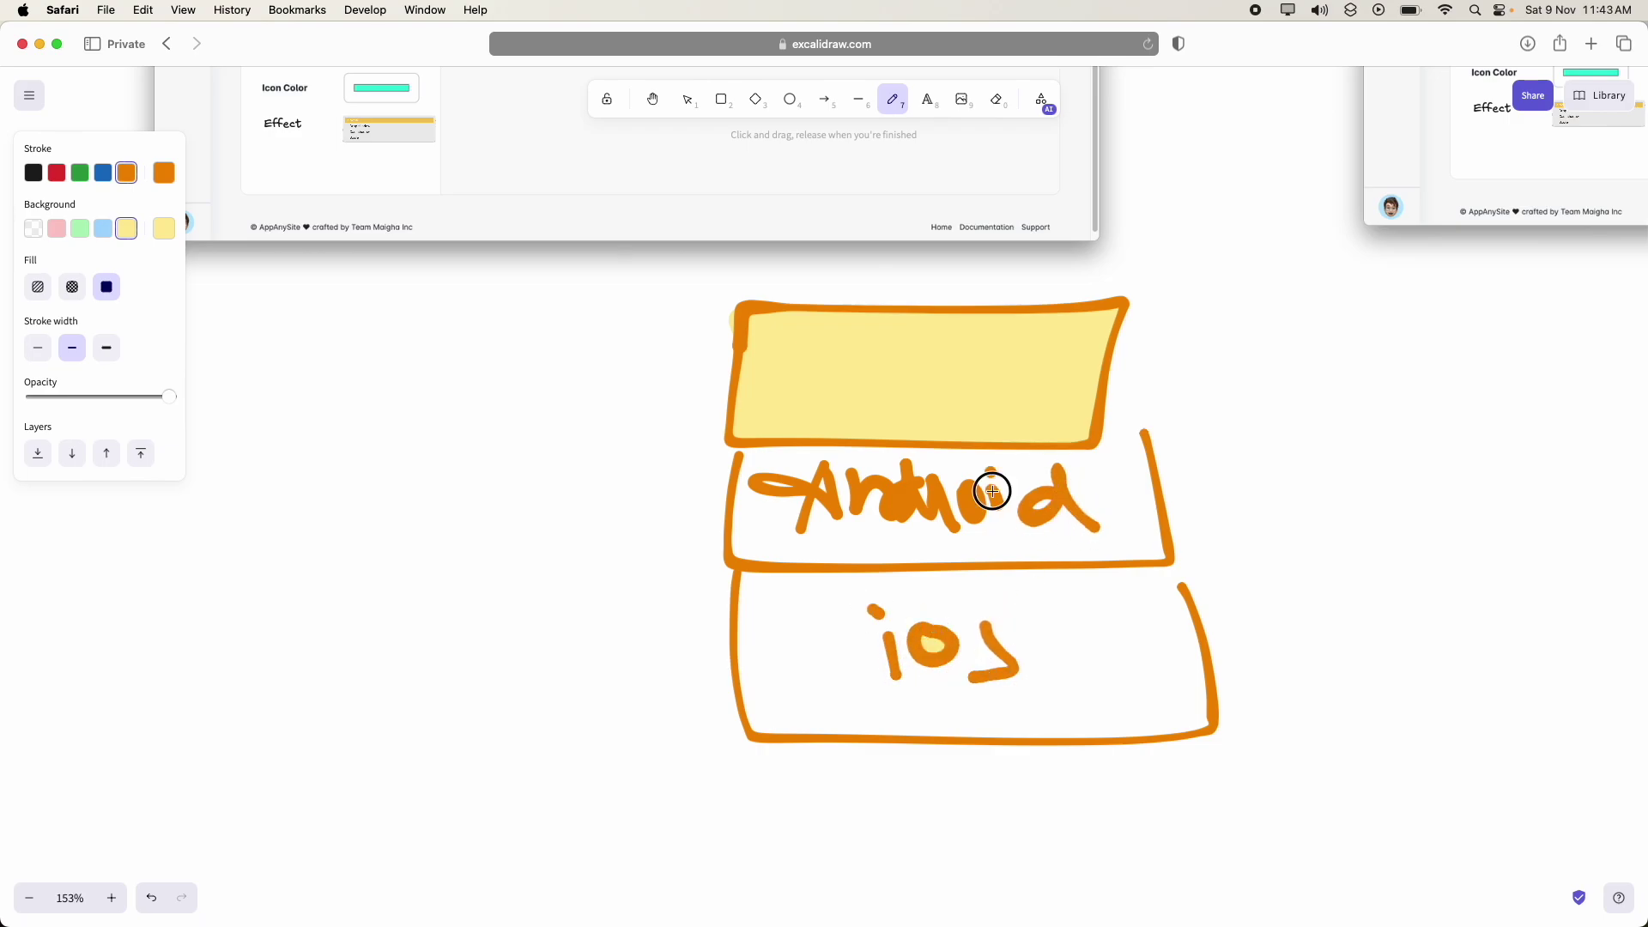
pyautogui.moveTo(863, 332)
pyautogui.mouseDown()
pyautogui.moveTo(868, 408)
pyautogui.moveTo(901, 312)
pyautogui.moveTo(853, 343)
pyautogui.moveTo(883, 375)
pyautogui.moveTo(949, 338)
pyautogui.moveTo(972, 404)
pyautogui.mouseUp()
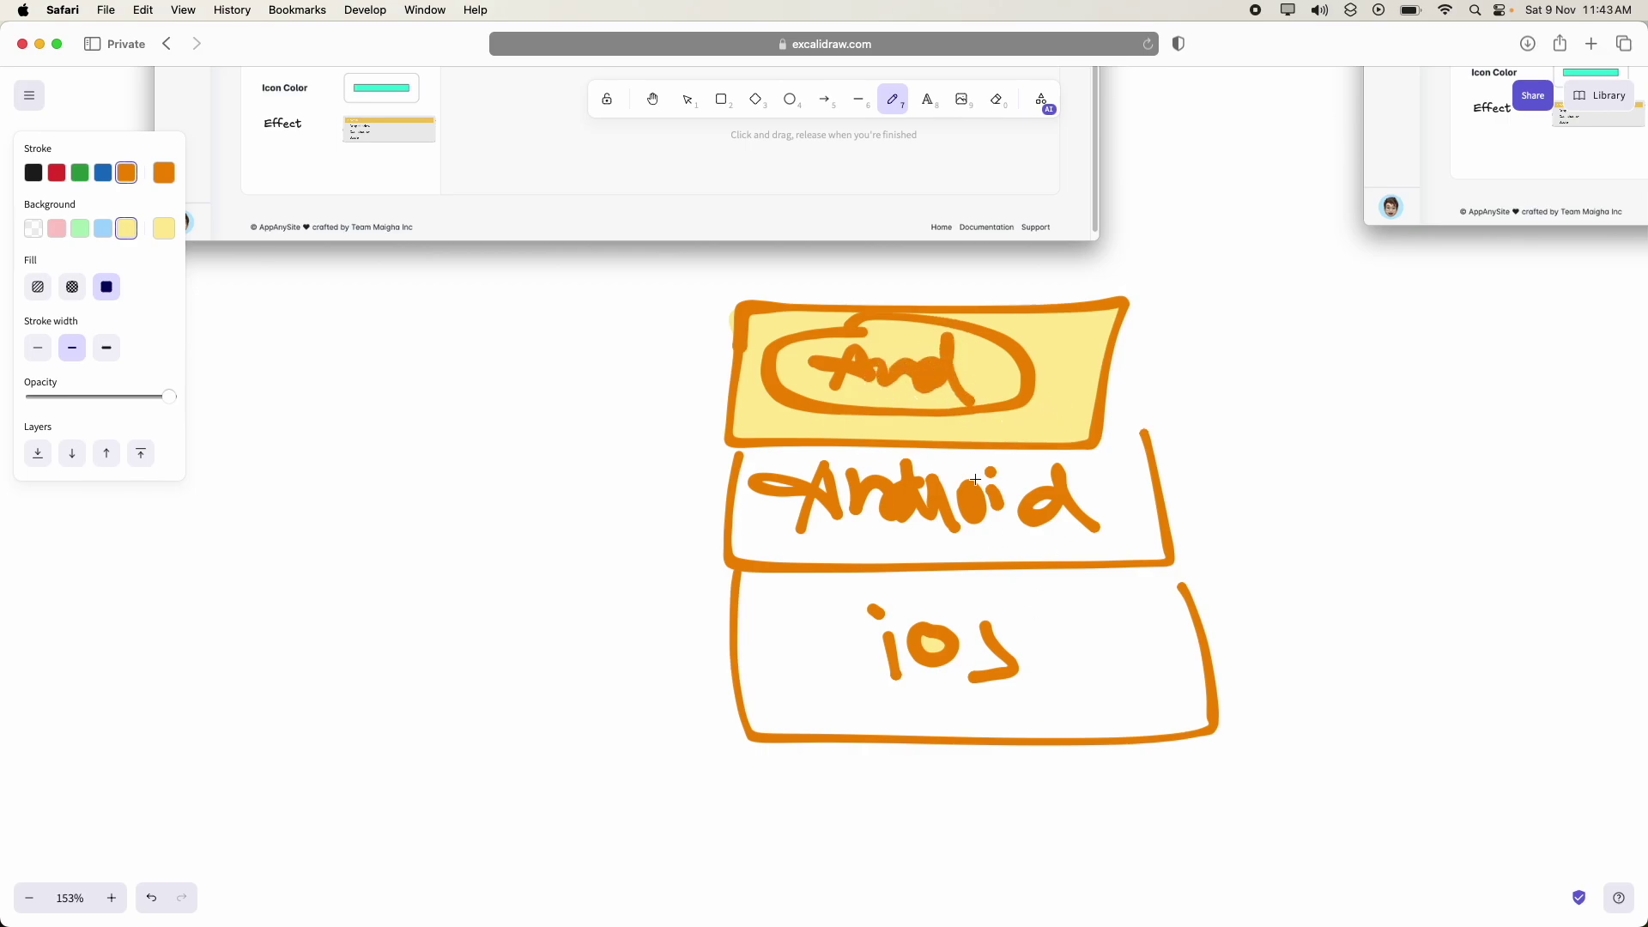
# - Draw a box beside the yellow 'And' box with a circled 'ios x' chip, and x-mark 'And'
pyautogui.moveTo(1142, 300)
pyautogui.mouseDown()
pyautogui.moveTo(1453, 397)
pyautogui.moveTo(1048, 429)
pyautogui.mouseUp()
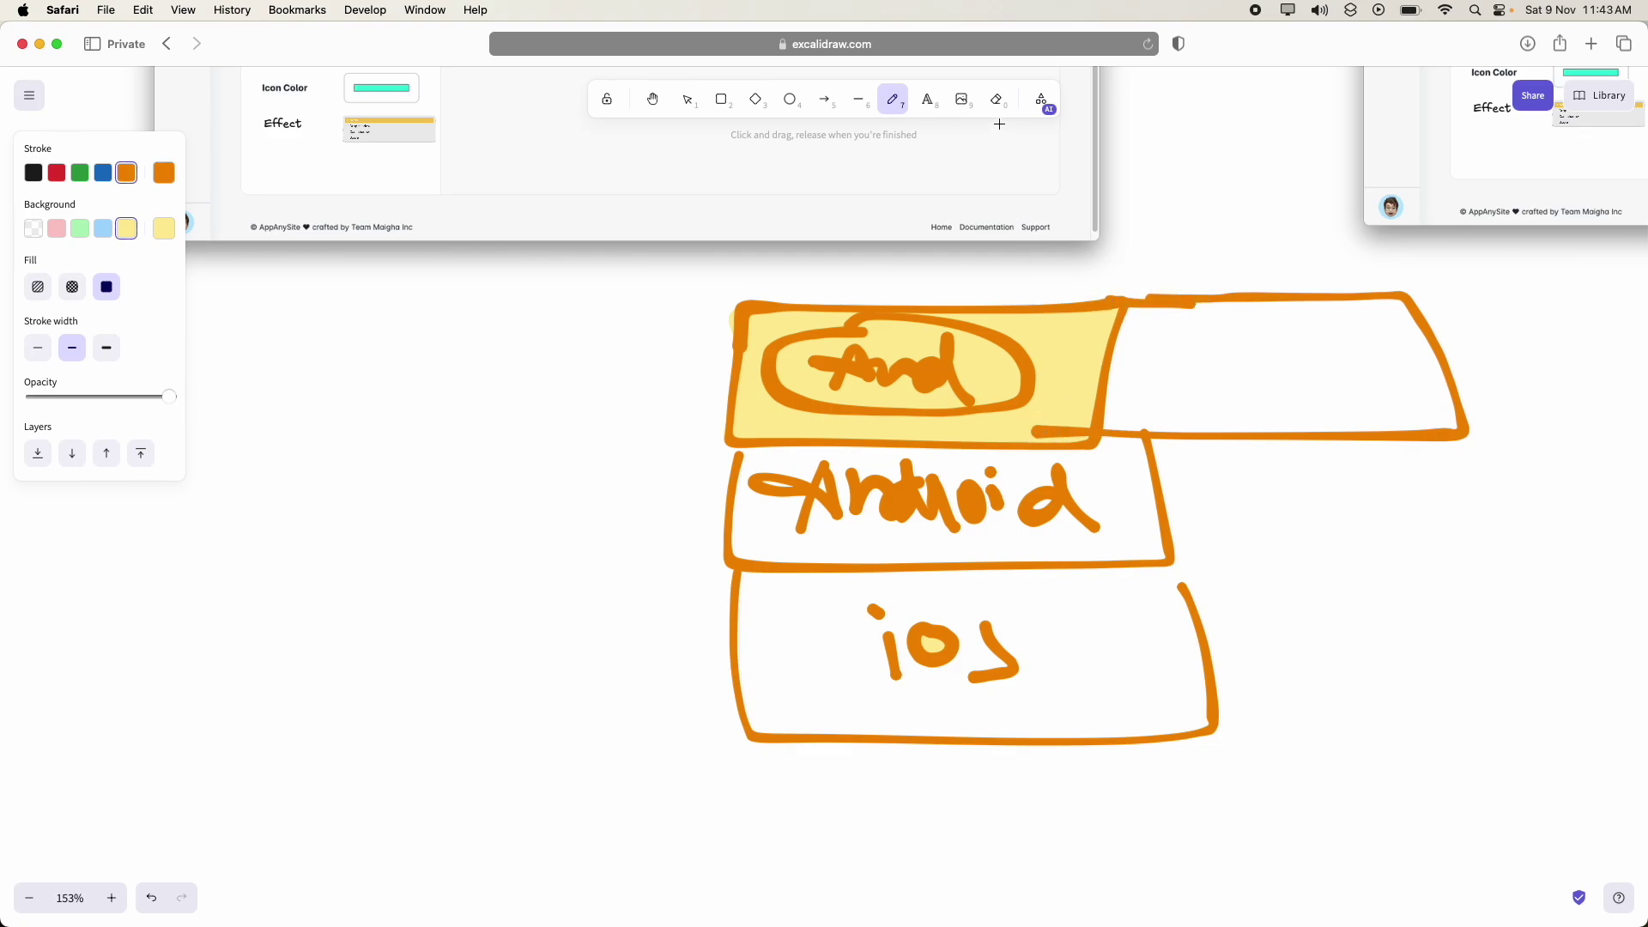
pyautogui.moveTo(1194, 337); pyautogui.dragTo(1379, 367)
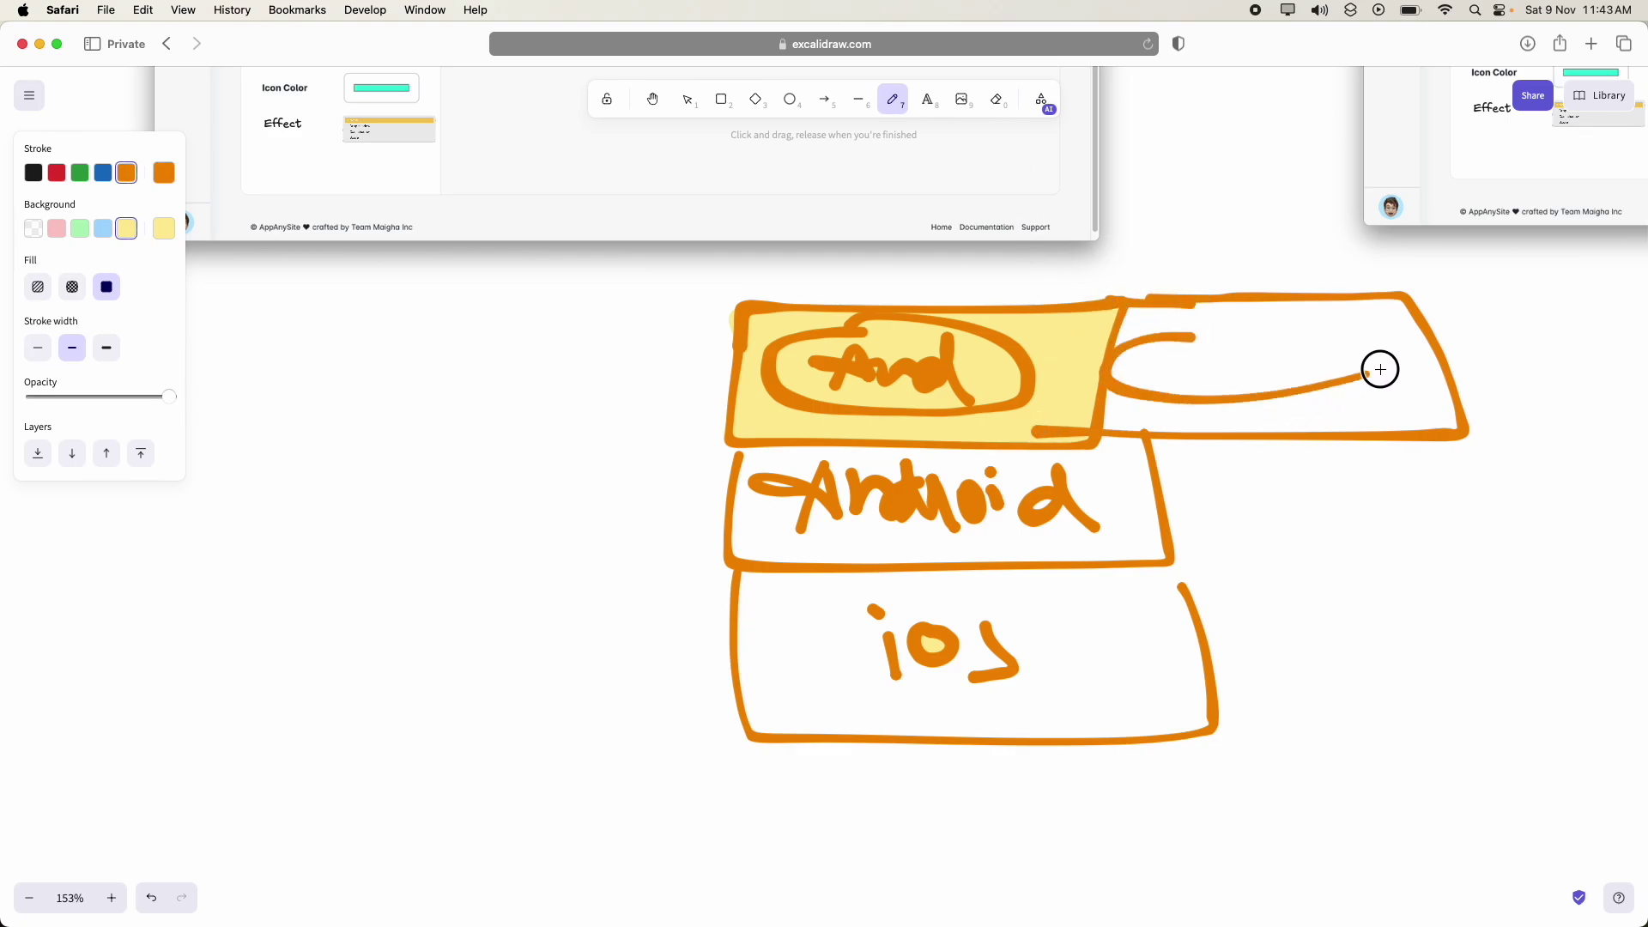
pyautogui.click(1165, 344)
pyautogui.moveTo(1167, 348)
pyautogui.mouseDown()
pyautogui.moveTo(1172, 388)
pyautogui.moveTo(1247, 361)
pyautogui.moveTo(1256, 388)
pyautogui.moveTo(1337, 374)
pyautogui.mouseUp()
pyautogui.moveTo(1339, 344); pyautogui.dragTo(1313, 371)
pyautogui.moveTo(978, 371)
pyautogui.mouseDown()
pyautogui.moveTo(1021, 402)
pyautogui.moveTo(980, 414)
pyautogui.mouseUp()
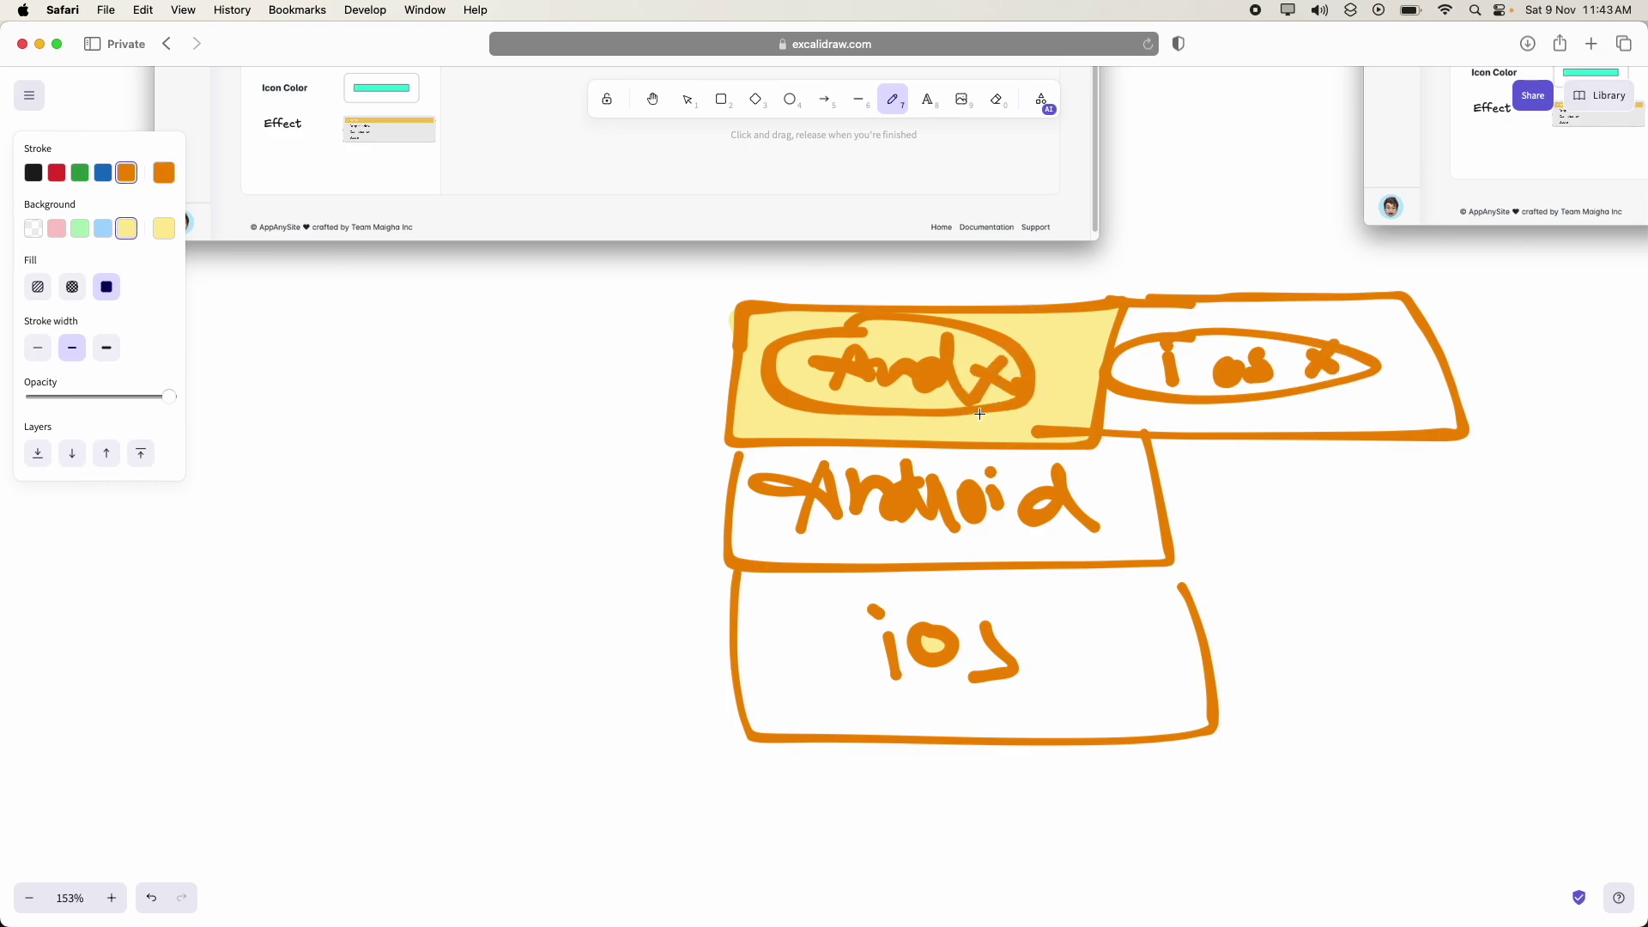
pyautogui.click(989, 375)
pyautogui.click(986, 381)
pyautogui.click(652, 100)
# - Underline 'multiple tags' in the TASK 10 'Check for multiple tags' note in orange
pyautogui.moveTo(951, 352); pyautogui.dragTo(719, 414)
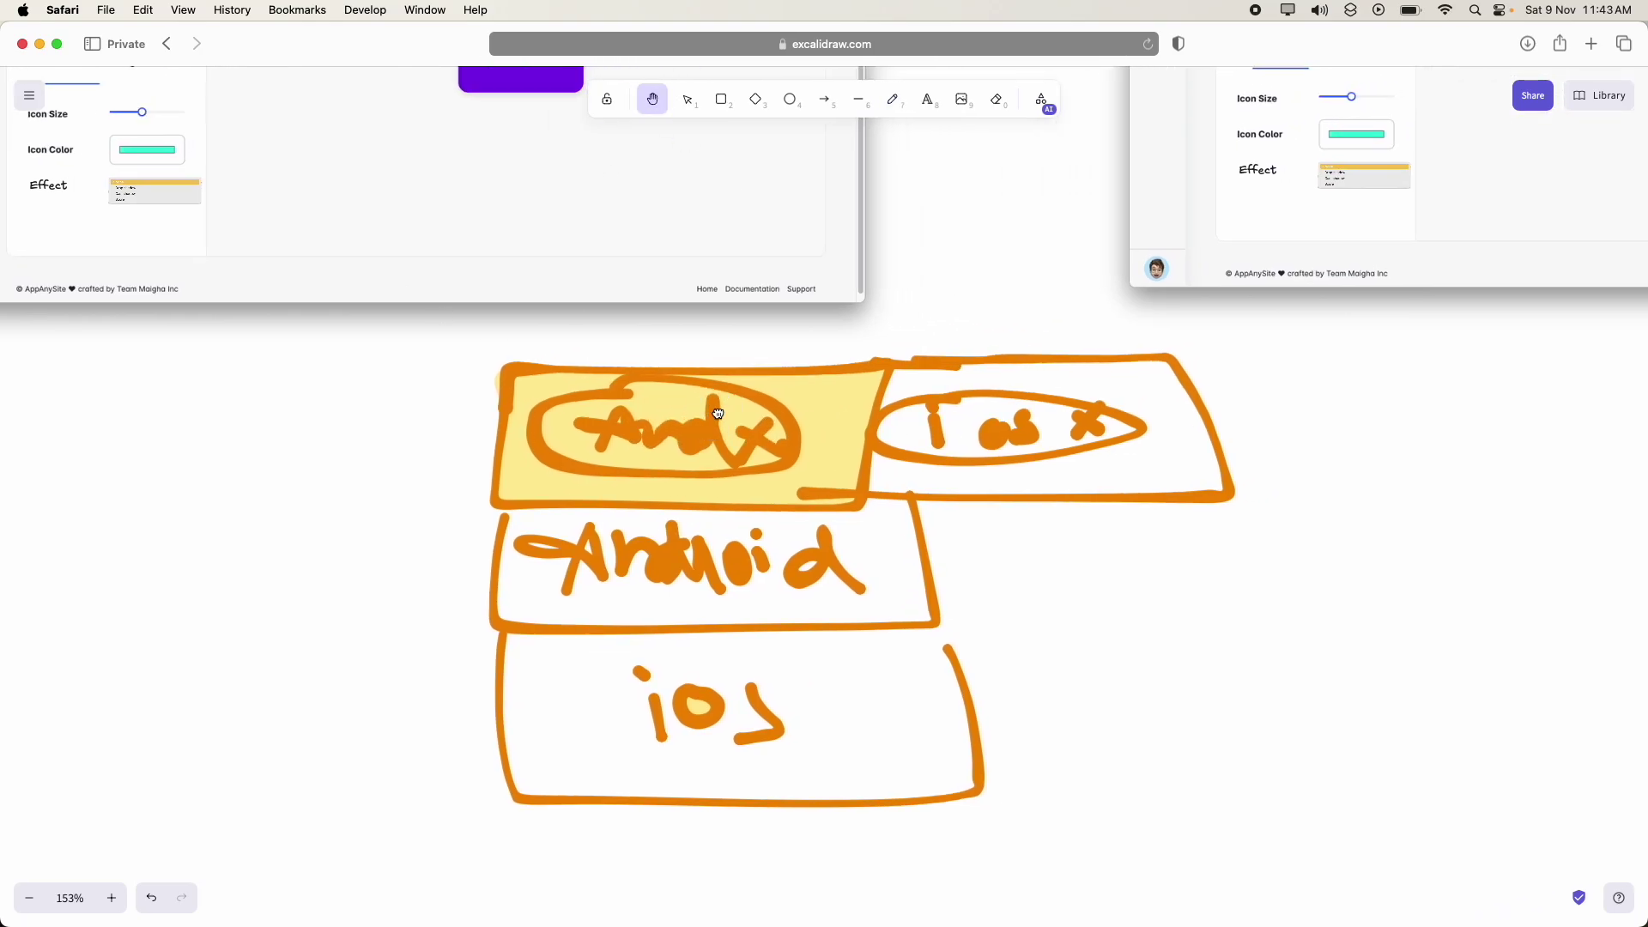
pyautogui.scroll(-5, 778, 424)
pyautogui.moveTo(838, 379); pyautogui.dragTo(526, 545)
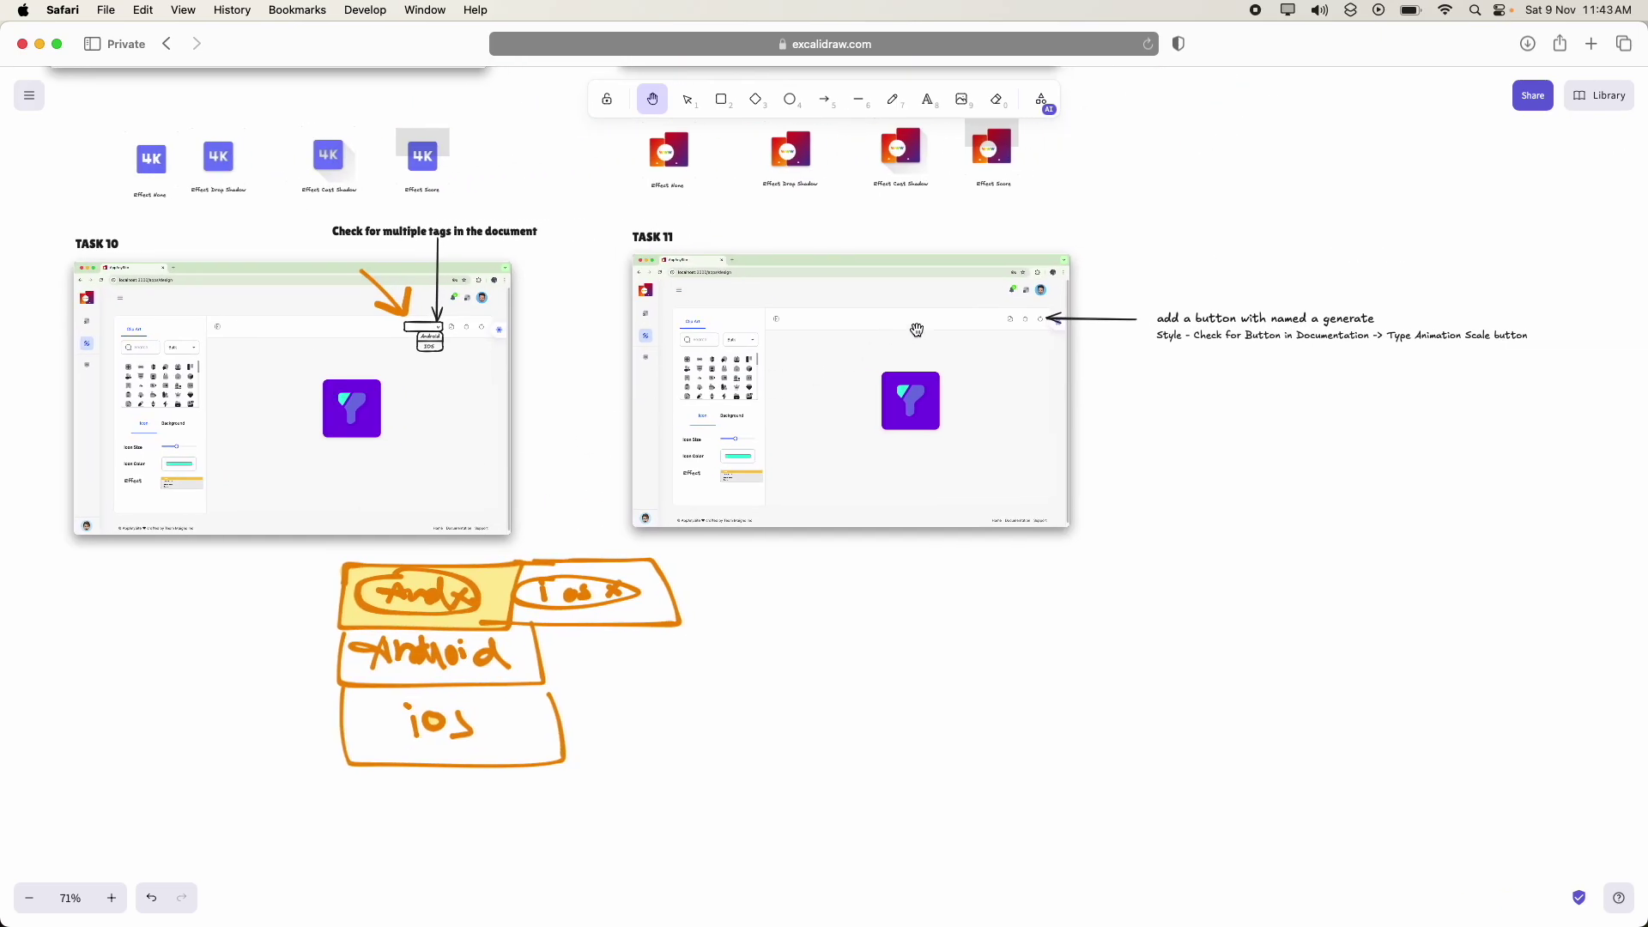
pyautogui.scroll(3, 997, 322)
pyautogui.scroll(2, 997, 322)
pyautogui.moveTo(1214, 360); pyautogui.dragTo(1541, 397)
pyautogui.moveTo(340, 360); pyautogui.dragTo(1044, 335)
pyautogui.scroll(-3, 563, 360)
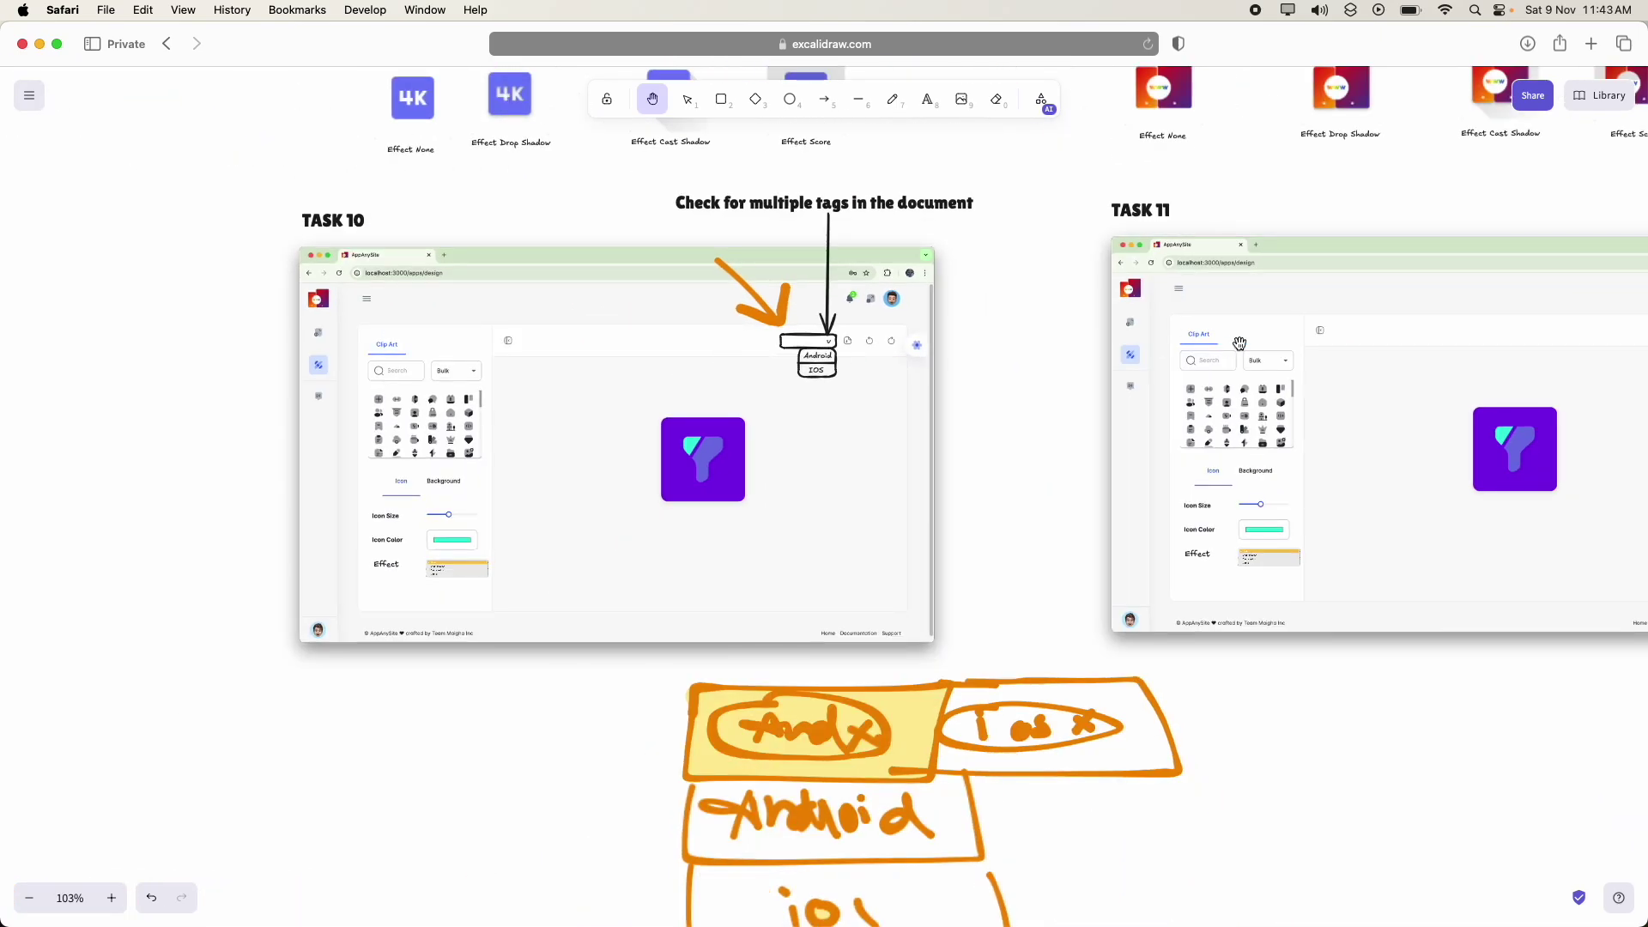
pyautogui.moveTo(1211, 360); pyautogui.dragTo(1092, 421)
pyautogui.scroll(5, 745, 282)
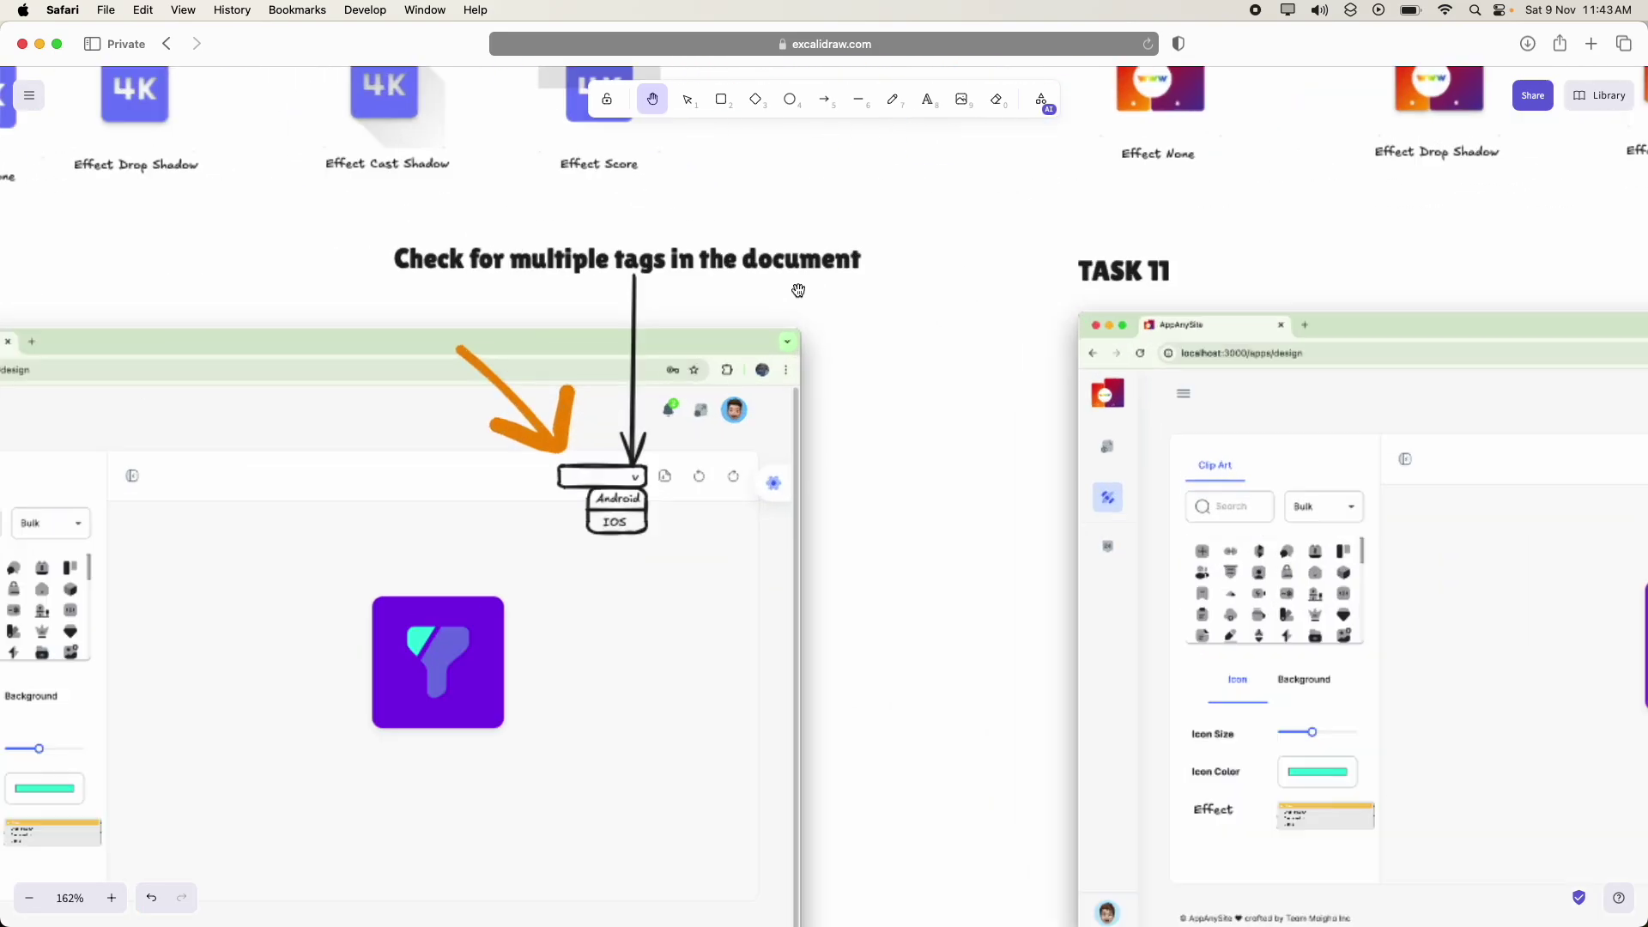
pyautogui.moveTo(745, 282); pyautogui.dragTo(1046, 342)
pyautogui.click(893, 99)
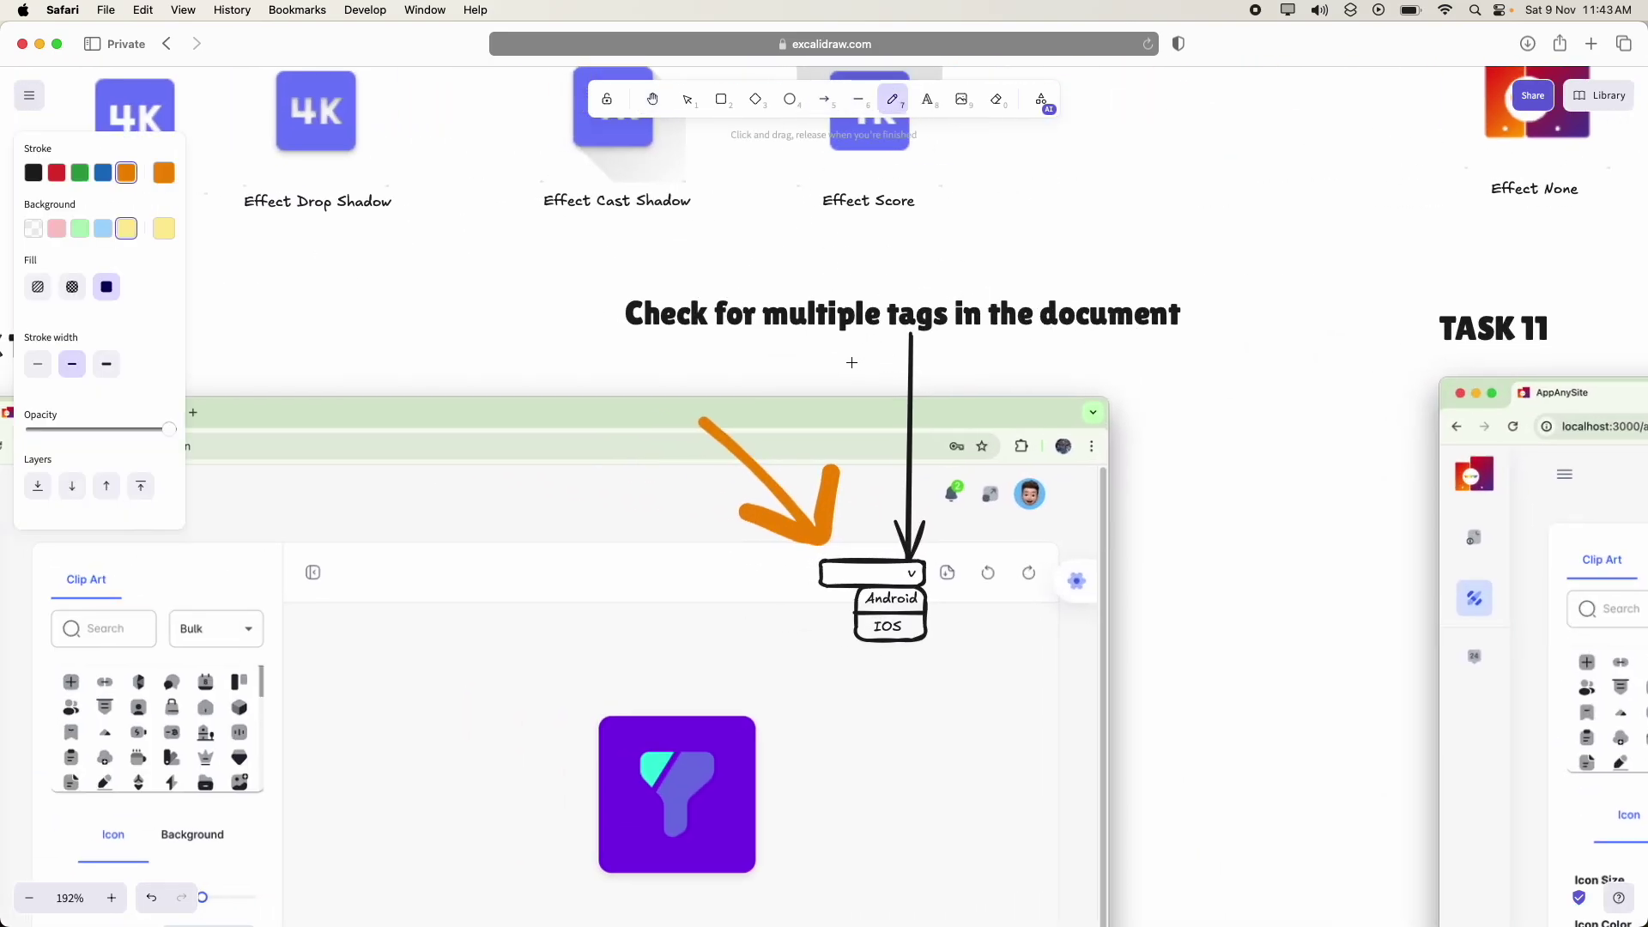
pyautogui.moveTo(743, 332); pyautogui.dragTo(919, 335)
# - Pan across to the TASK 11 generate-button note
pyautogui.click(652, 98)
pyautogui.moveTo(1172, 293); pyautogui.dragTo(743, 288)
pyautogui.scroll(-5, 744, 288)
pyautogui.hscroll(5, 674, 320)
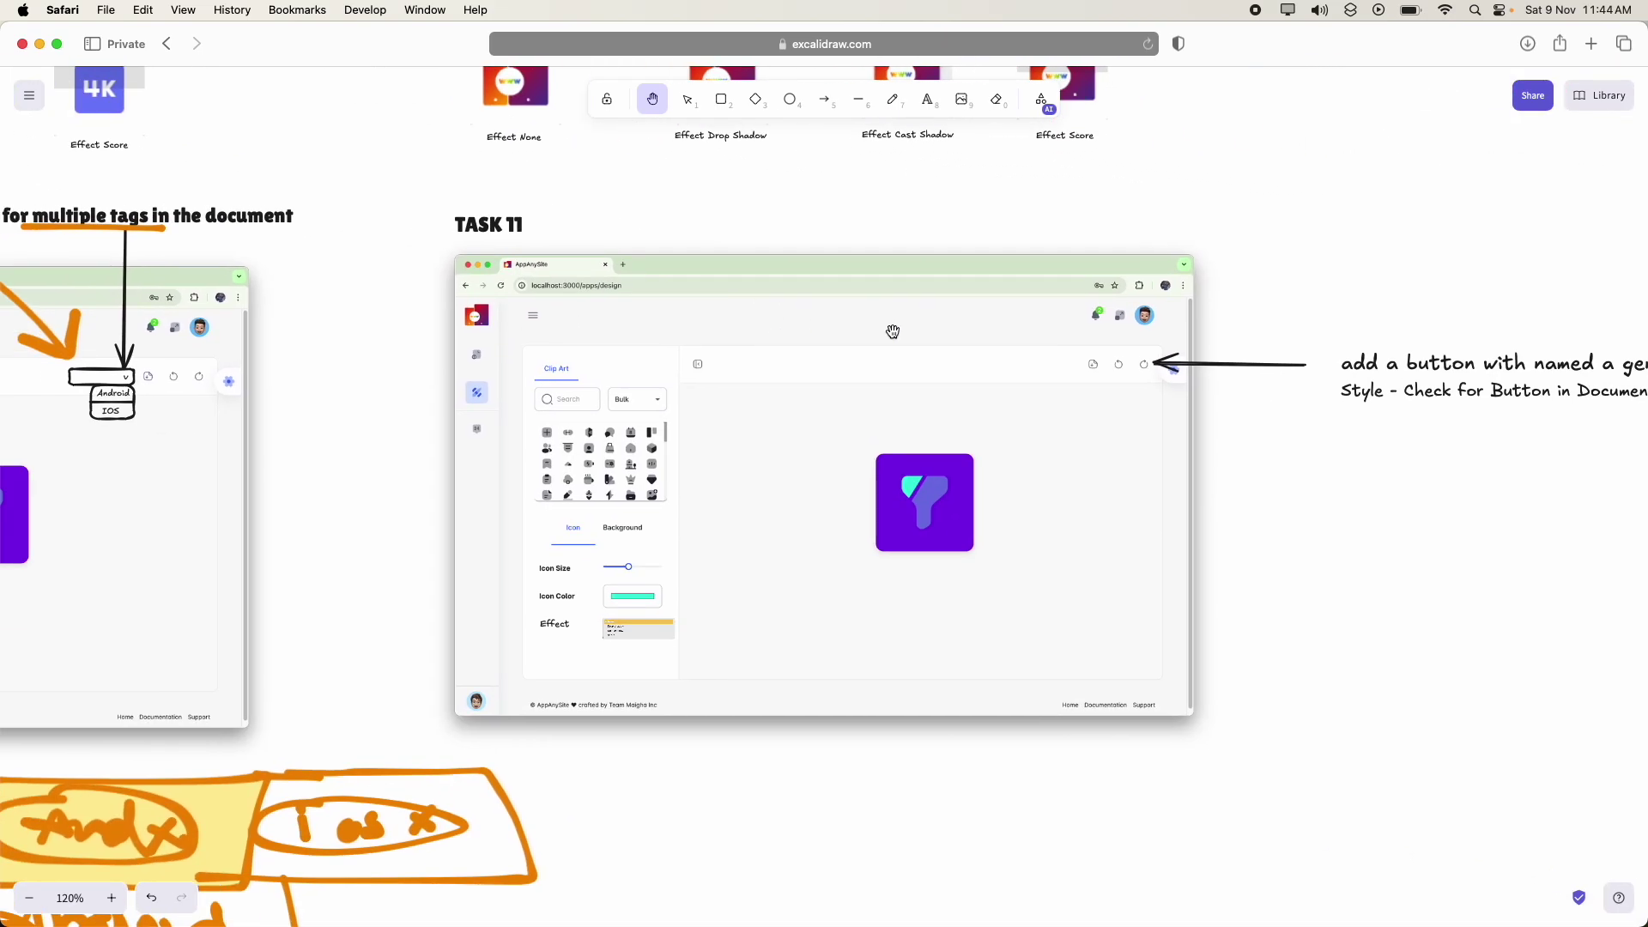
pyautogui.hscroll(2, 785, 294)
pyautogui.hscroll(2, 784, 295)
pyautogui.hscroll(5, 1129, 308)
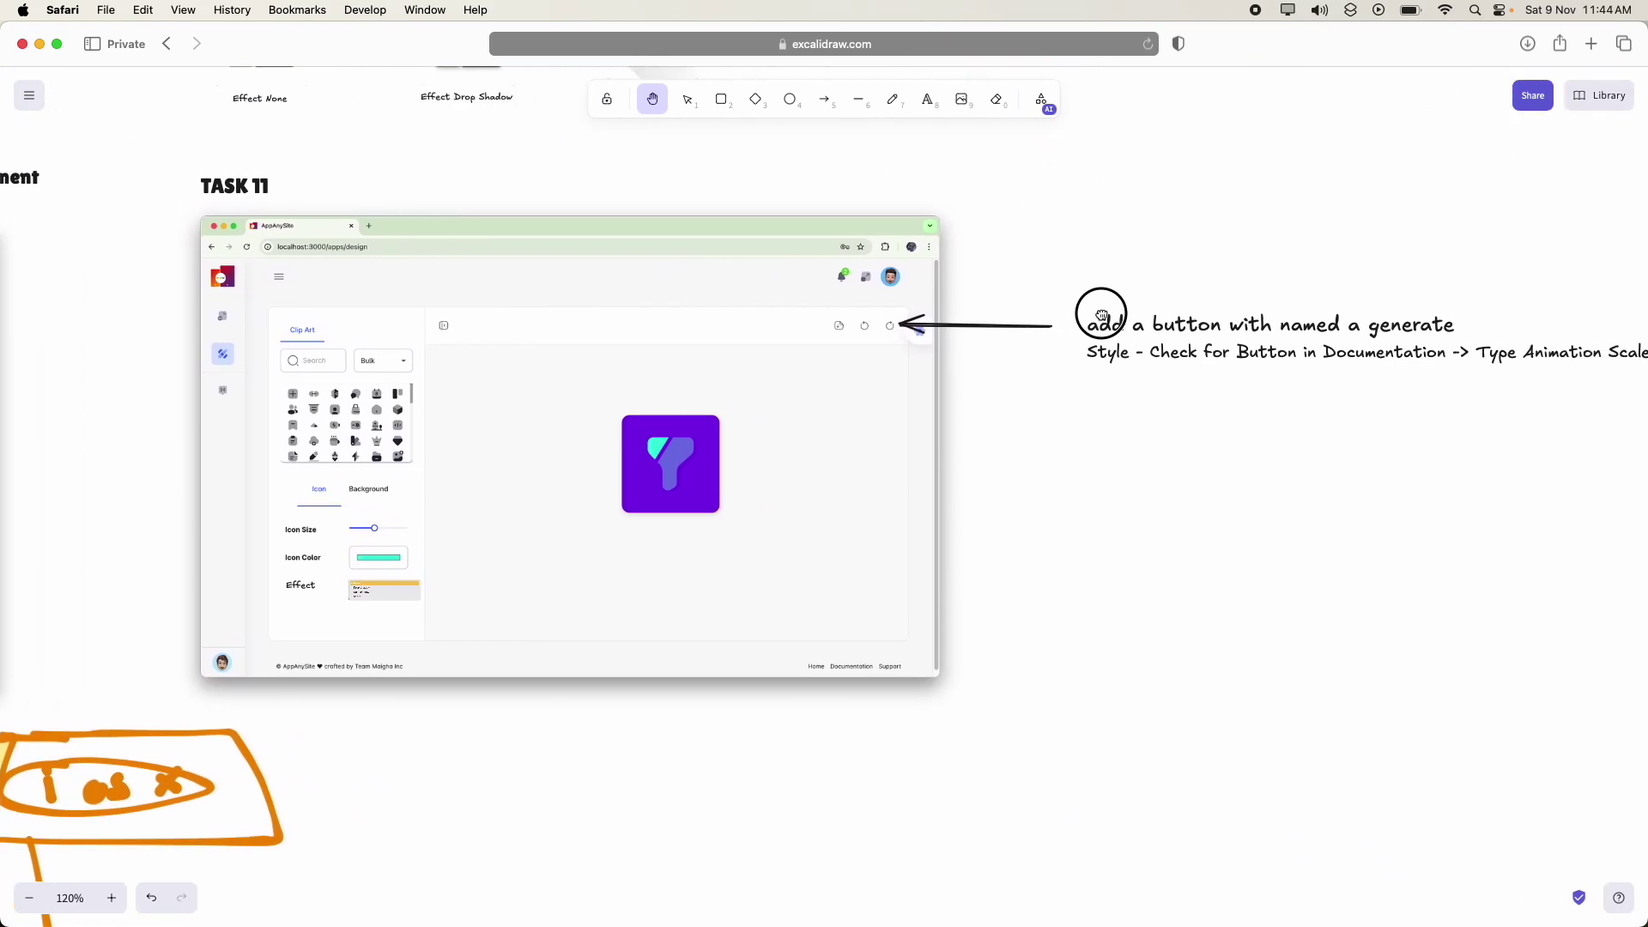
pyautogui.hscroll(3, 1247, 343)
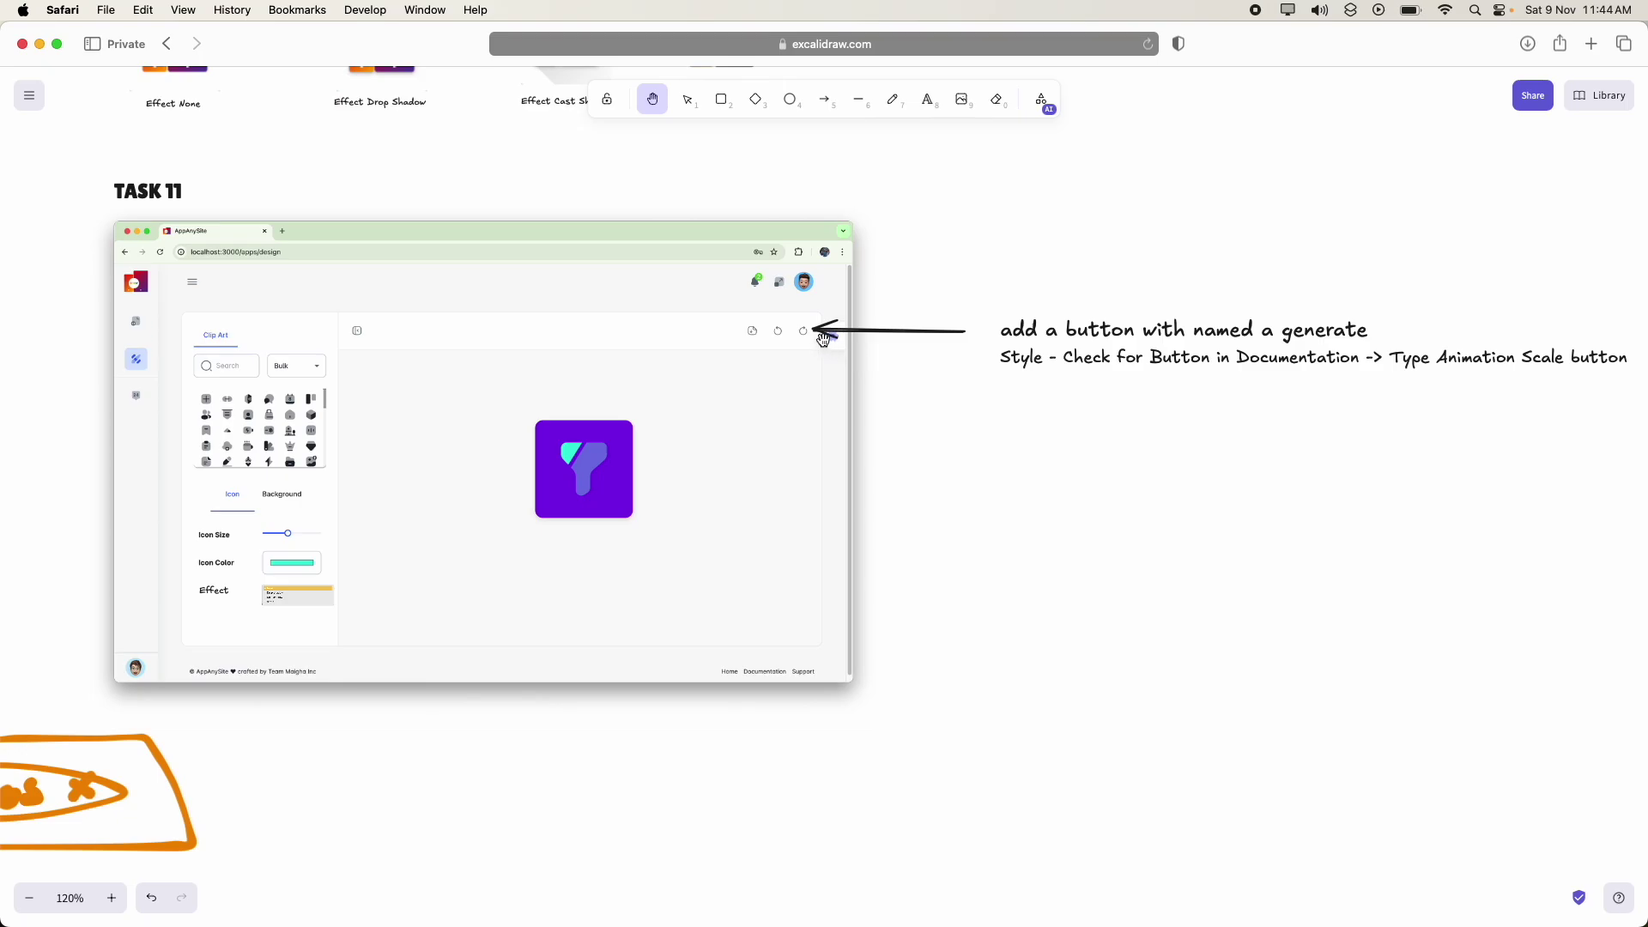
pyautogui.scroll(10, 806, 333)
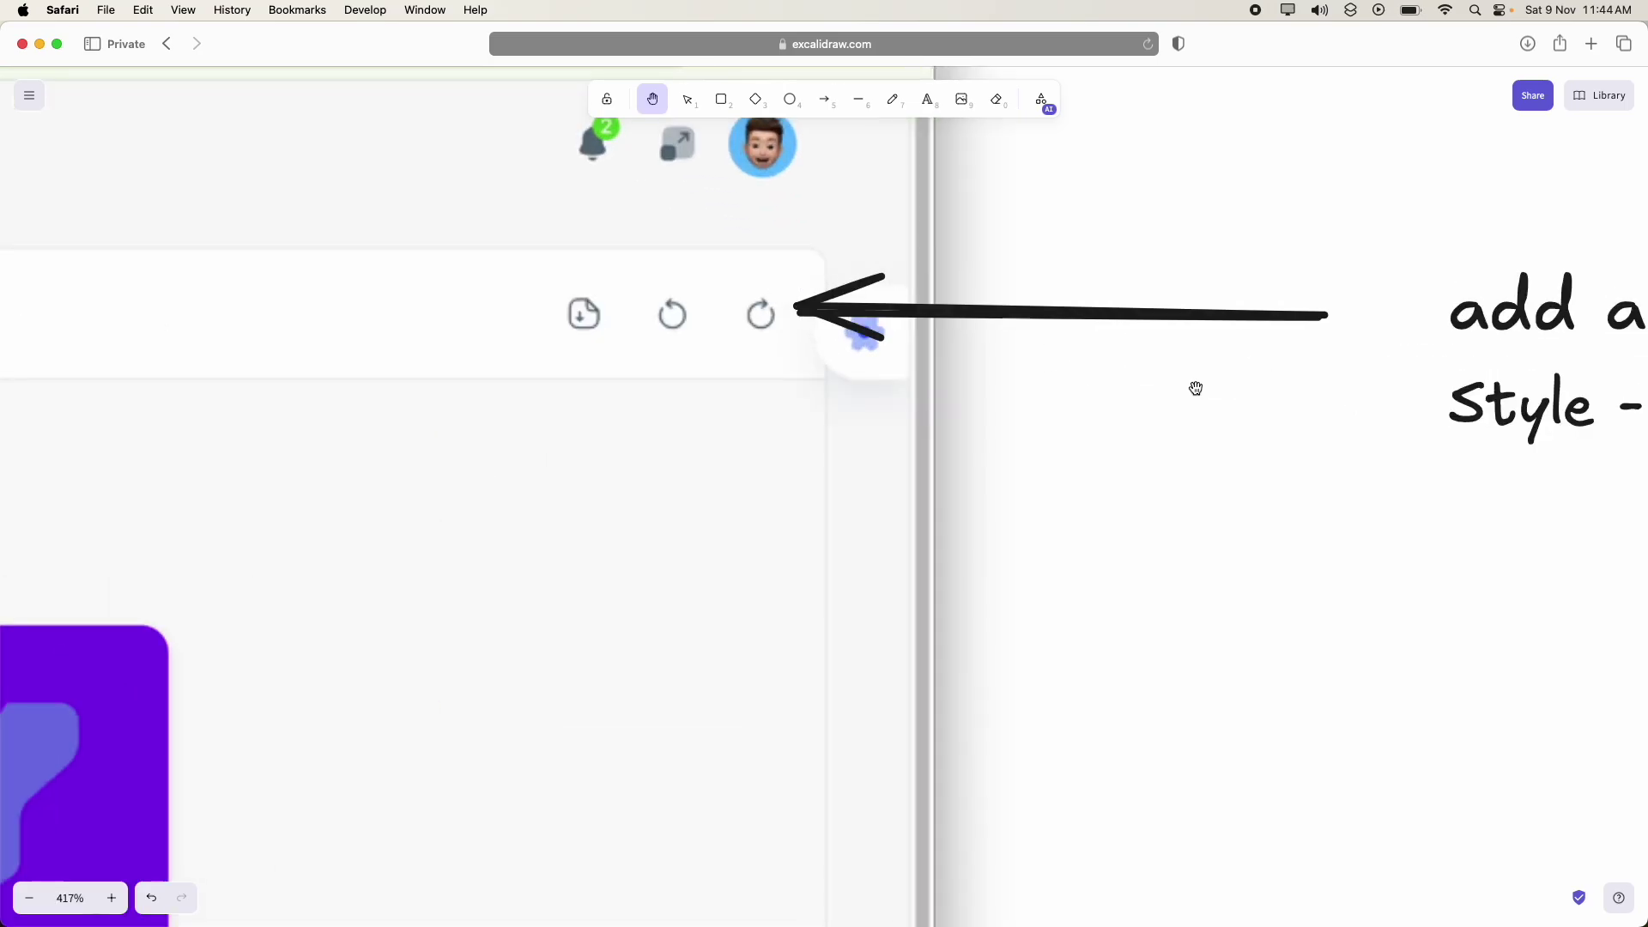
pyautogui.scroll(-10, 1196, 389)
pyautogui.hscroll(8, 1195, 389)
pyautogui.scroll(8, 1038, 335)
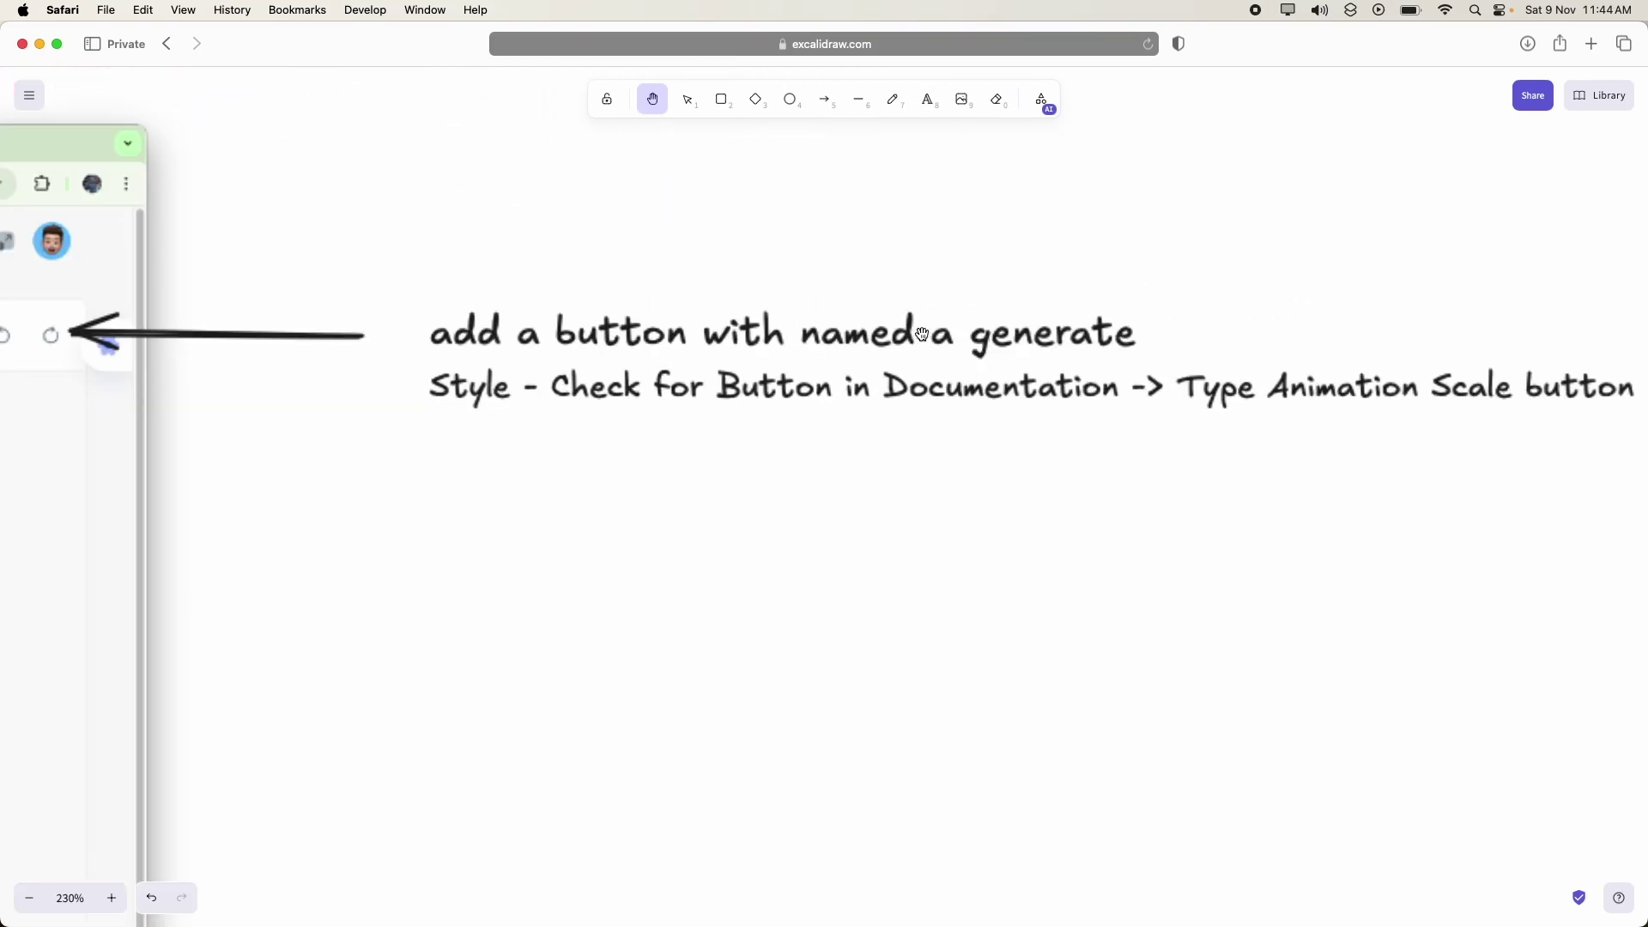
# - Add two orange ticks by 'generate', underline 'Style', and dot two marks between the note lines
pyautogui.click(901, 95)
pyautogui.moveTo(954, 272); pyautogui.dragTo(1021, 310)
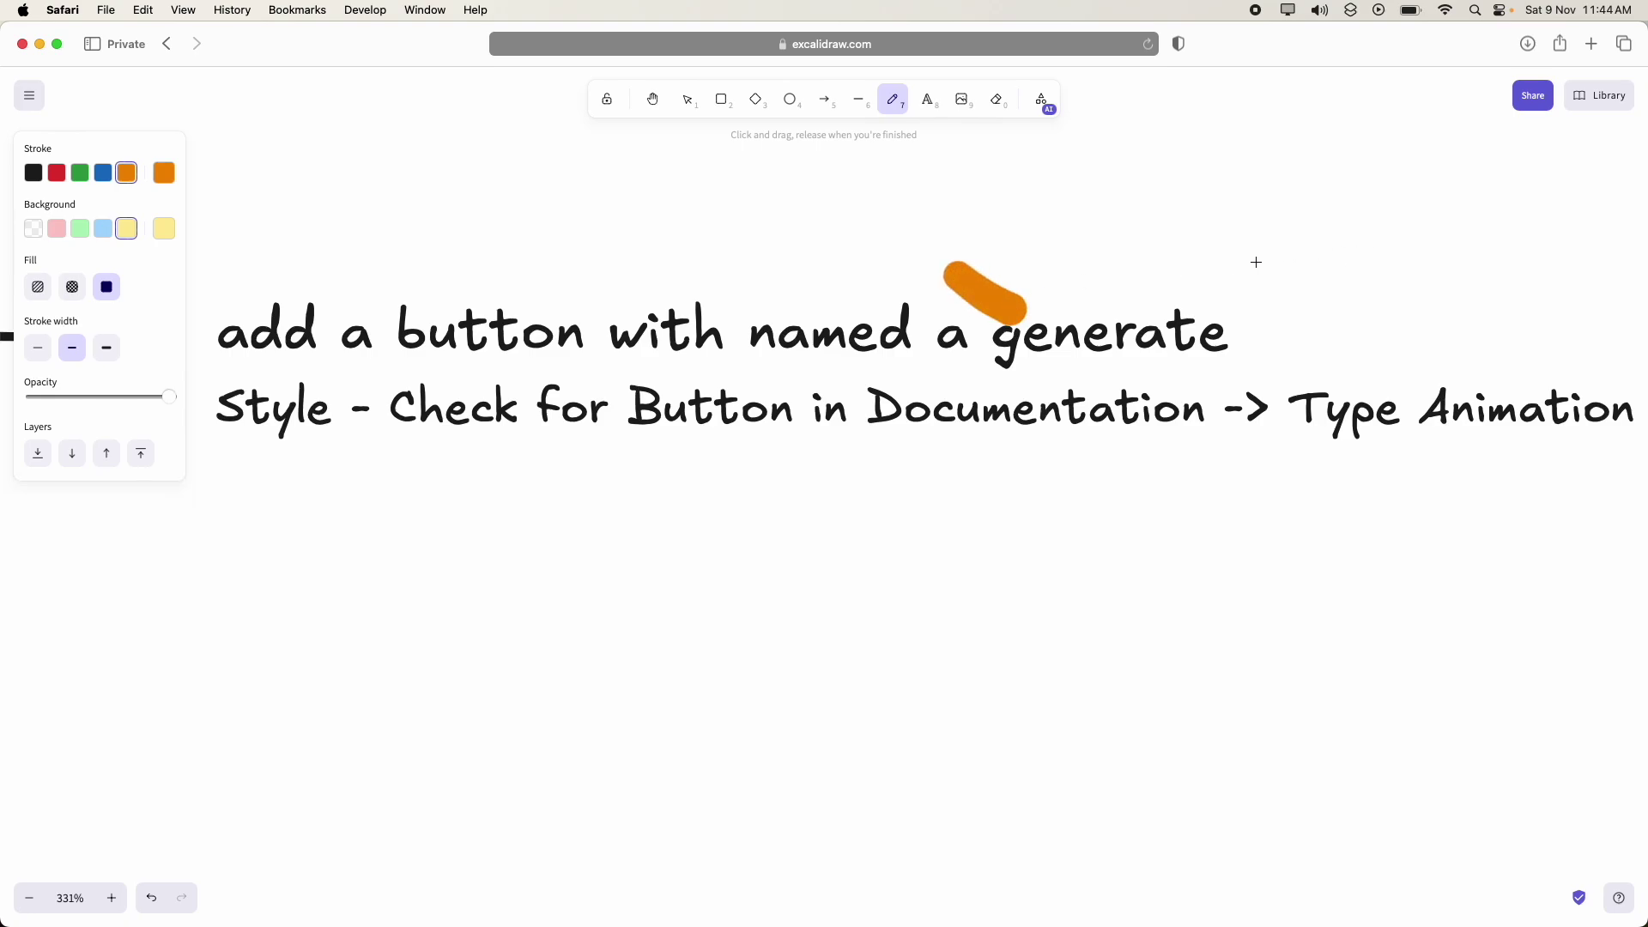
pyautogui.moveTo(1283, 256); pyautogui.dragTo(1234, 301)
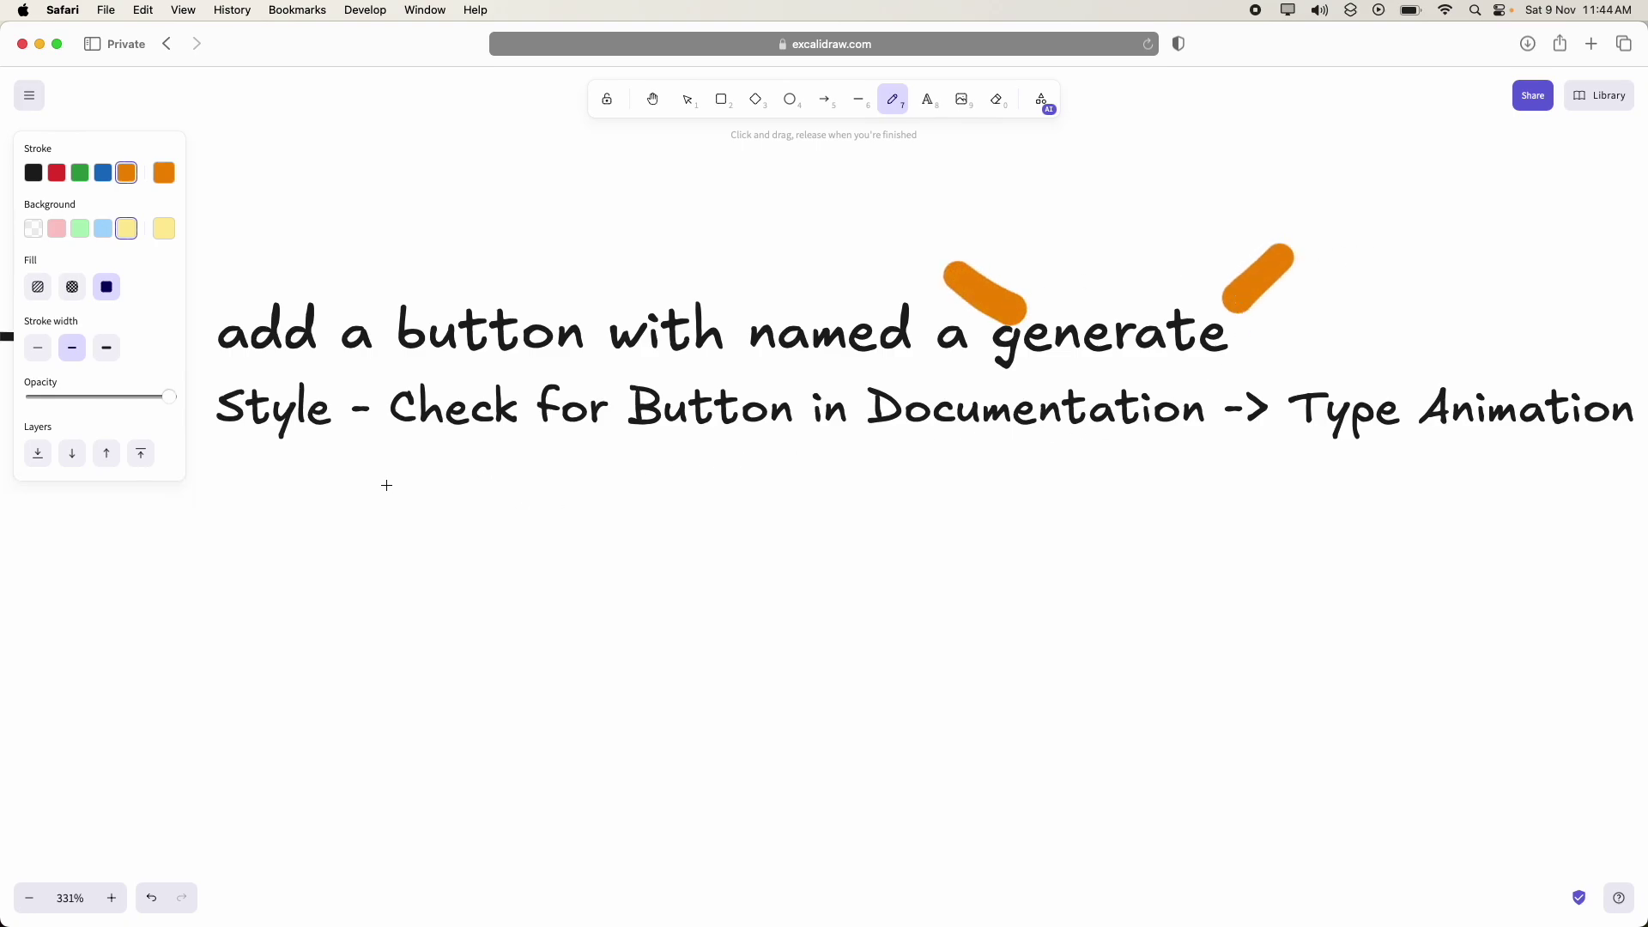
pyautogui.moveTo(229, 466); pyautogui.dragTo(771, 459)
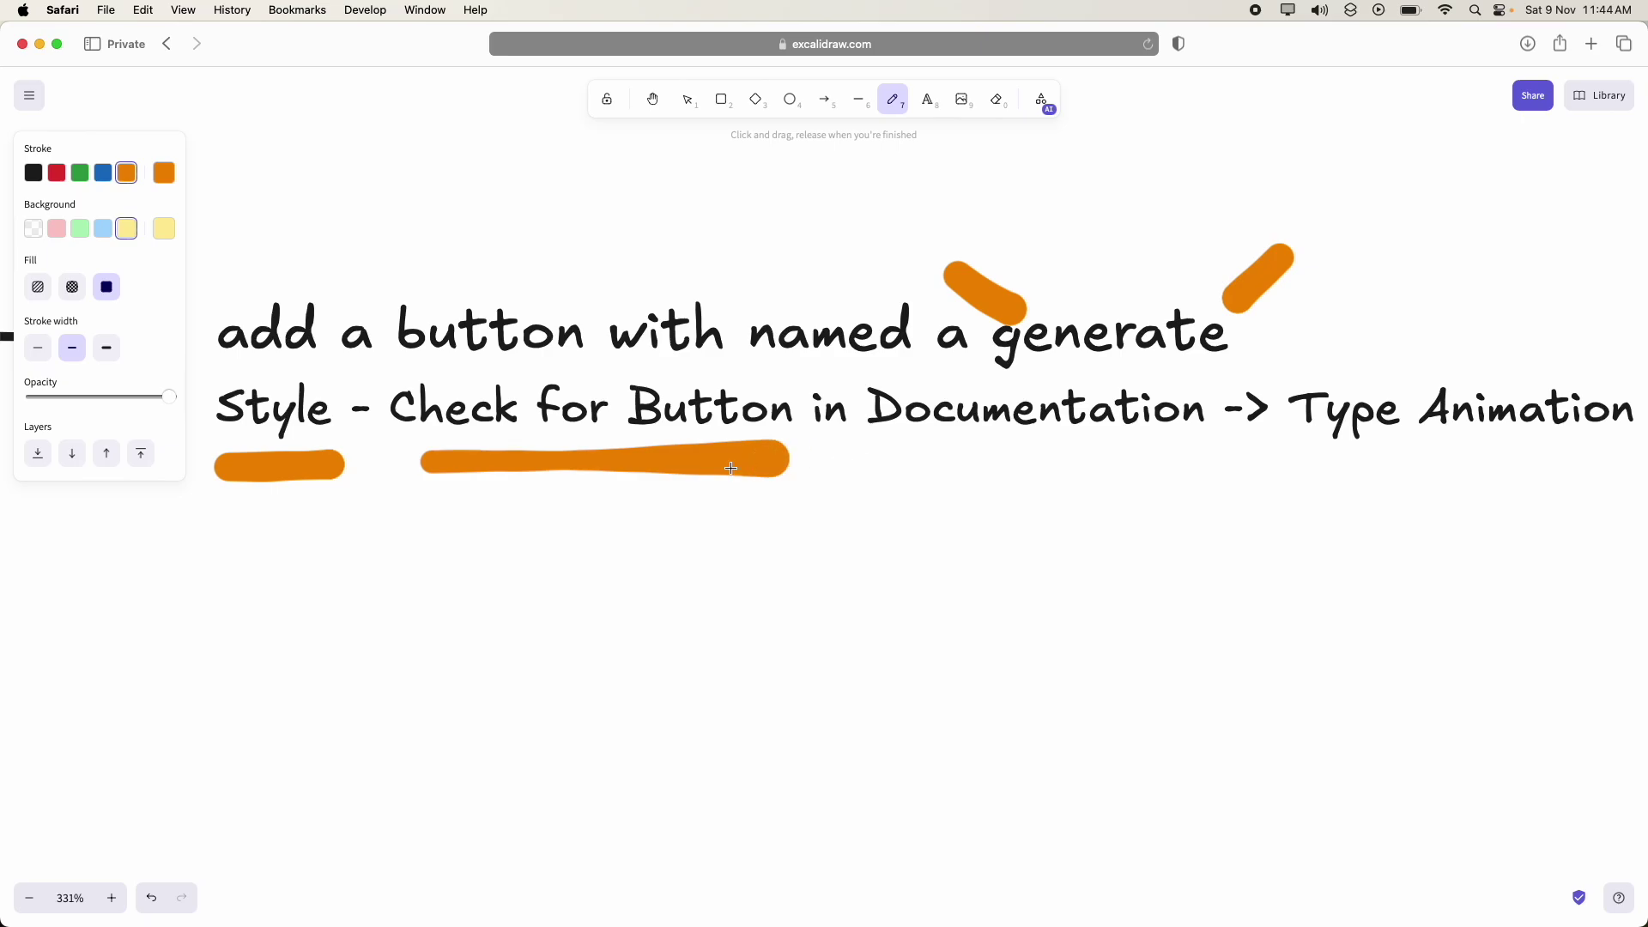
pyautogui.click(607, 369)
pyautogui.click(791, 369)
# - Underline 'Animation Scale button' in orange and sketch a yellow-filled chip right of the note
pyautogui.click(652, 98)
pyautogui.moveTo(1013, 430); pyautogui.dragTo(202, 430)
pyautogui.click(890, 101)
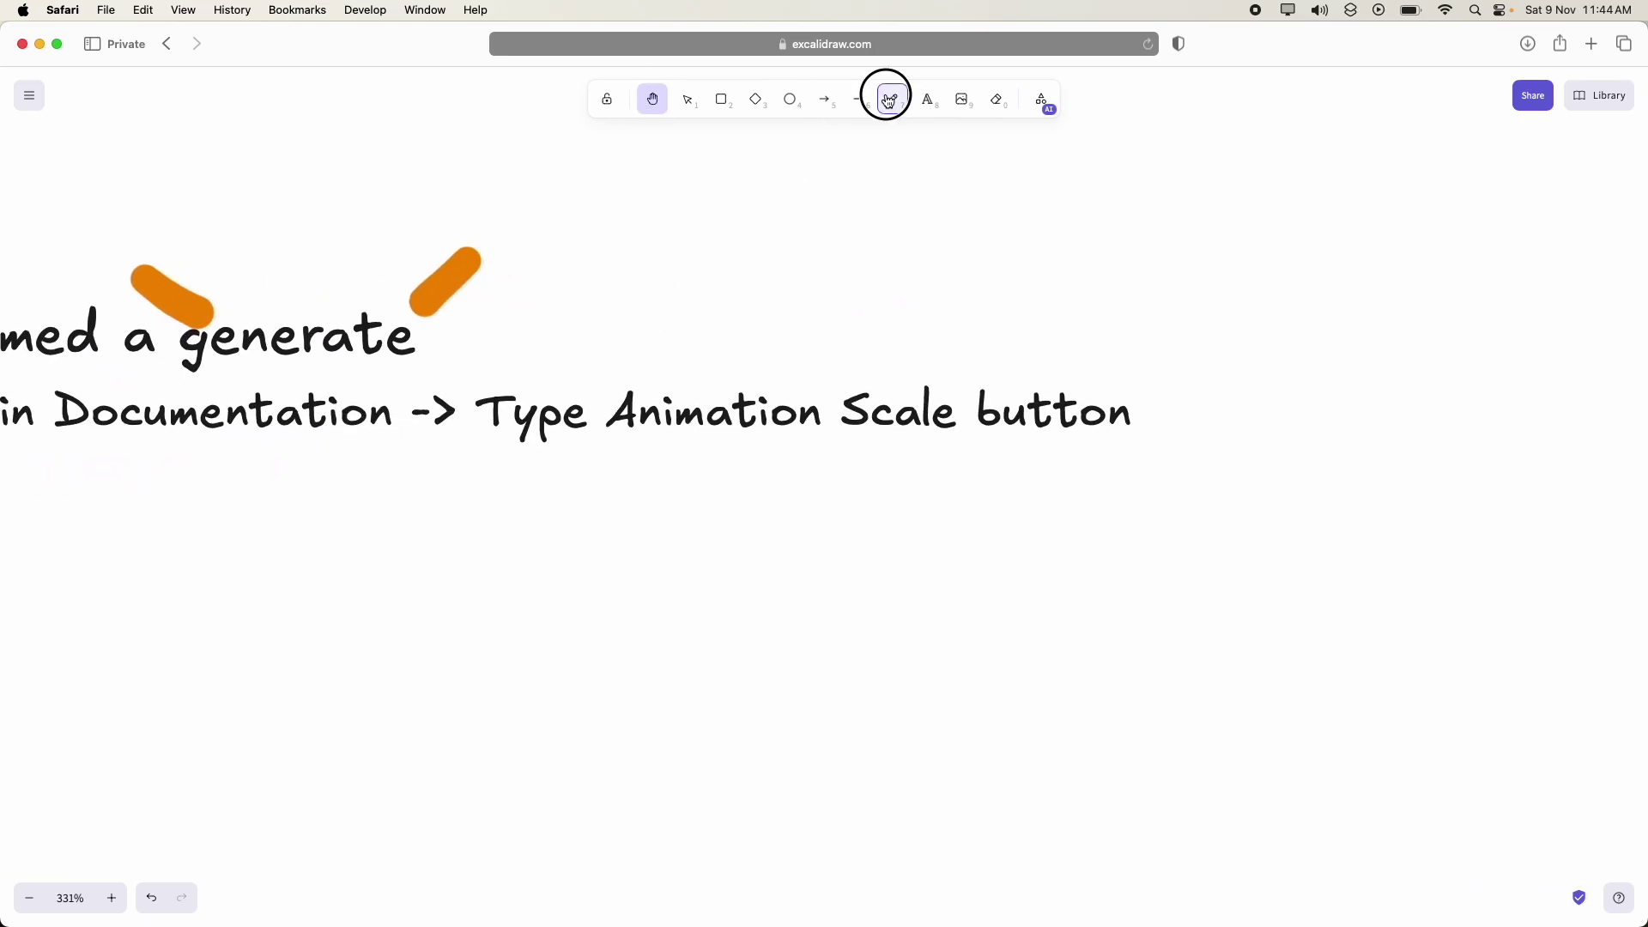
pyautogui.moveTo(628, 449); pyautogui.dragTo(1145, 459)
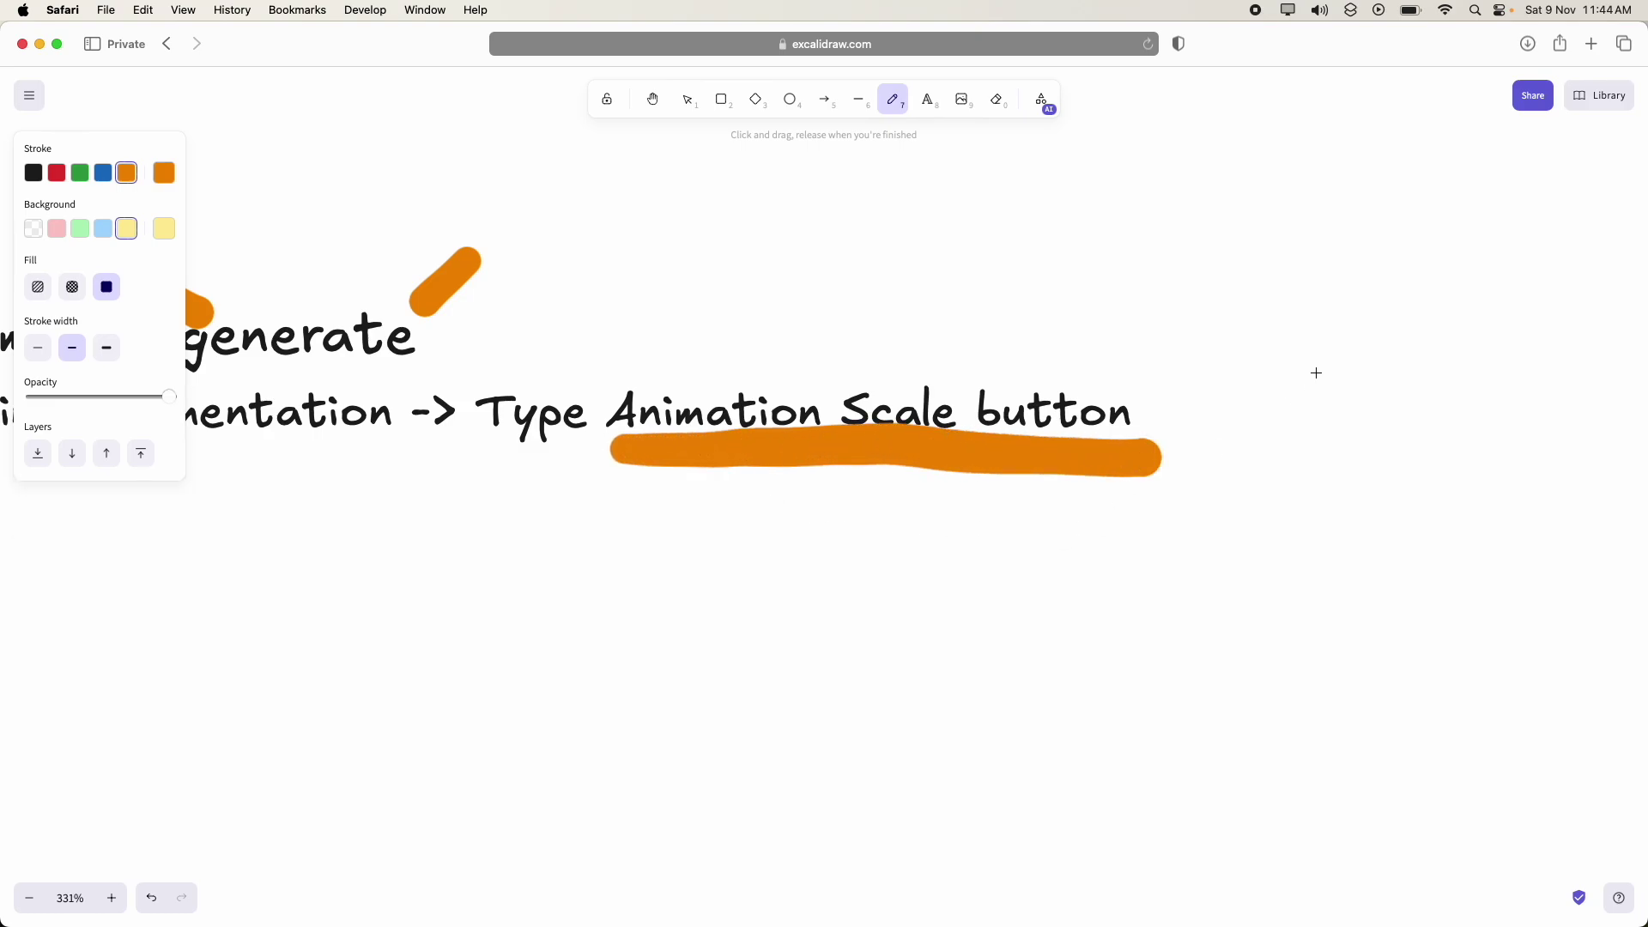
pyautogui.moveTo(1229, 389)
pyautogui.mouseDown()
pyautogui.moveTo(1570, 467)
pyautogui.moveTo(1305, 390)
pyautogui.moveTo(1229, 391)
pyautogui.mouseUp()
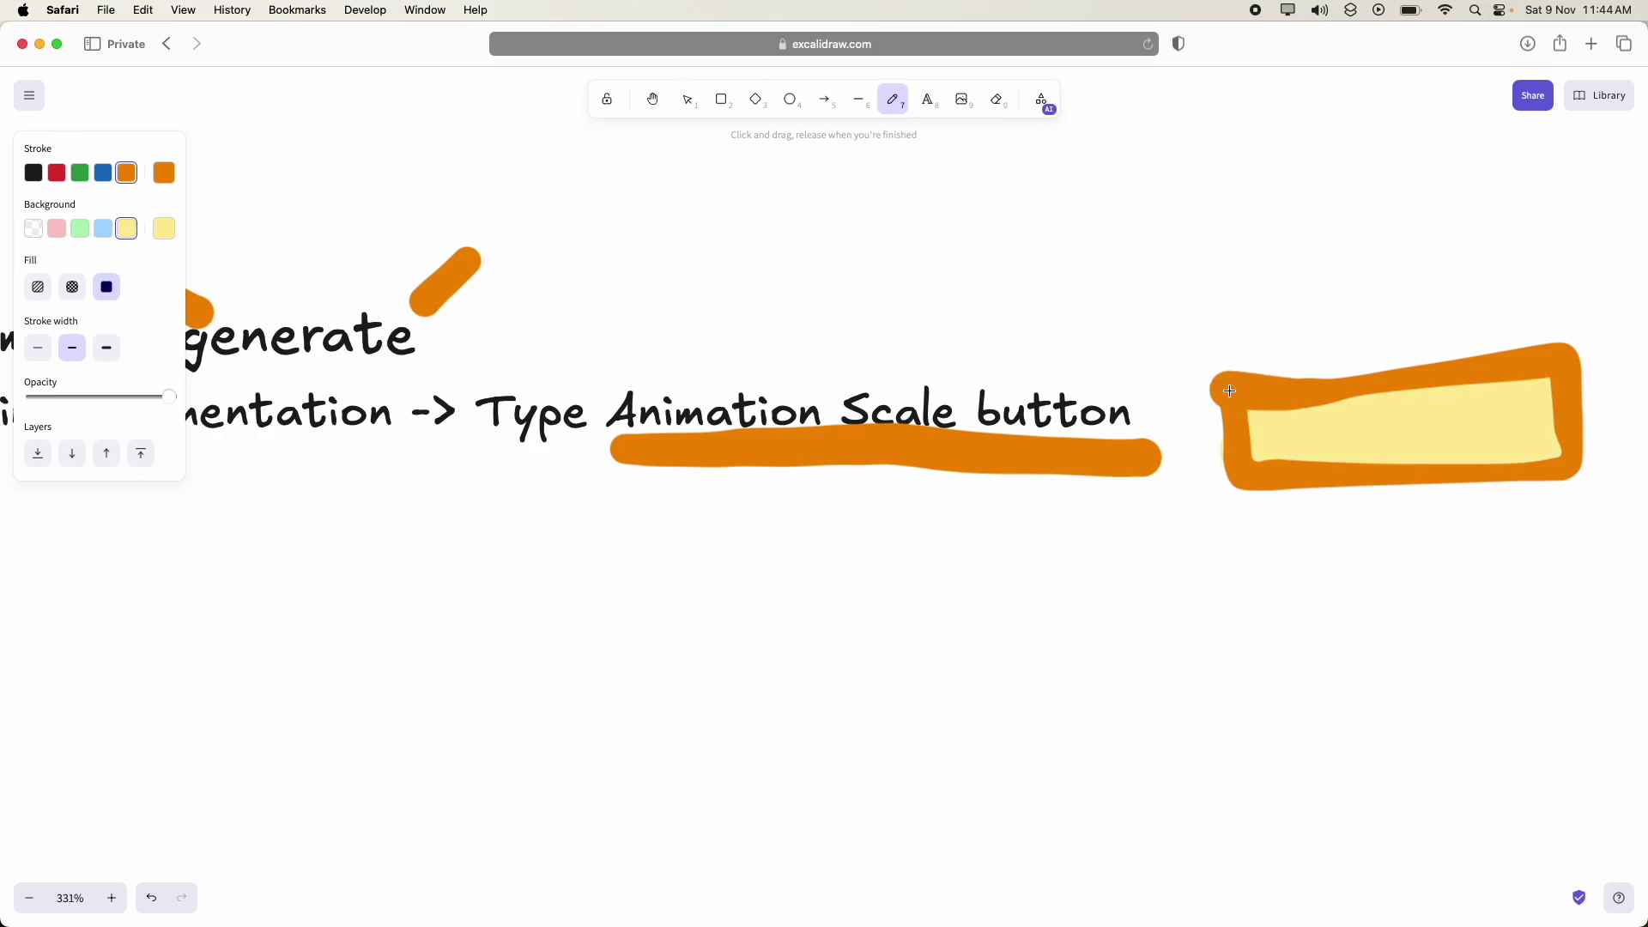
pyautogui.click(652, 100)
pyautogui.scroll(-10, 1148, 283)
pyautogui.scroll(5, 502, 406)
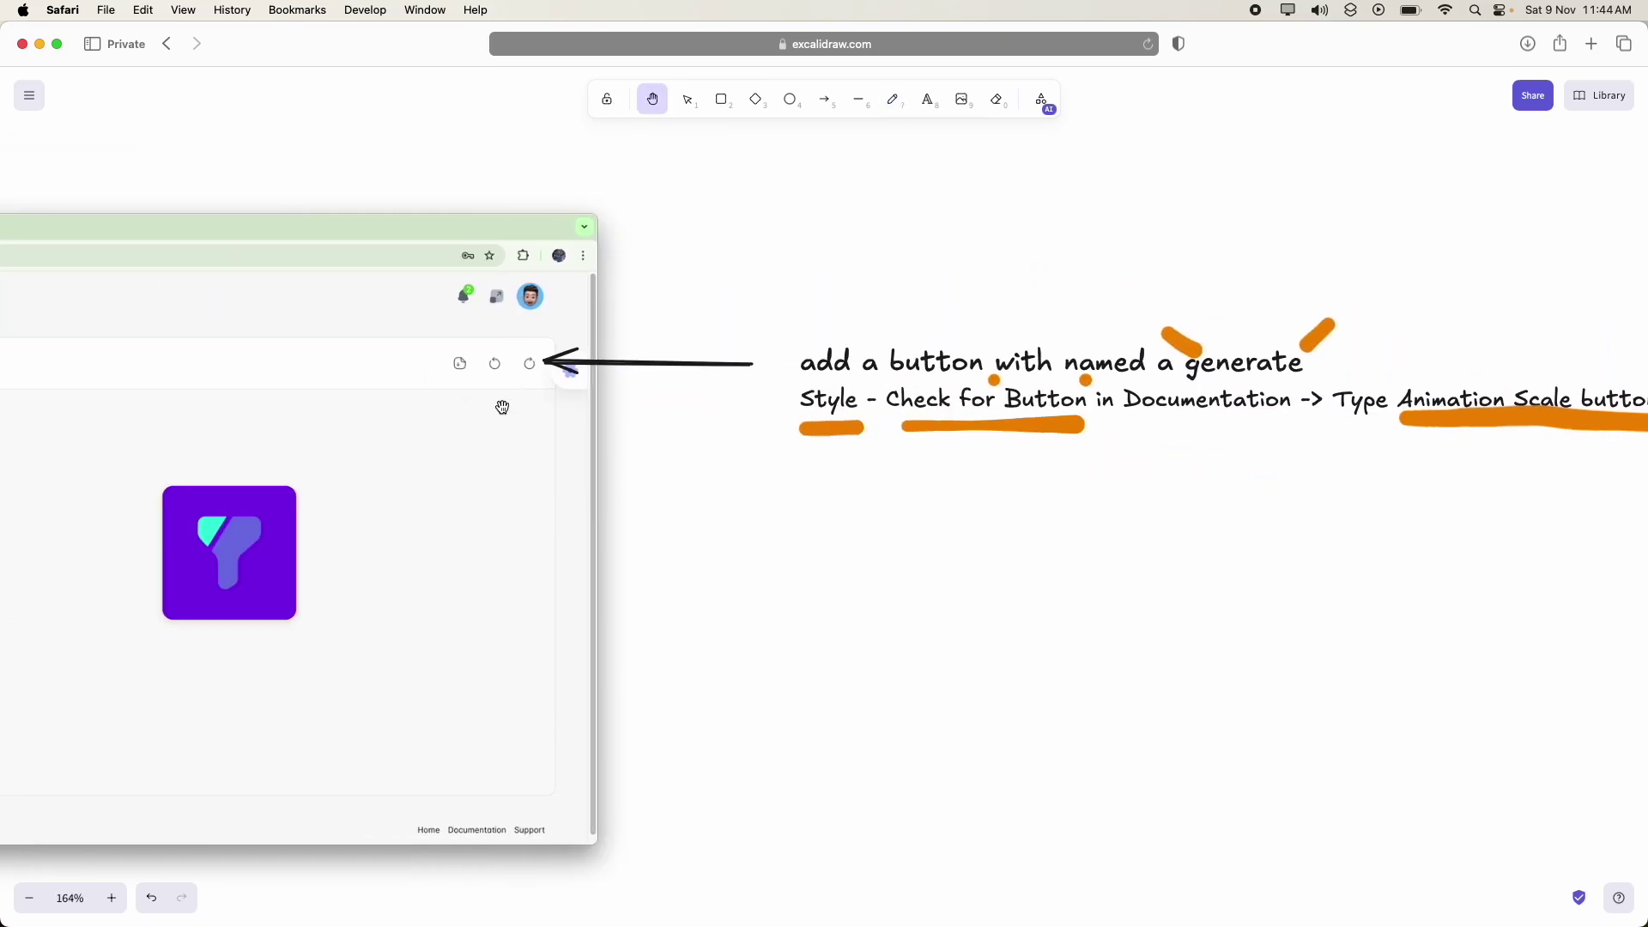
pyautogui.scroll(-5, 684, 357)
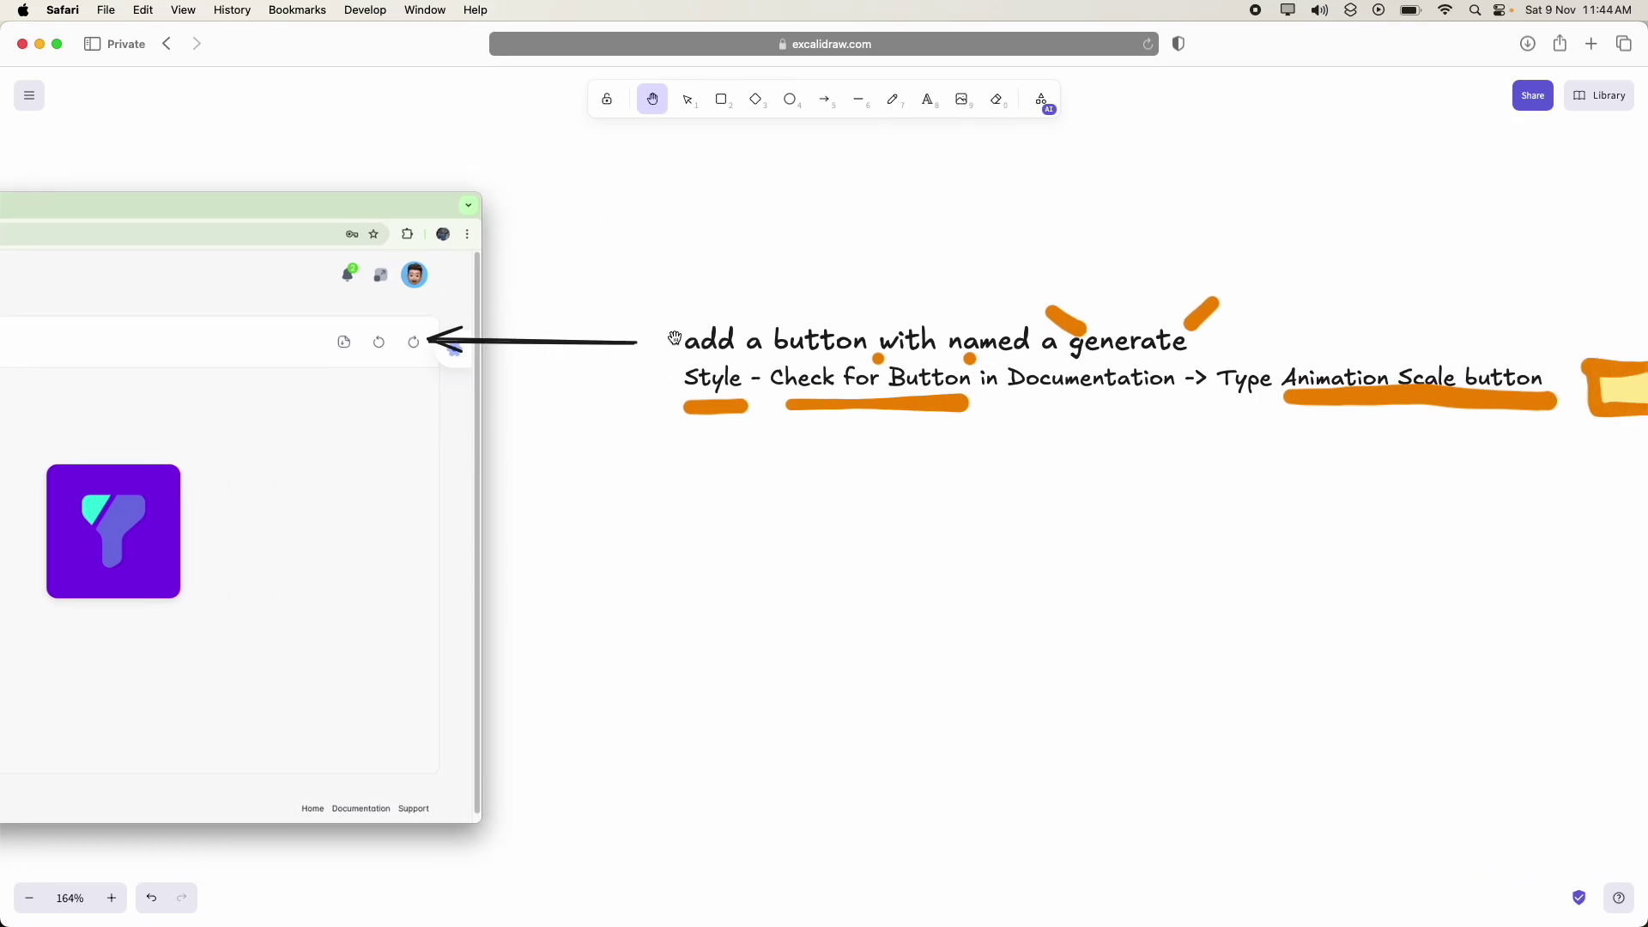
pyautogui.scroll(-5, 537, 320)
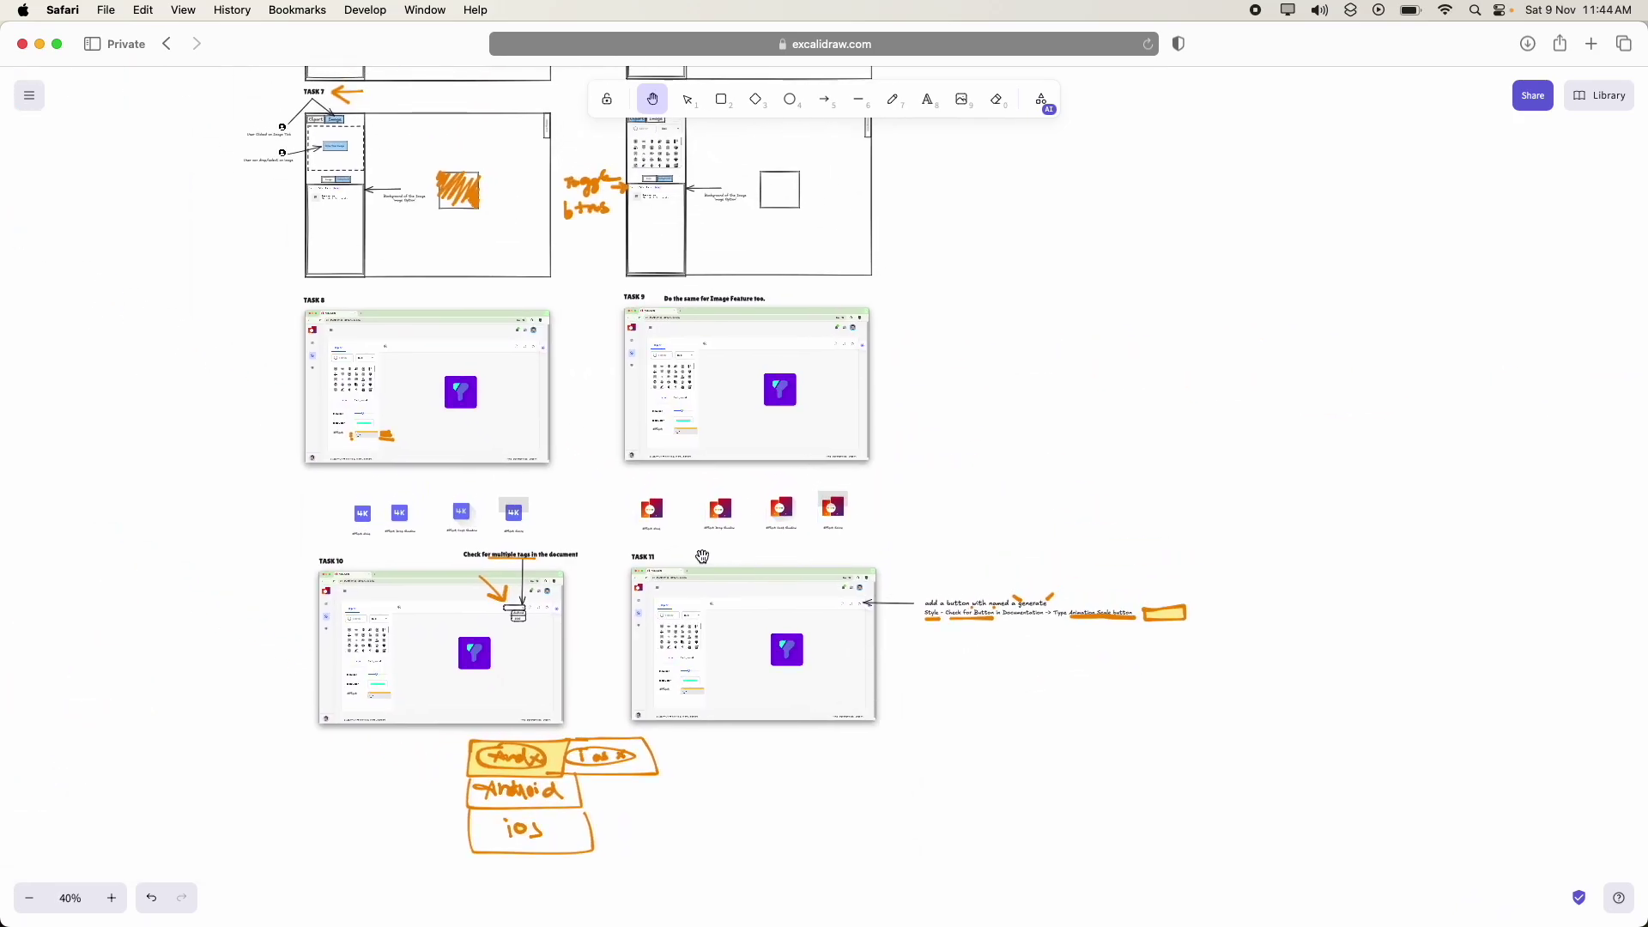
pyautogui.scroll(5, 671, 563)
pyautogui.scroll(-4, 993, 349)
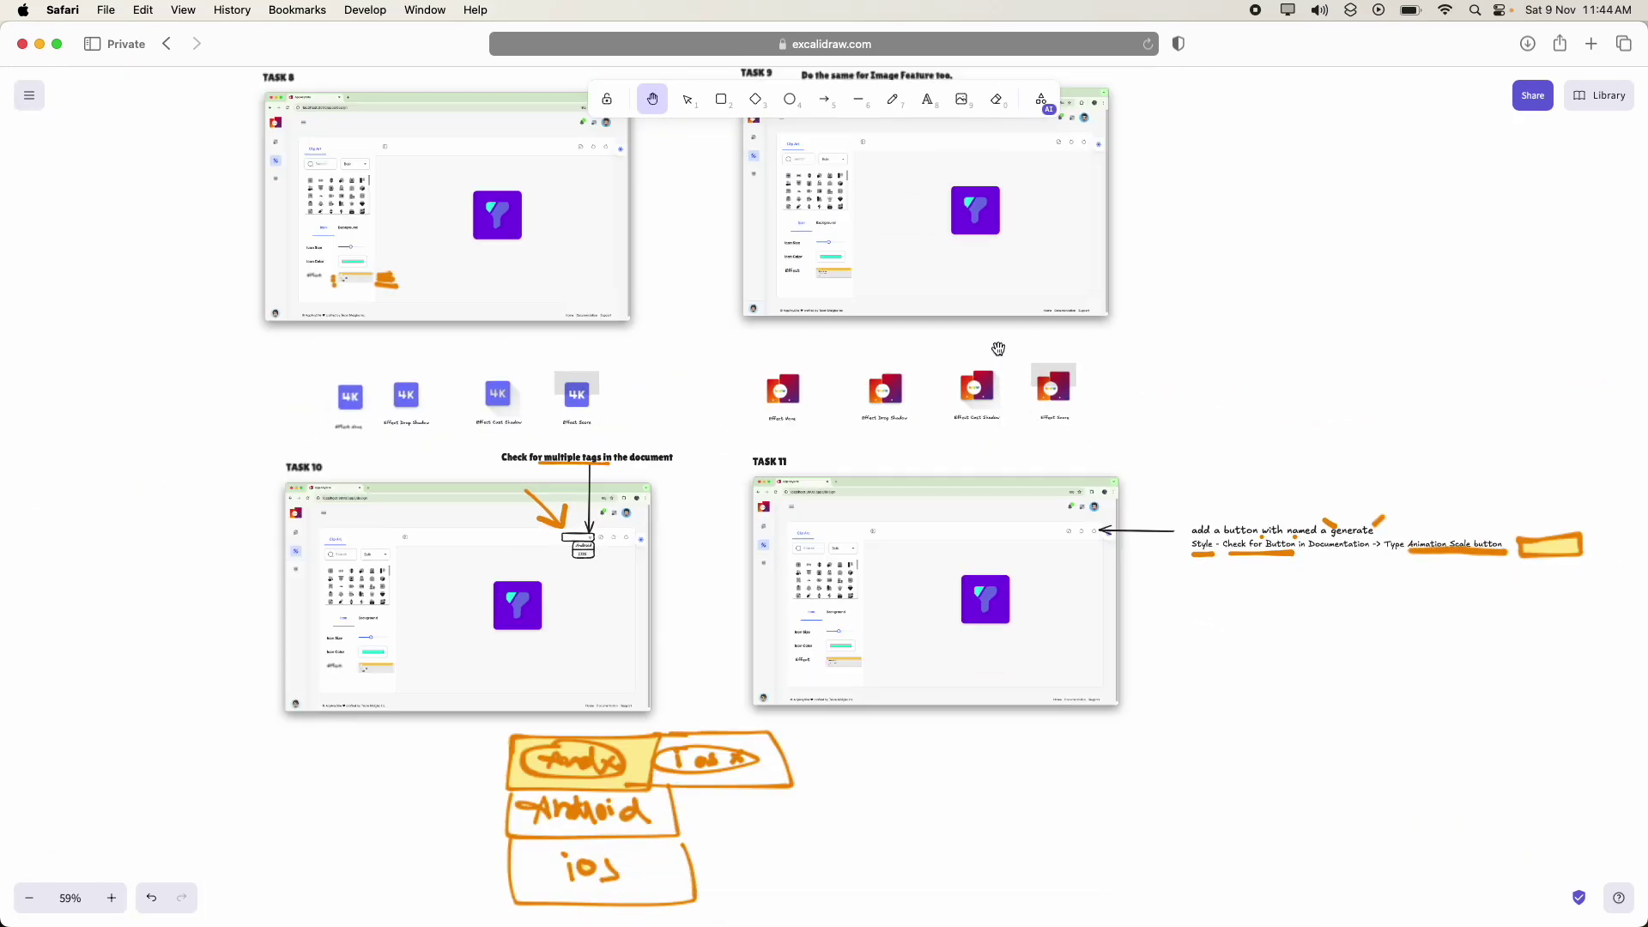
pyautogui.scroll(5, 972, 374)
pyautogui.scroll(-3, 973, 374)
pyautogui.scroll(5, 974, 506)
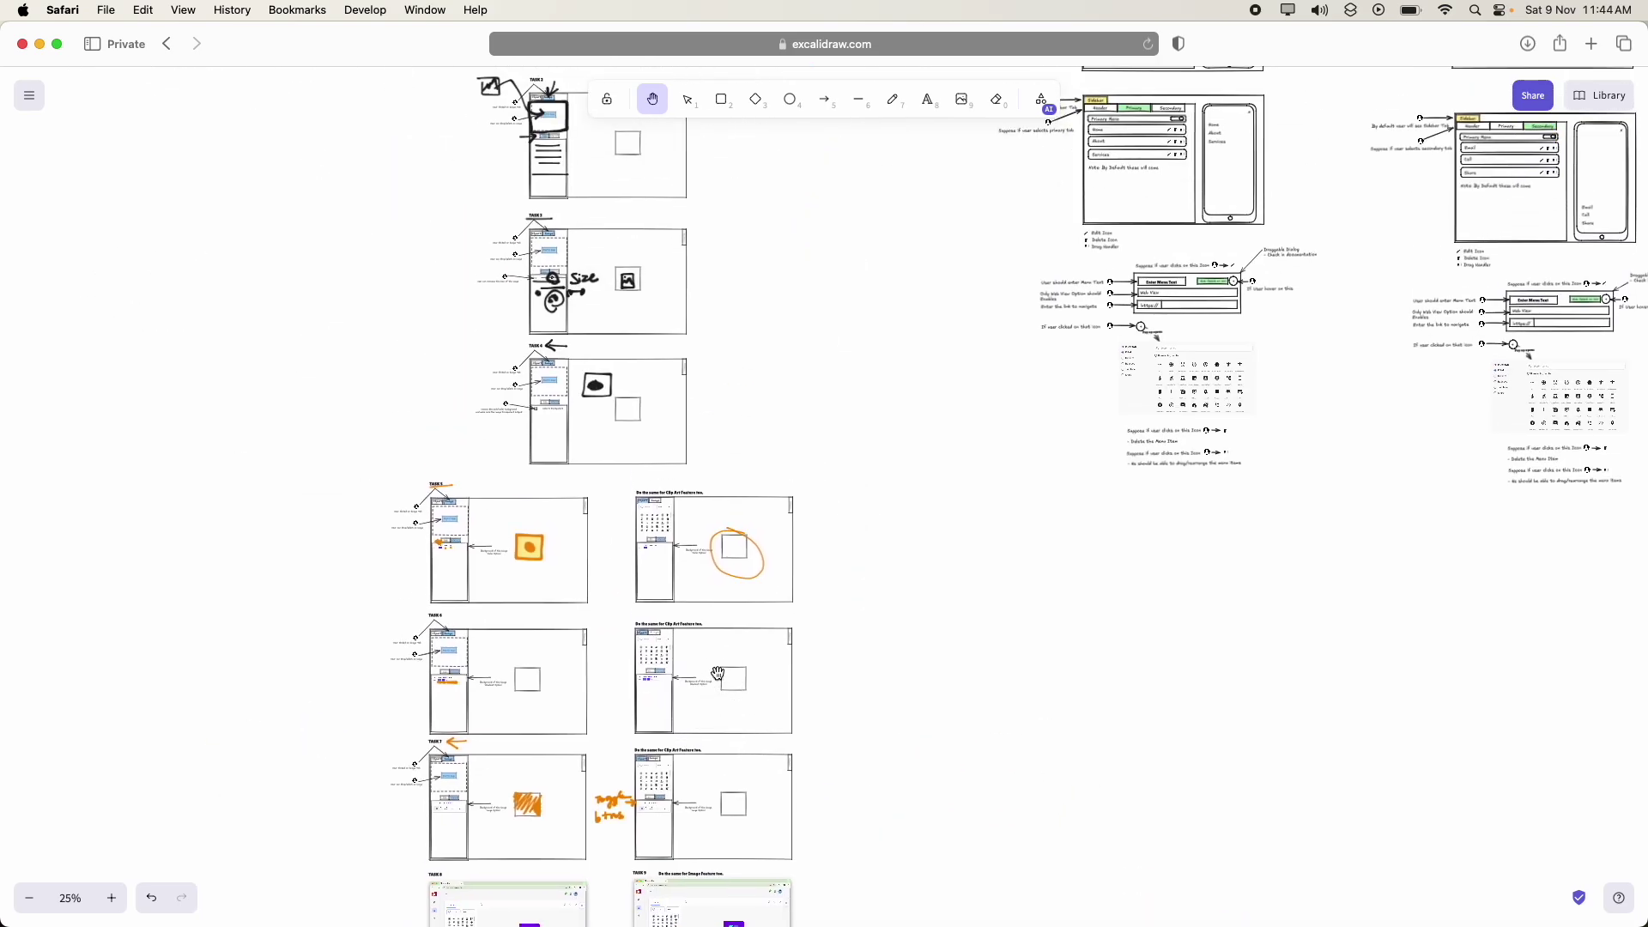
pyautogui.scroll(5, 974, 506)
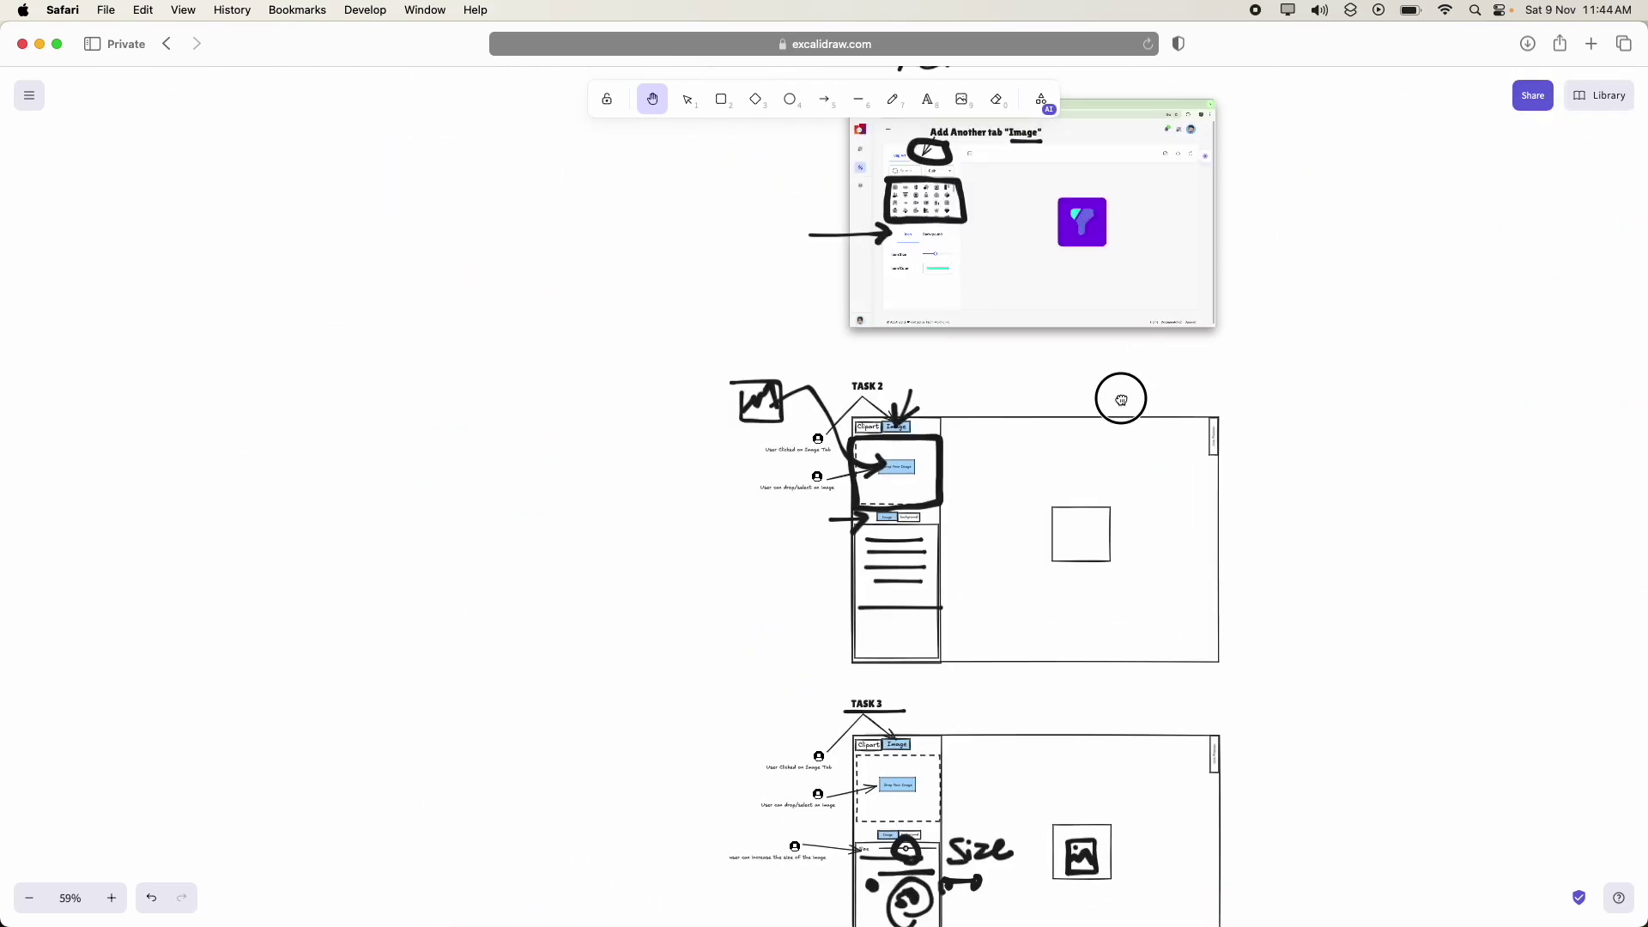